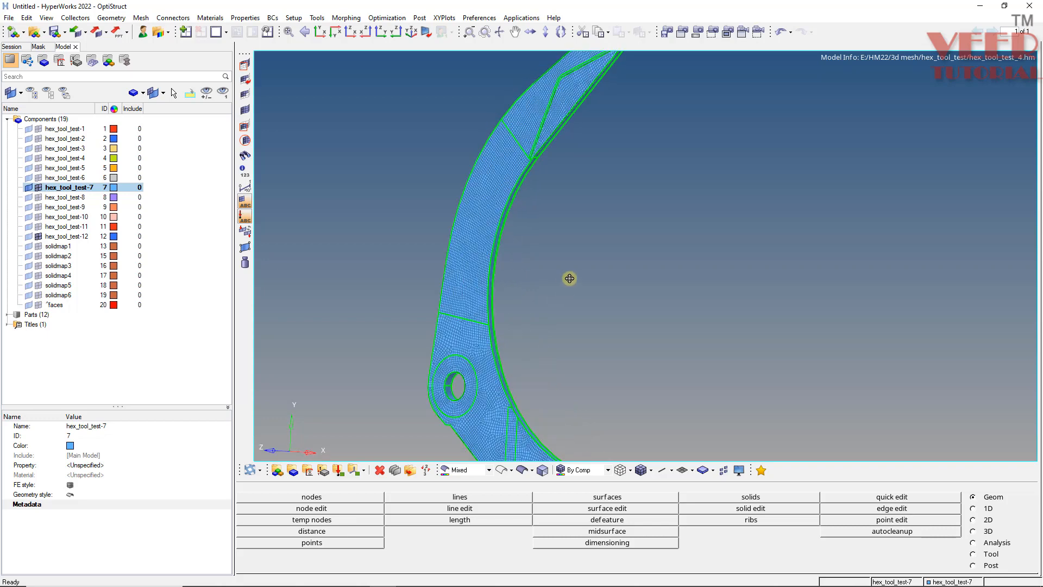
Step: Preview and equivalence the coincident nodes of the displayed components, and find their free edges
scroll(534, 243, up, 3)
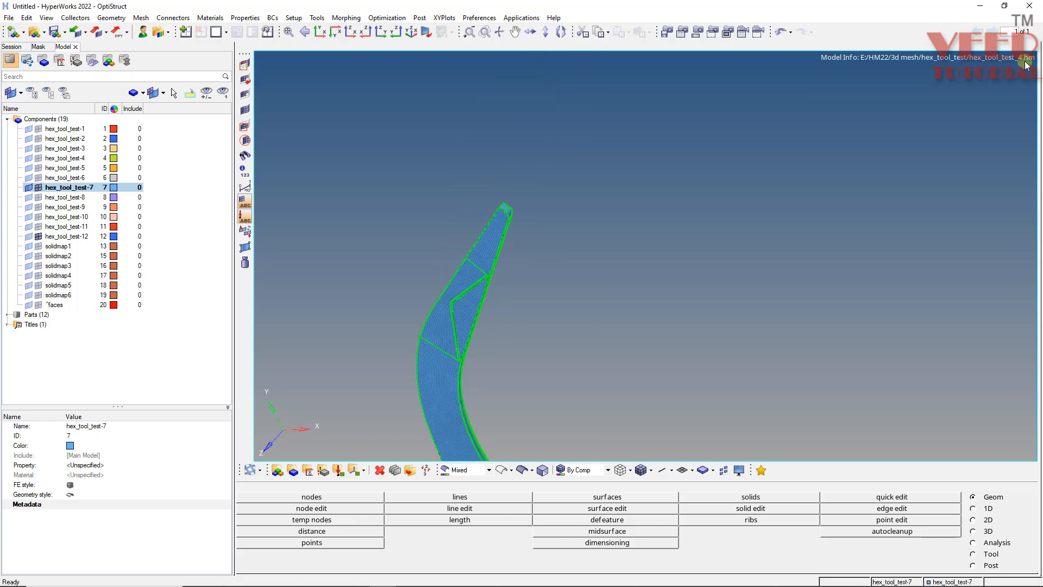
scroll(502, 234, up, 5)
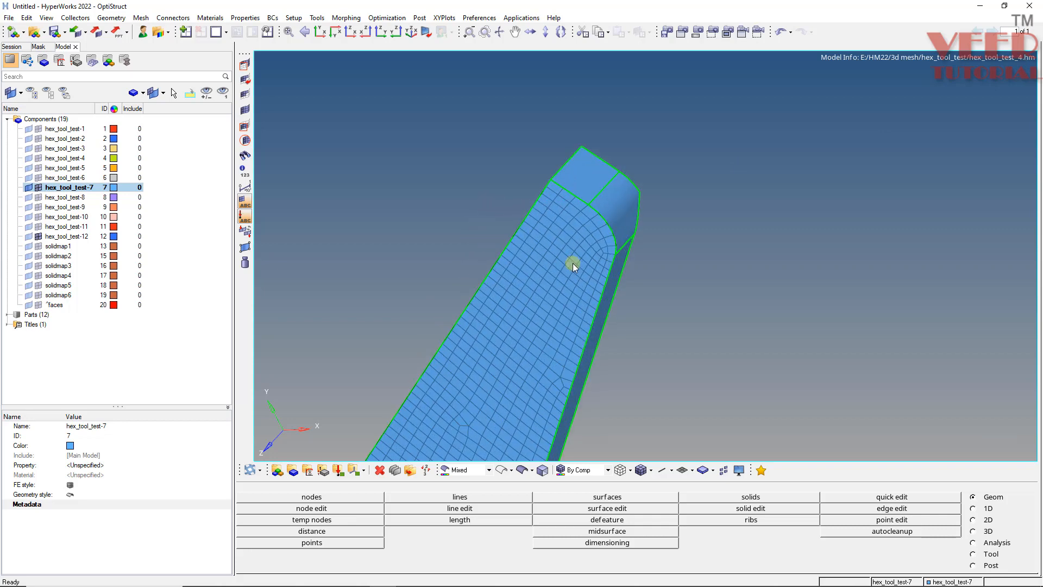
ctrl+drag(571, 263, 480, 264)
scroll(520, 289, up, 1)
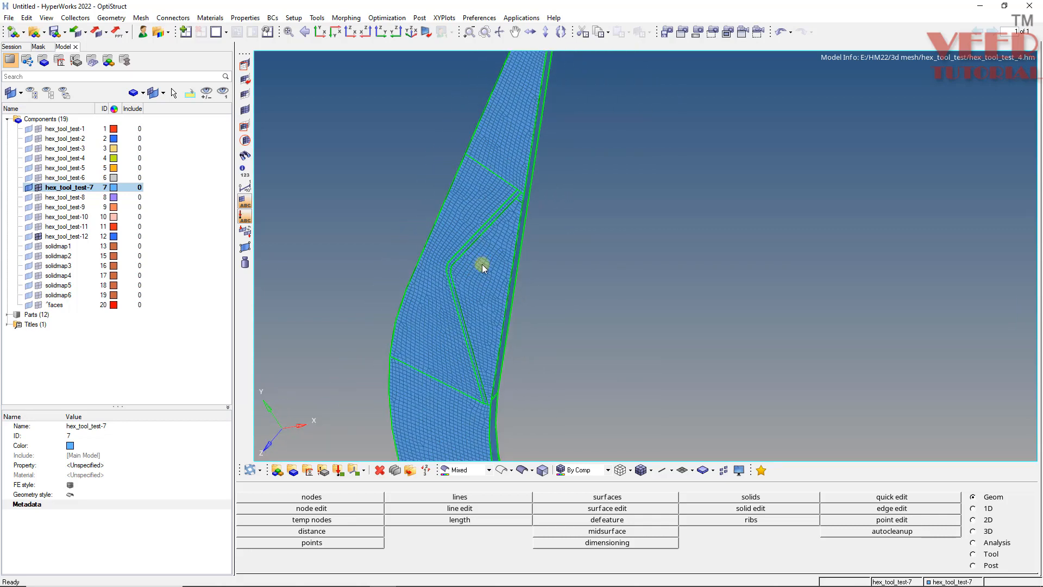
key(shift+F3)
scroll(459, 238, down, 2)
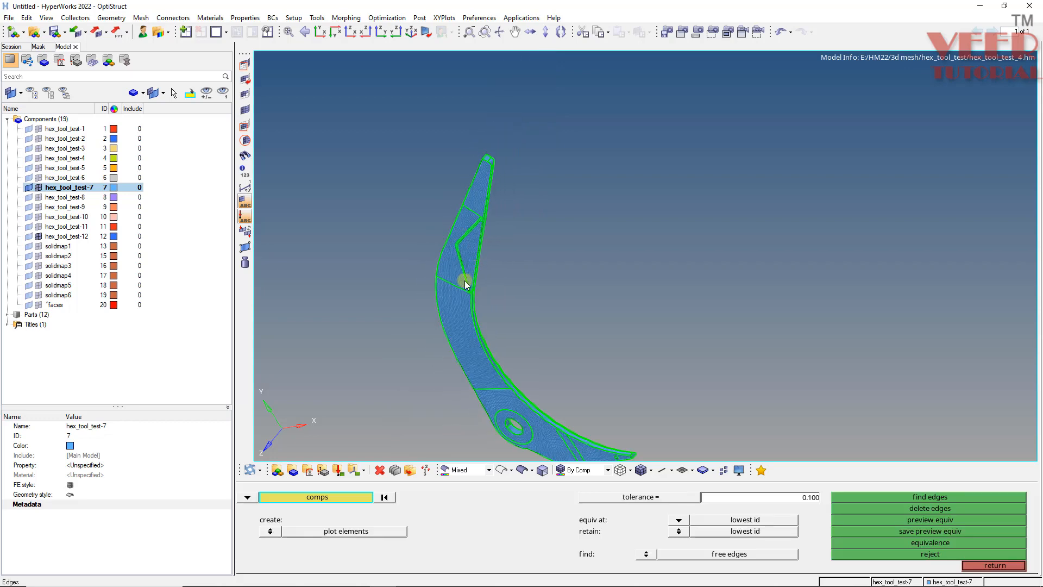
middle_click(459, 283)
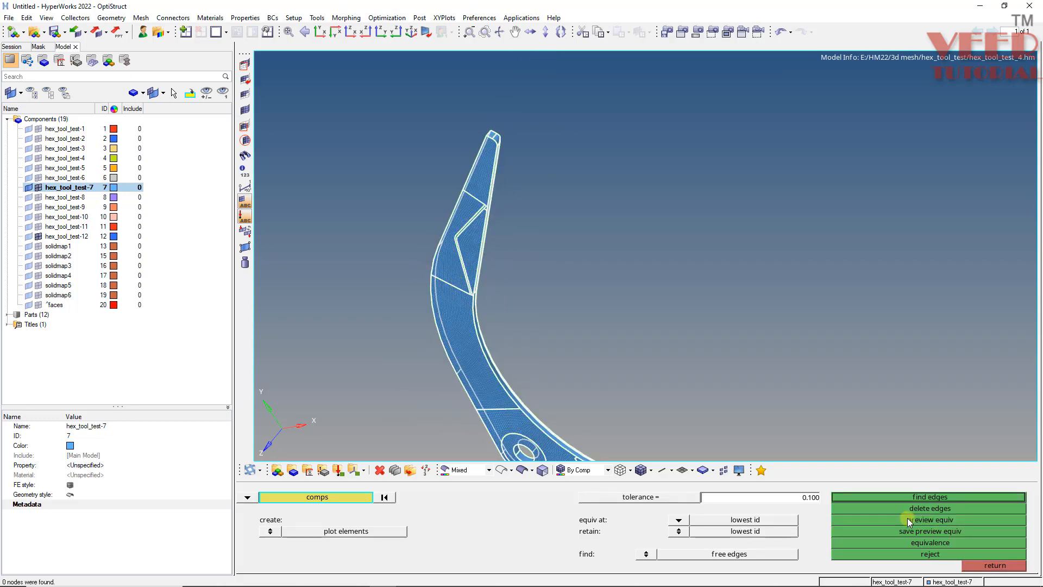
scroll(520, 318, down, 2)
click(943, 545)
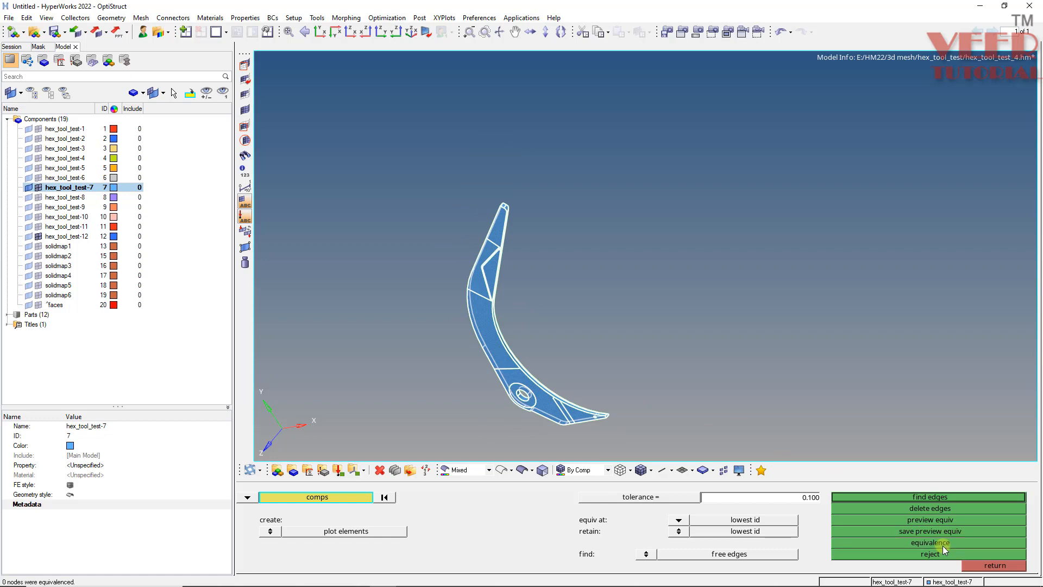
click(891, 496)
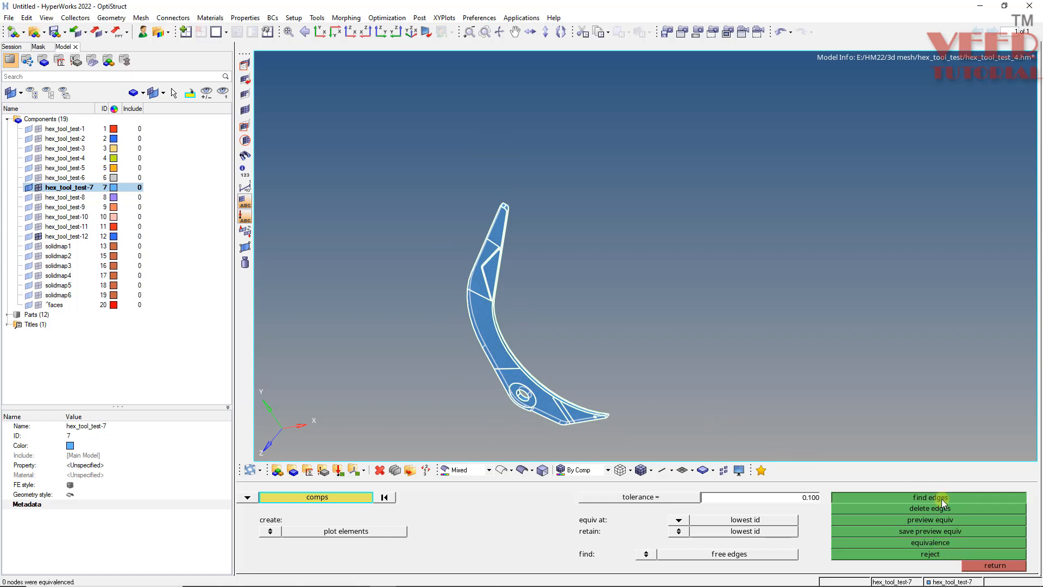
Step: Examine the free edges along the meshed upper arm, around the triangular partition and down to the hole
scroll(499, 212, up, 5)
ctrl+drag(529, 152, 421, 291)
scroll(421, 291, up, 5)
scroll(590, 112, down, 5)
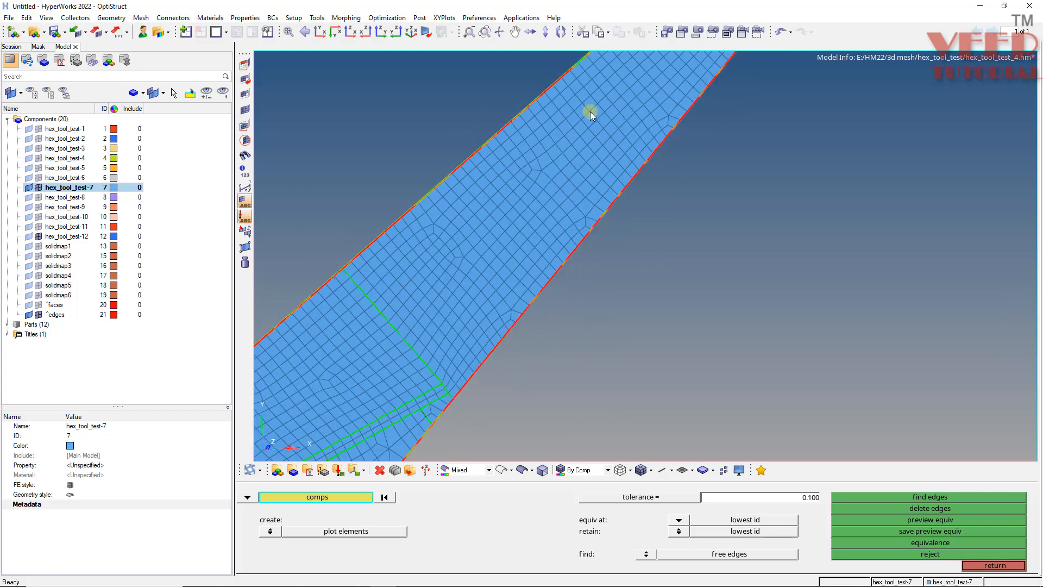
scroll(507, 261, up, 5)
scroll(657, 145, down, 6)
scroll(435, 286, up, 3)
scroll(508, 163, up, 2)
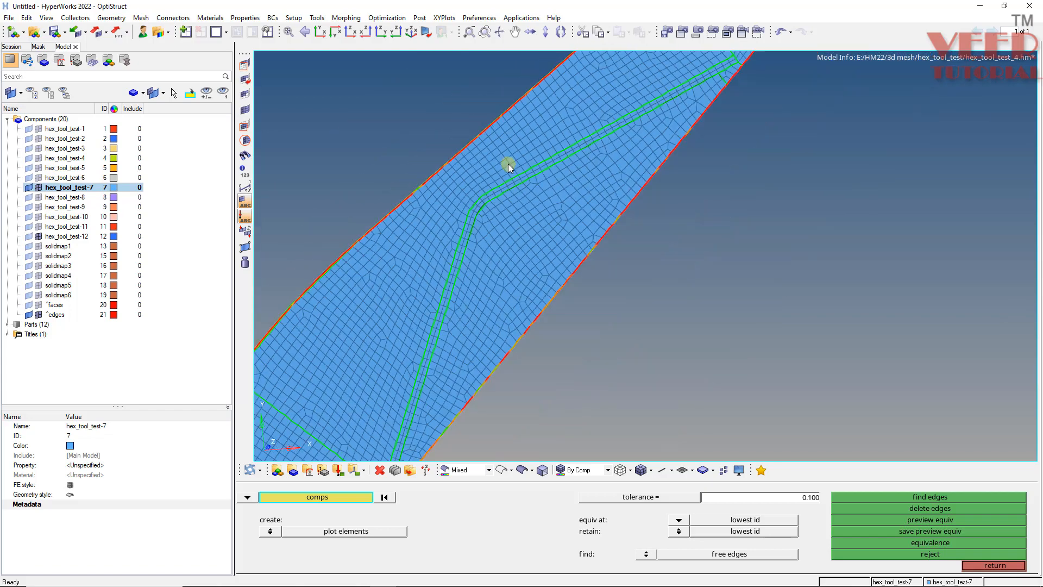
scroll(456, 291, up, 2)
scroll(415, 377, up, 3)
scroll(415, 377, up, 3)
scroll(598, 283, down, 4)
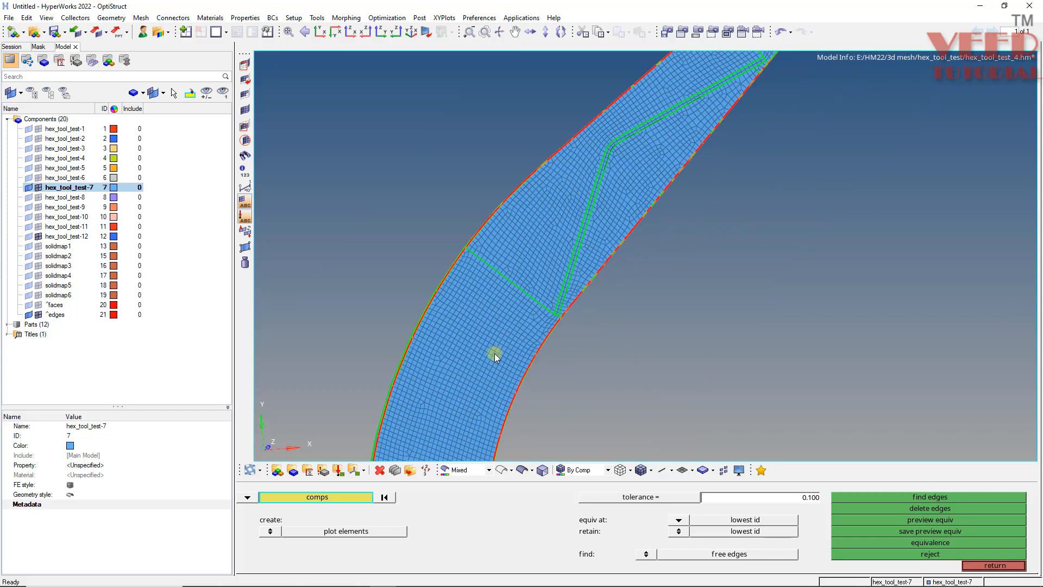
scroll(504, 141, up, 3)
scroll(461, 245, down, 4)
scroll(478, 308, up, 3)
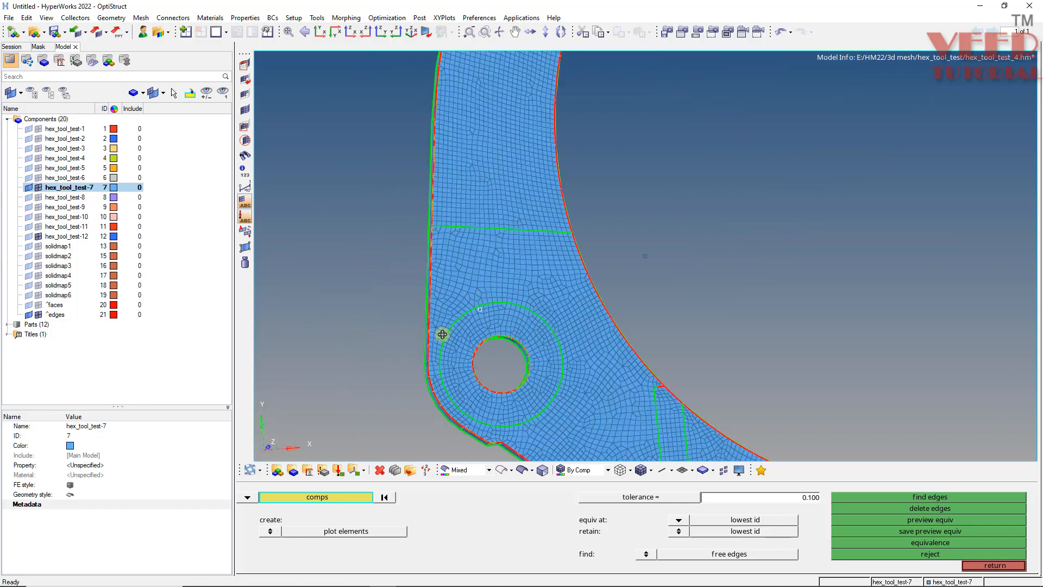
Step: Examine the free edges around the hole, the narrow strip partition and the lower tip of the meshed face
ctrl+drag(443, 334, 485, 279)
scroll(529, 359, up, 4)
scroll(478, 253, down, 4)
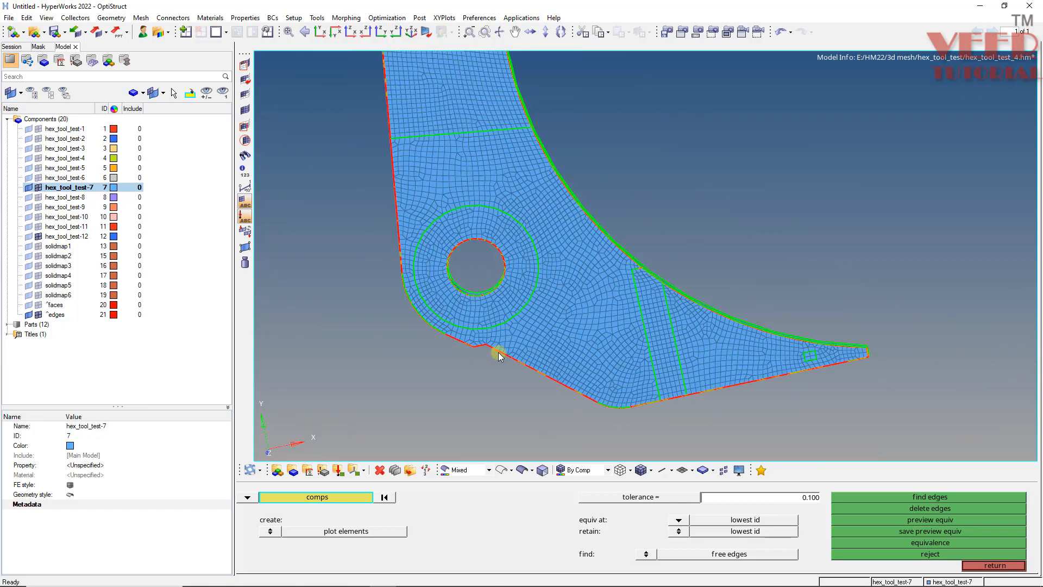
scroll(499, 353, up, 4)
ctrl+drag(499, 353, 442, 303)
scroll(442, 302, down, 6)
scroll(563, 298, up, 5)
scroll(502, 166, up, 2)
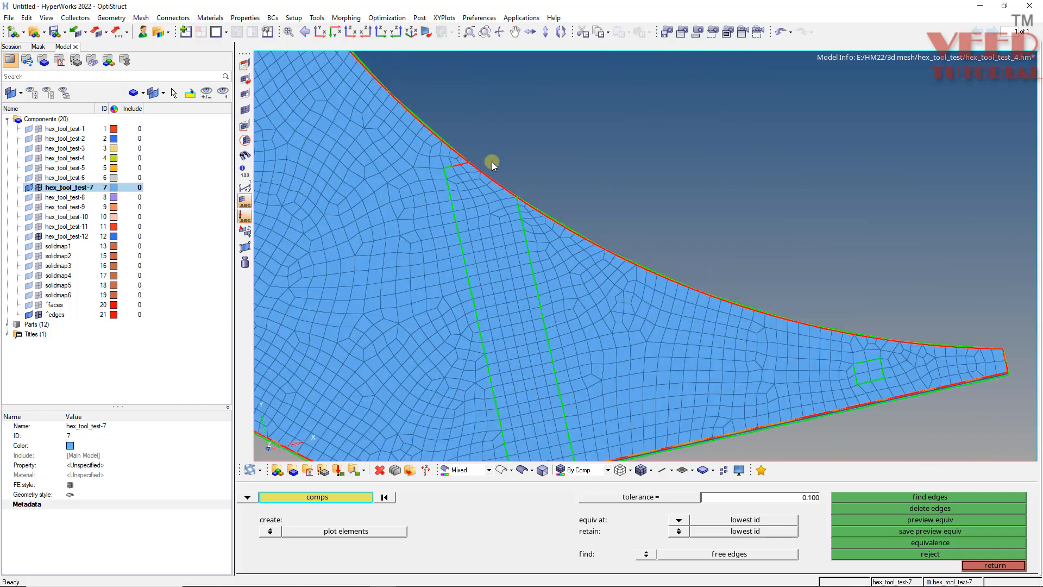
scroll(491, 163, up, 5)
ctrl+drag(458, 175, 474, 177)
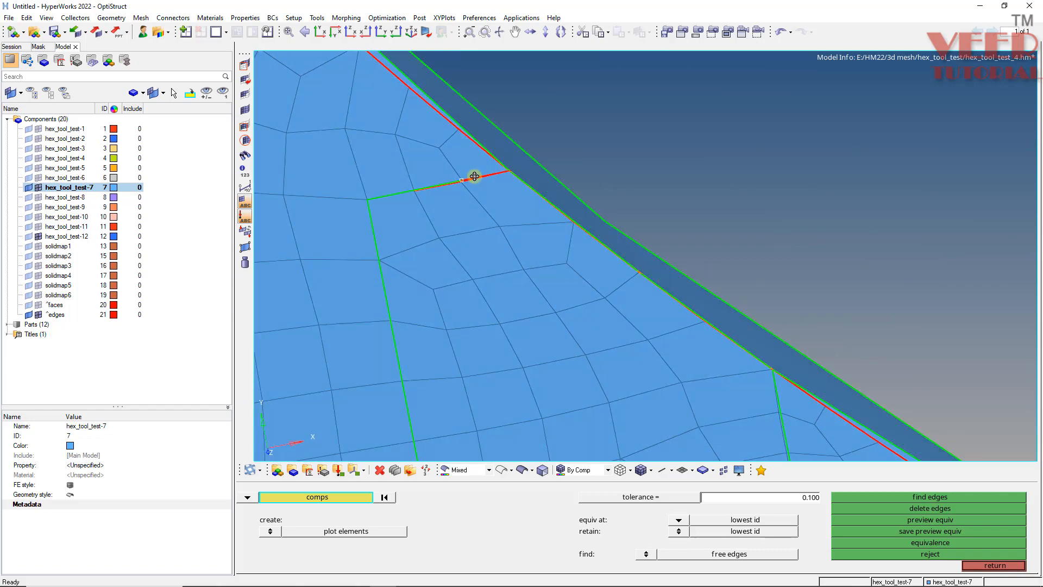
scroll(465, 158, down, 5)
scroll(496, 294, down, 2)
ctrl+drag(496, 293, 634, 344)
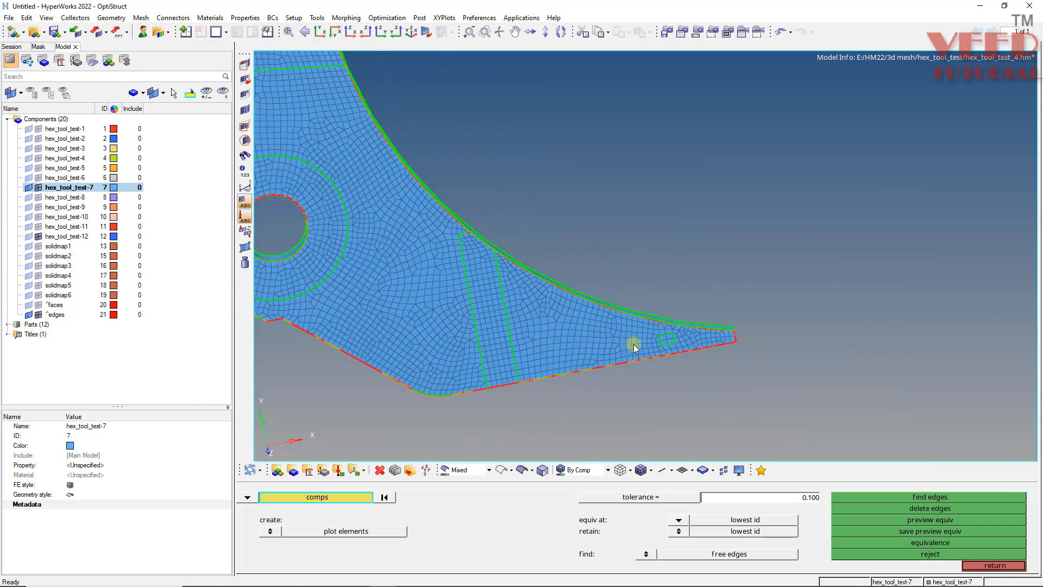
scroll(689, 374, down, 3)
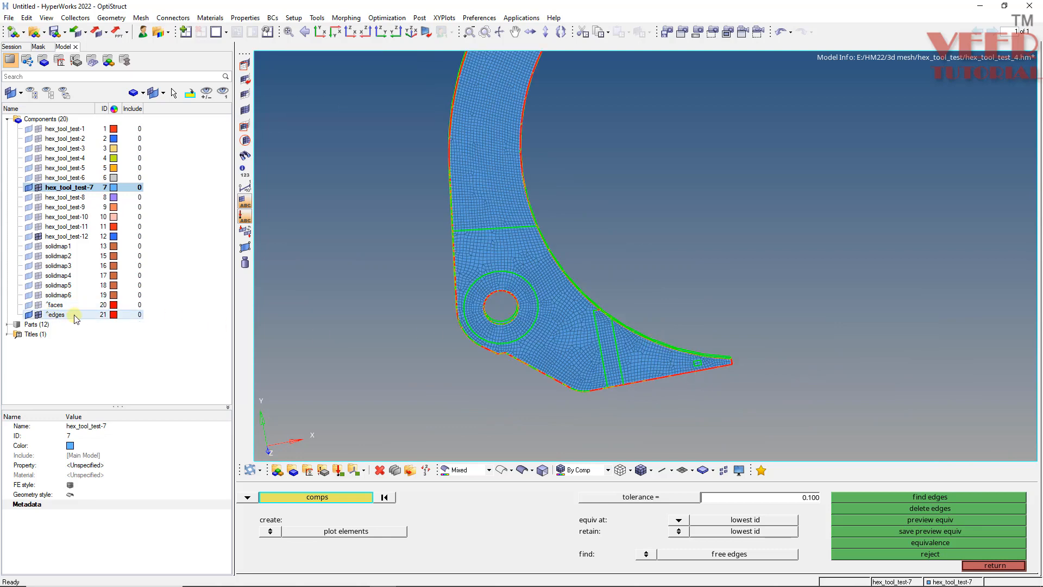
Step: Isolate only the ^edges component and examine its outline at the small square, the curved inner edge and the upper end
right_click(77, 315)
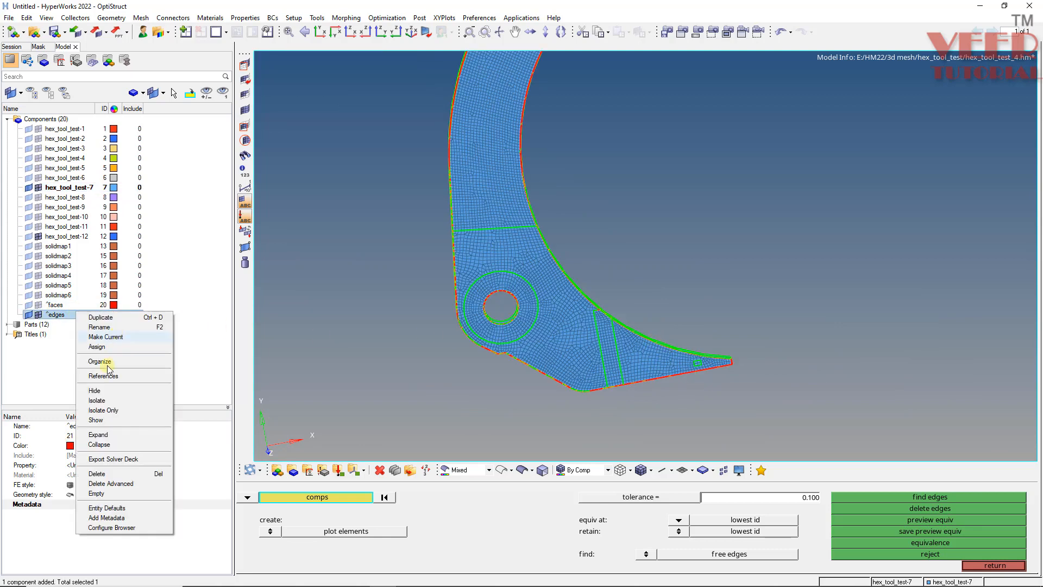
click(104, 410)
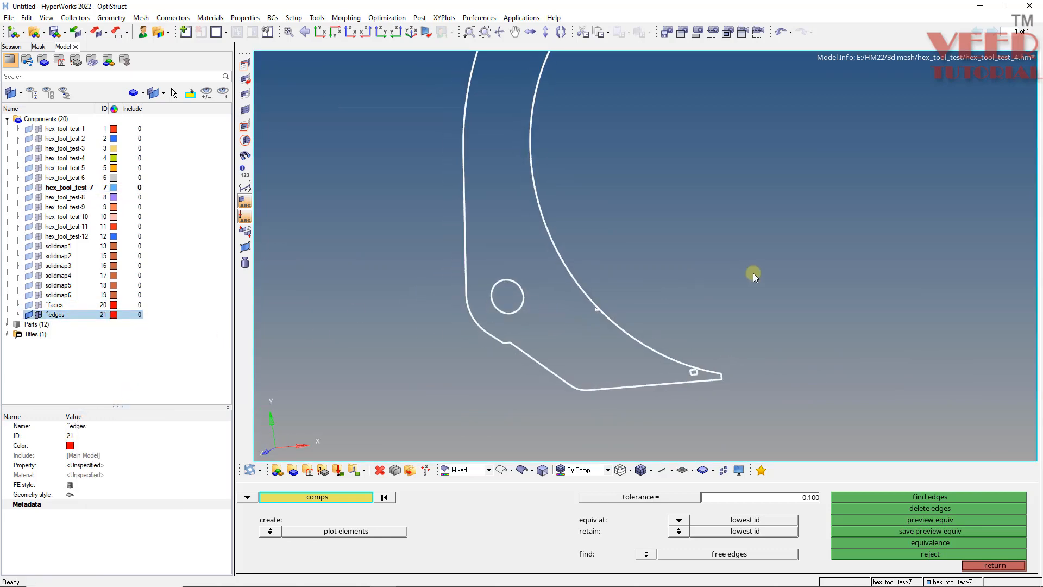
key(Escape)
scroll(706, 375, up, 5)
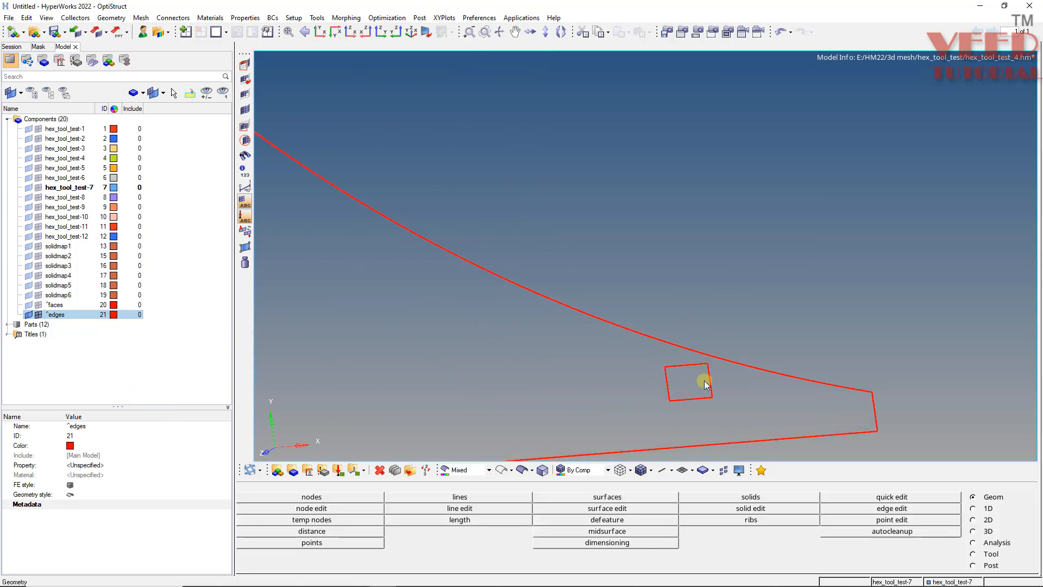
scroll(686, 393, down, 5)
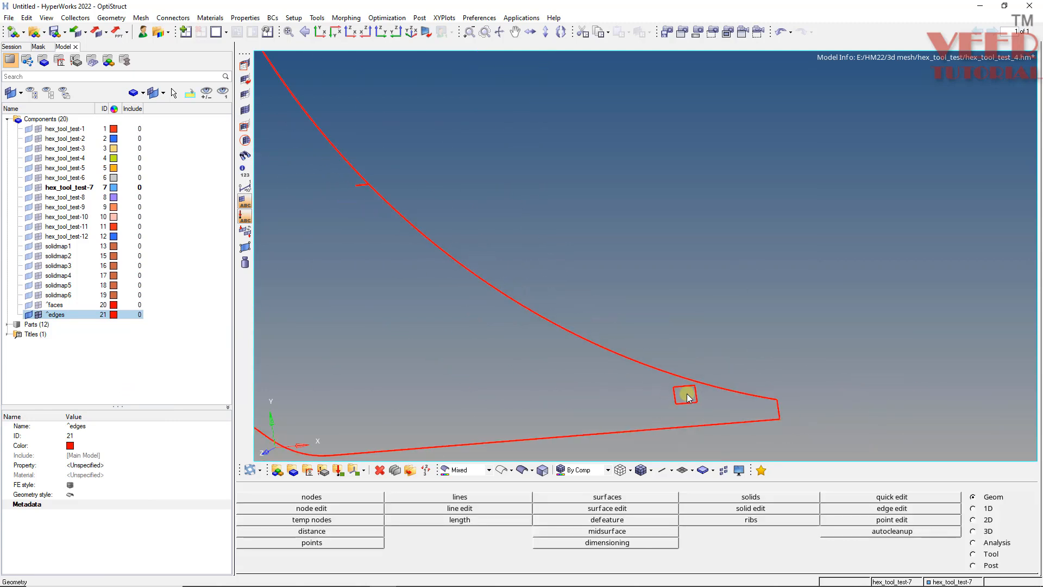
scroll(601, 311, up, 8)
scroll(628, 334, down, 4)
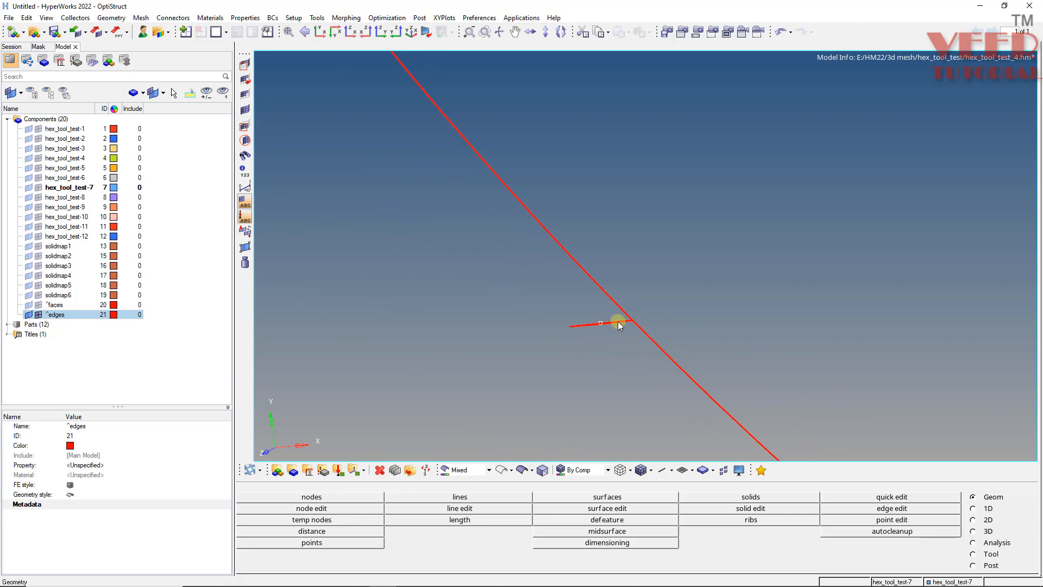
scroll(558, 316, down, 10)
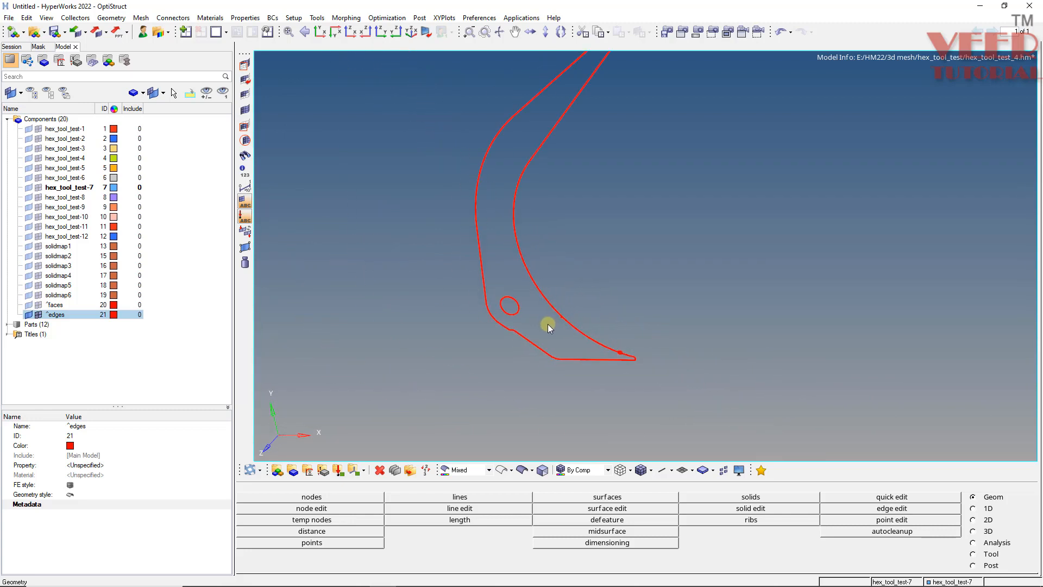
scroll(559, 193, up, 4)
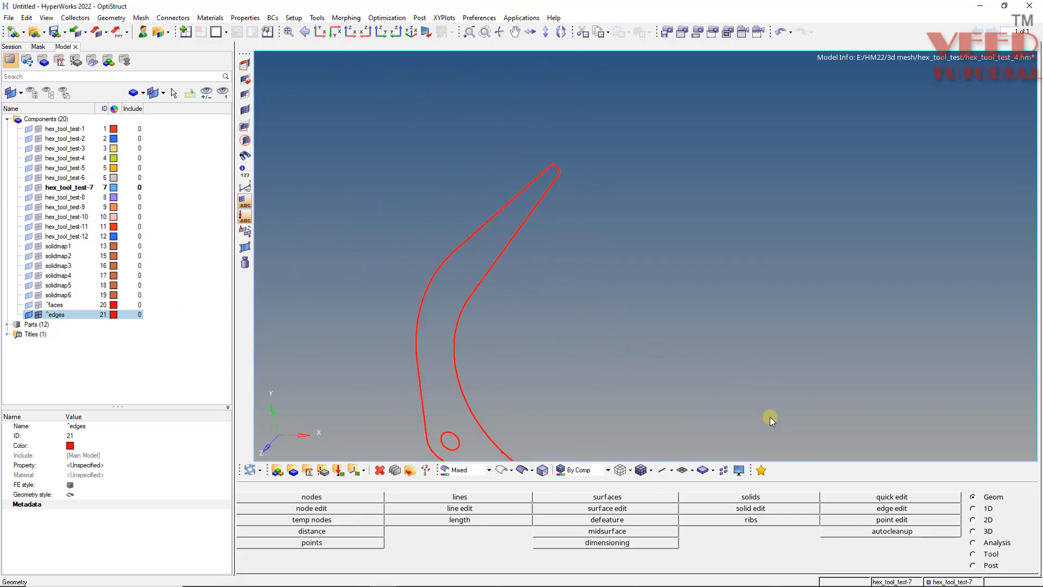
Step: Delete the found edges and isolate only the hex_tool_test-7 component
key(shift+F3)
click(968, 511)
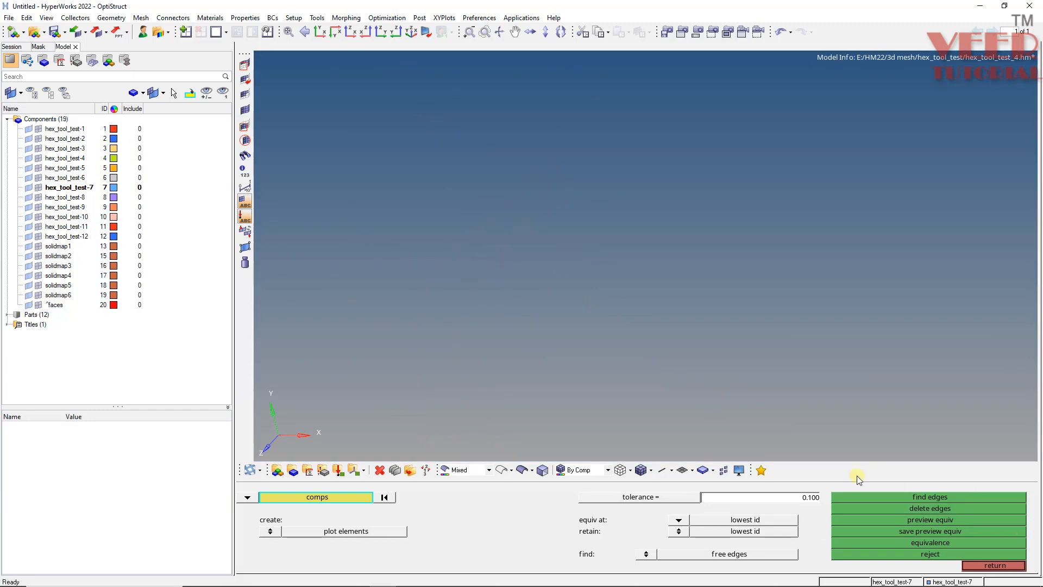
click(90, 191)
right_click(91, 190)
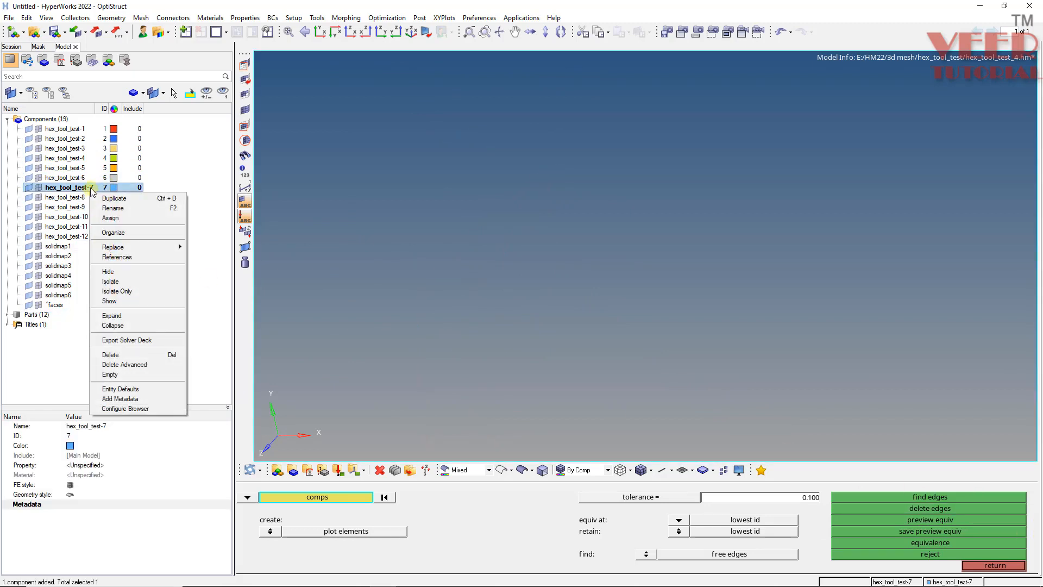
click(129, 293)
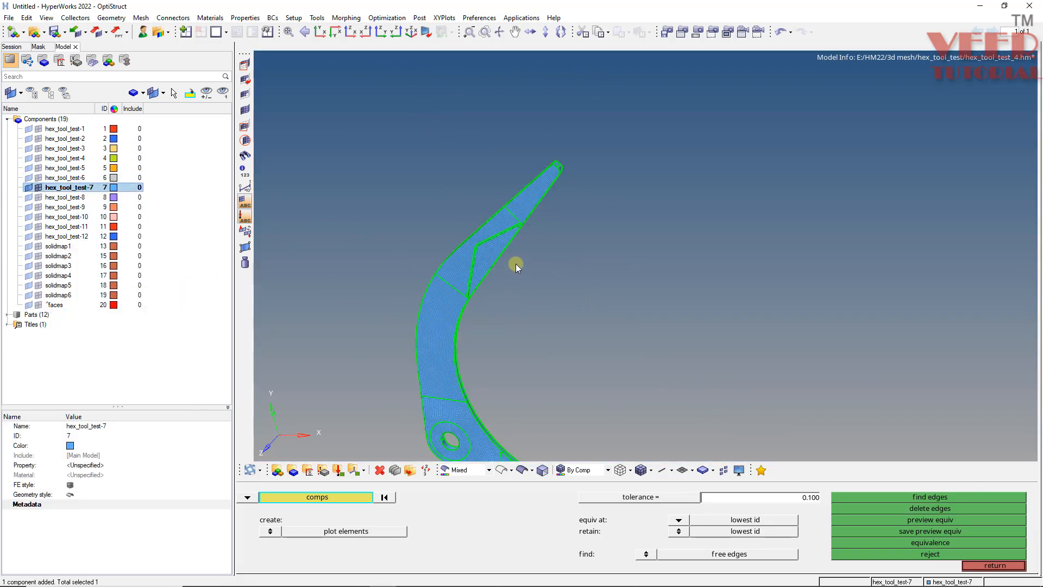
Step: Preview node equivalence on hex_tool_test-7 and examine the mesh from both sides at the small square near the lower tip
mouse_move(516, 263)
ctrl+mouse_down()
mouse_move(503, 276)
mouse_move(550, 381)
ctrl+mouse_up()
scroll(516, 375, up, 10)
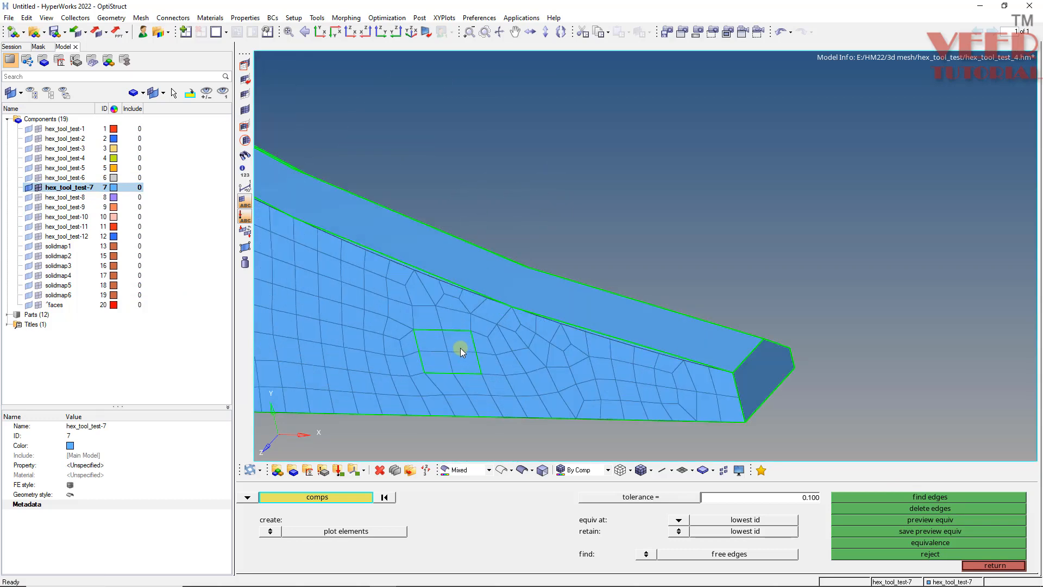
scroll(436, 339, down, 10)
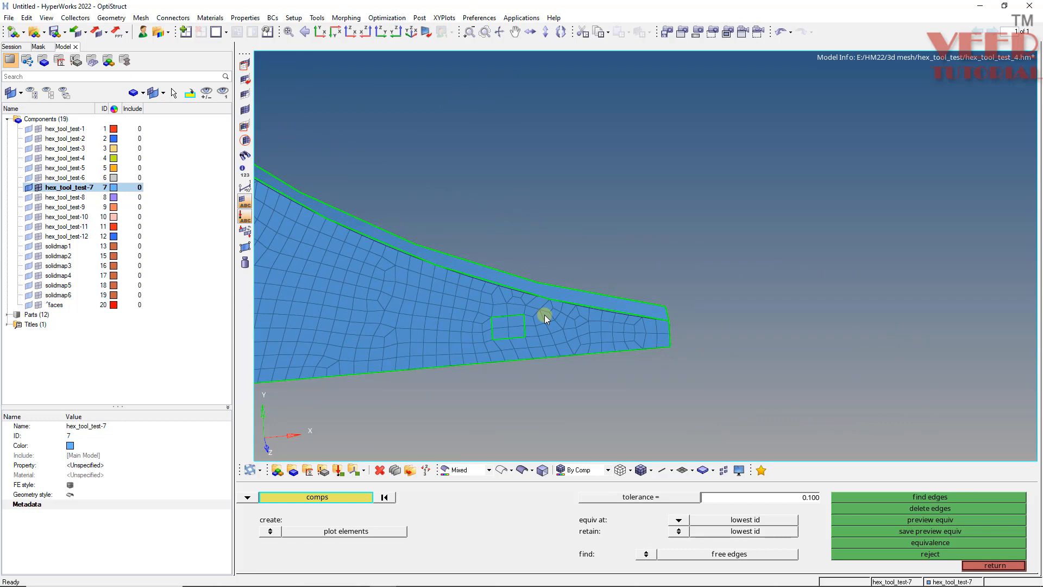
middle_click(781, 457)
click(915, 517)
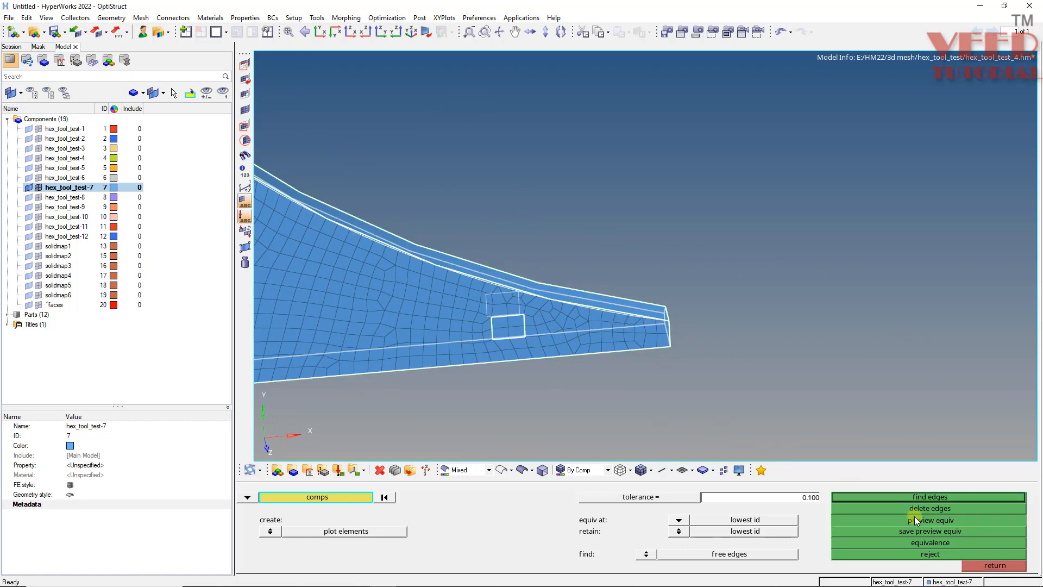
ctrl+drag(557, 370, 519, 370)
scroll(495, 276, up, 5)
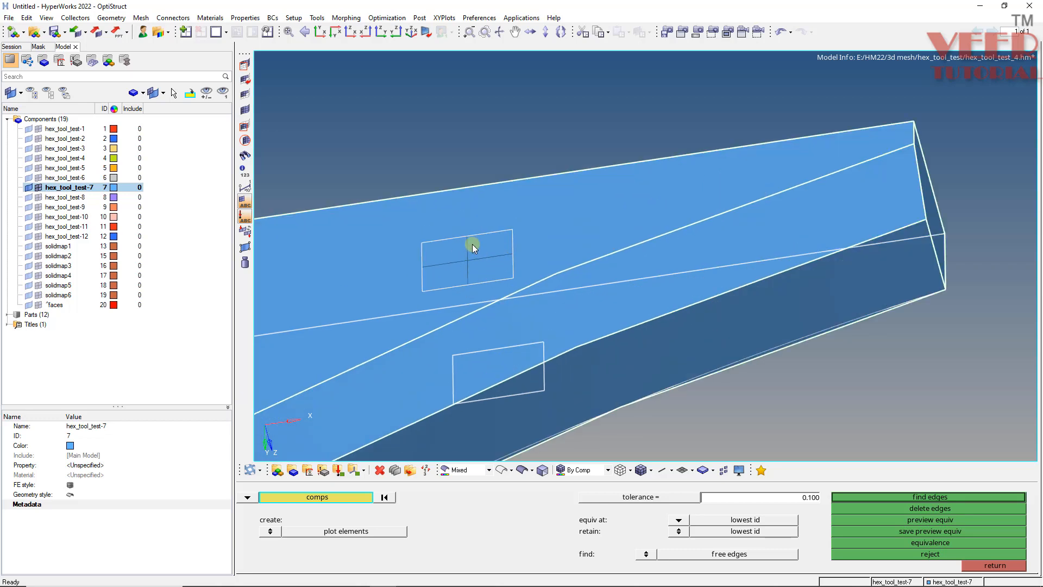
key(Escape)
Step: Replace the unconnected node at the narrow strip's short upper edge with its neighbouring node on the edge, with equivalence on
scroll(671, 328, down, 5)
ctrl+drag(565, 257, 529, 131)
scroll(566, 315, up, 6)
scroll(575, 301, up, 8)
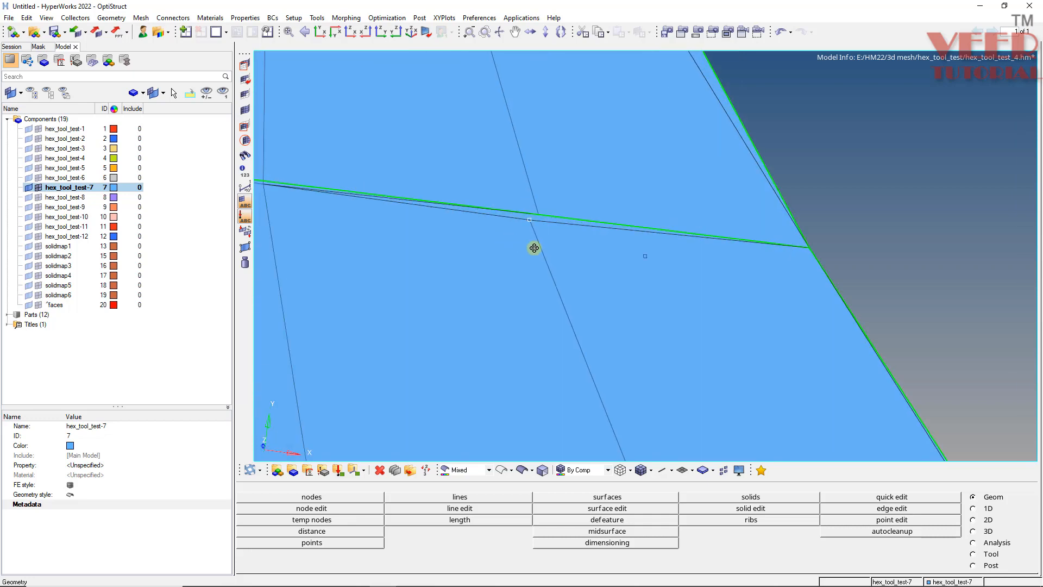
ctrl+drag(534, 248, 536, 247)
key(F3)
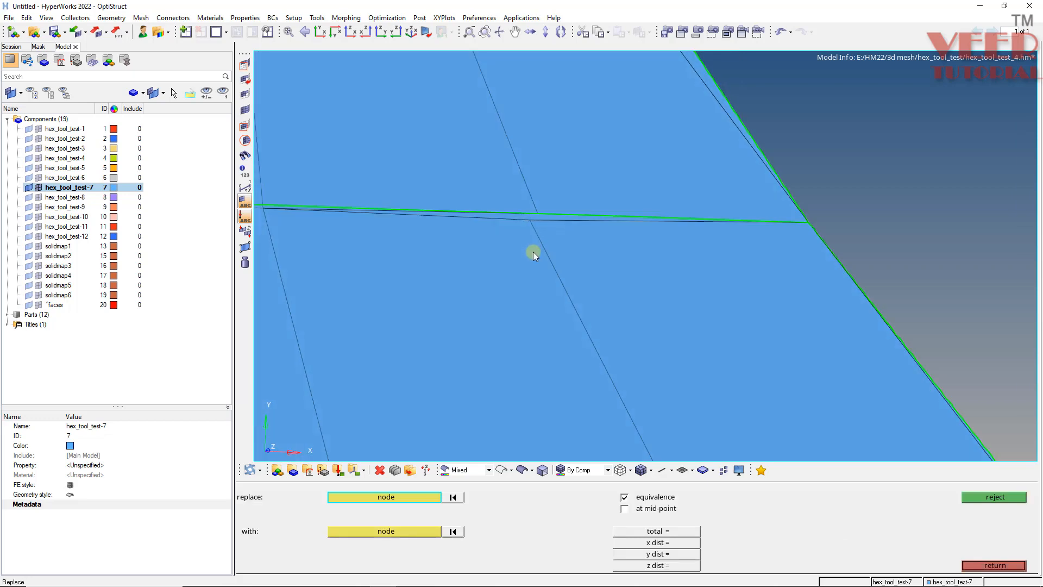
click(532, 223)
click(539, 211)
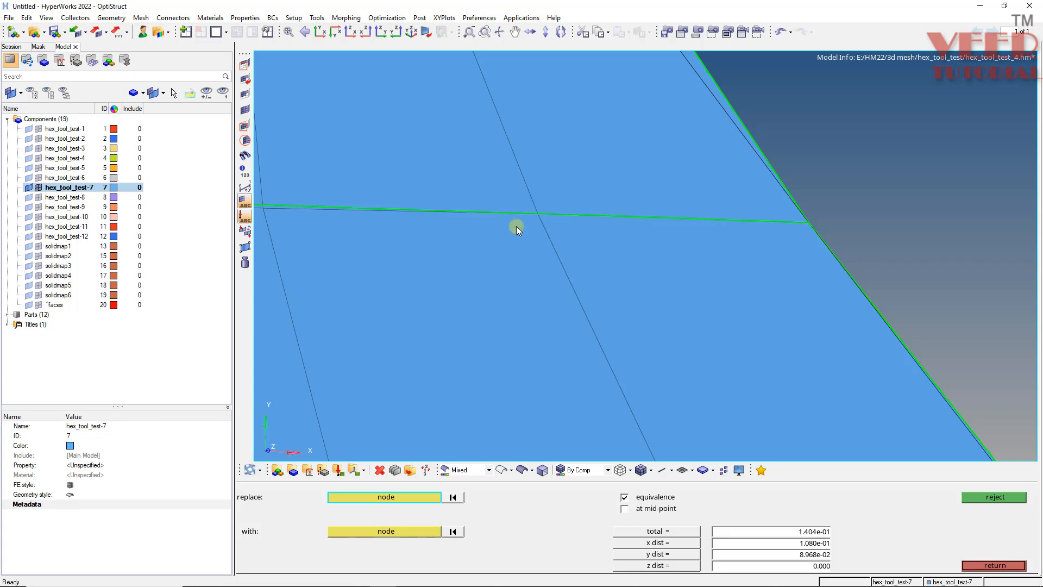
scroll(505, 232, down, 3)
scroll(494, 240, down, 6)
ctrl+drag(465, 288, 464, 302)
scroll(472, 296, down, 5)
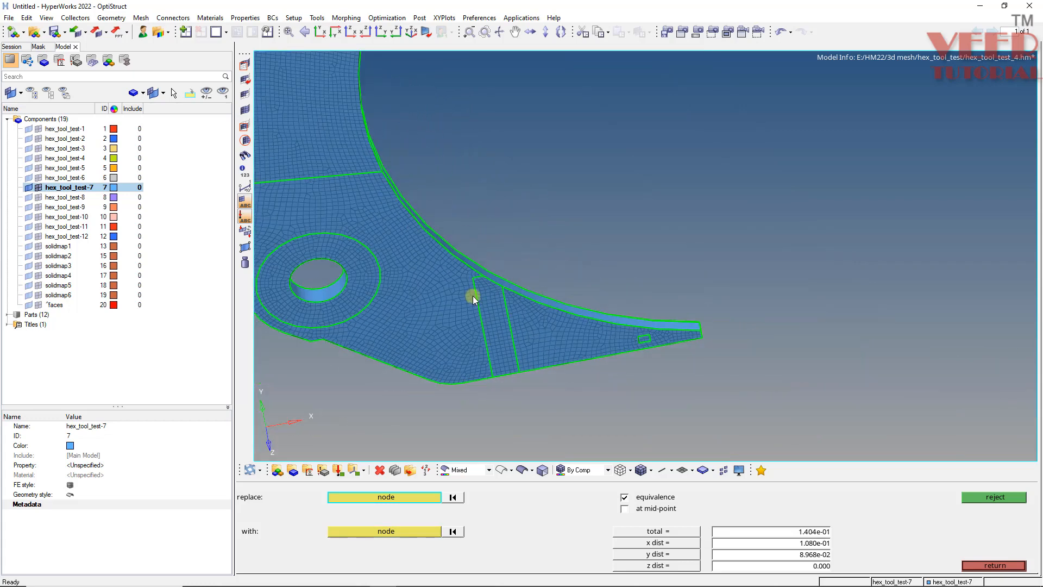
key(Escape)
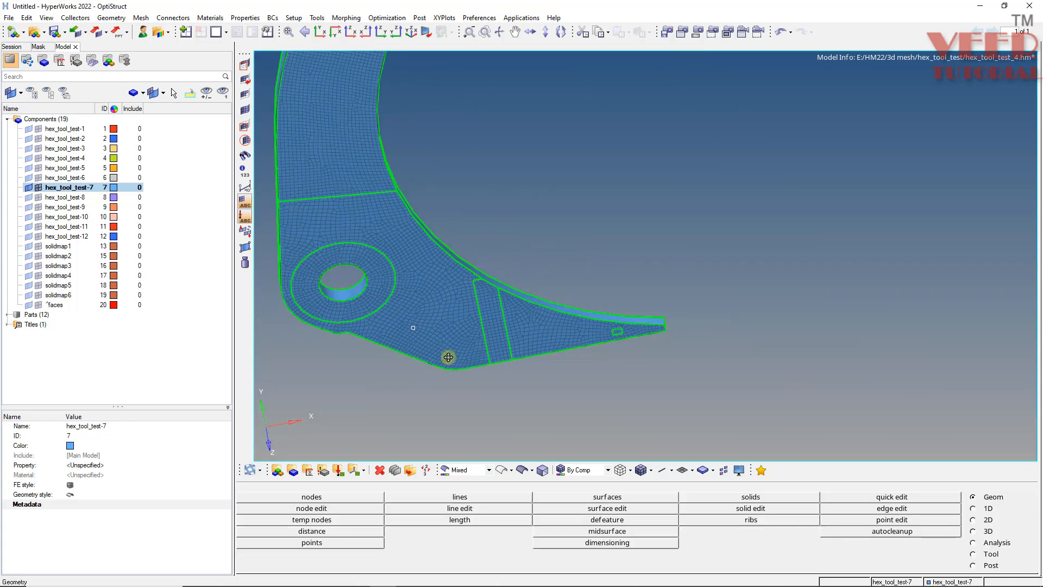
Step: Split the side surface near hex_tool_test-7's upper end from the curved edge's lower corner point to the opposite outer edge line
ctrl+drag(448, 357, 313, 311)
ctrl+drag(460, 309, 560, 383)
scroll(389, 379, up, 4)
scroll(533, 242, down, 5)
scroll(522, 296, up, 10)
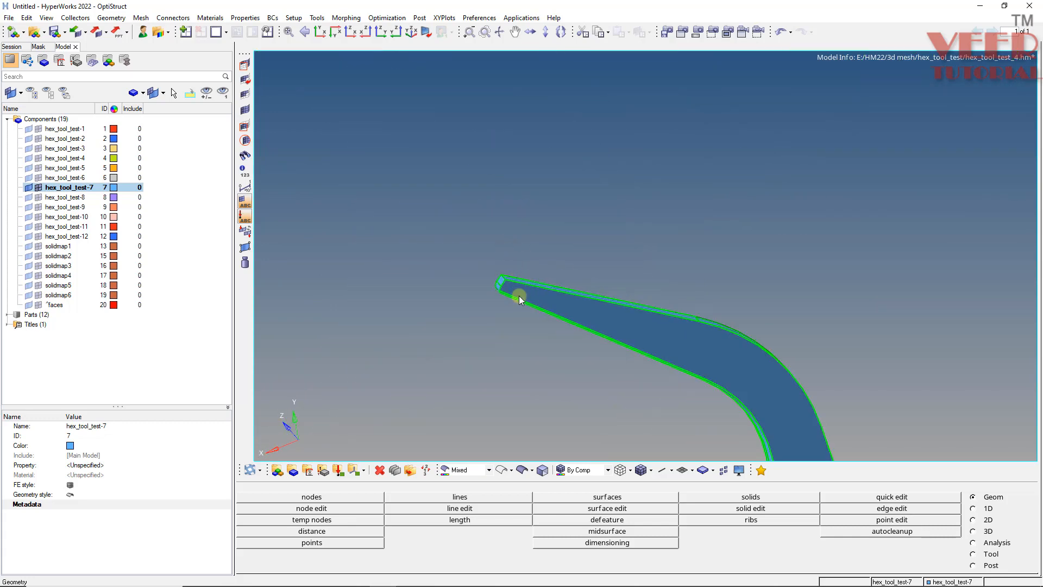
ctrl+drag(436, 337, 563, 275)
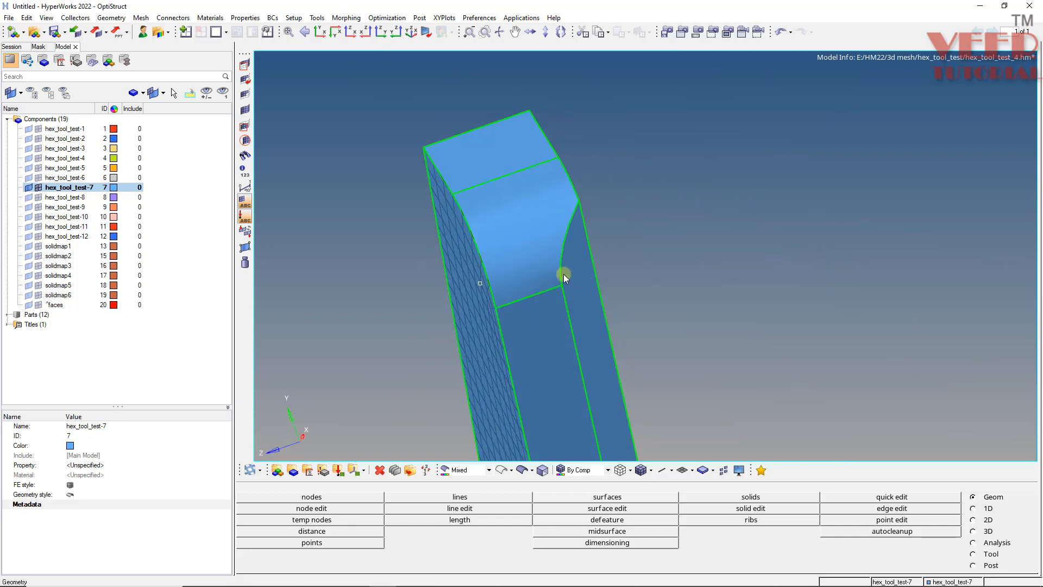
scroll(570, 275, up, 4)
scroll(564, 277, down, 5)
scroll(567, 272, up, 5)
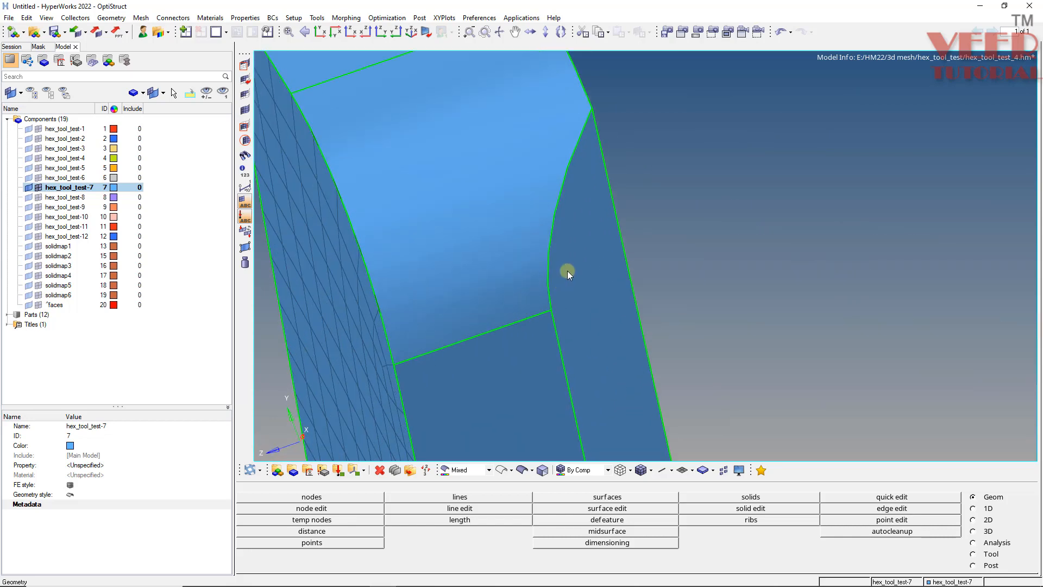
key(F11)
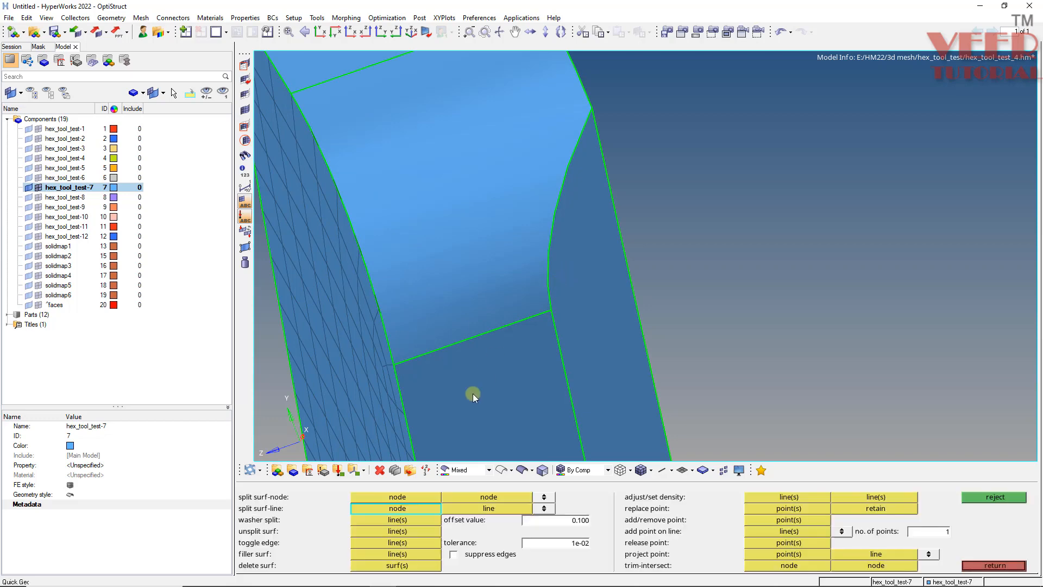
click(549, 310)
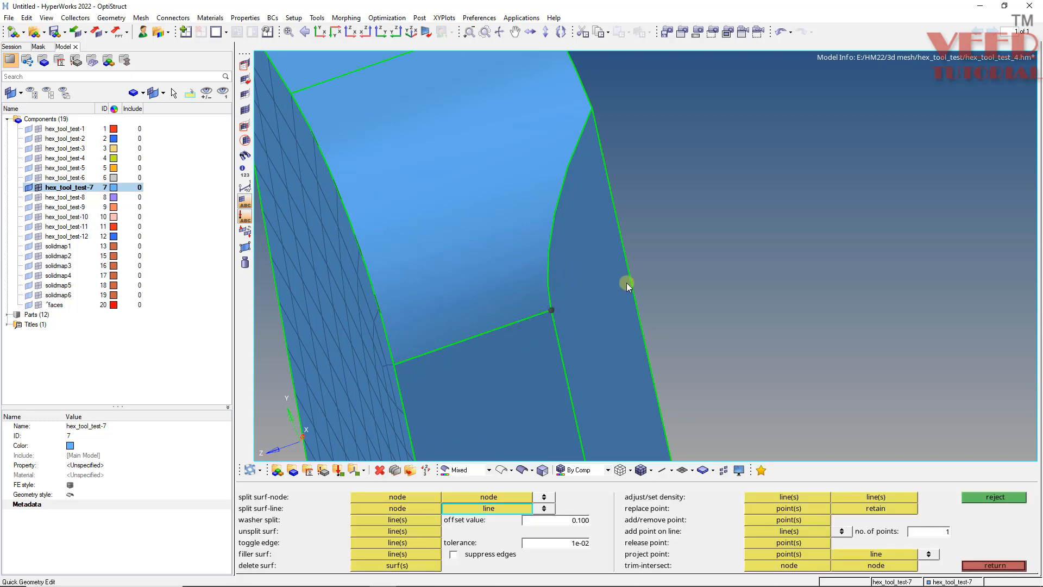
click(627, 282)
ctrl+drag(492, 310, 677, 327)
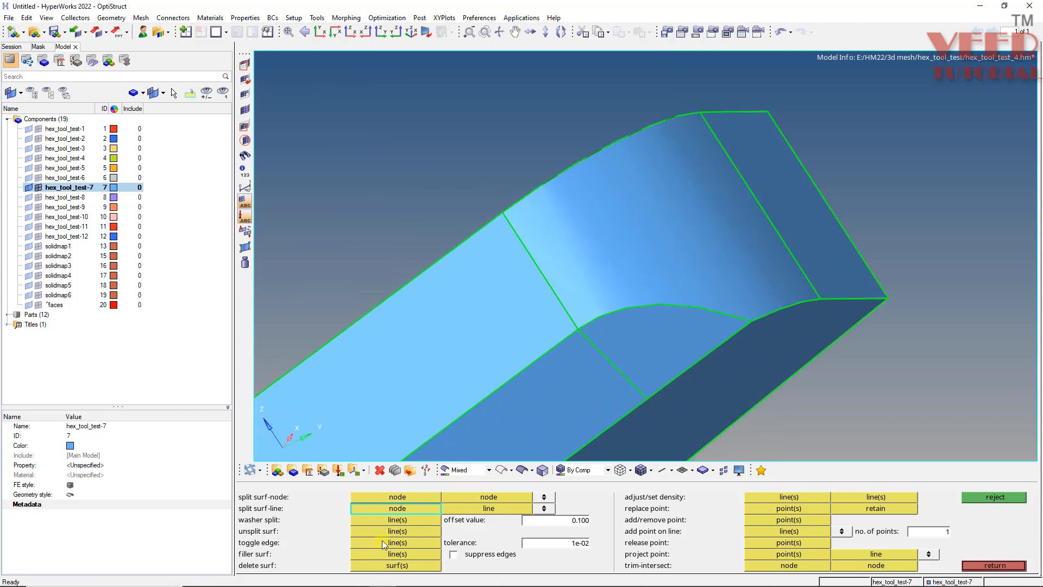
mouse_move(691, 292)
ctrl+mouse_down()
mouse_move(560, 174)
mouse_move(491, 197)
mouse_move(489, 156)
mouse_move(599, 358)
mouse_move(649, 294)
mouse_move(540, 344)
mouse_move(716, 349)
mouse_move(663, 291)
mouse_move(640, 298)
mouse_move(625, 377)
mouse_move(568, 354)
ctrl+mouse_up()
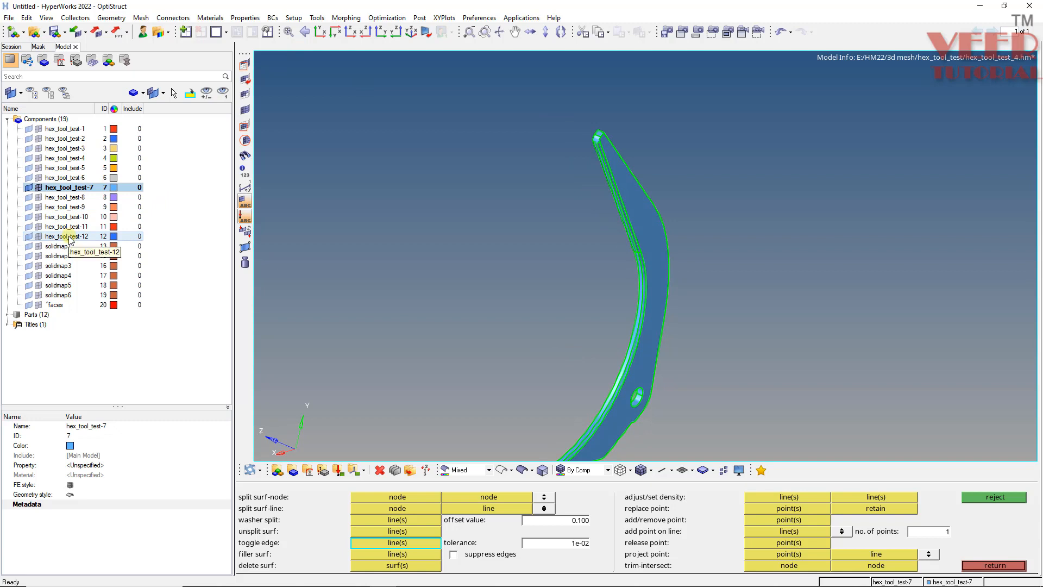
Step: Show all components and examine where the small stepped edge of hex_tool_test-7 meets the adjoining red block
click(42, 121)
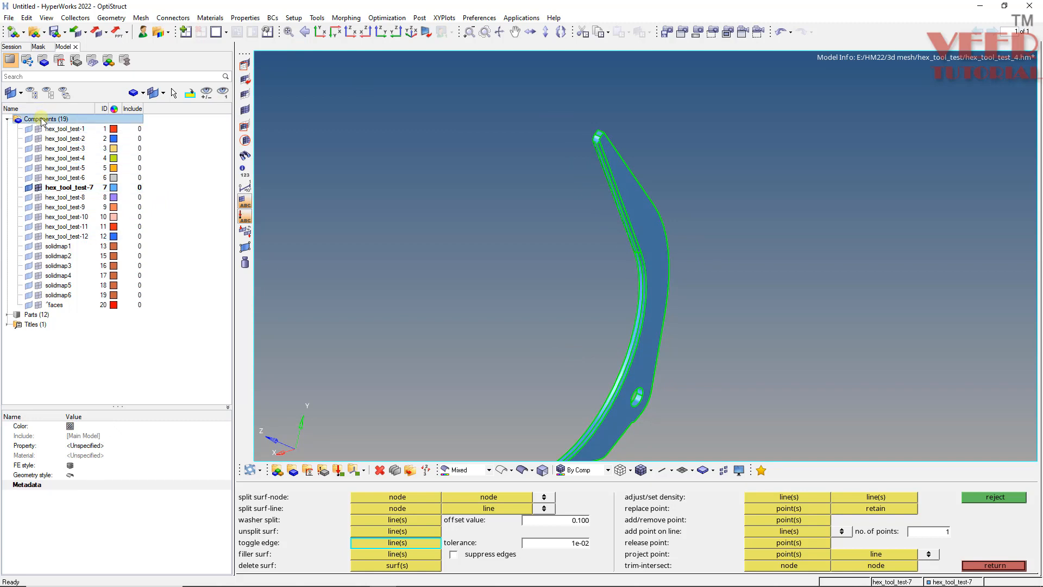
right_click(43, 121)
click(70, 207)
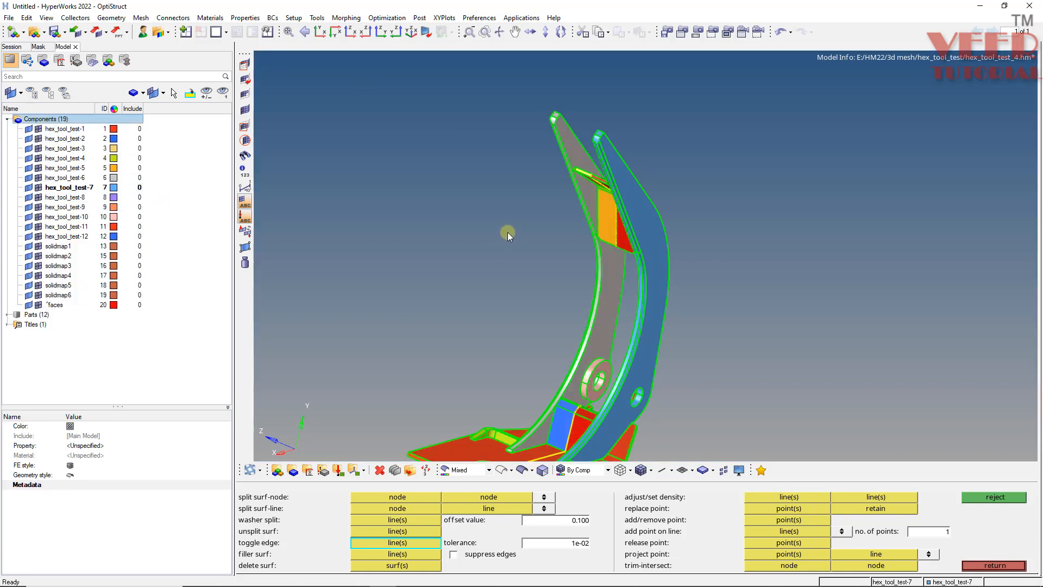
ctrl+scroll(521, 218, down, 5)
ctrl+scroll(555, 298, up, 6)
ctrl+drag(563, 180, 760, 216)
ctrl+scroll(471, 272, up, 4)
ctrl+scroll(543, 288, down, 5)
ctrl+scroll(426, 76, up, 4)
ctrl+drag(435, 141, 668, 199)
ctrl+scroll(403, 296, up, 6)
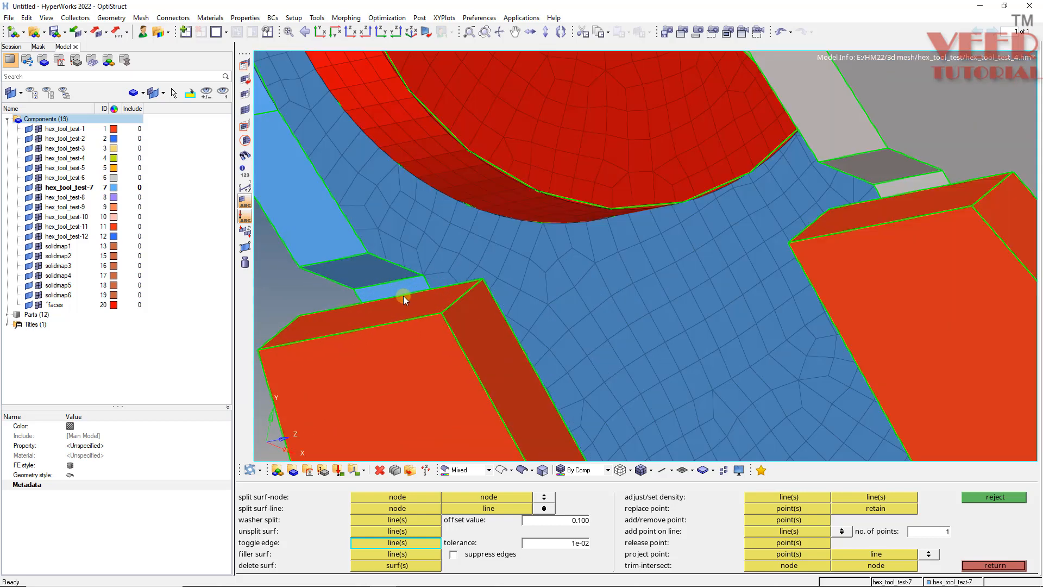
ctrl+scroll(375, 305, down, 4)
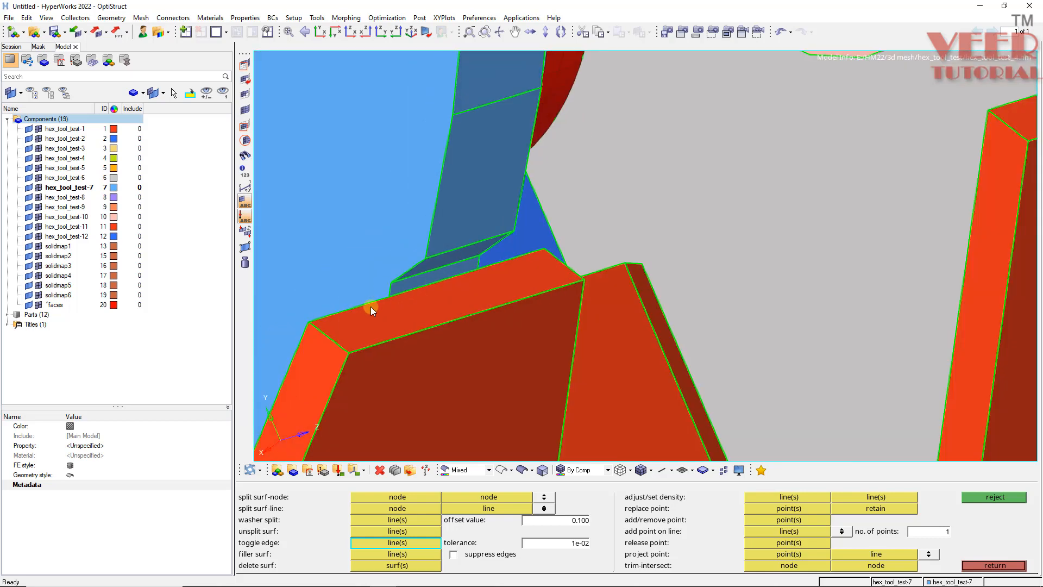
ctrl+scroll(383, 293, up, 4)
ctrl+drag(385, 292, 503, 232)
Step: Trim the narrow hex_tool_test-7 surface beside the step with the red block's adjoining edge line, normal to surface
key(shift+F11)
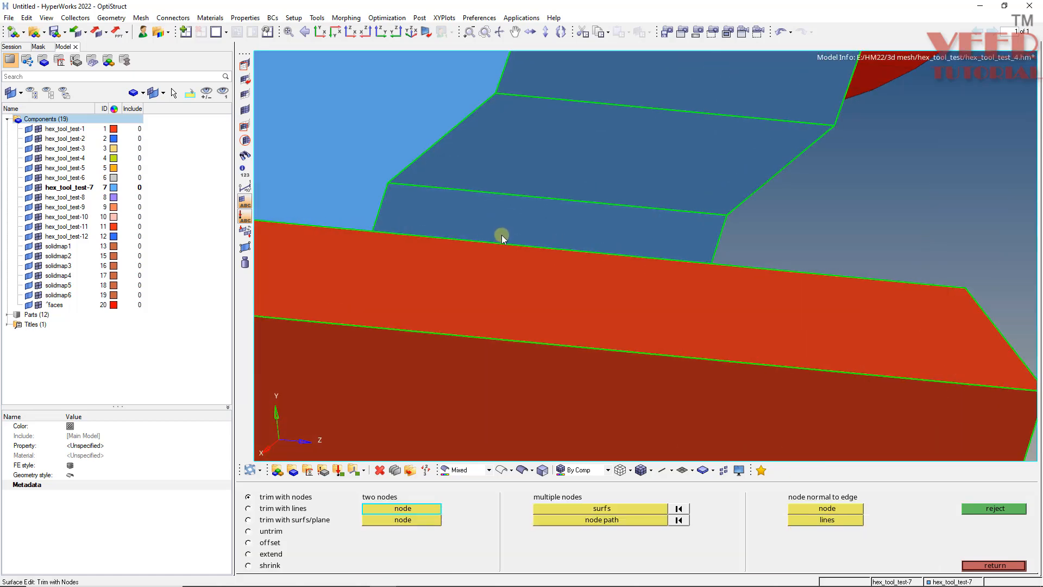
click(288, 509)
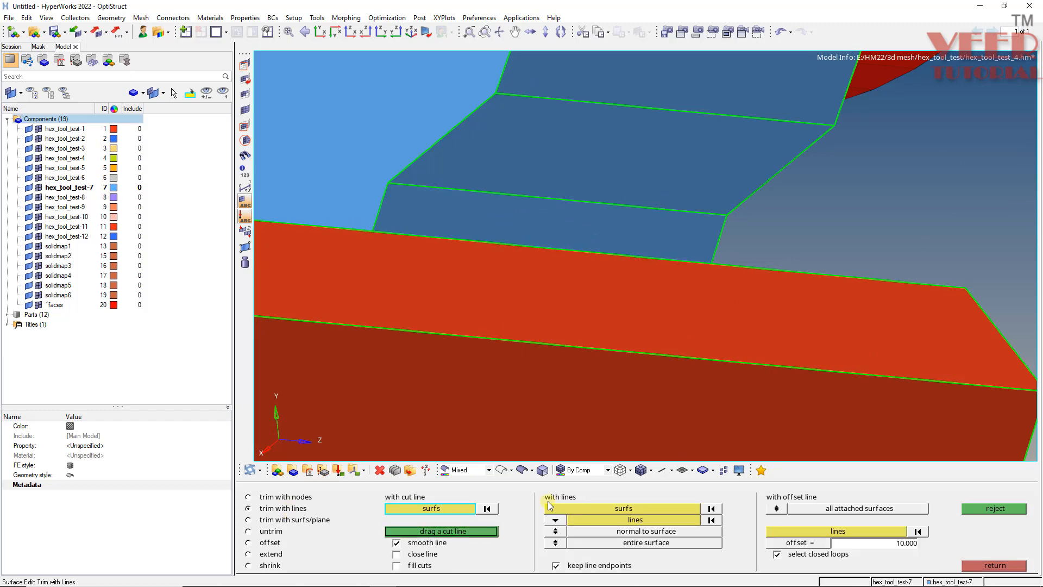
click(607, 509)
click(536, 228)
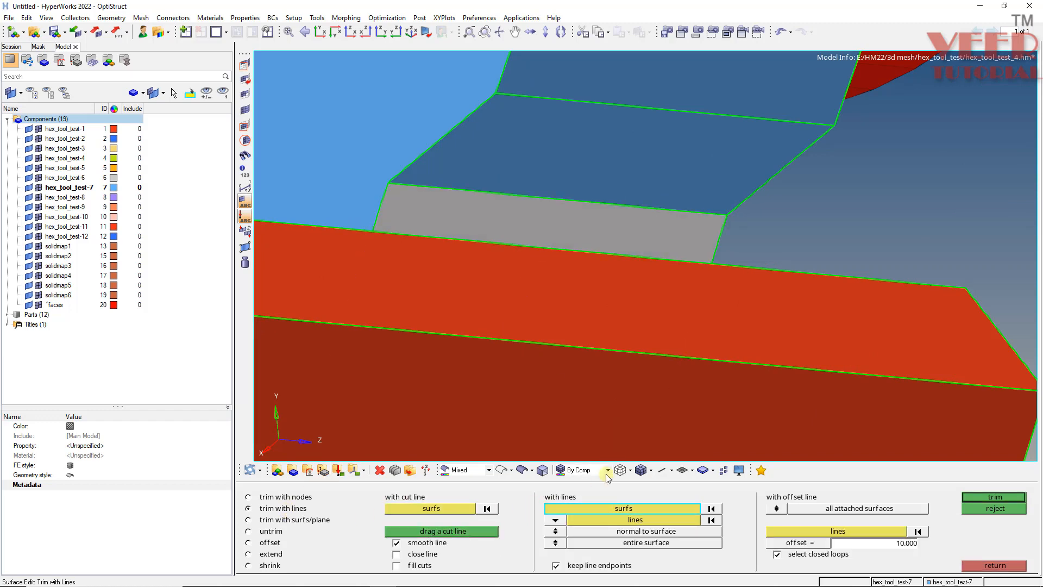
click(622, 519)
click(559, 268)
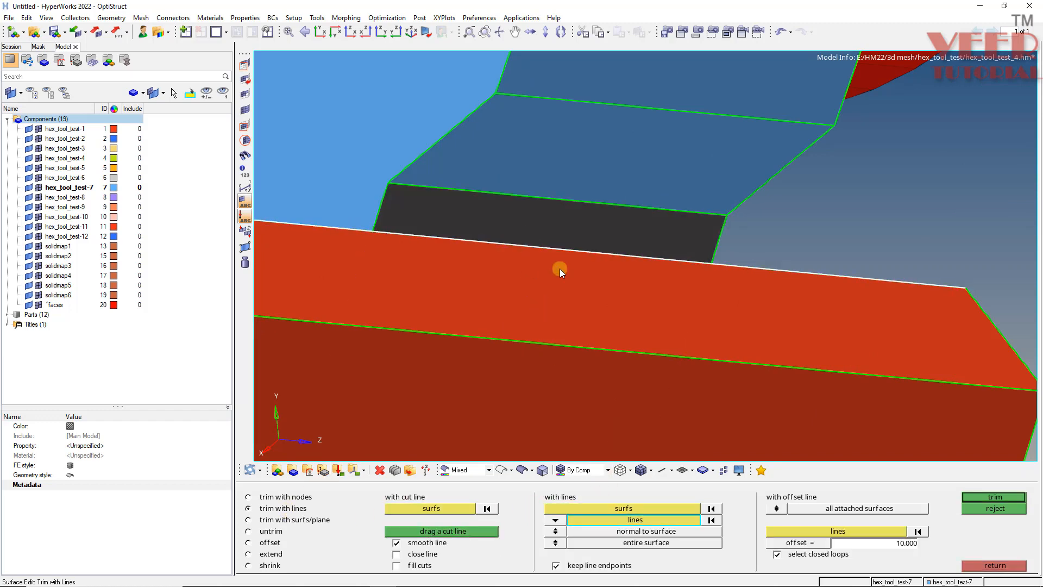
click(995, 497)
Step: Isolate only hex_tool_test-7 and examine the mesh around the trimmed line beside the stepped lower edge
ctrl+drag(729, 335, 642, 289)
click(81, 188)
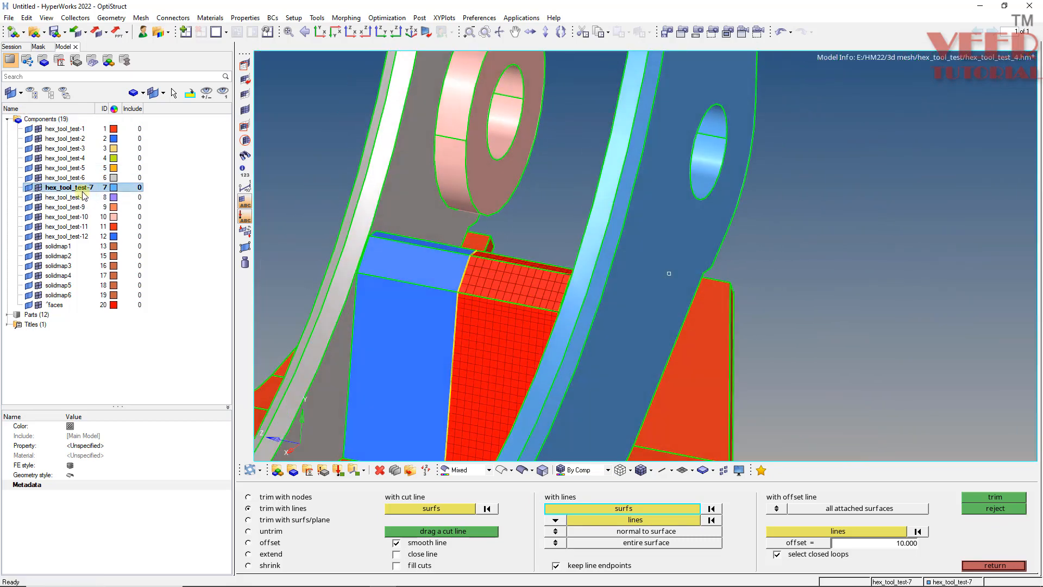
right_click(86, 188)
click(128, 287)
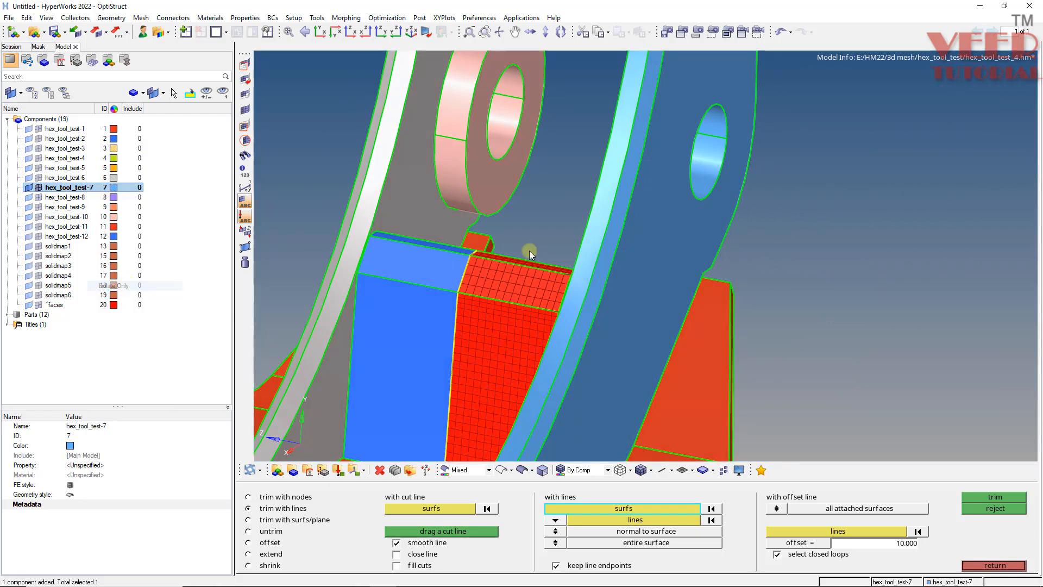
scroll(493, 221, down, 5)
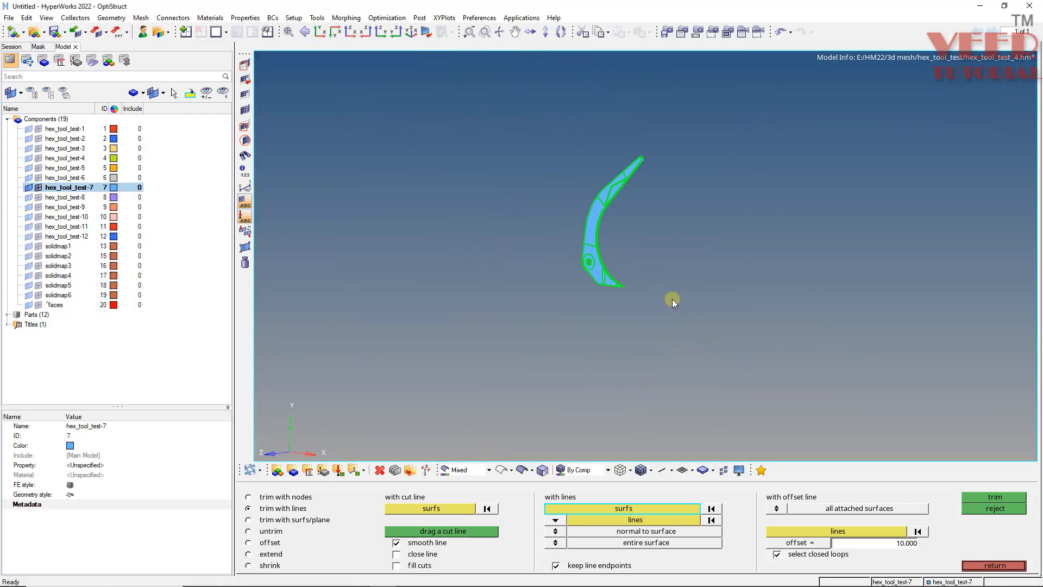
scroll(554, 260, up, 8)
scroll(601, 318, down, 4)
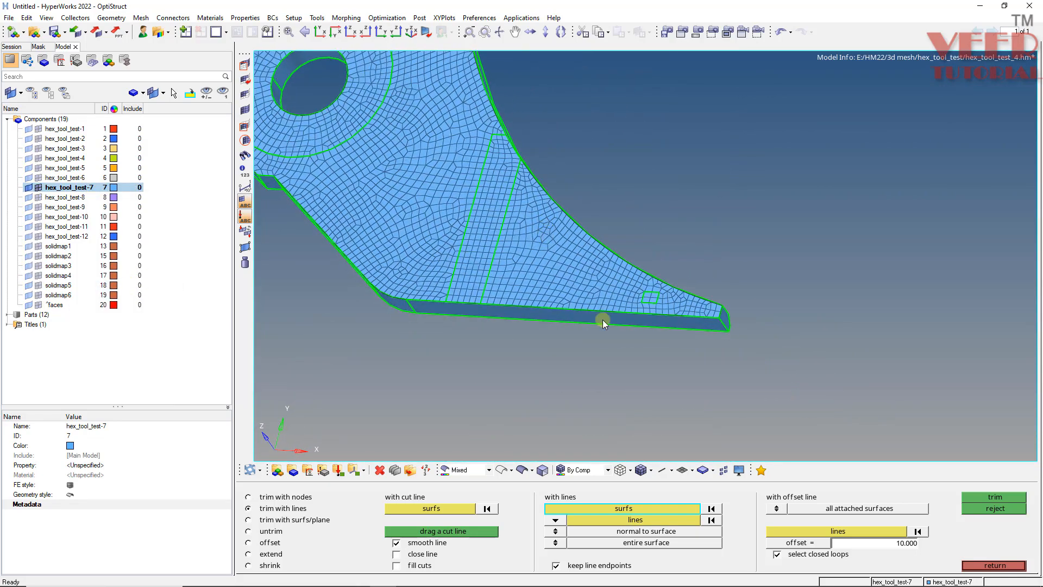
scroll(517, 268, up, 8)
ctrl+drag(540, 263, 602, 281)
scroll(602, 281, down, 5)
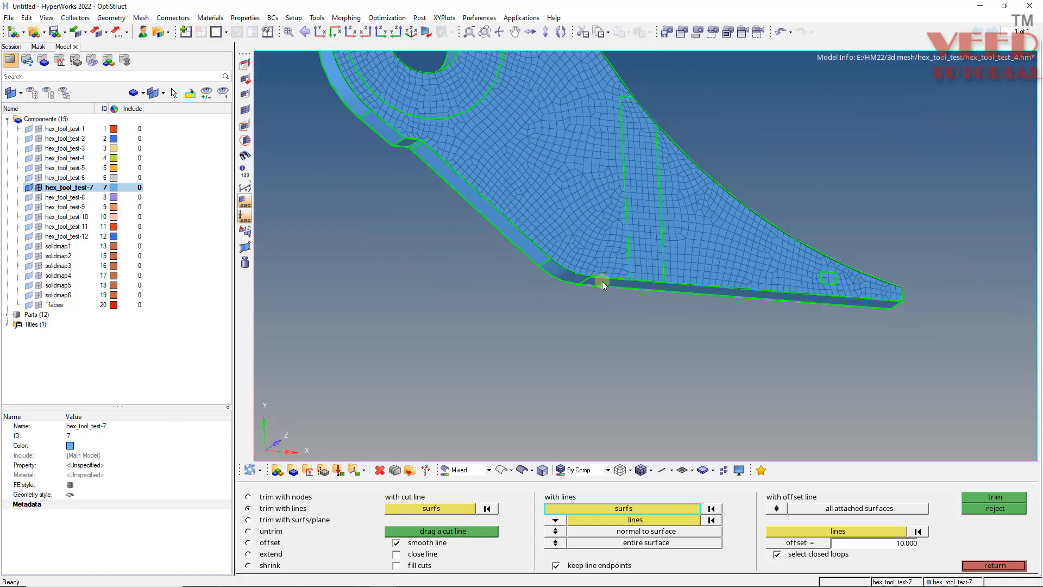
scroll(444, 135, down, 1)
scroll(447, 163, up, 9)
mouse_move(417, 293)
ctrl+mouse_down()
mouse_move(466, 279)
mouse_move(405, 284)
mouse_move(431, 268)
mouse_move(385, 324)
mouse_move(449, 333)
mouse_move(407, 291)
mouse_move(408, 258)
ctrl+mouse_up()
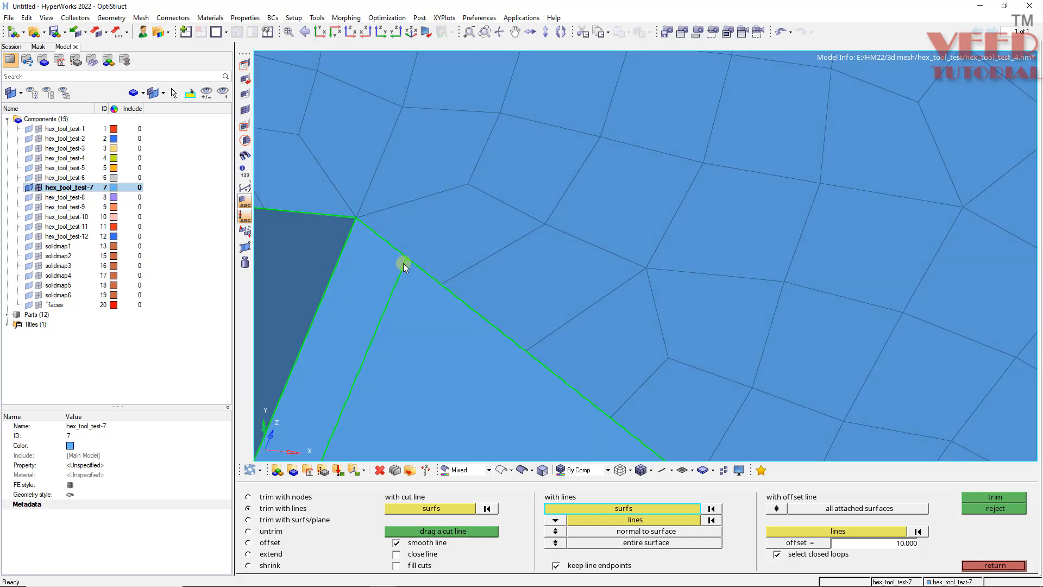
Step: Create two nodes by parametric extraction at the ends of the trimmed line beside the step
key(F7)
key(F8)
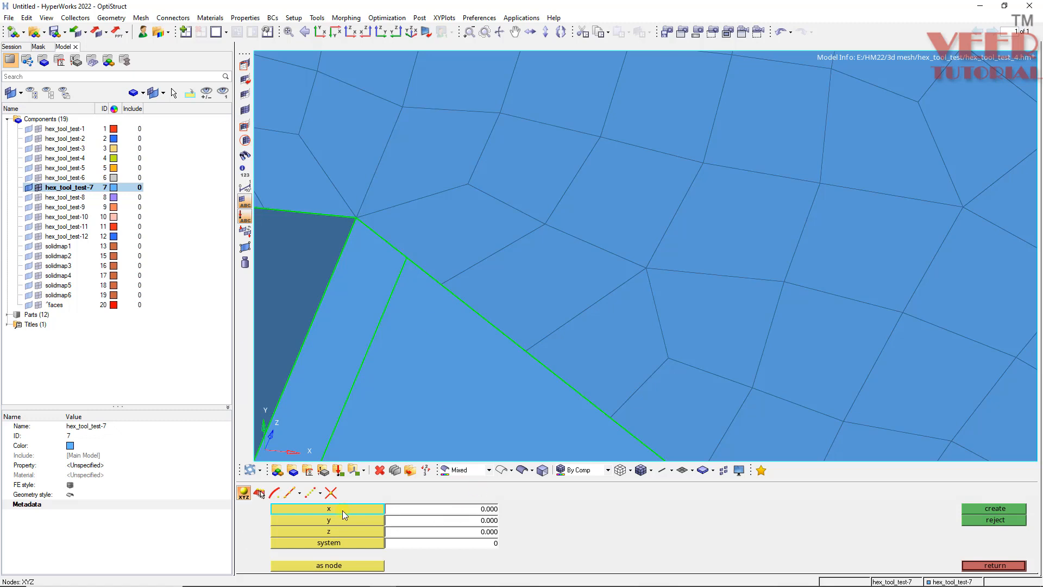
click(287, 495)
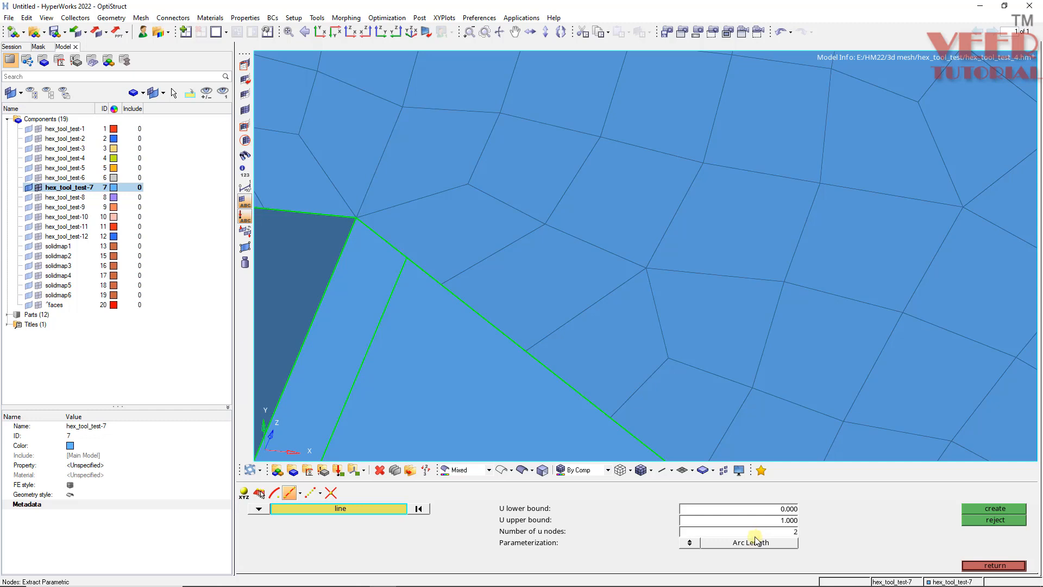
middle_click(393, 314)
scroll(399, 242, up, 2)
Step: Replace the neighbouring mesh node on the edge with the new node at the trimmed line's end, with equivalence on
key(F3)
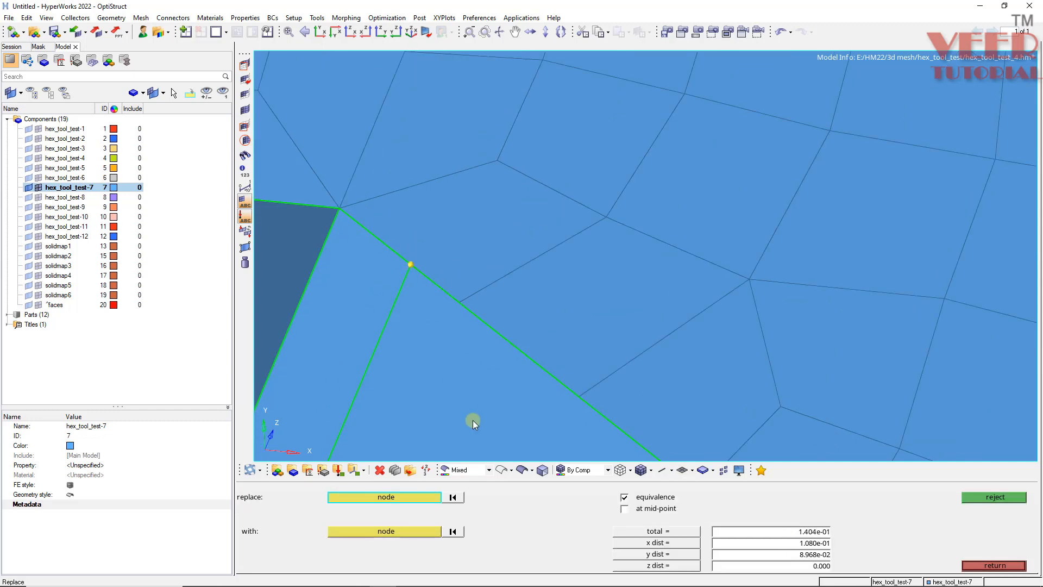
click(459, 288)
click(415, 266)
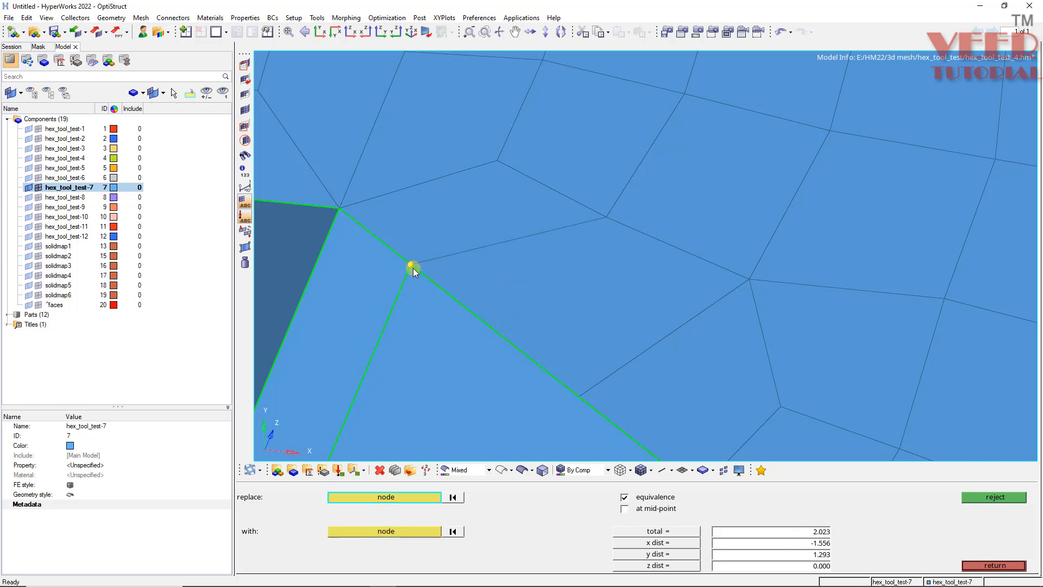
scroll(464, 295, down, 3)
ctrl+drag(441, 361, 454, 298)
scroll(439, 273, down, 3)
scroll(391, 305, up, 3)
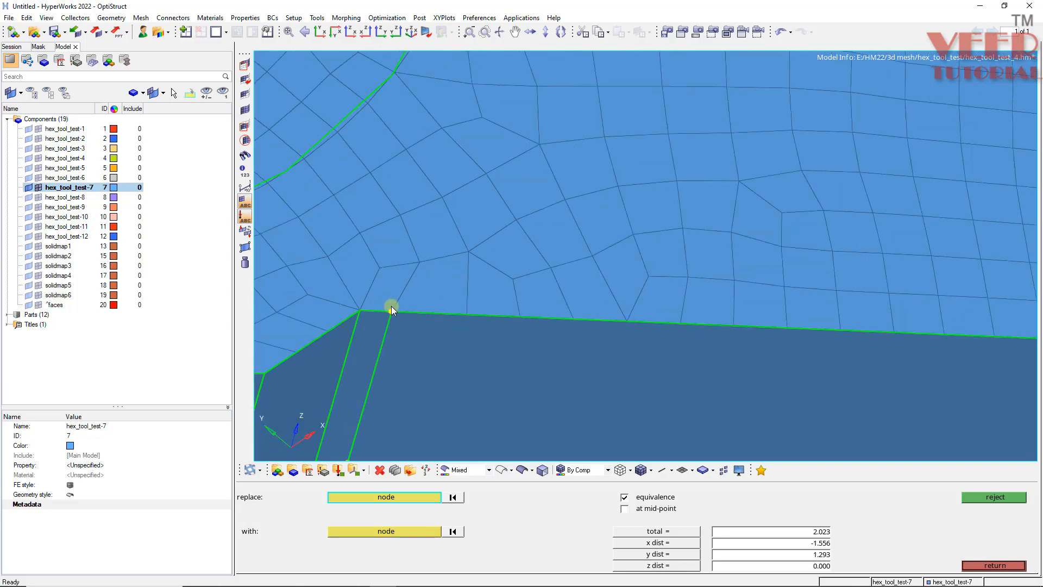
scroll(378, 282, down, 3)
scroll(378, 282, down, 3)
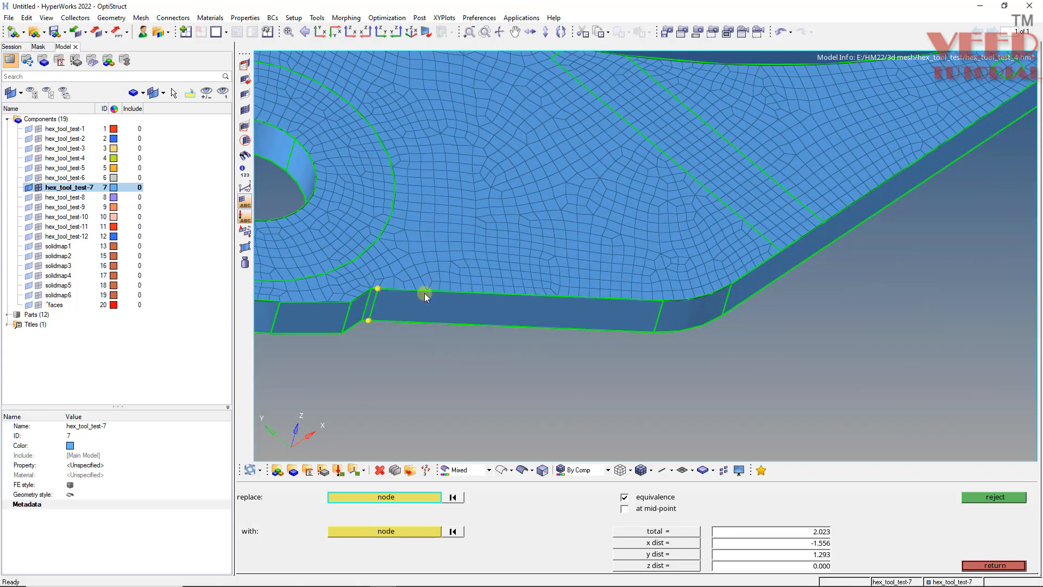
Step: Start a general solid map and select all surface elements on hex_tool_test-7 as the elements to drag
ctrl+drag(533, 272, 579, 313)
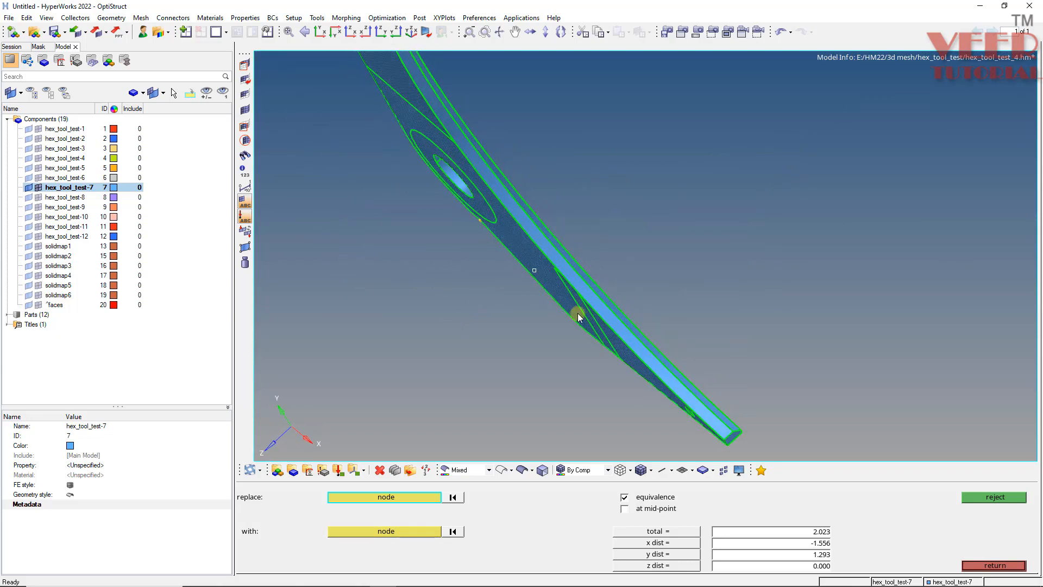
key(Escape)
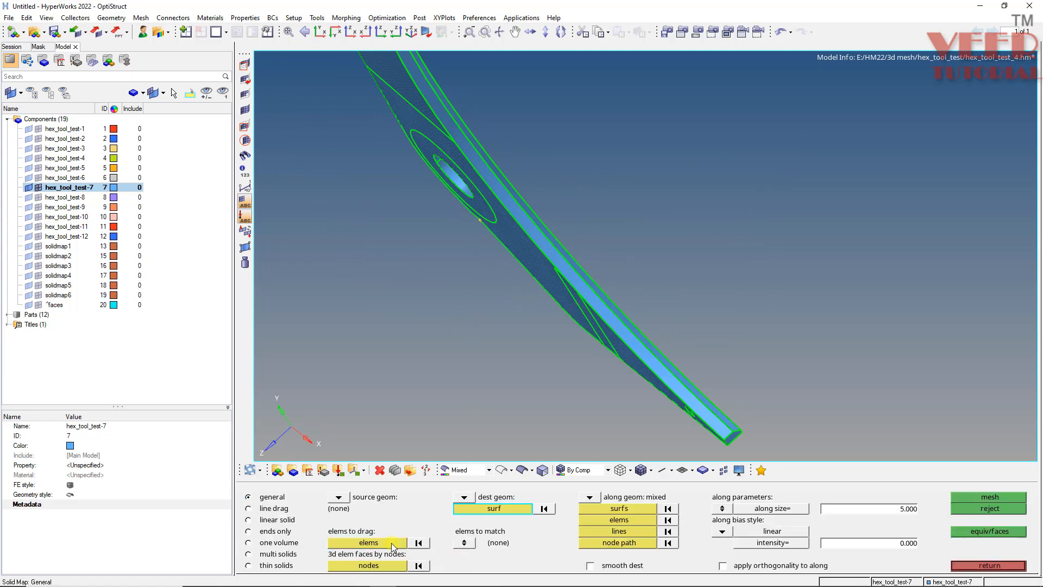
click(391, 543)
ctrl+drag(496, 231, 547, 233)
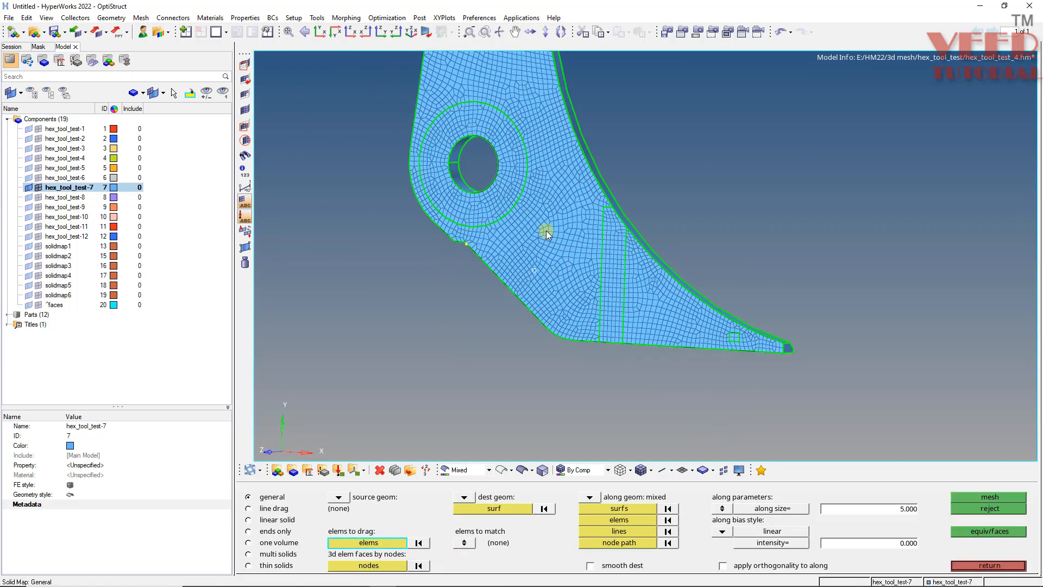
click(380, 543)
click(693, 553)
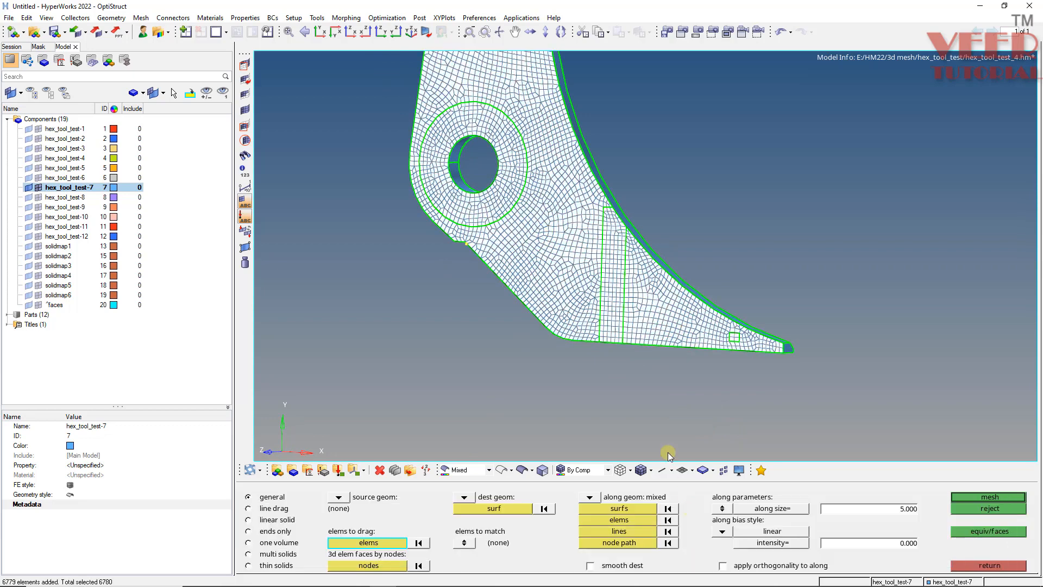
Step: Set the large unmeshed face opposite the mesh as the solid map's destination surface
click(507, 508)
mouse_move(523, 272)
ctrl+mouse_down()
mouse_move(678, 235)
mouse_move(324, 243)
mouse_move(536, 242)
mouse_move(622, 286)
ctrl+mouse_up()
click(622, 287)
Step: Start picking the solid map's along lines with the thickness edges at the pointed tip and the rounded lower corner
click(631, 532)
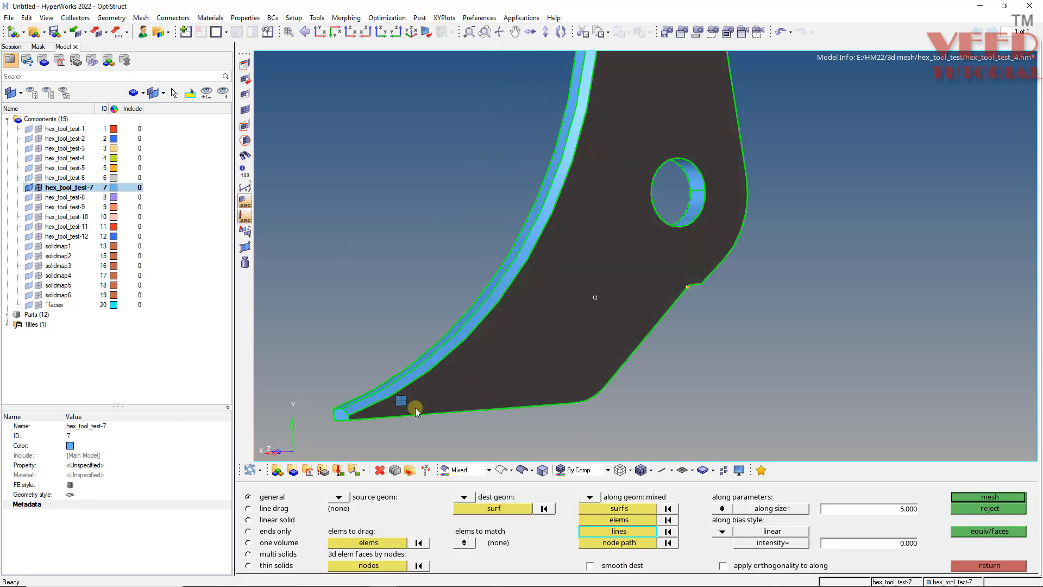
ctrl+drag(415, 407, 478, 236)
ctrl+scroll(478, 237, up, 3)
ctrl+scroll(386, 220, down, 3)
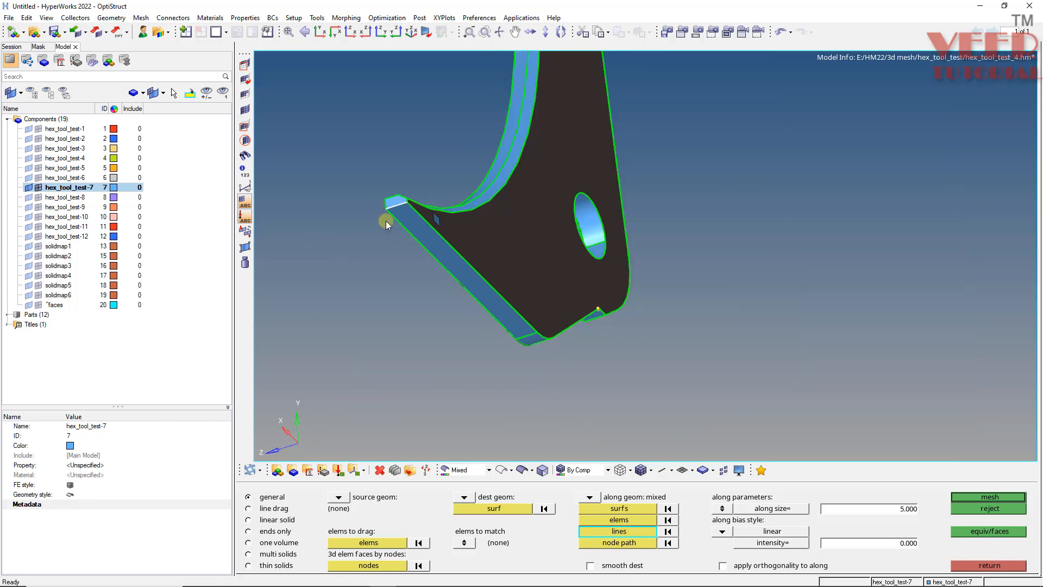
ctrl+scroll(545, 343, up, 3)
ctrl+drag(669, 267, 500, 220)
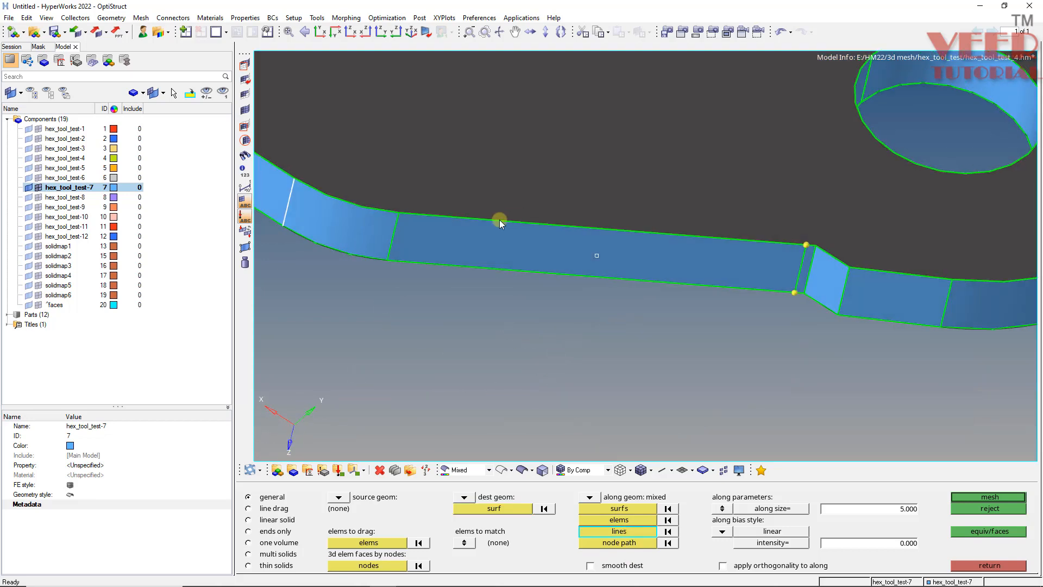
Step: Add the thickness lines at the end of the rounded corner and around the step, including the trimmed line, to the along lines
ctrl+scroll(388, 239, up, 1)
click(388, 239)
ctrl+scroll(388, 239, down, 4)
ctrl+scroll(609, 269, up, 6)
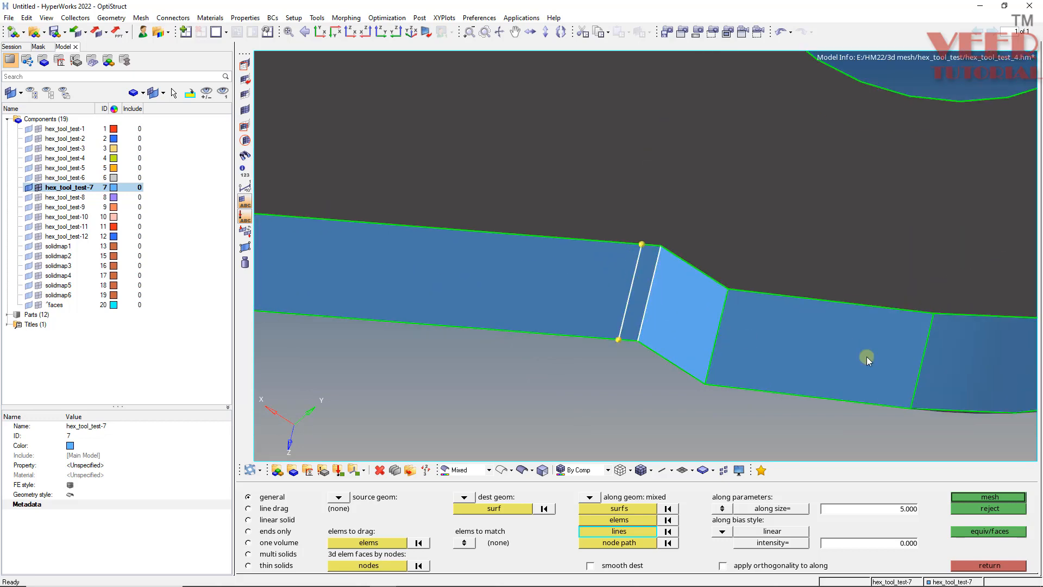
click(915, 370)
ctrl+scroll(597, 403, down, 6)
Step: Add the thickness line inside the round hole to the along lines
ctrl+scroll(685, 298, up, 6)
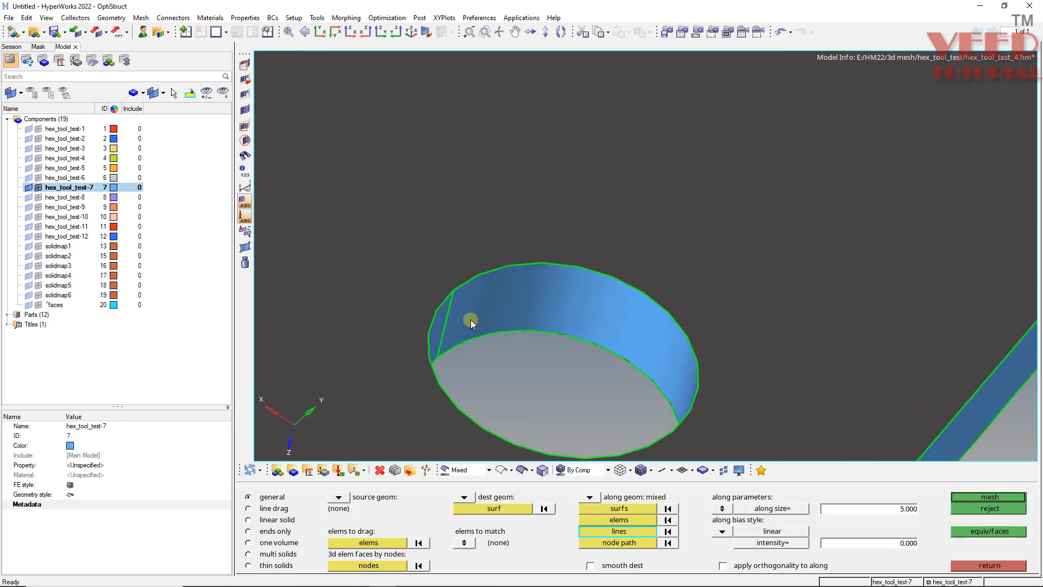
ctrl+scroll(647, 296, down, 5)
ctrl+drag(646, 296, 588, 292)
ctrl+scroll(619, 301, down, 3)
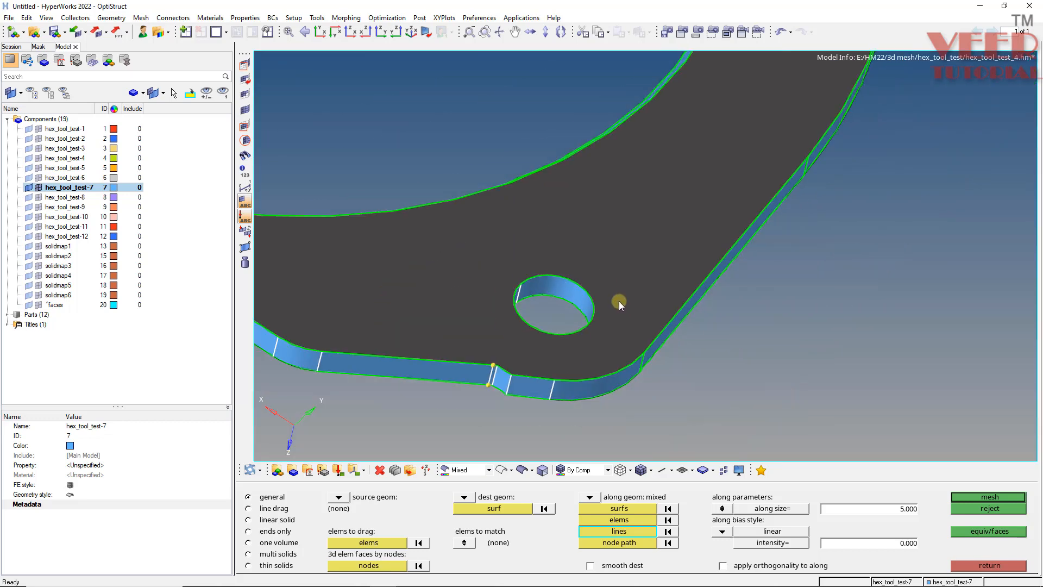
ctrl+scroll(638, 305, up, 6)
ctrl+scroll(639, 306, down, 2)
Step: Add the thickness lines dividing the long outer side face beyond the hole to the along lines
ctrl+drag(721, 342, 547, 368)
ctrl+scroll(623, 357, up, 4)
ctrl+scroll(624, 372, down, 3)
ctrl+scroll(634, 298, up, 3)
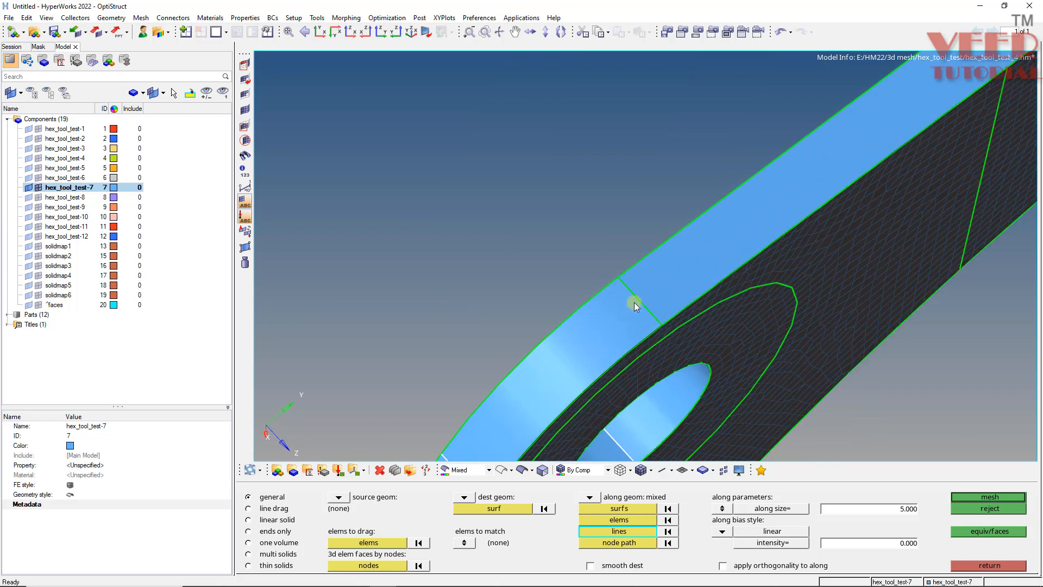
ctrl+scroll(592, 260, down, 5)
ctrl+scroll(501, 337, up, 4)
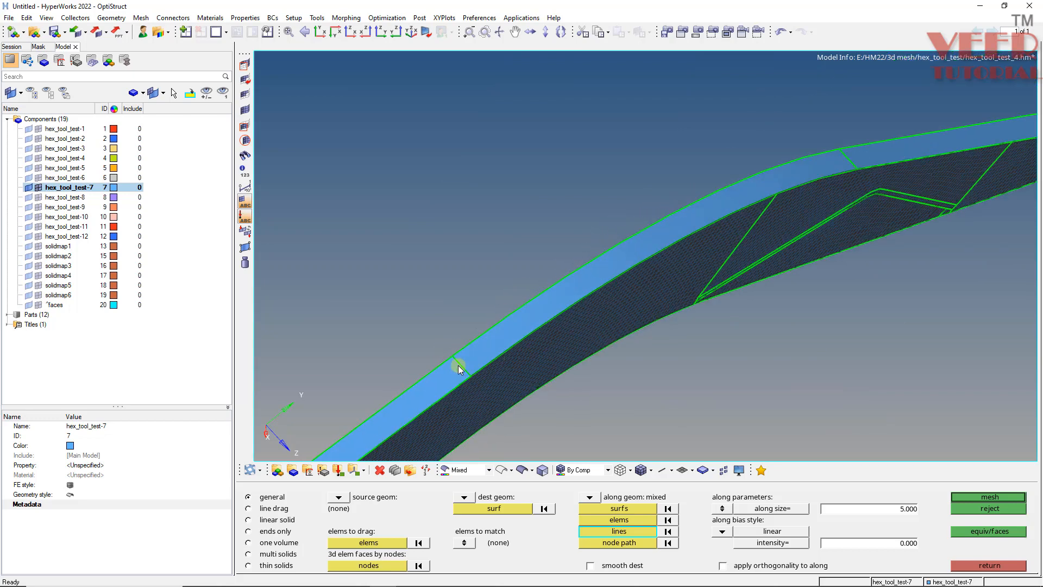
ctrl+scroll(567, 284, down, 2)
ctrl+scroll(684, 239, up, 3)
ctrl+scroll(424, 303, down, 5)
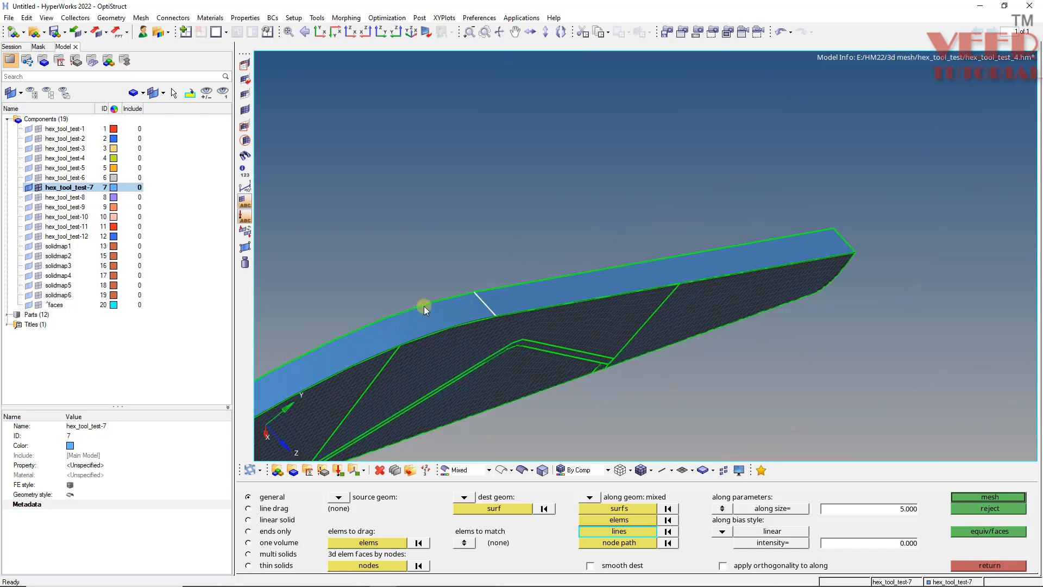
Step: Add the thickness lines at the far rounded end and the cross line where the inner edge bends to the along lines
ctrl+scroll(661, 263, up, 3)
ctrl+drag(572, 314, 546, 311)
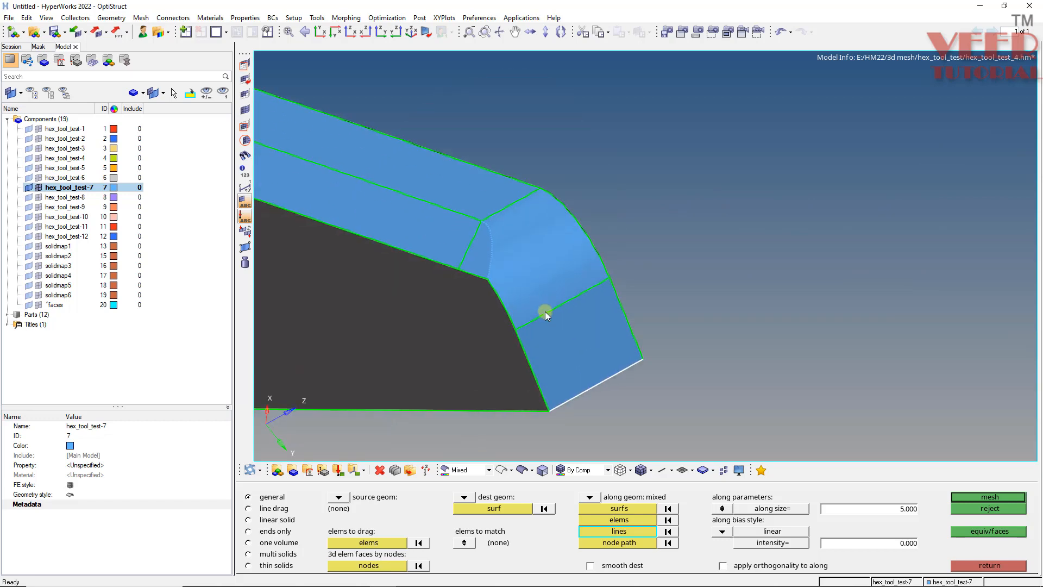
ctrl+scroll(657, 322, down, 5)
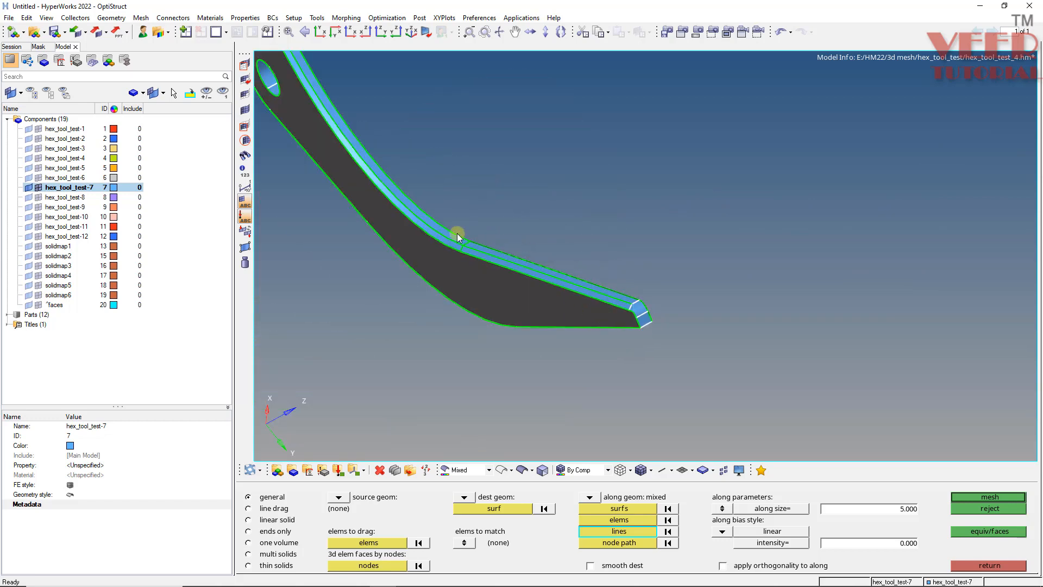
ctrl+scroll(471, 230, up, 5)
ctrl+scroll(520, 324, down, 5)
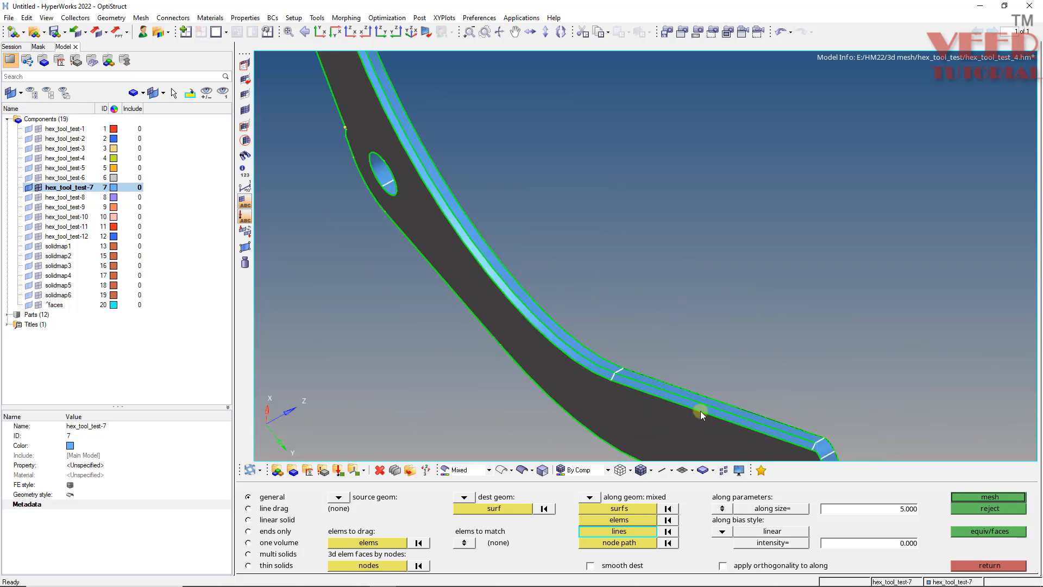
Step: Add the remaining edges of the pointed tip's end face to the along lines and generate the solid map mesh
ctrl+drag(700, 411, 393, 136)
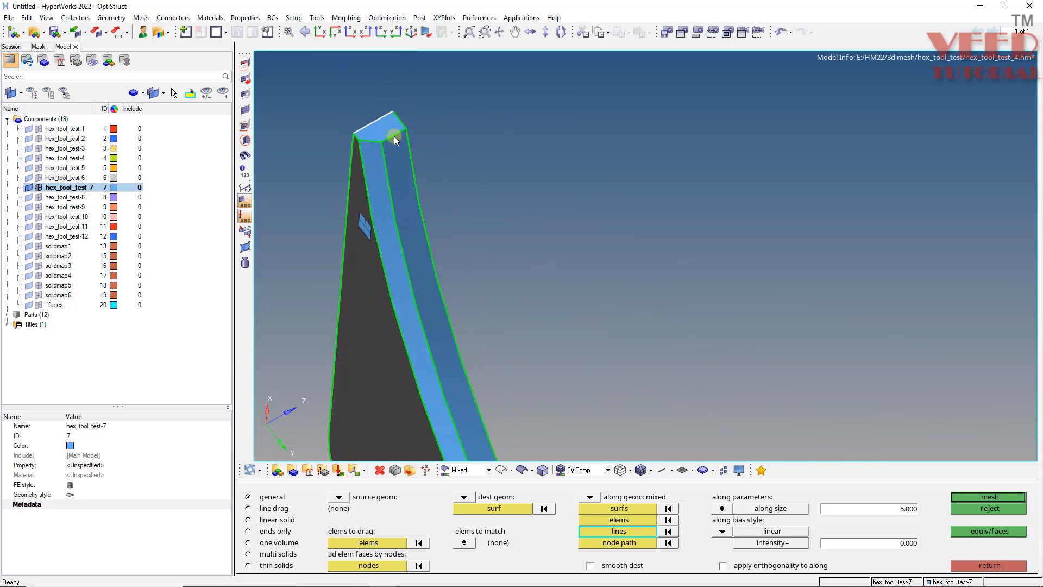
ctrl+scroll(368, 157, up, 5)
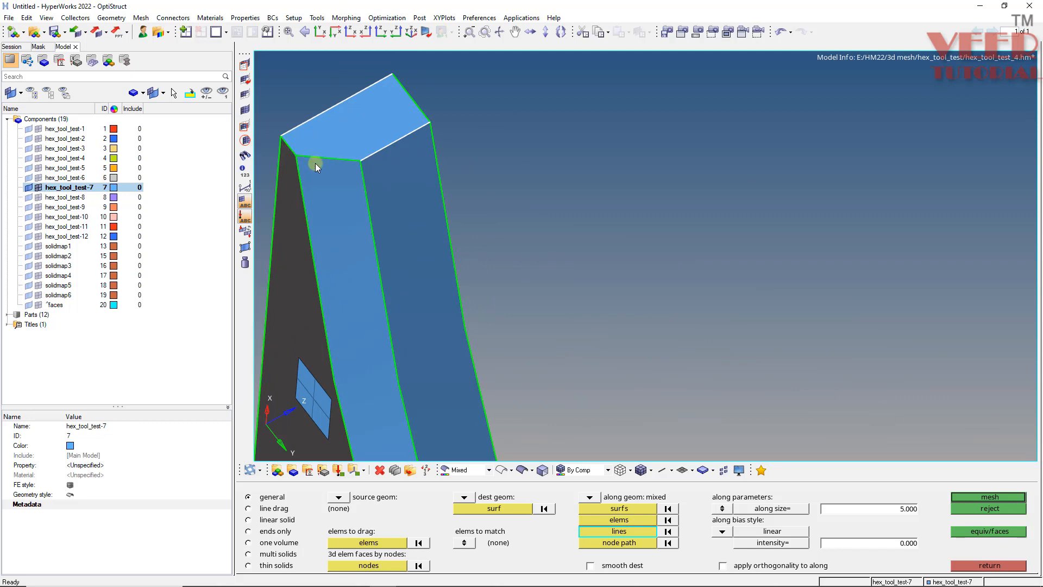
ctrl+drag(315, 163, 460, 292)
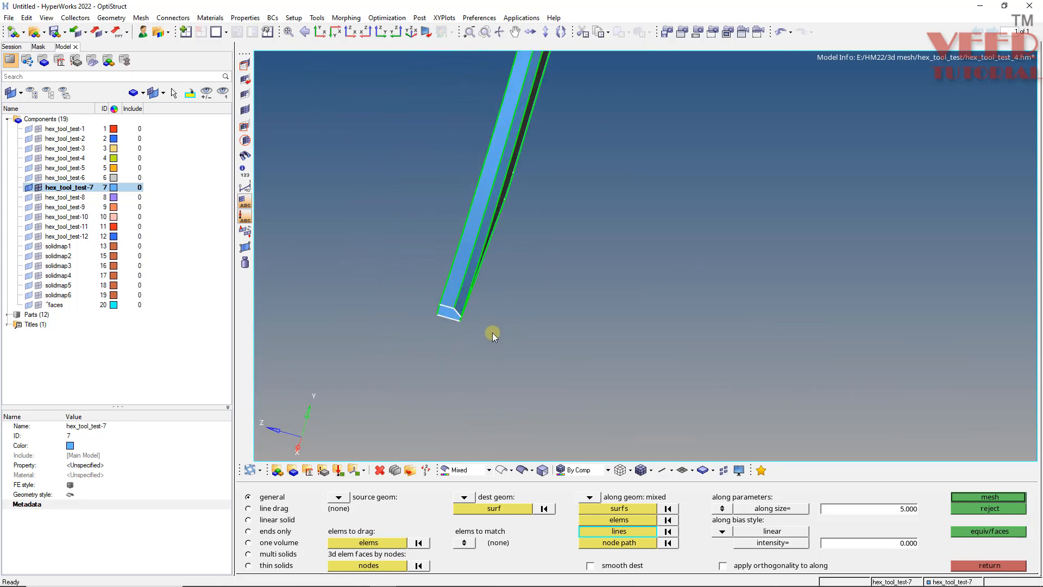
scroll(492, 332, up, 3)
click(993, 499)
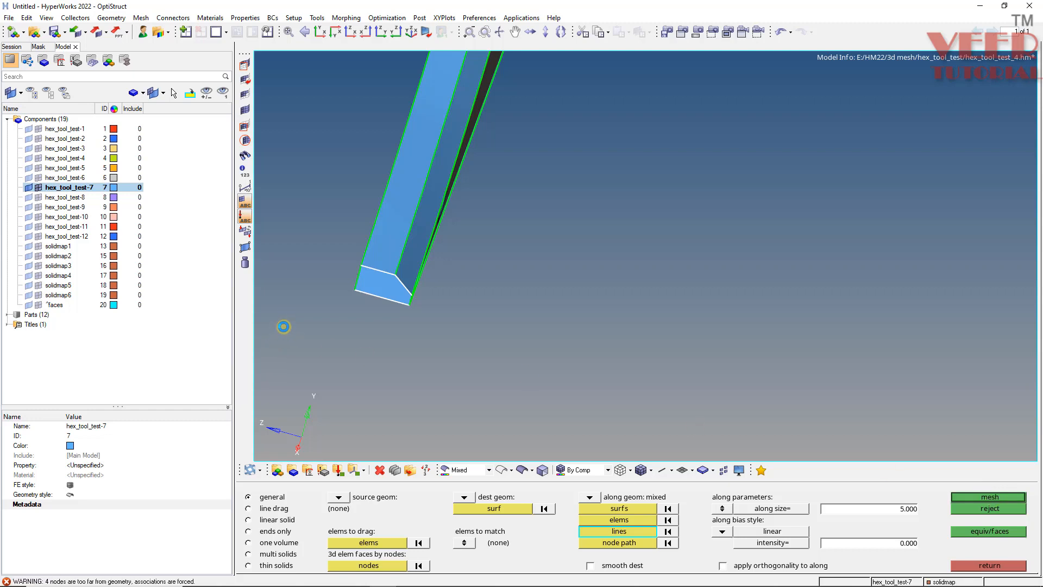
Step: Inspect the generated solid mesh along the curved inner edge, showing the geometry as wireframe
scroll(379, 406, down, 5)
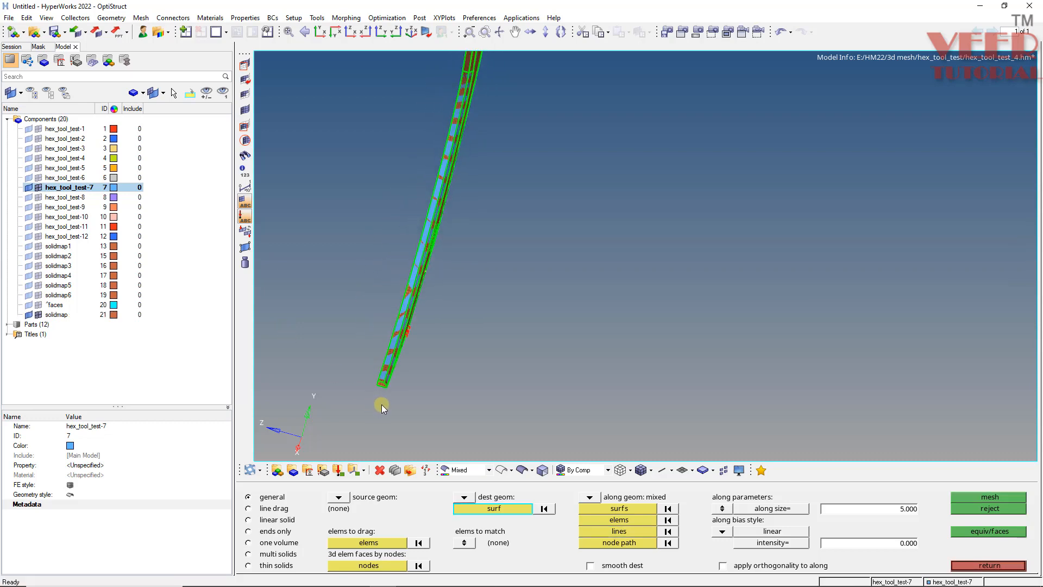
scroll(422, 171, up, 10)
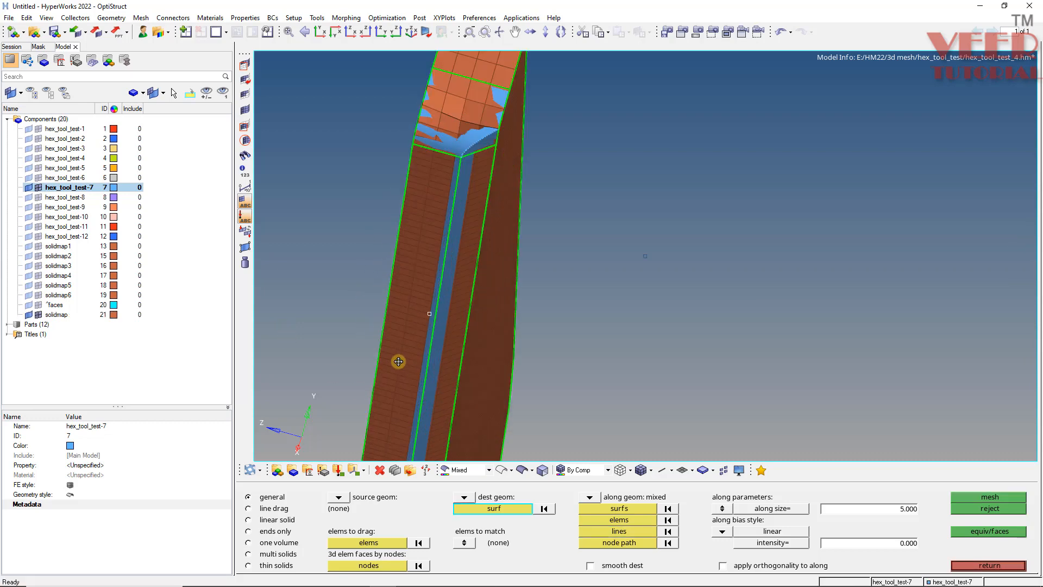
ctrl+drag(398, 361, 452, 374)
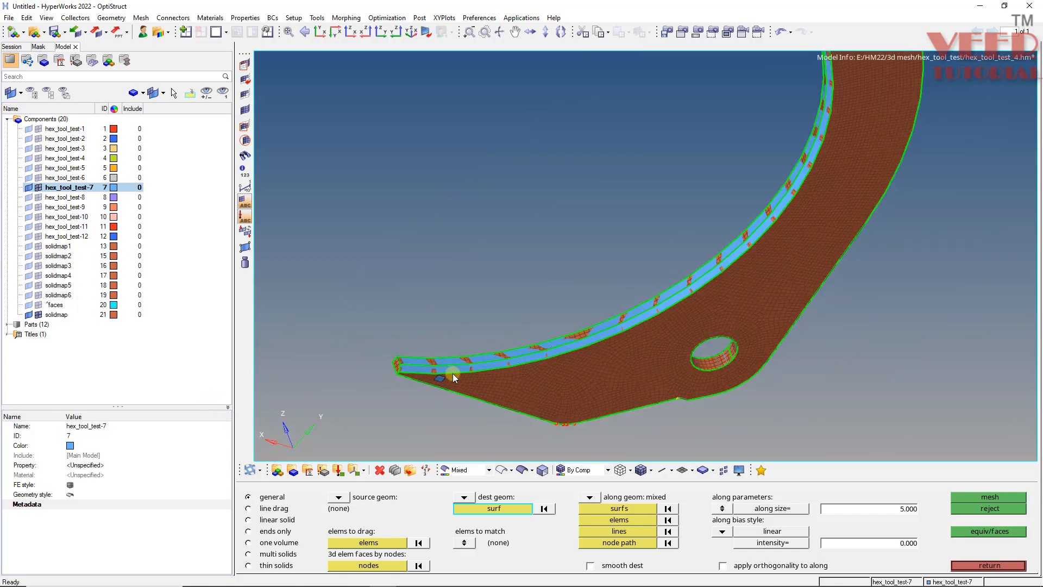
scroll(703, 350, up, 3)
ctrl+drag(703, 350, 505, 382)
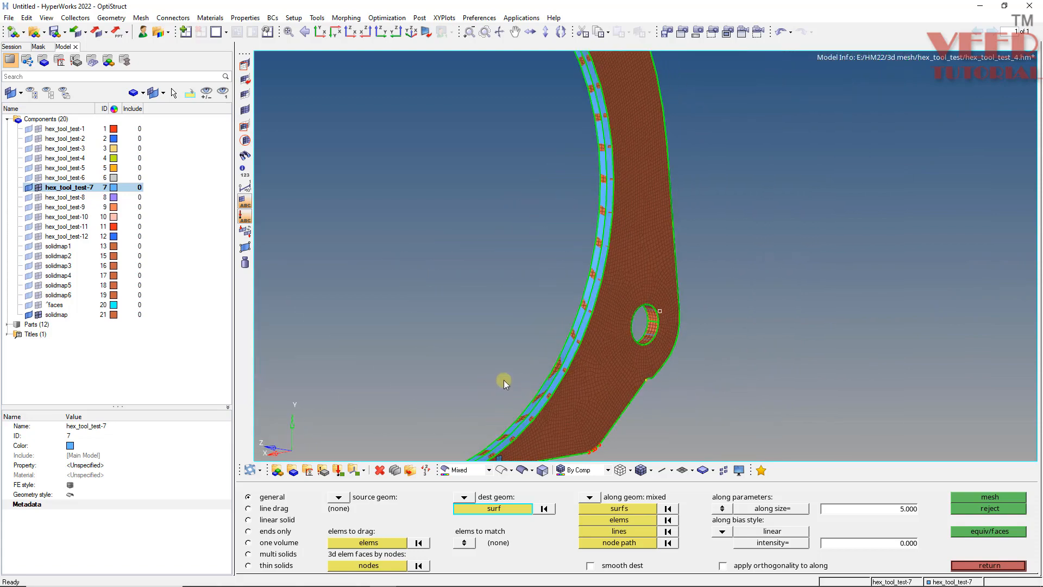
scroll(580, 354, up, 5)
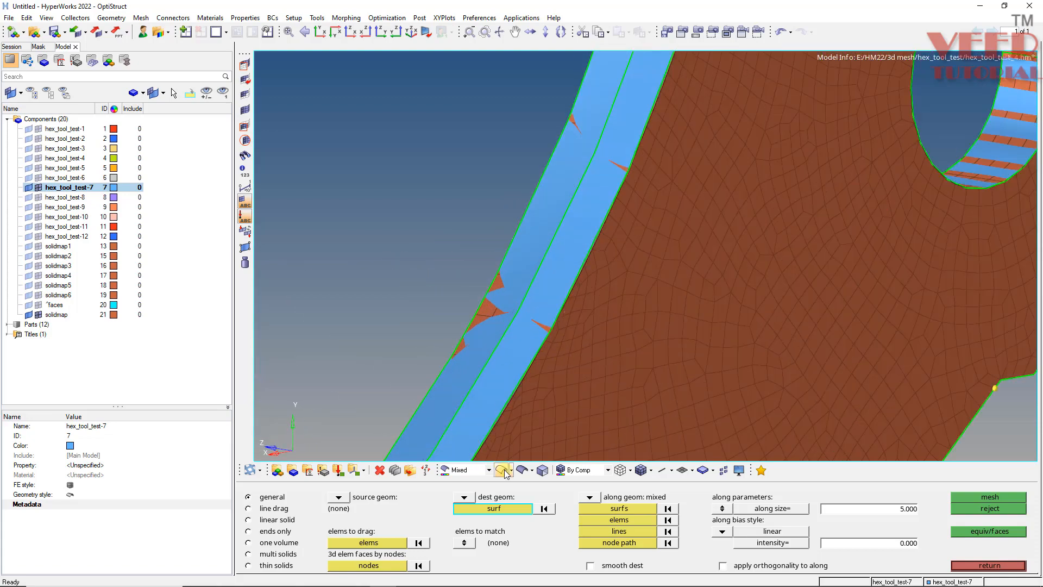
click(503, 470)
scroll(500, 310, down, 5)
ctrl+drag(488, 340, 472, 165)
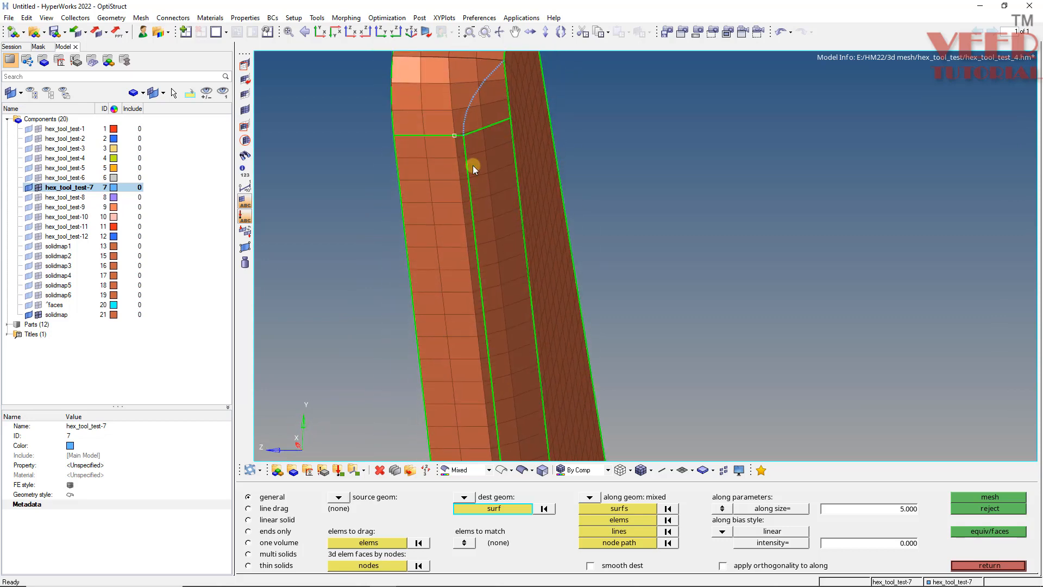
Step: Start projecting nodes to a line and select by path the solid mesh nodes beside the straight section of the inner ridge line
key(F7)
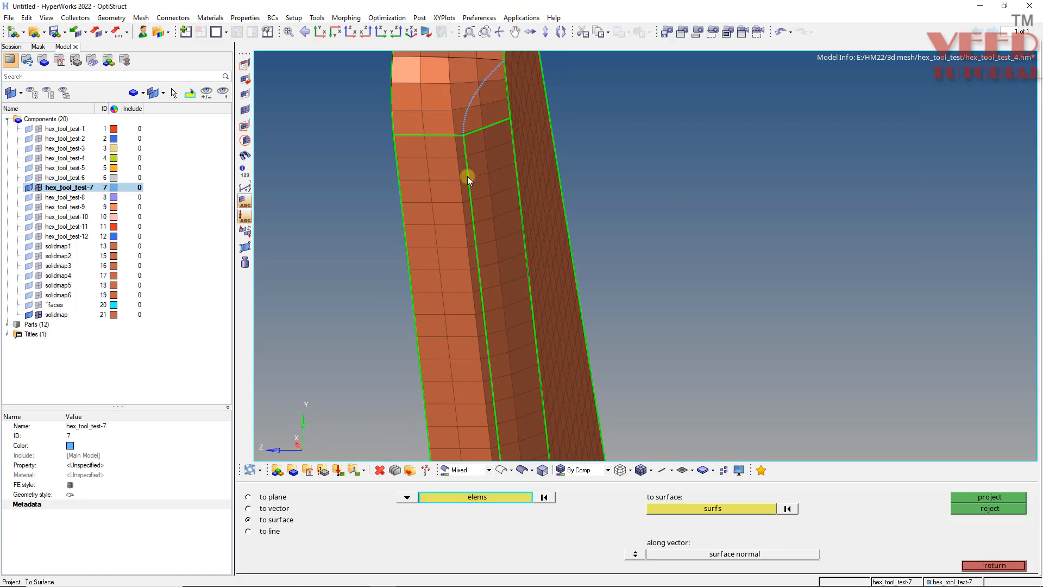
click(267, 532)
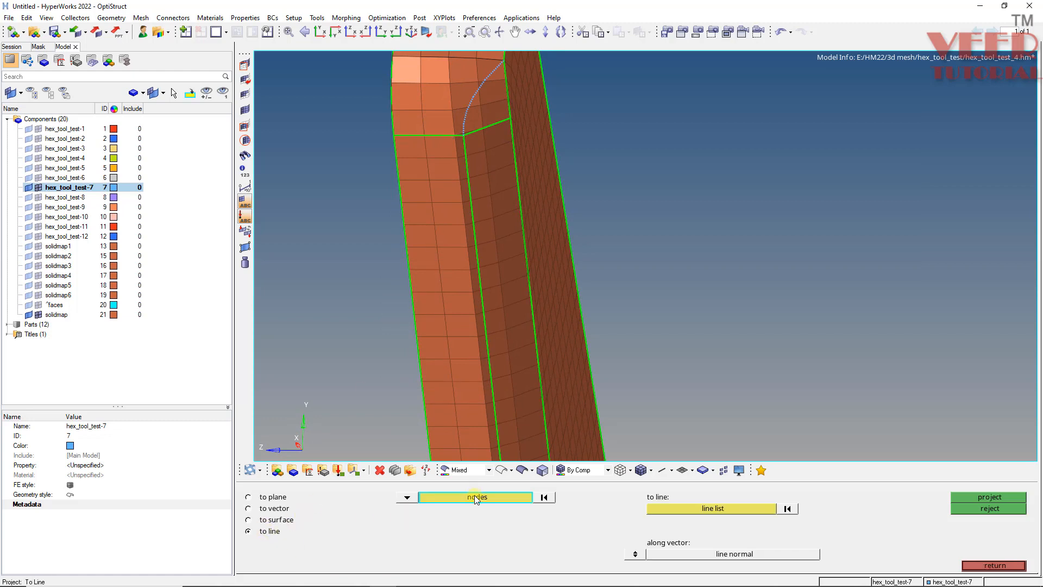
click(477, 498)
click(920, 535)
scroll(449, 131, down, 3)
scroll(477, 249, up, 3)
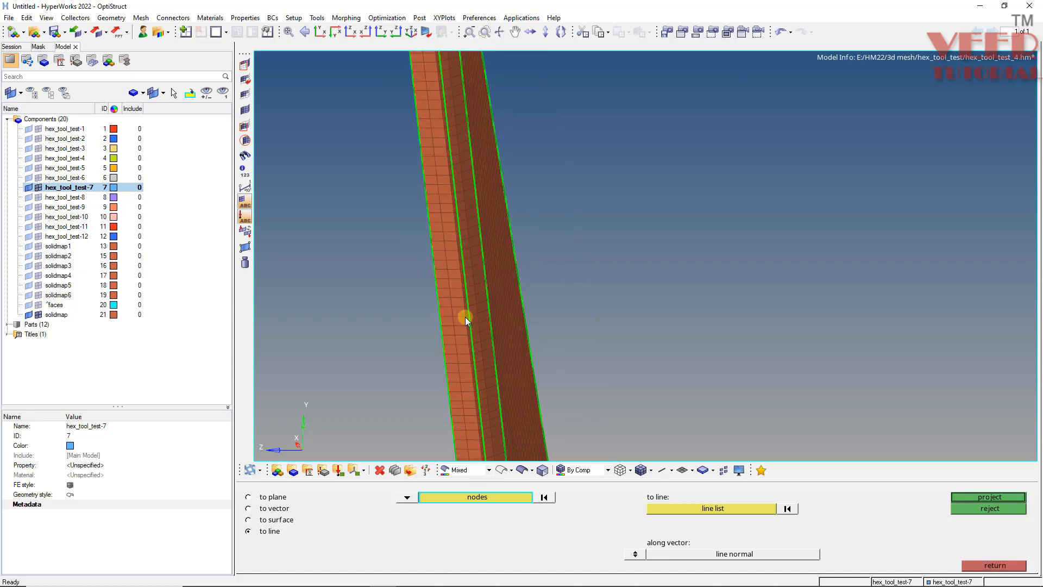
click(465, 317)
scroll(425, 161, down, 3)
scroll(442, 233, up, 4)
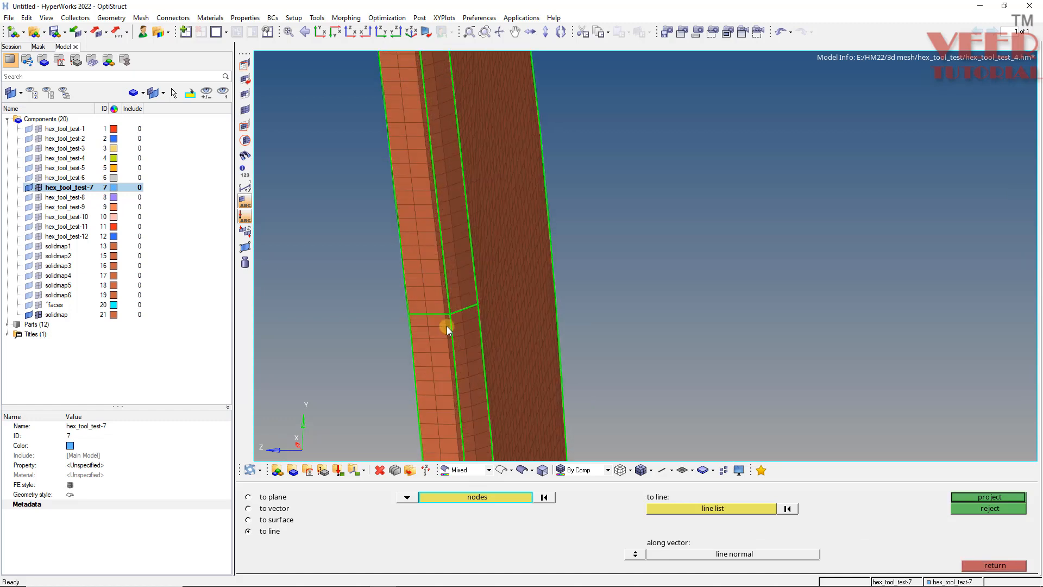
Step: Project the selected nodes onto the straight inner ridge line along the line normal
click(705, 514)
click(438, 230)
scroll(462, 278, down, 3)
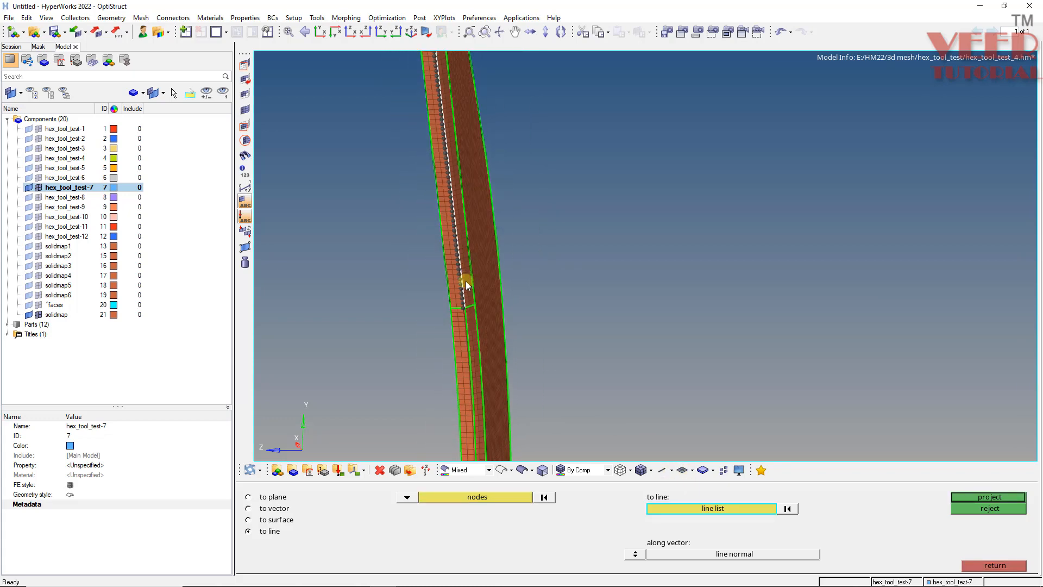
scroll(446, 116, down, 3)
scroll(454, 94, up, 4)
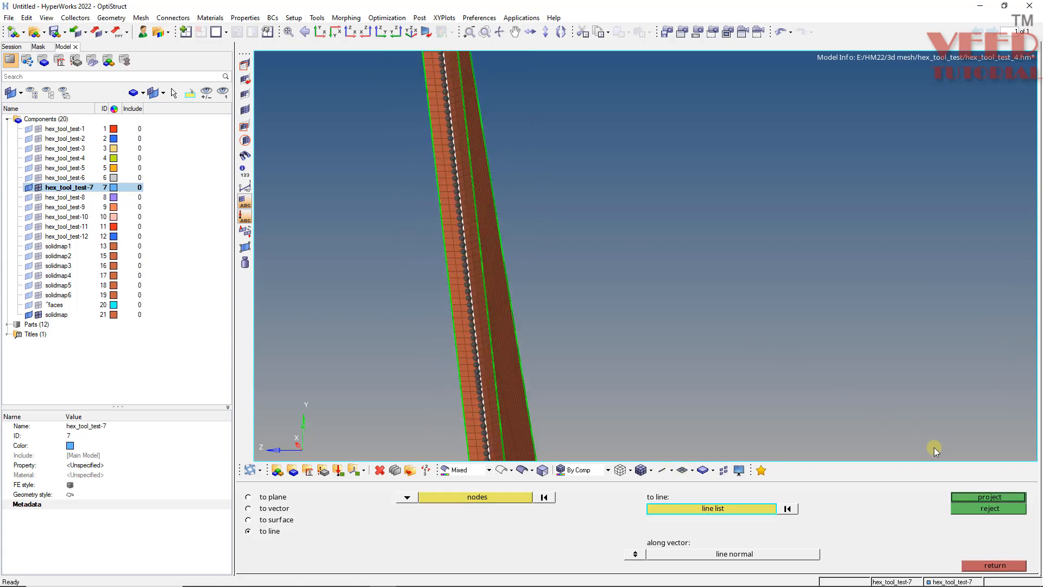
click(975, 497)
Step: Select by path the mesh nodes beside the curved section of the ridge line, from the cross line to the pointed tip
ctrl+drag(452, 349, 484, 408)
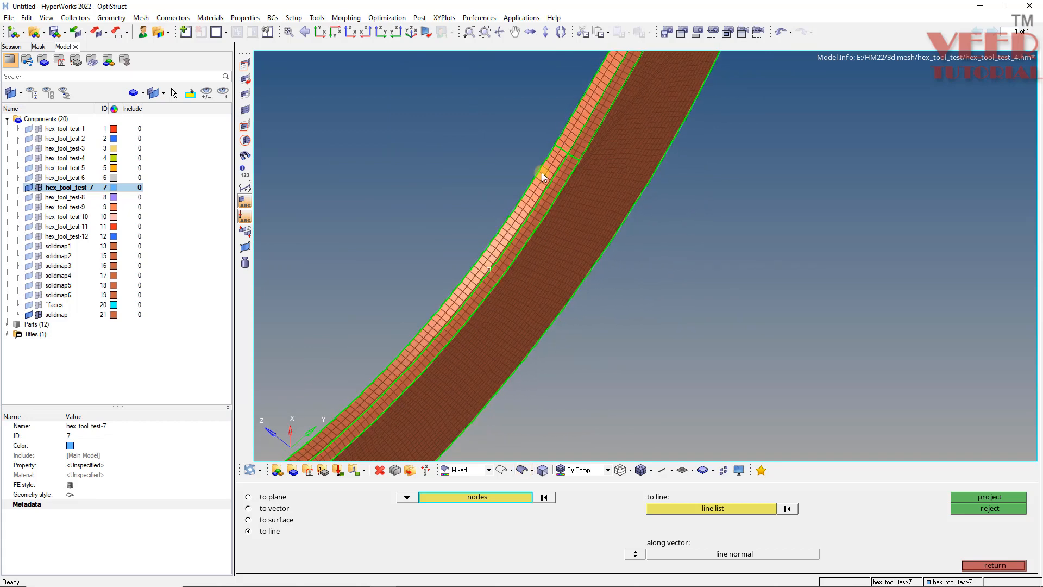
ctrl+drag(542, 172, 535, 304)
click(526, 497)
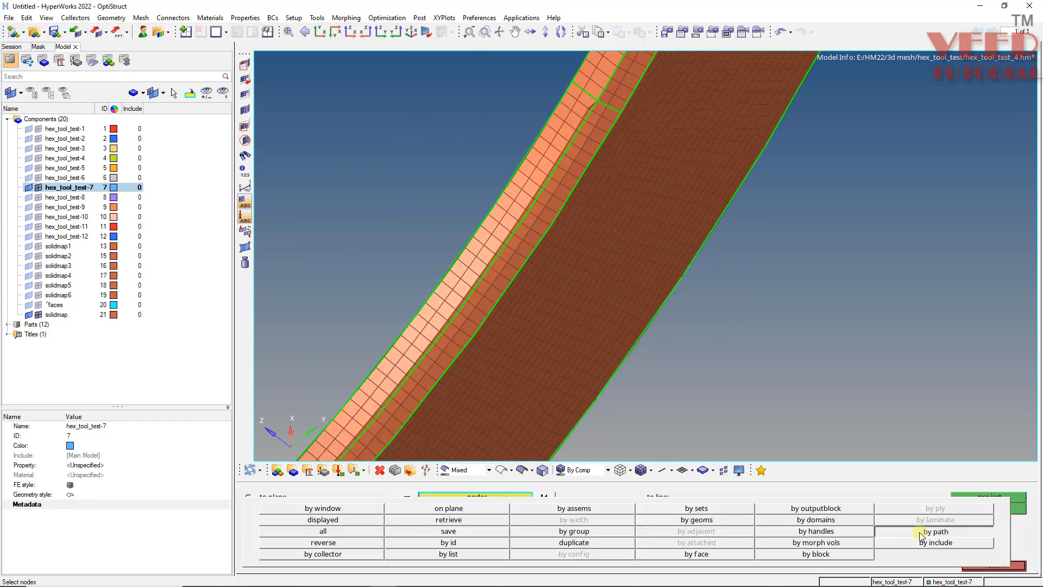
click(607, 123)
ctrl+drag(607, 102, 448, 342)
scroll(448, 341, up, 4)
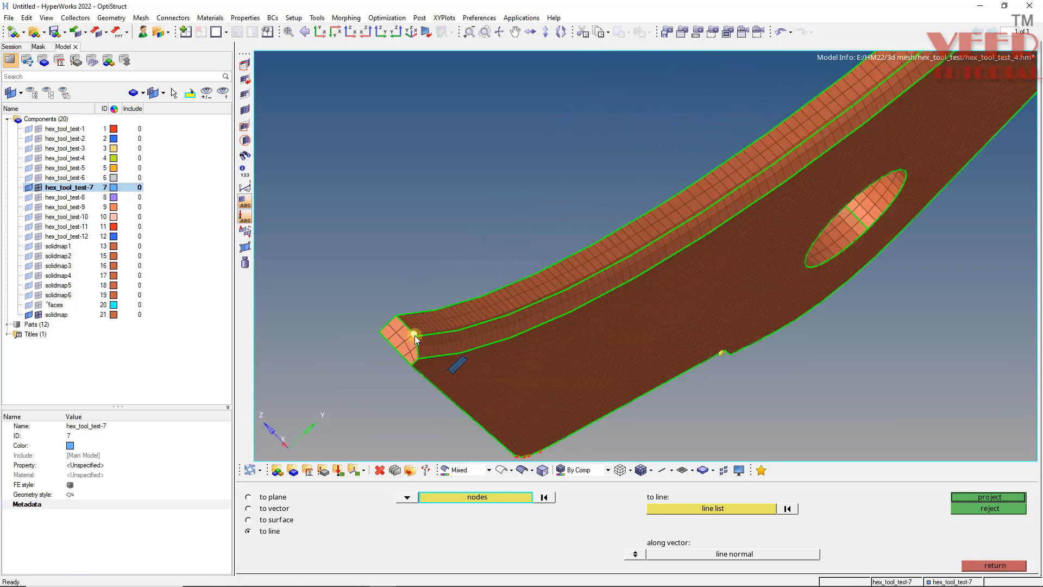
Step: Project the selected nodes onto the curved ridge line along the line normal
click(767, 502)
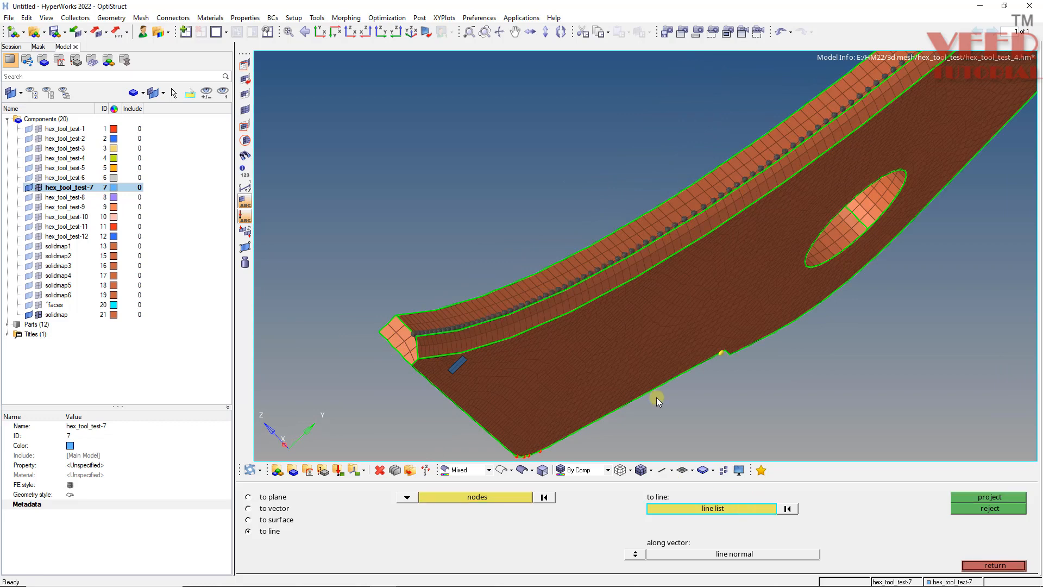
click(585, 282)
ctrl+drag(360, 365, 555, 291)
scroll(621, 205, up, 3)
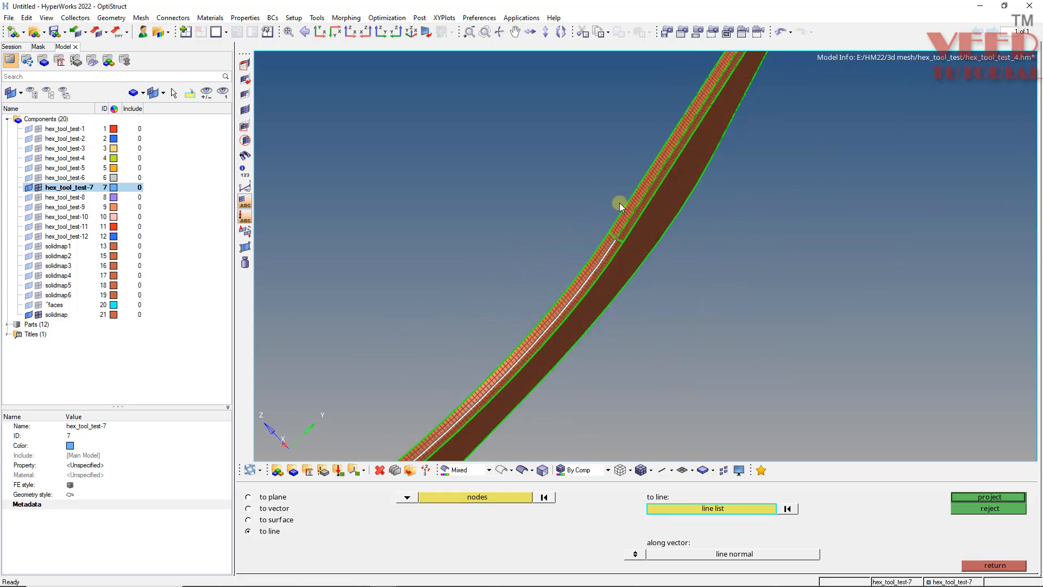
scroll(621, 205, up, 5)
click(962, 499)
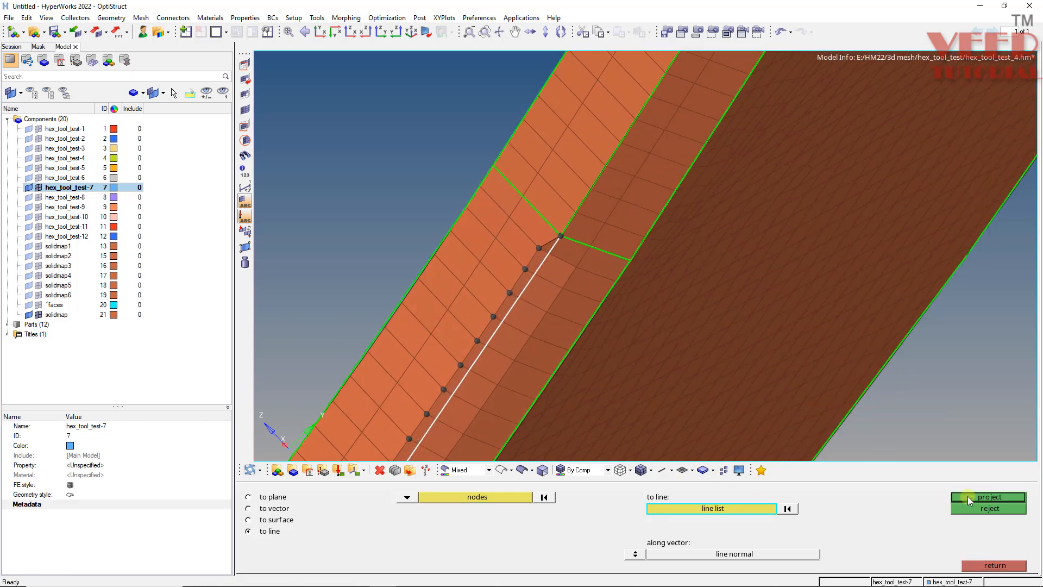
scroll(457, 308, down, 5)
ctrl+drag(445, 275, 532, 224)
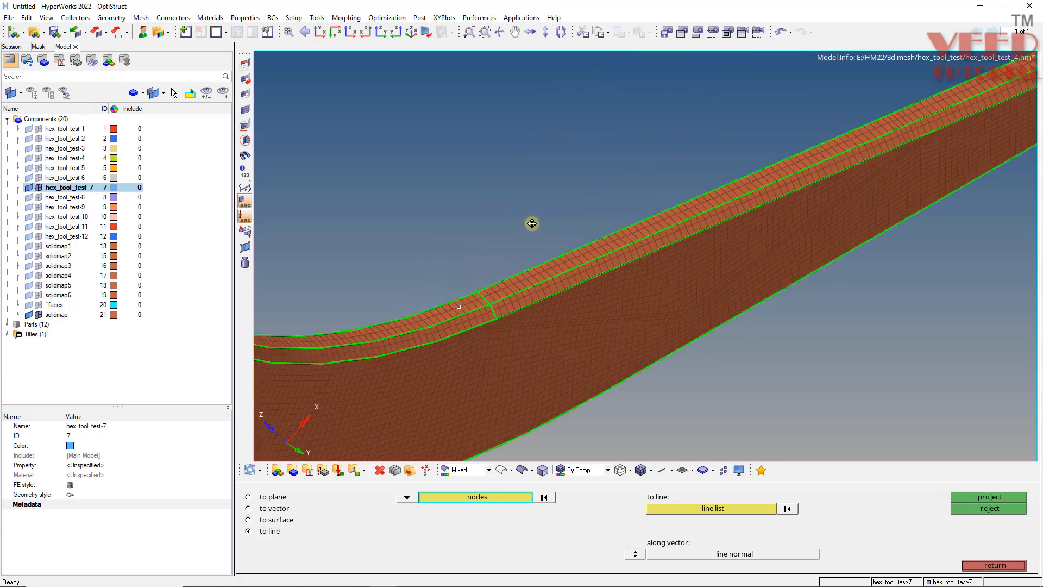
Step: Display the geometry as shaded surfaces and compare them with the mesh along the curved ridge
scroll(499, 310, up, 4)
ctrl+drag(499, 351, 547, 332)
scroll(548, 332, down, 4)
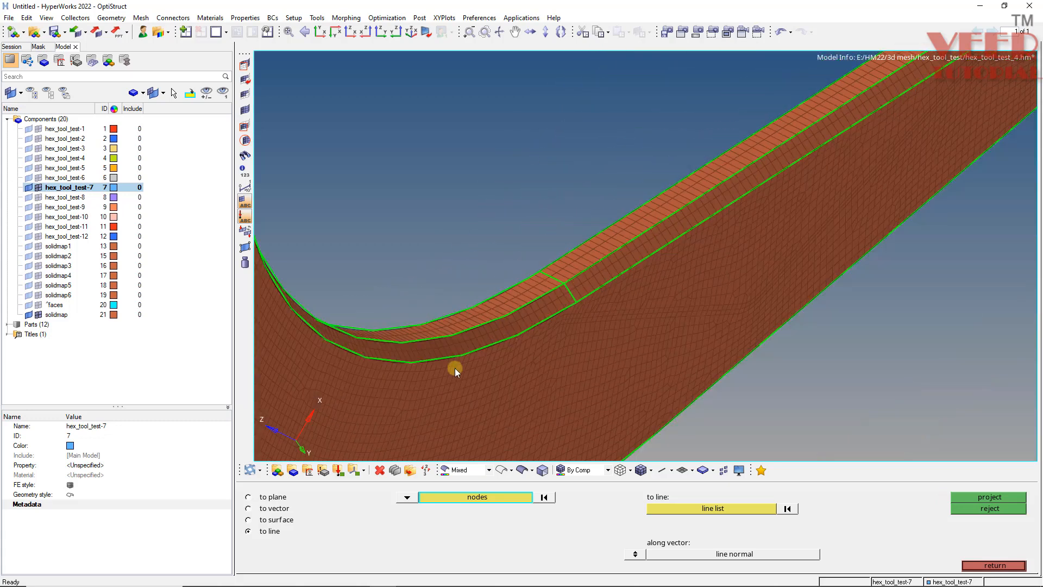
scroll(455, 368, up, 4)
click(522, 470)
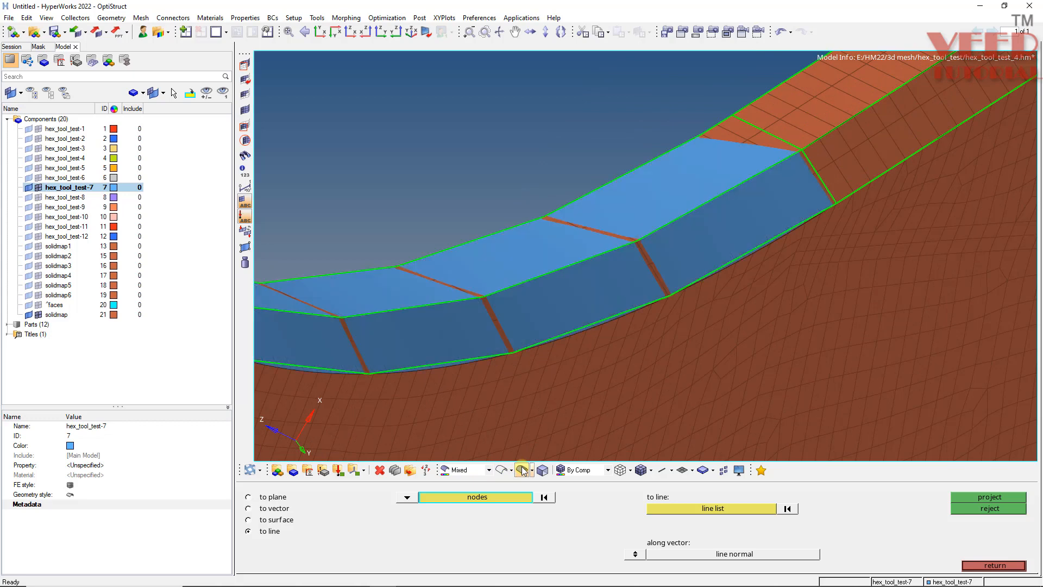
mouse_move(785, 161)
ctrl+mouse_down()
mouse_move(664, 274)
mouse_move(496, 238)
ctrl+mouse_up()
scroll(491, 237, down, 4)
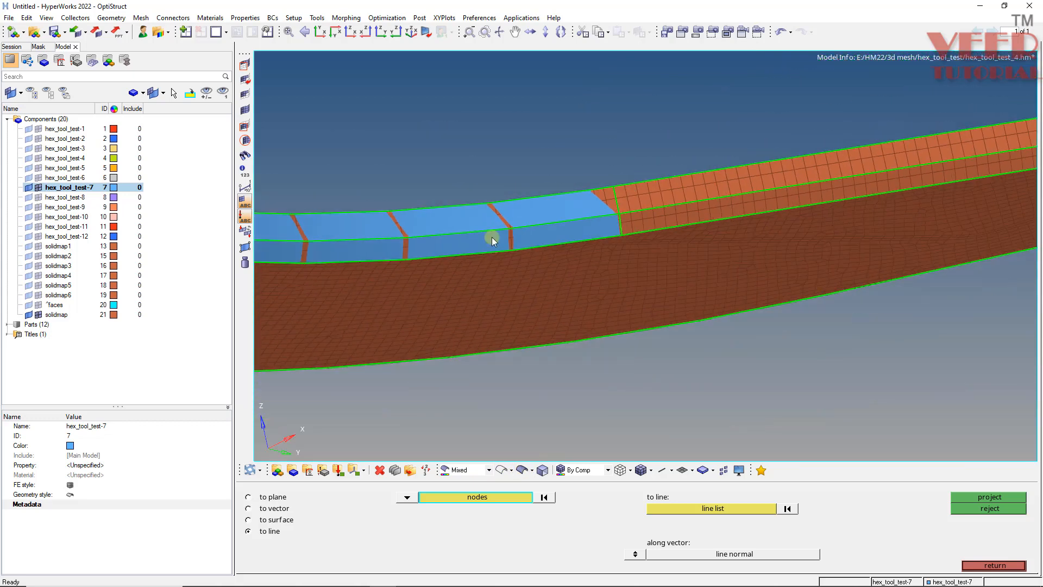
scroll(491, 237, up, 4)
mouse_move(637, 238)
ctrl+mouse_down()
mouse_move(638, 277)
mouse_move(582, 229)
ctrl+mouse_up()
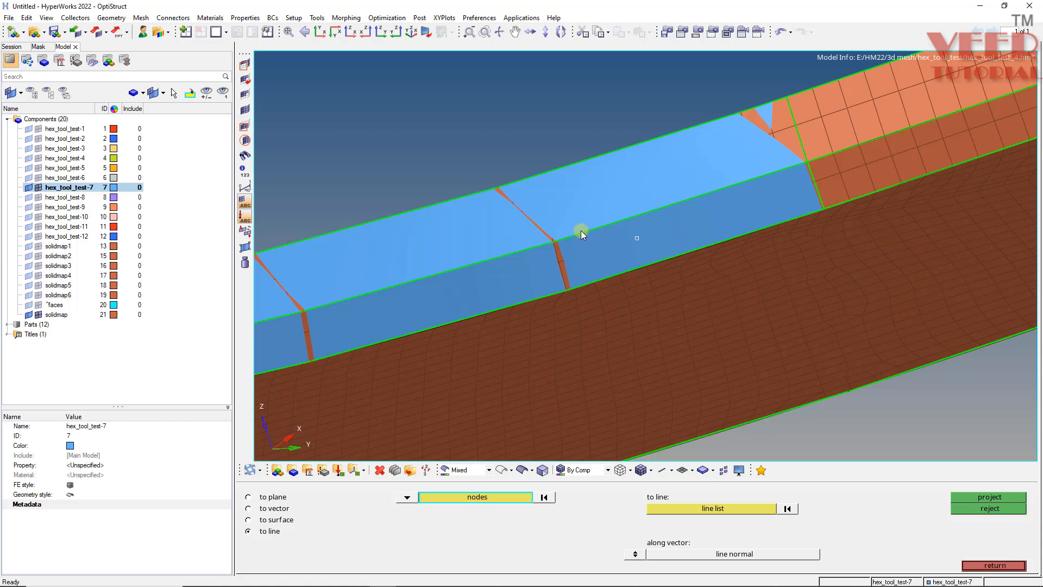
Step: Set the geometry refinement to level 5 in the graphics options
key(o)
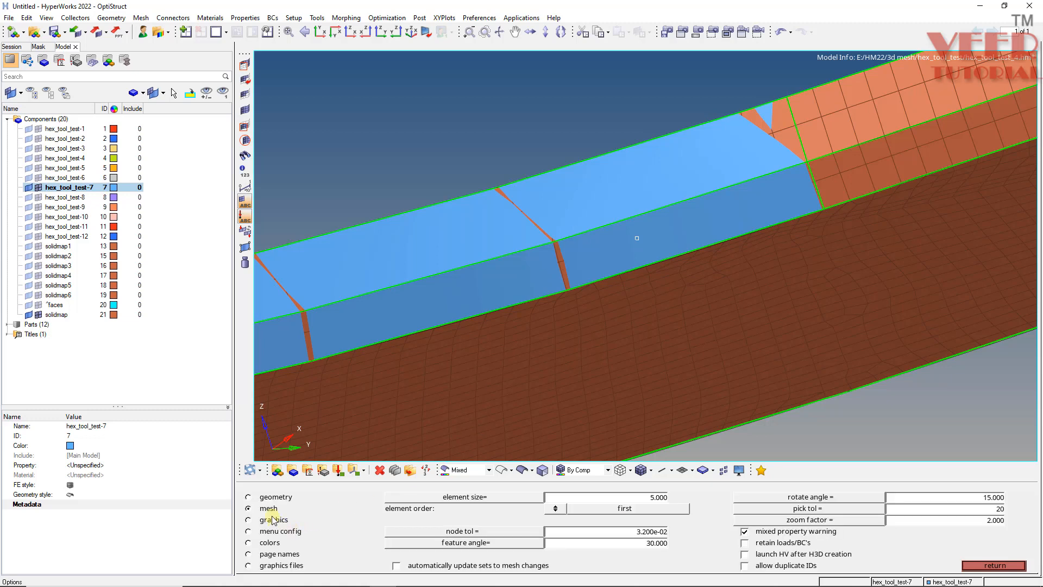
click(273, 520)
click(498, 554)
click(492, 538)
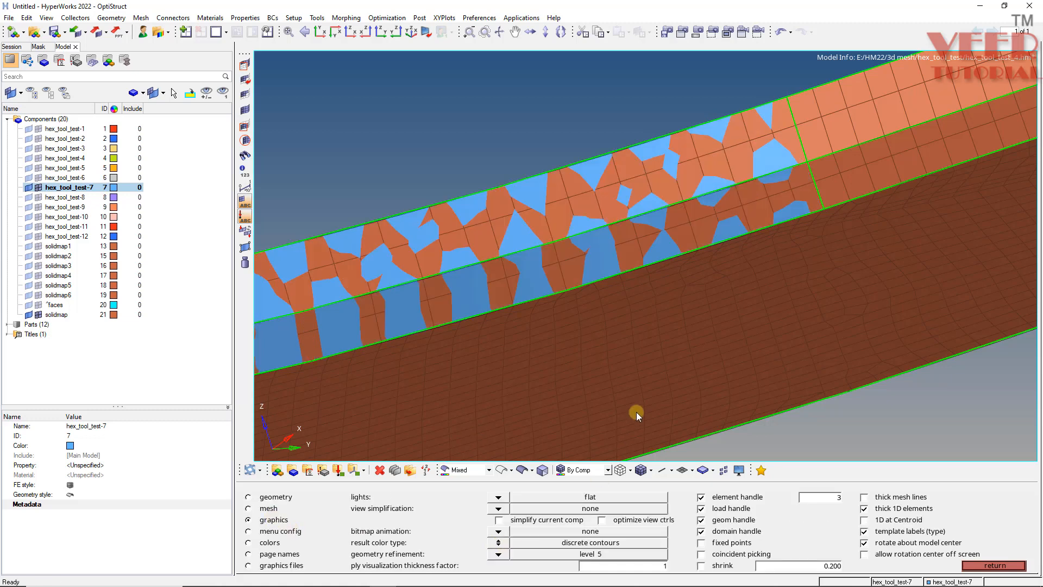
ctrl+drag(630, 273, 699, 289)
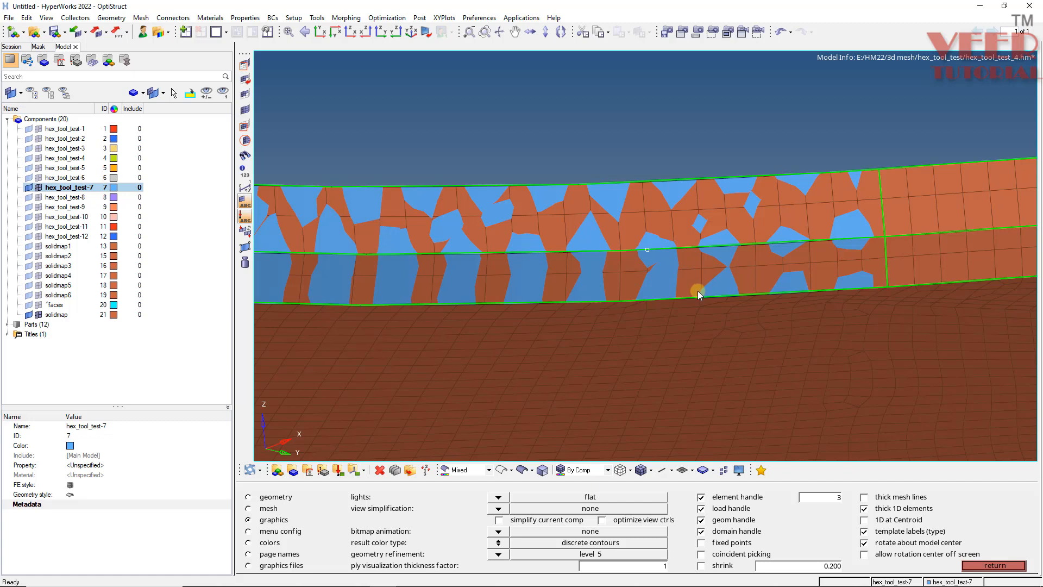
Step: Start projecting nodes to a surface and select by face all mesh nodes on the ridge faces
key(F7)
click(261, 520)
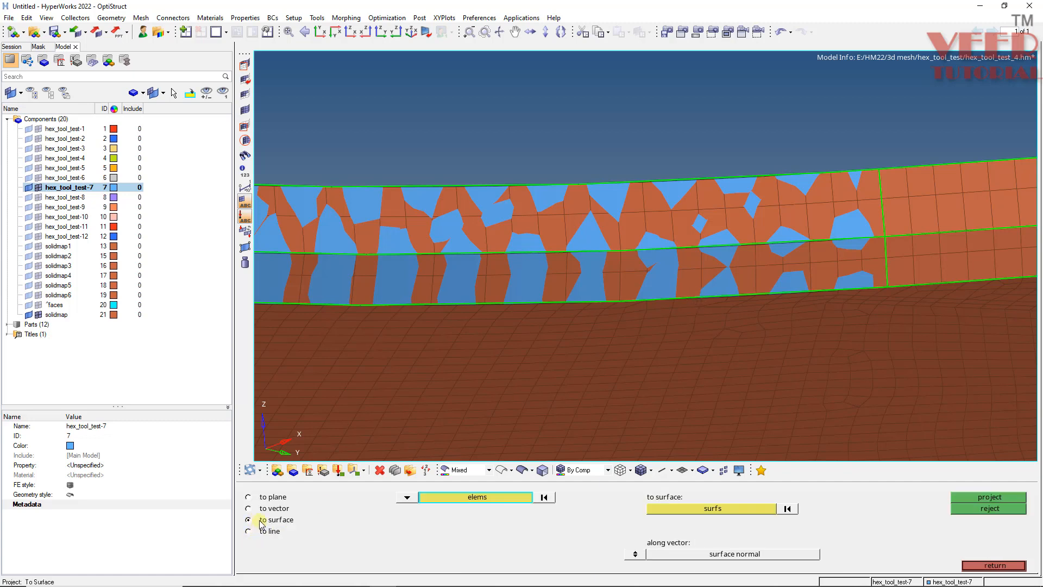
click(407, 497)
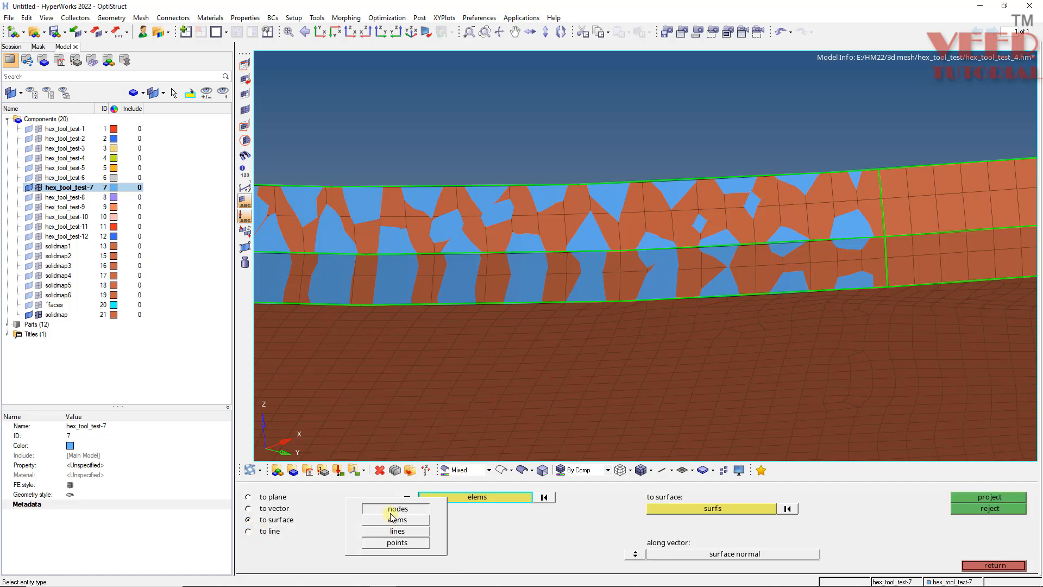
click(397, 508)
click(511, 497)
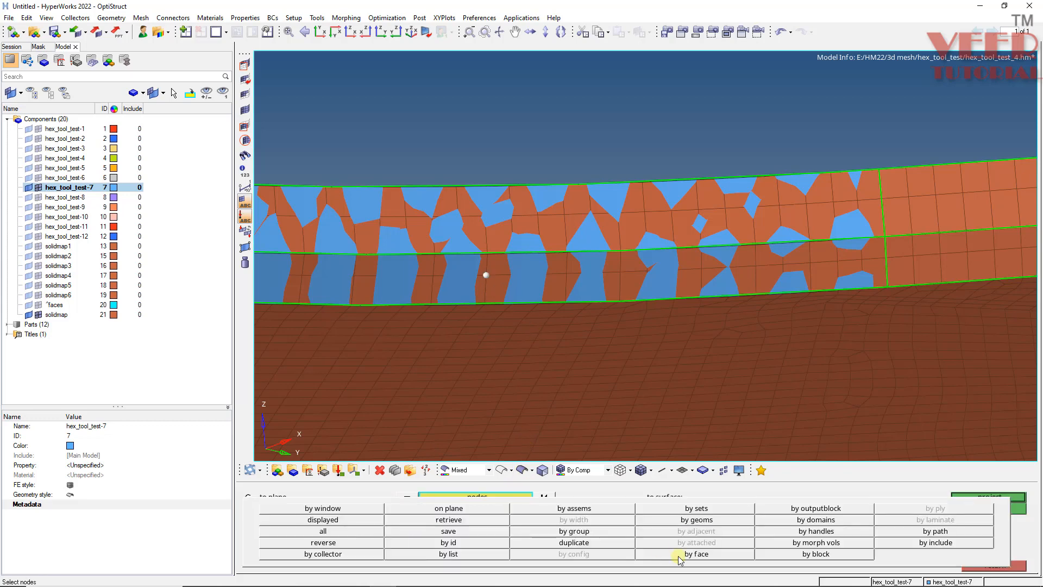
click(687, 553)
ctrl+scroll(547, 260, down, 10)
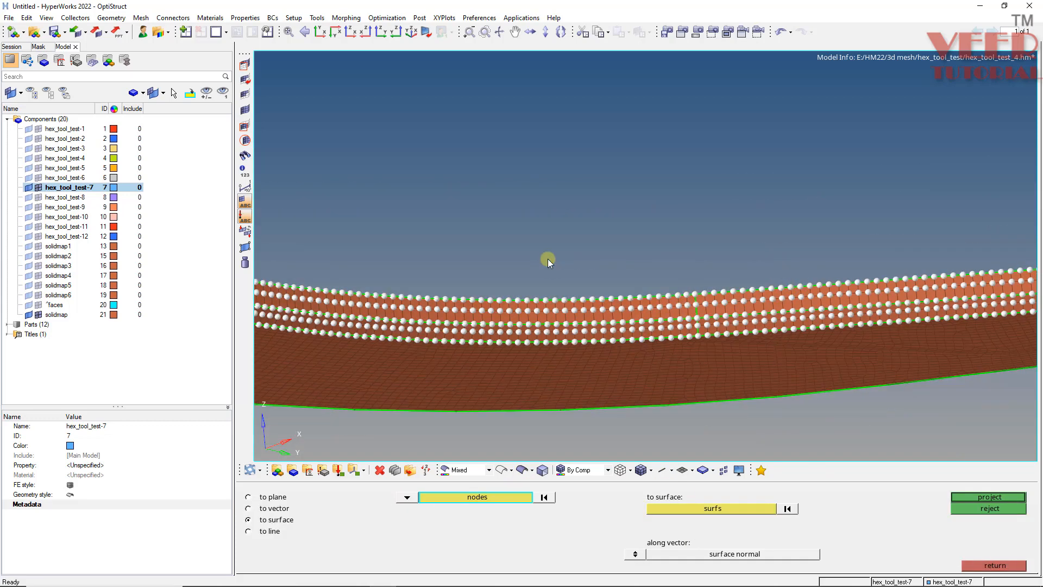
ctrl+scroll(403, 215, up, 3)
ctrl+scroll(424, 203, down, 2)
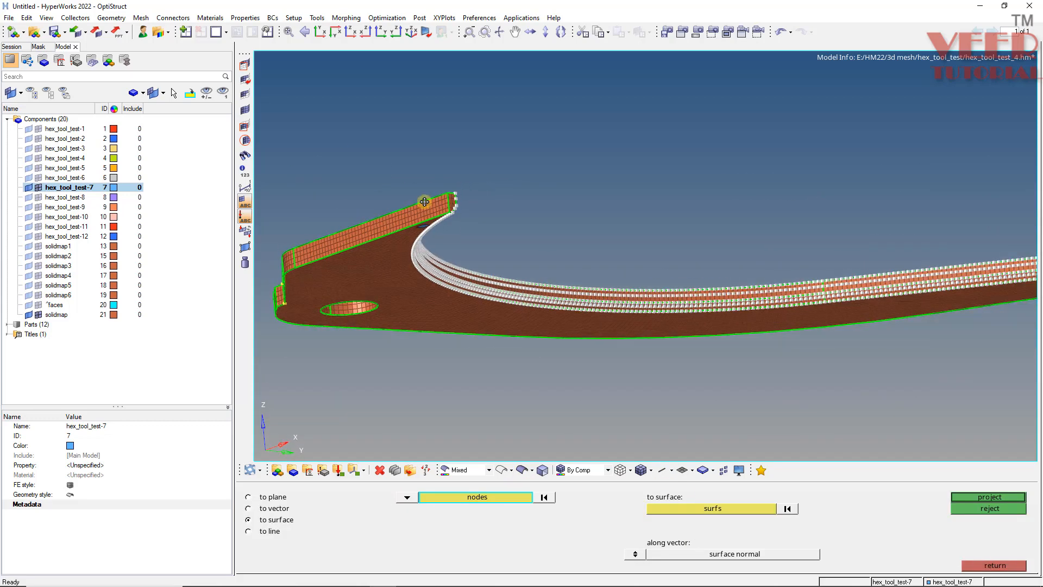
mouse_move(424, 203)
ctrl+mouse_down()
mouse_move(436, 211)
mouse_move(424, 236)
mouse_move(411, 216)
ctrl+mouse_up()
ctrl+scroll(436, 213, up, 4)
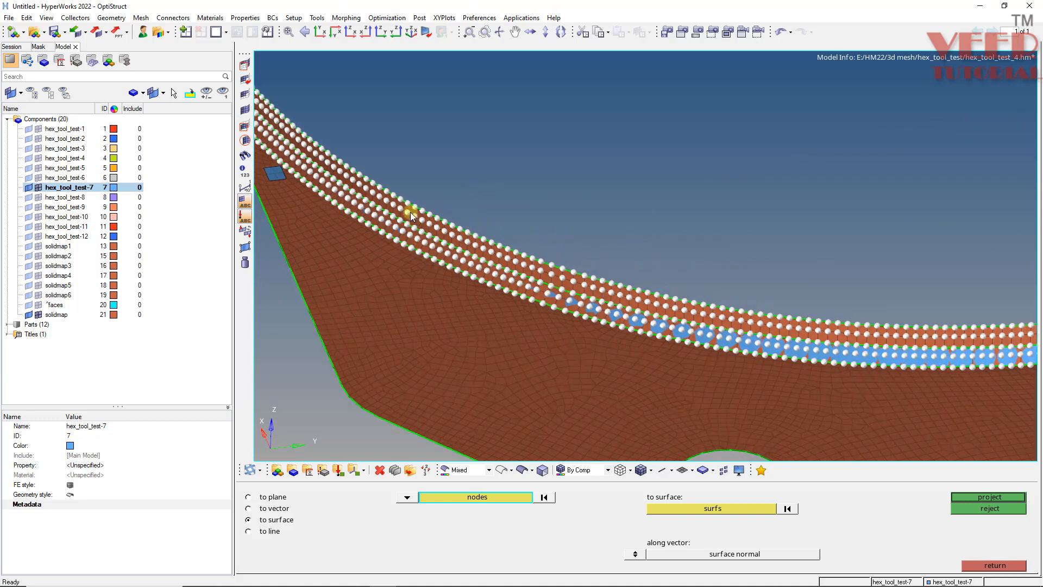
Step: Project the selected nodes onto the curved lower ridge surface along the surface normal
click(703, 513)
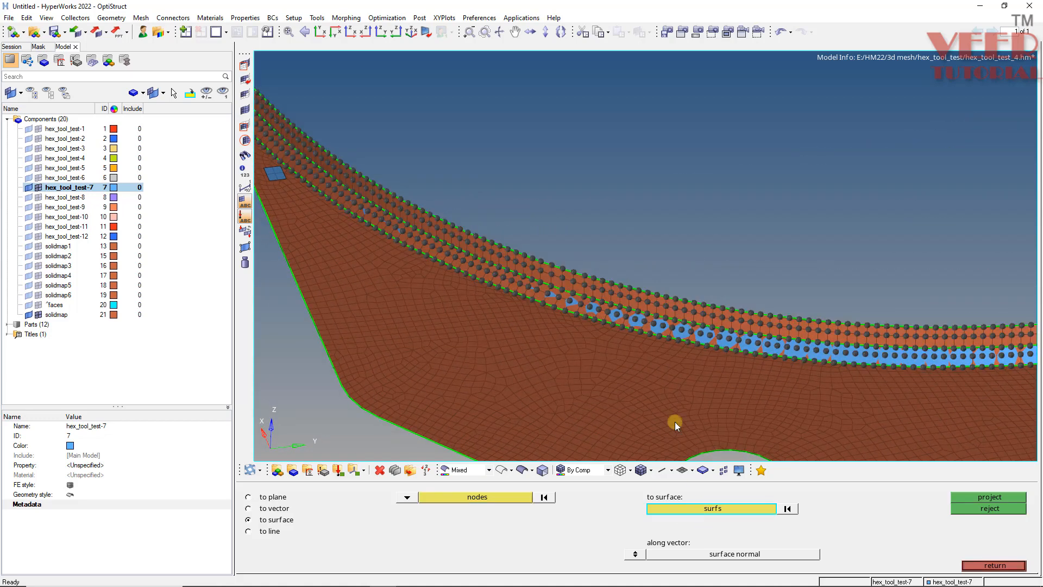
ctrl+scroll(635, 311, up, 5)
click(634, 310)
ctrl+scroll(535, 330, down, 6)
ctrl+scroll(523, 329, down, 3)
ctrl+scroll(468, 284, up, 5)
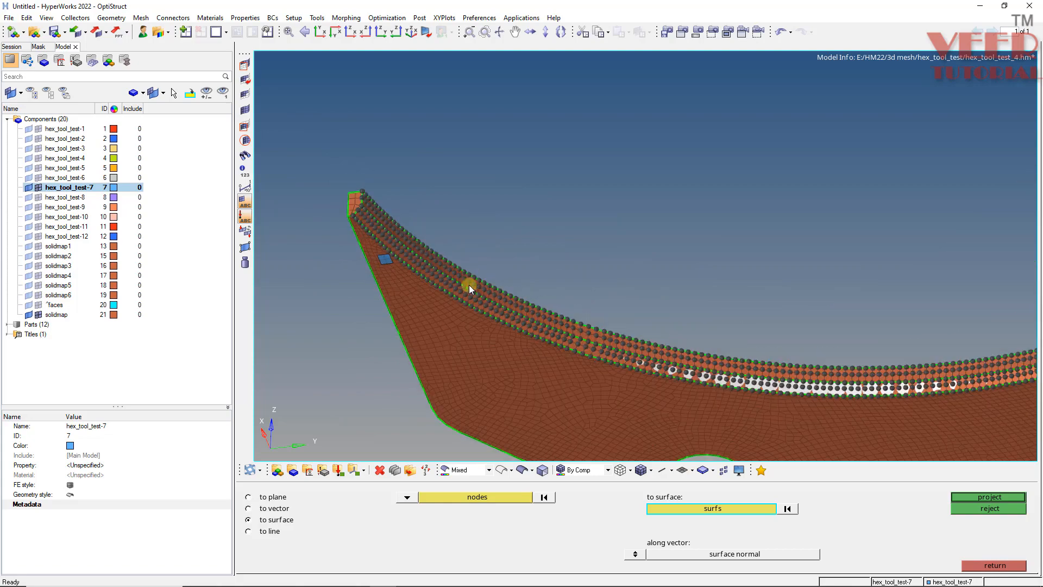
ctrl+scroll(474, 328, down, 6)
ctrl+scroll(795, 331, up, 6)
ctrl+scroll(706, 385, up, 6)
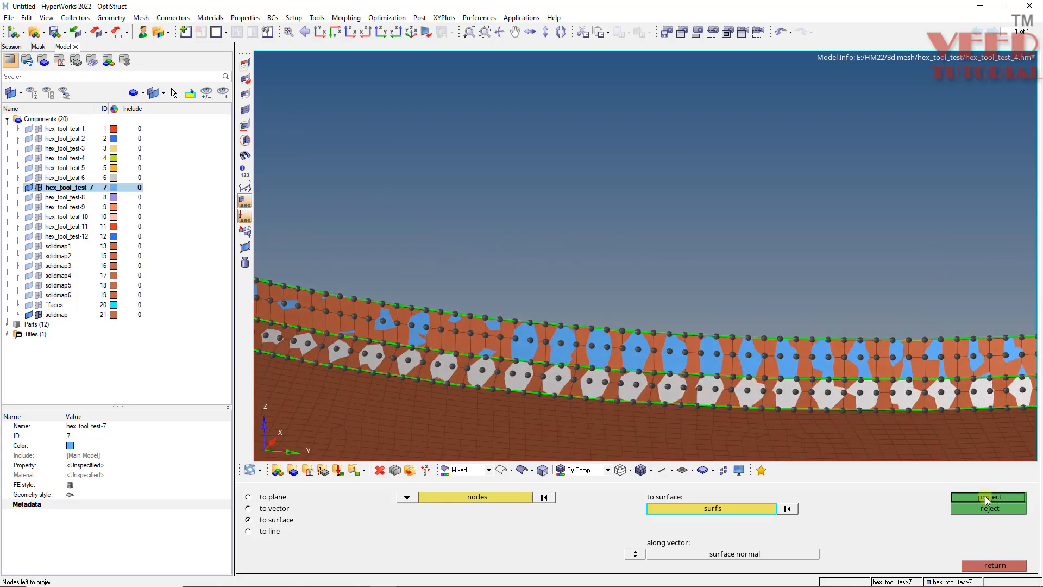
click(985, 497)
ctrl+scroll(357, 361, down, 6)
ctrl+scroll(360, 361, up, 8)
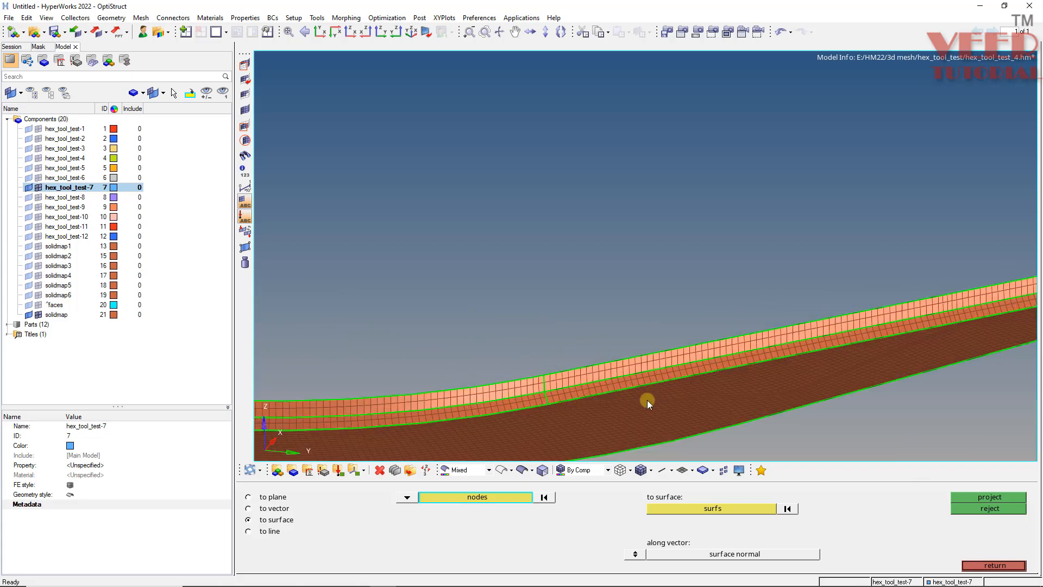
Step: Select the ridge nodes by face again and project them onto the straight ridge surface along the surface normal
ctrl+scroll(445, 354, down, 3)
ctrl+drag(745, 369, 745, 337)
click(708, 509)
ctrl+scroll(513, 361, up, 5)
ctrl+drag(503, 402, 530, 455)
click(565, 346)
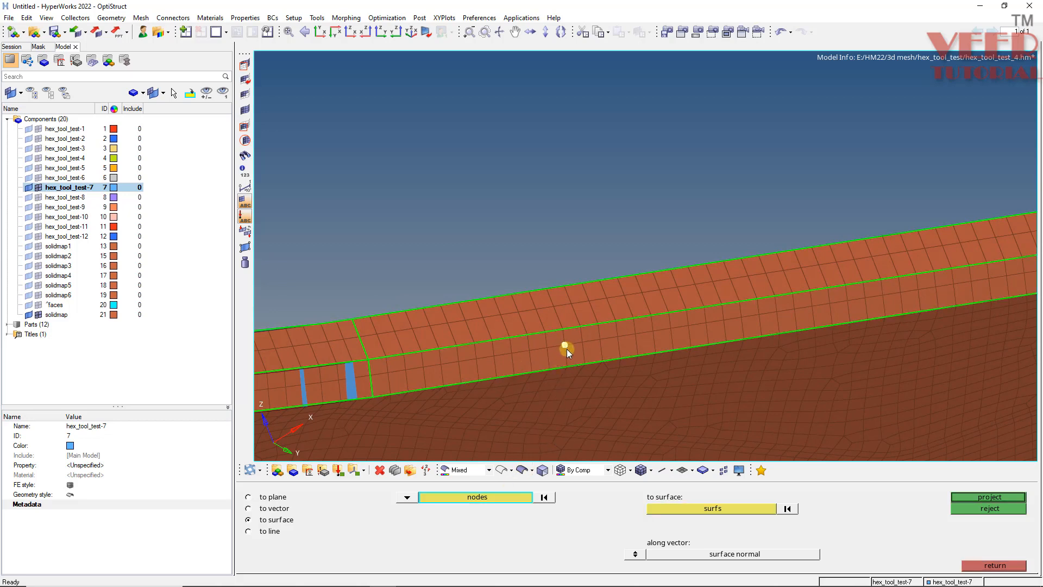
click(519, 497)
click(694, 553)
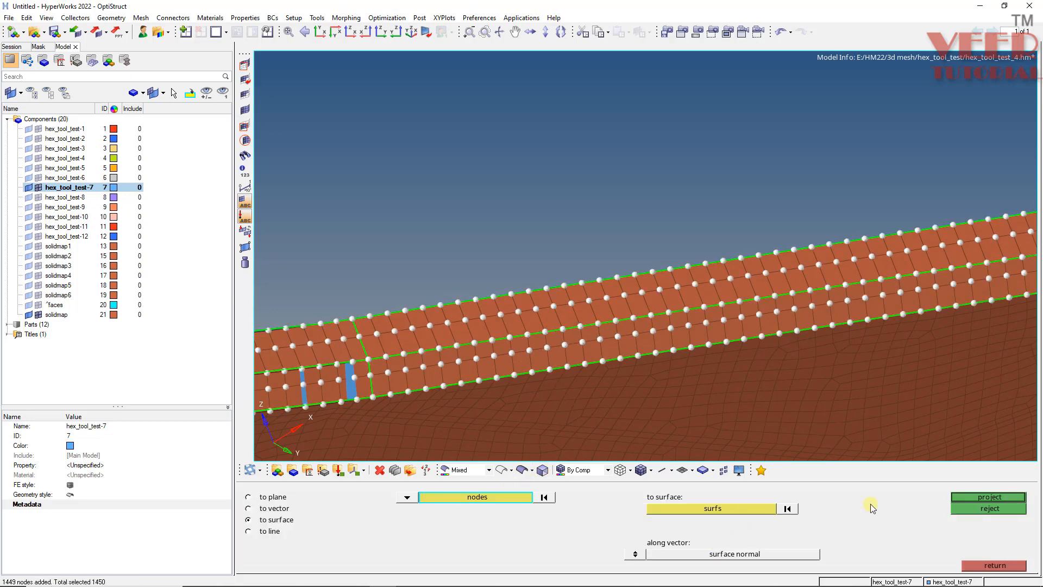
click(1010, 496)
scroll(502, 367, down, 8)
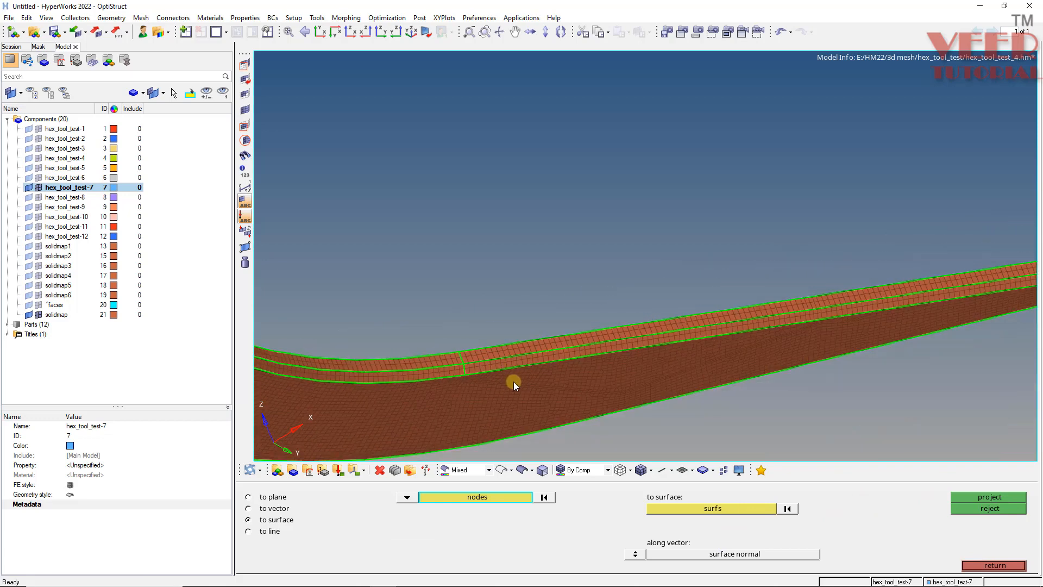
Step: Examine how the mesh fits the shaded surfaces around the part, from the hole and pointed tip to the rounded ridge end
scroll(798, 339, up, 5)
ctrl+drag(761, 301, 646, 385)
scroll(678, 390, up, 5)
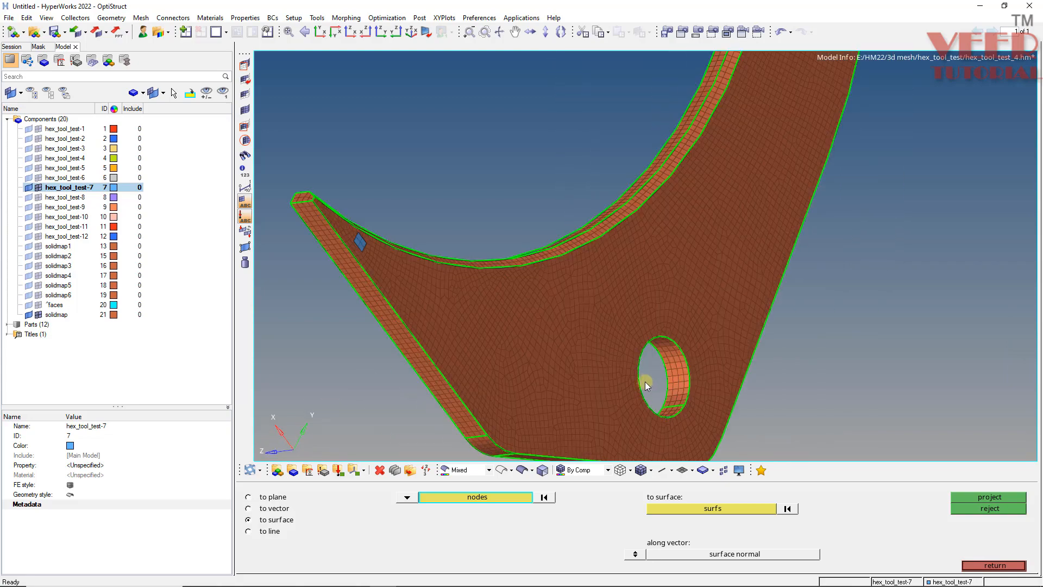
ctrl+drag(721, 340, 571, 391)
scroll(500, 325, down, 3)
scroll(628, 303, up, 4)
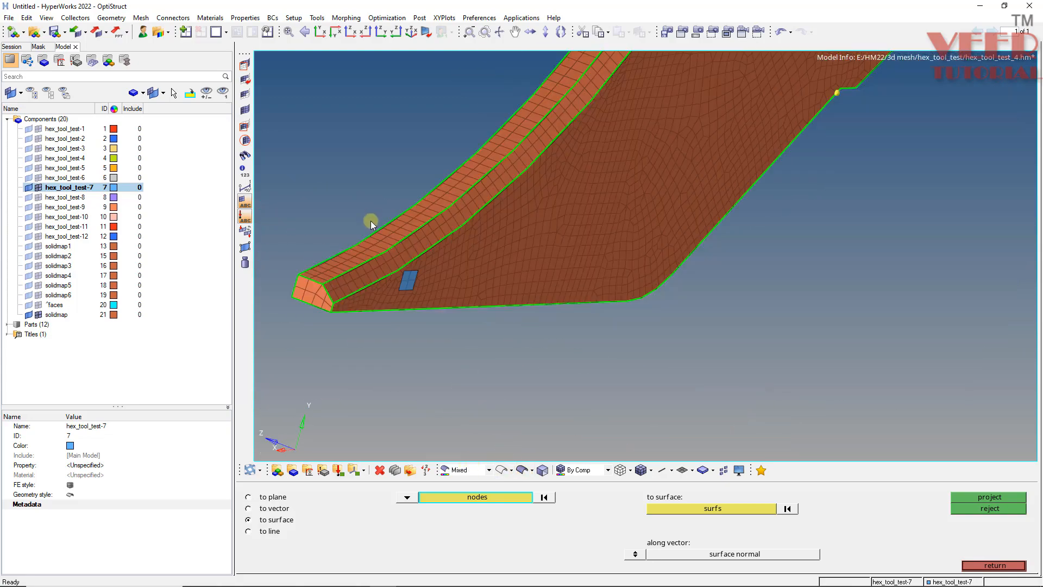
ctrl+drag(371, 221, 514, 344)
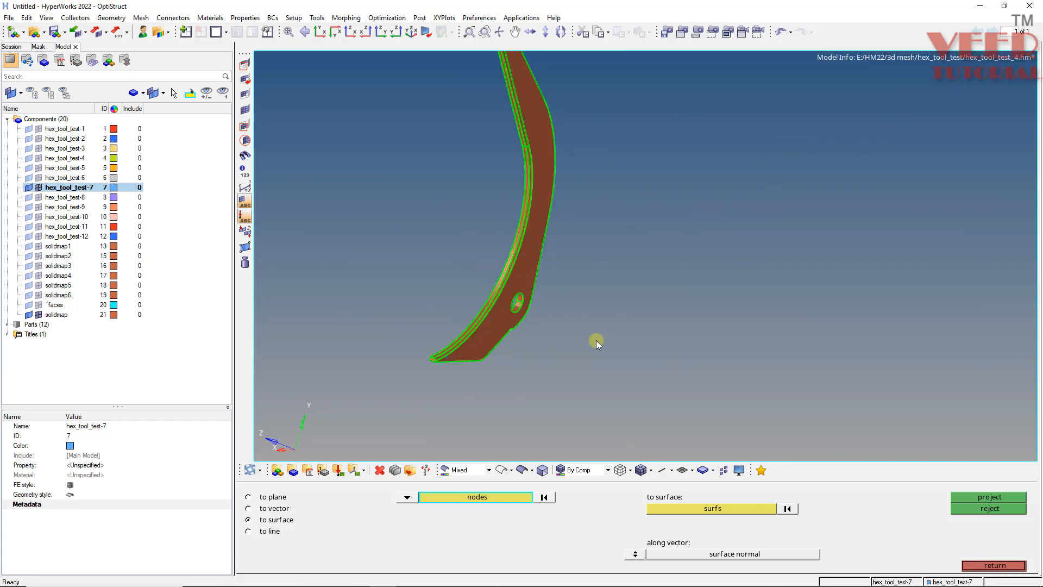
ctrl+scroll(595, 340, down, 3)
ctrl+scroll(563, 193, up, 7)
ctrl+scroll(485, 109, up, 4)
mouse_move(422, 190)
ctrl+mouse_down()
mouse_move(530, 175)
mouse_move(466, 175)
ctrl+mouse_up()
ctrl+scroll(382, 197, up, 5)
ctrl+drag(380, 197, 390, 188)
ctrl+scroll(394, 213, down, 5)
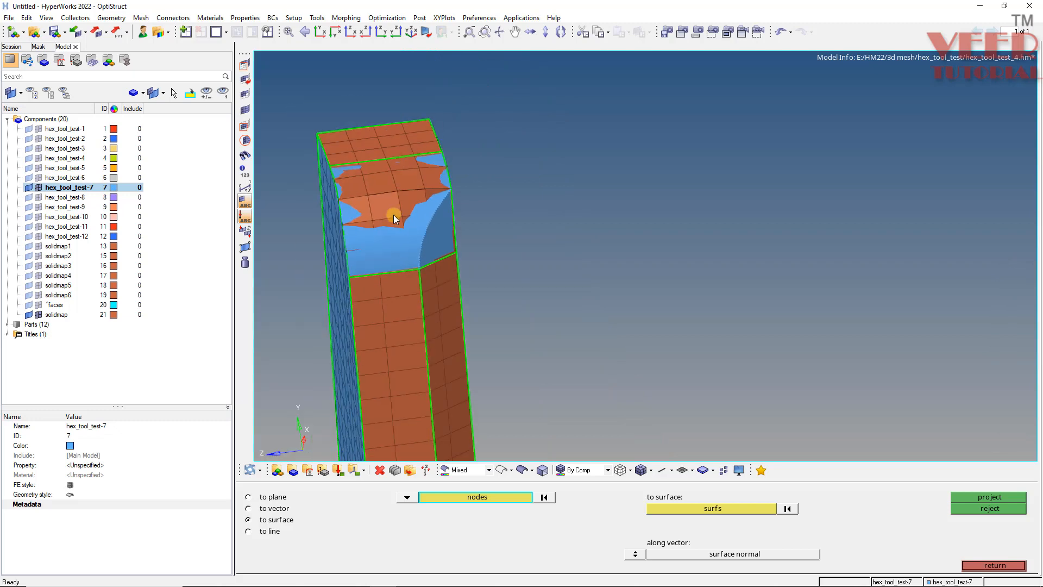
ctrl+scroll(393, 215, up, 3)
Step: Switch the geometry to wireframe and project the twelve interior nodes at the rounded ridge end onto its surface along the surface normal
click(501, 471)
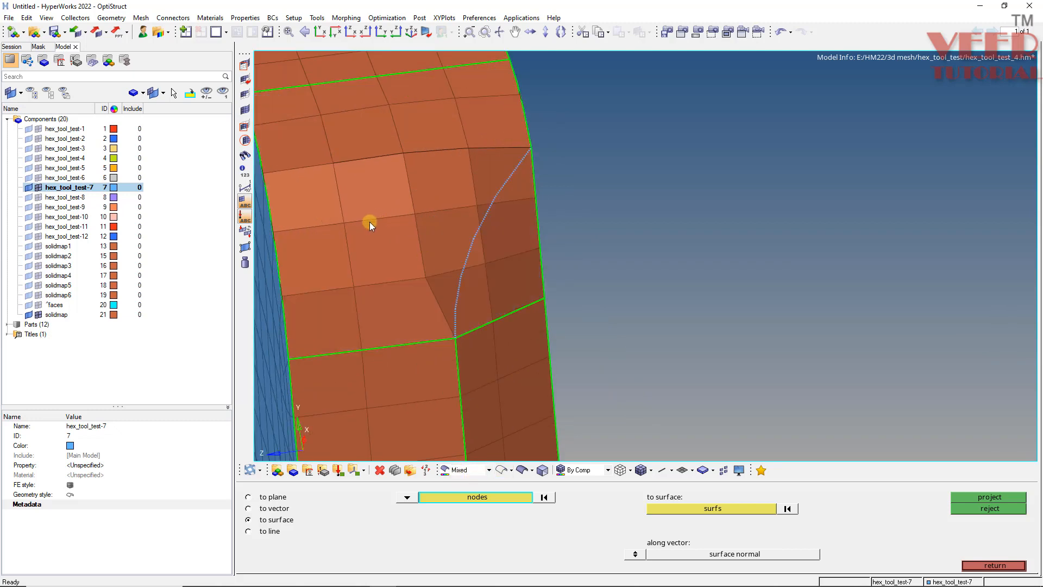
click(354, 286)
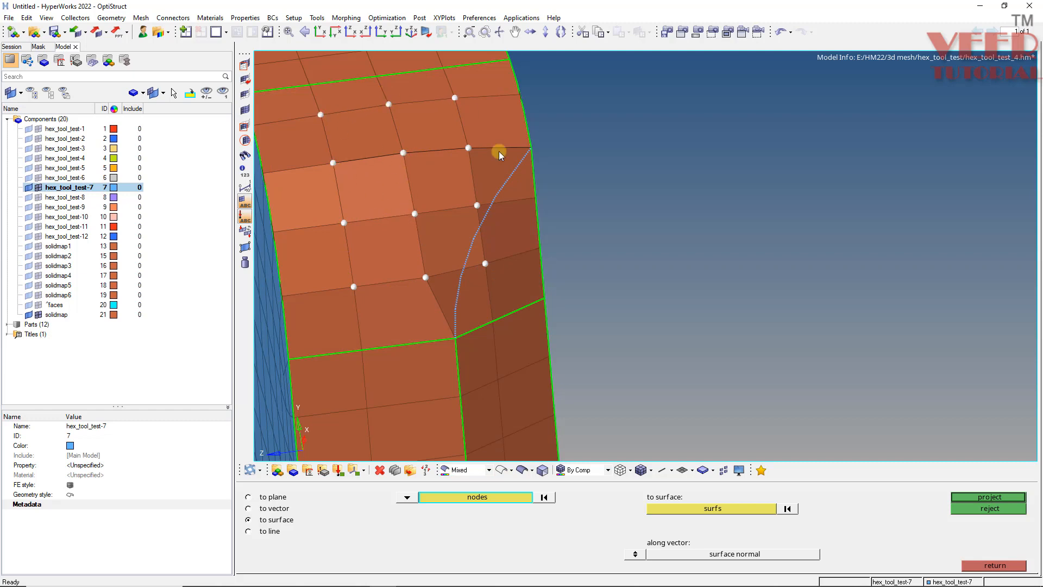
click(712, 506)
click(418, 333)
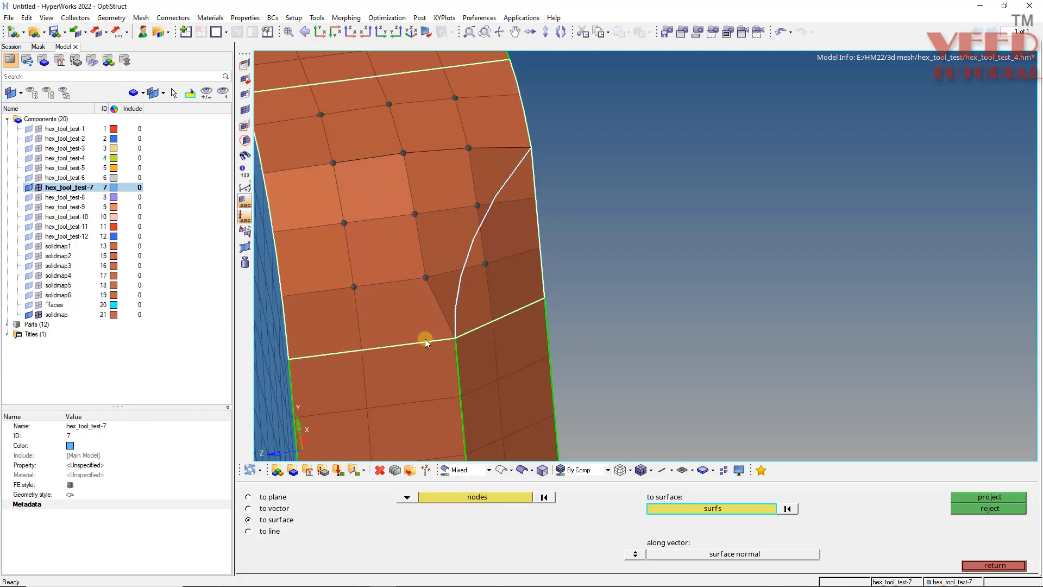
click(988, 497)
ctrl+scroll(513, 220, down, 5)
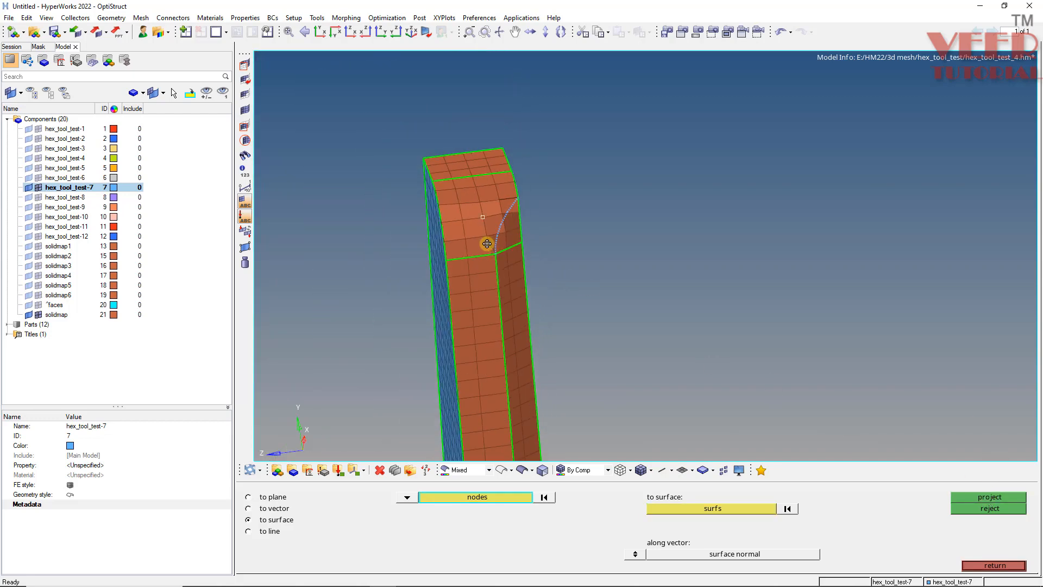
Step: Check the 3D elements for warpage above 50, quad-face minimum angle below 45 and maximum angle above 135
ctrl+click(487, 242)
ctrl+drag(568, 324, 323, 256)
ctrl+drag(501, 234, 526, 244)
ctrl+scroll(526, 243, up, 4)
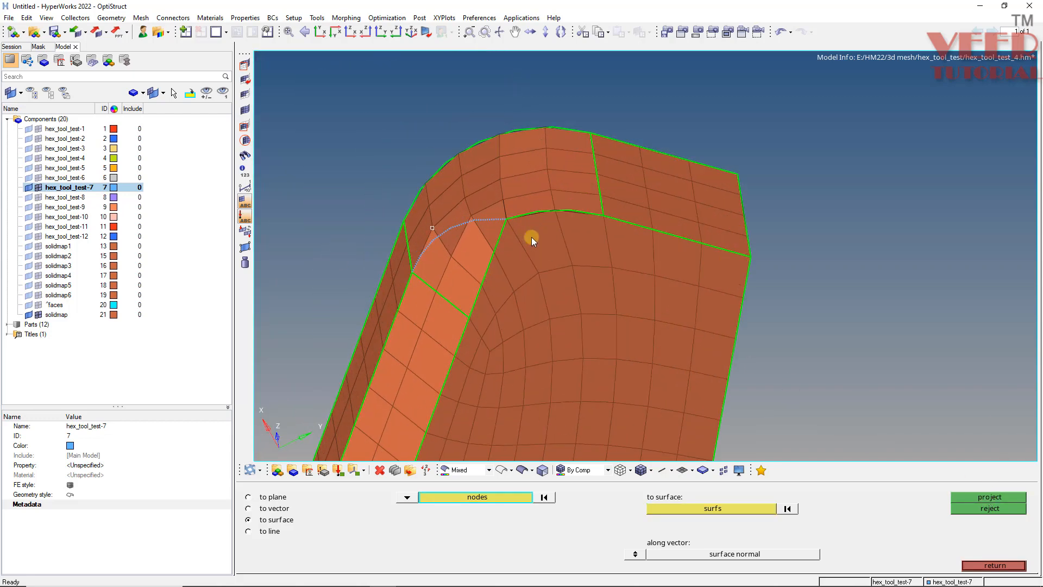
ctrl+click(532, 237)
mouse_move(512, 292)
ctrl+mouse_down()
mouse_move(603, 251)
mouse_move(647, 266)
mouse_move(525, 240)
mouse_move(489, 296)
mouse_move(522, 306)
ctrl+mouse_up()
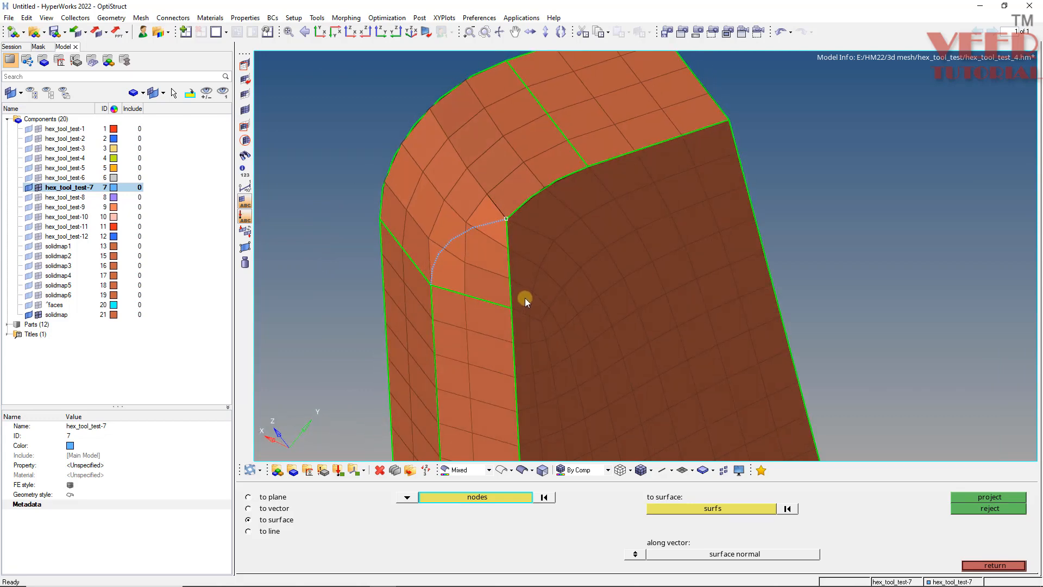
key(F10)
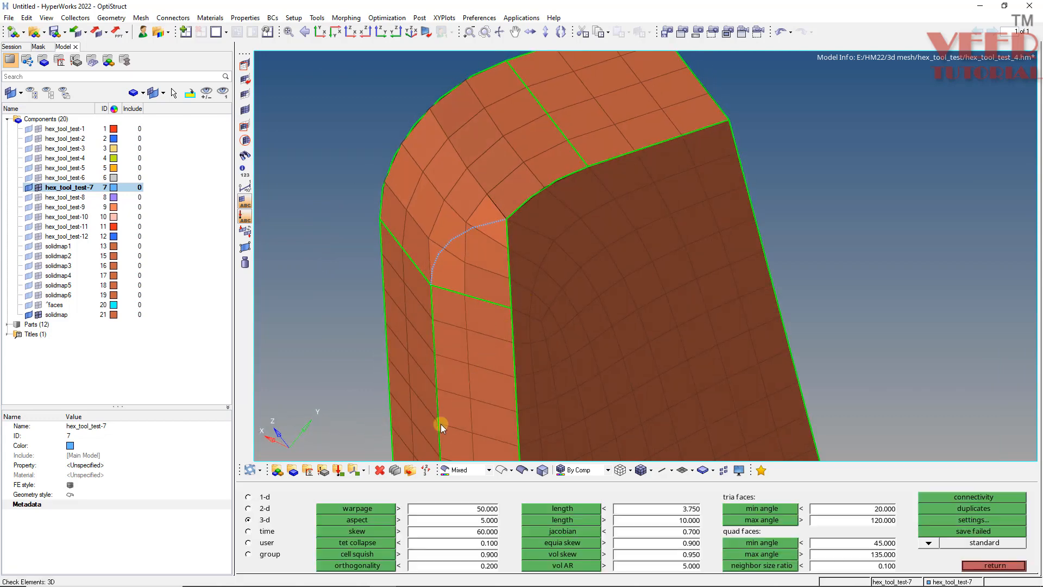
click(347, 510)
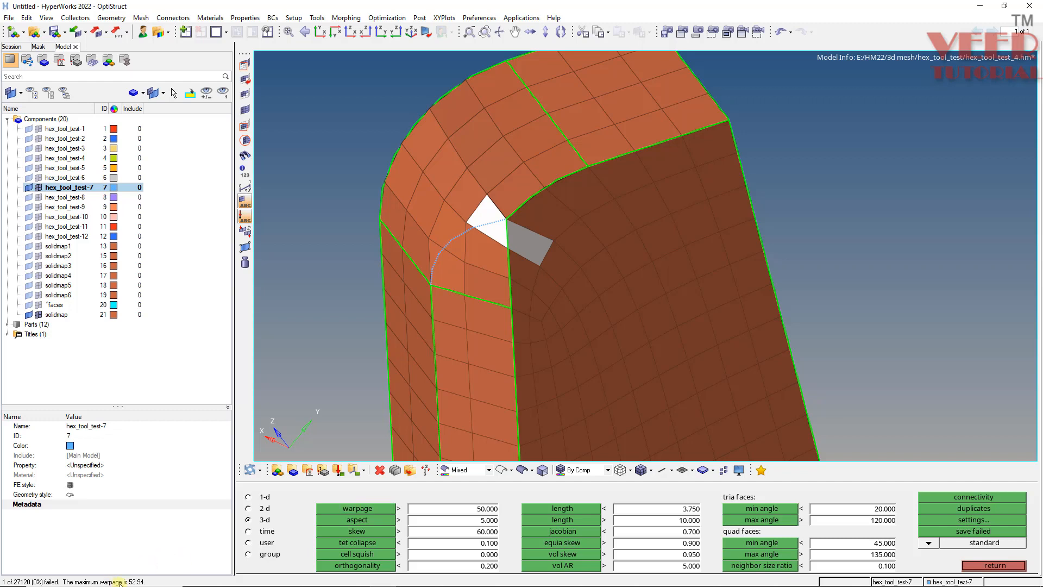
click(763, 542)
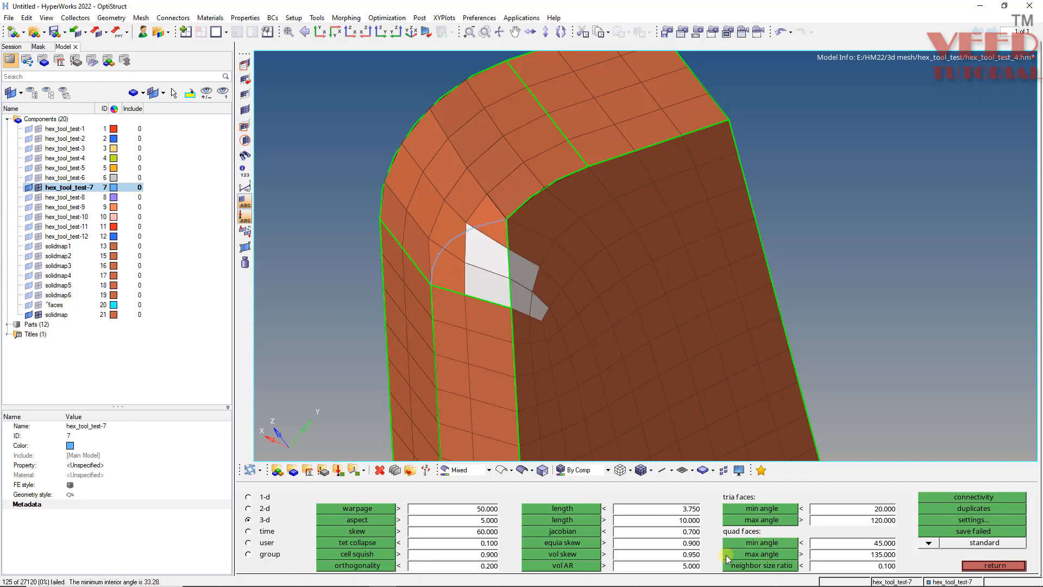
click(762, 554)
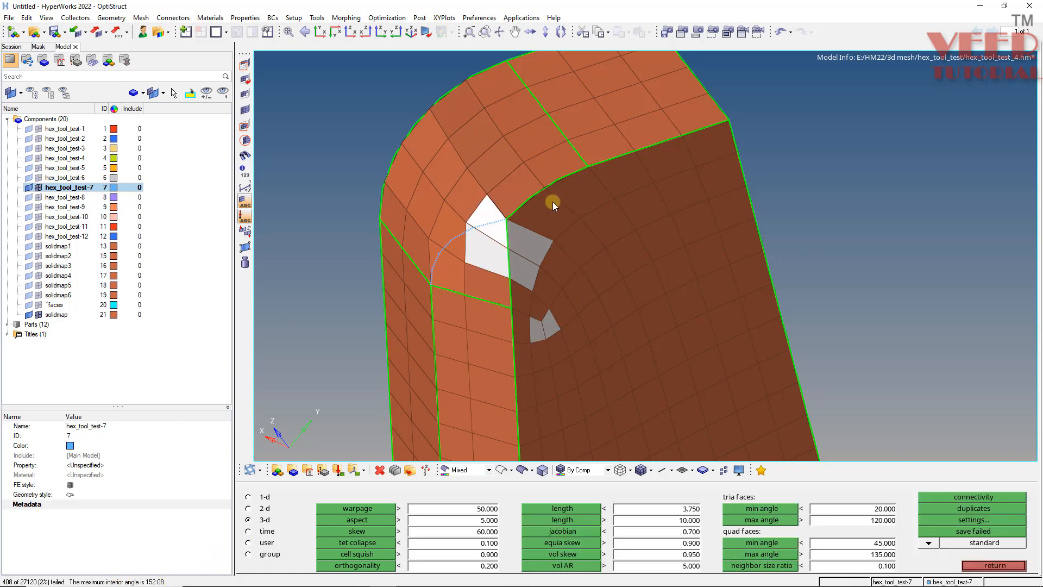
Step: Place the corner mesh node at the rounded ridge end slightly farther along the curved edge, using the side face as destination surface
key(shift+F7)
scroll(508, 211, down, 2)
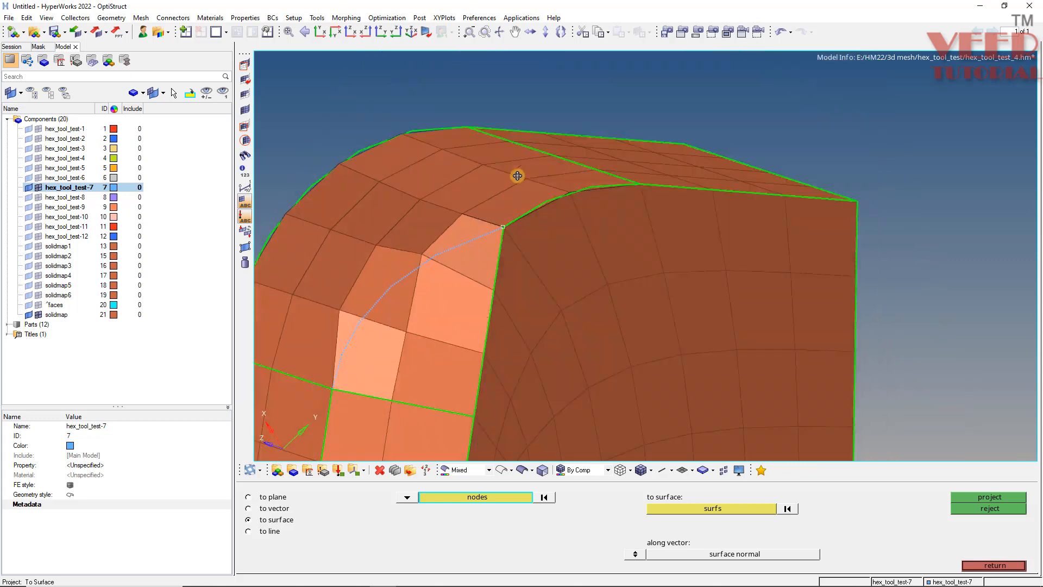
scroll(510, 211, up, 5)
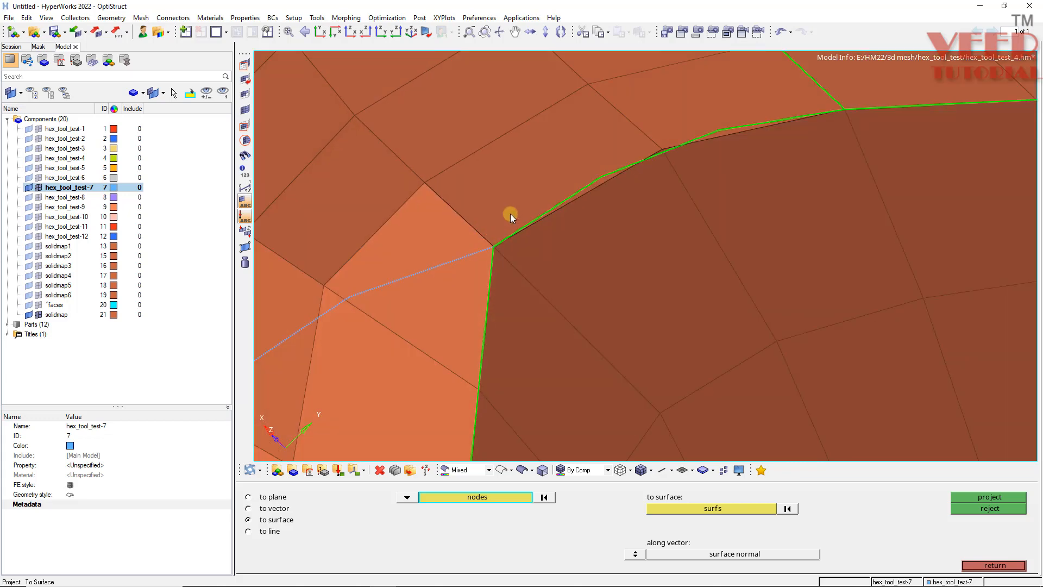
key(shift+F8)
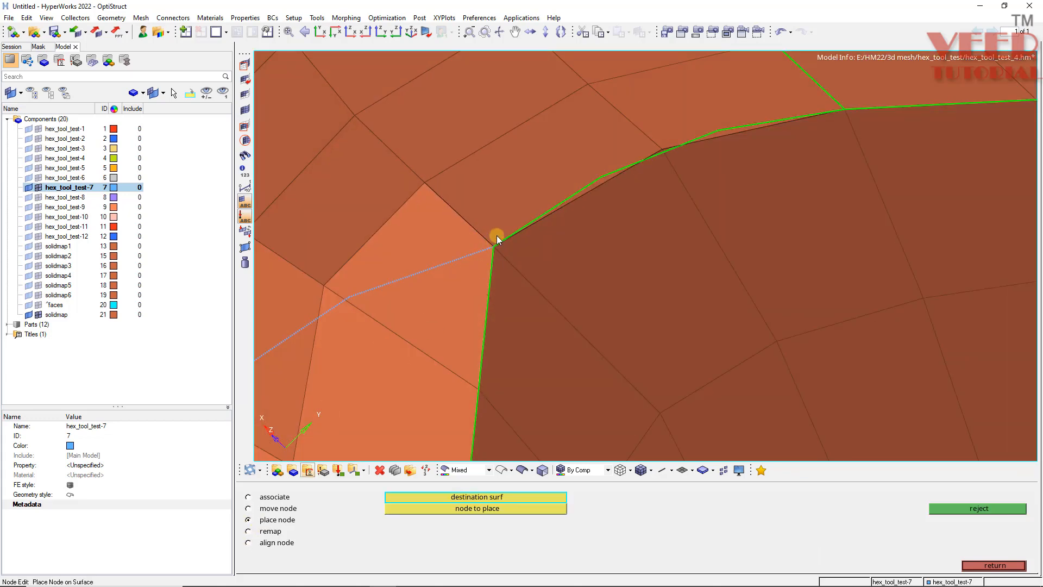
click(502, 235)
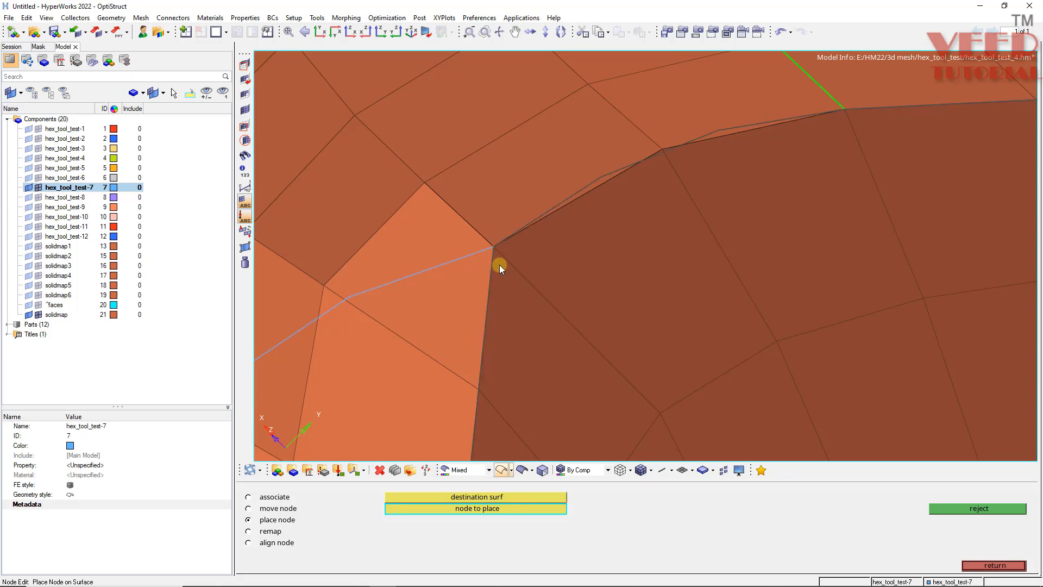
click(491, 246)
click(510, 235)
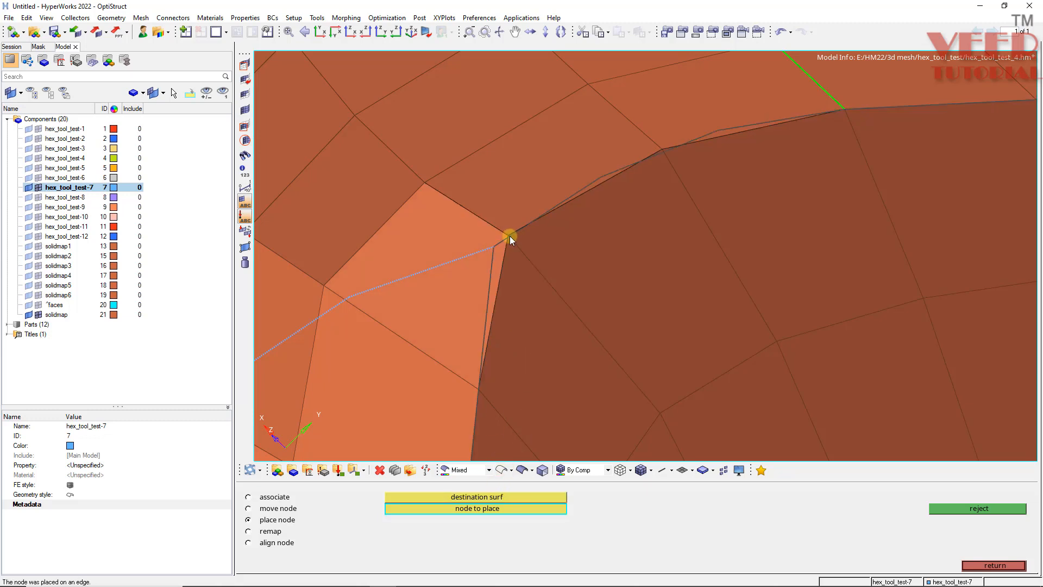
click(516, 233)
Step: Recheck the 3D elements for warpage above 50 and inspect the mesh from the ridge past the hole to the pointed tip
key(F10)
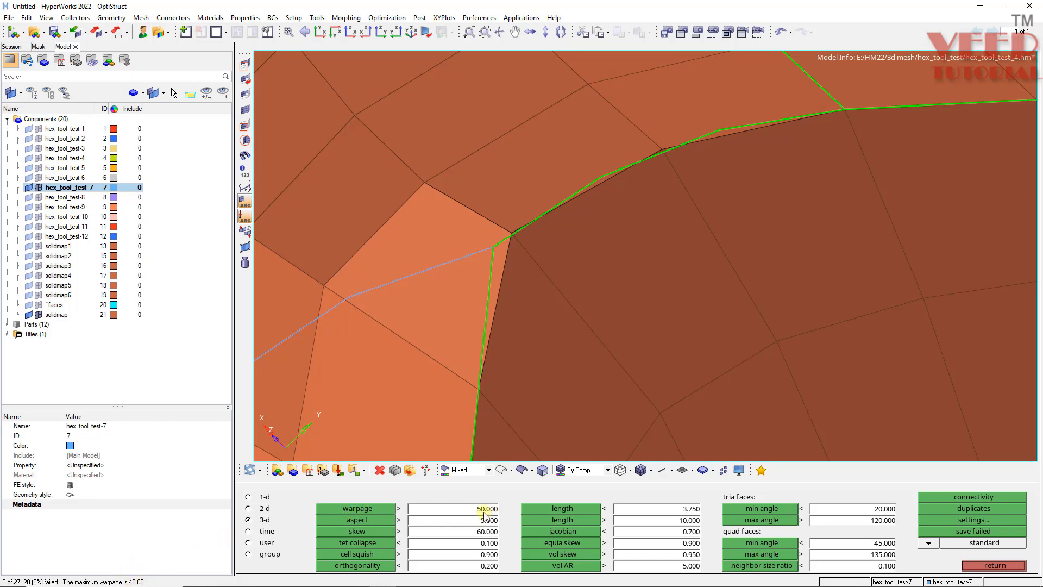
scroll(571, 249, down, 10)
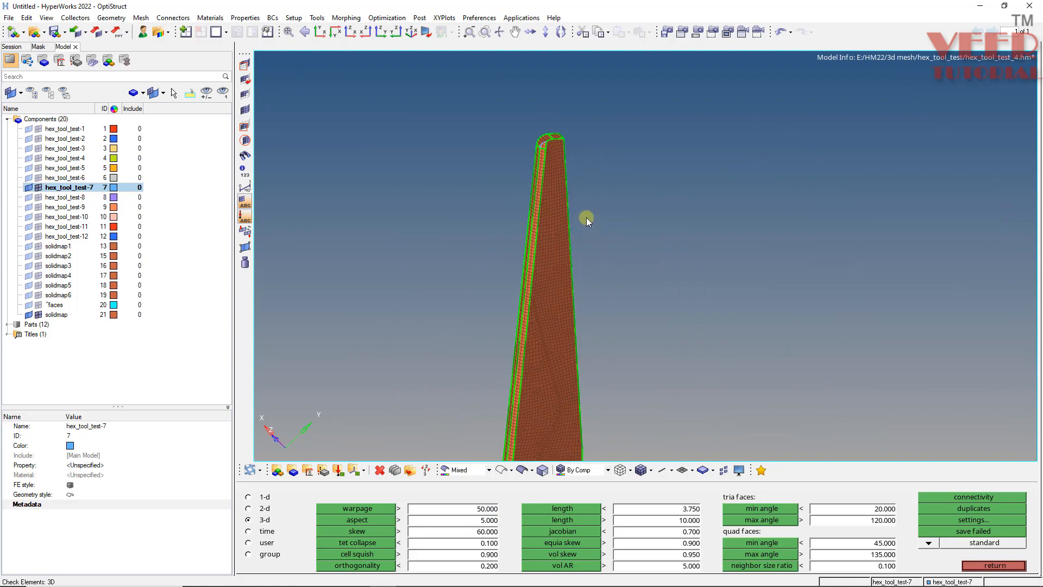
ctrl+drag(586, 218, 543, 292)
scroll(538, 261, up, 5)
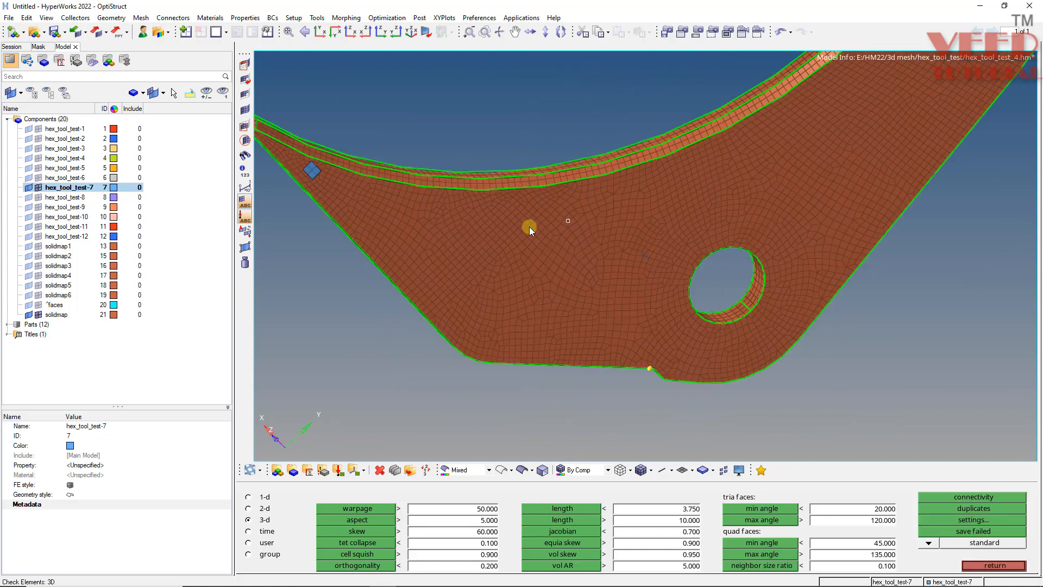
ctrl+drag(529, 226, 510, 310)
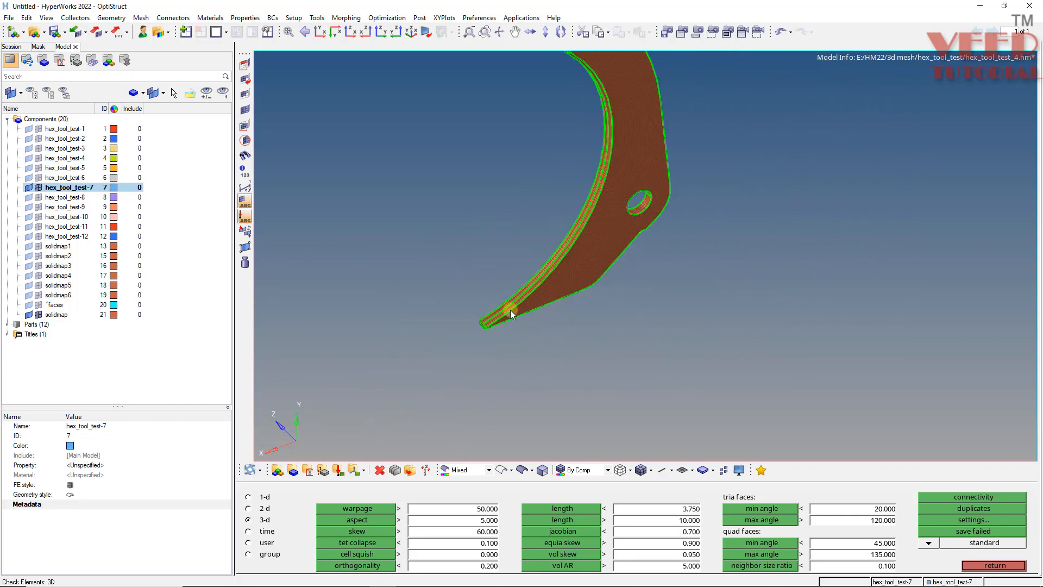
scroll(512, 310, up, 5)
click(972, 563)
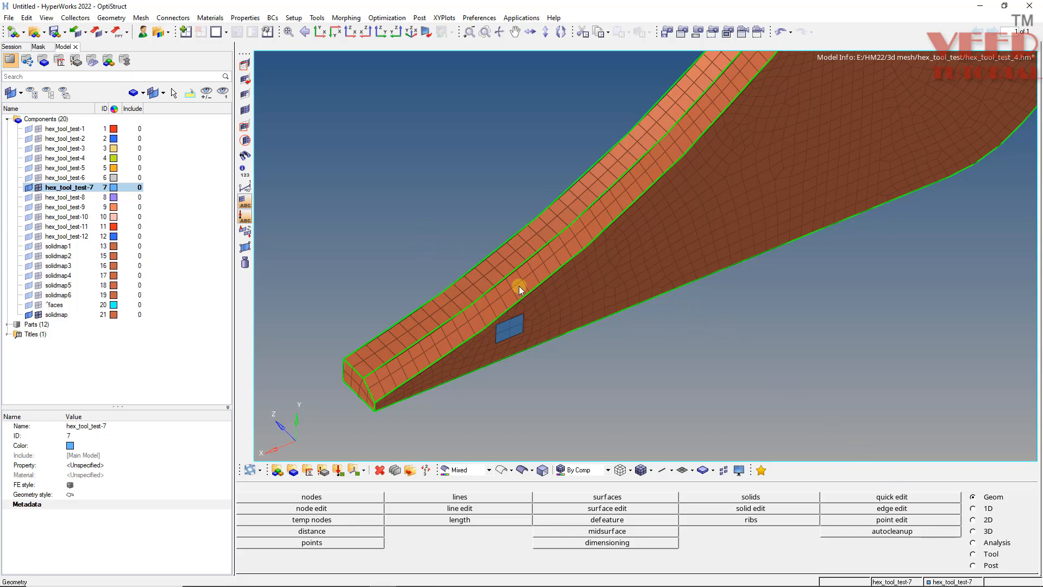
Step: Show all components and display their geometry shaded around the pointed tip and neighbouring bent bracket
click(36, 121)
right_click(37, 121)
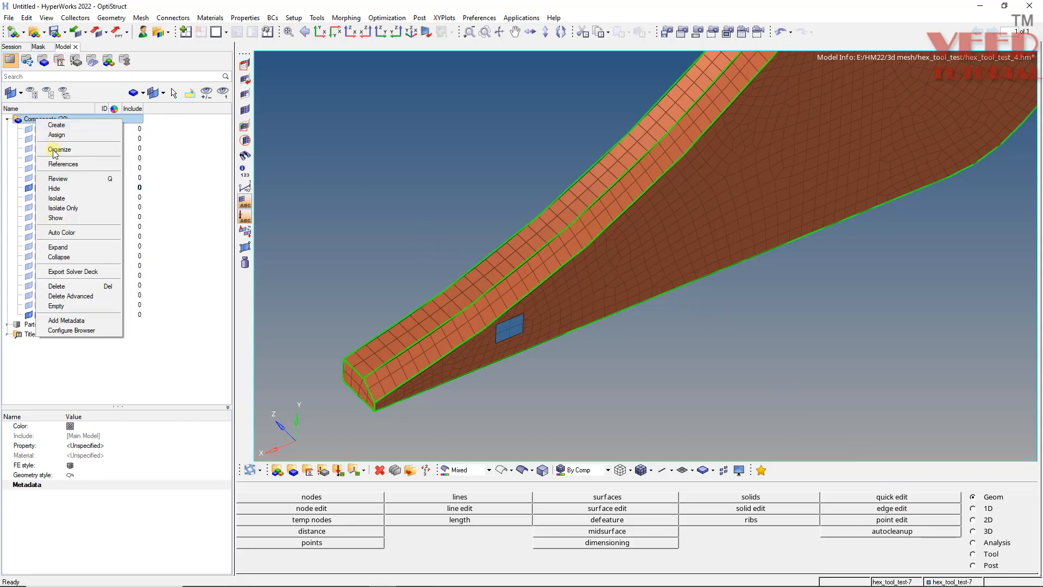
click(60, 218)
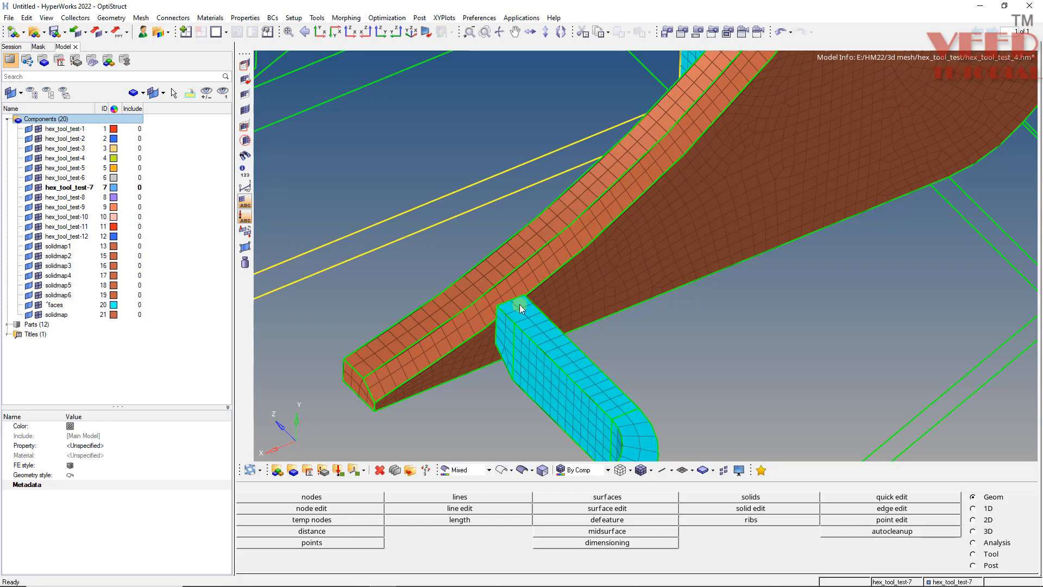
ctrl+click(520, 304)
ctrl+drag(520, 304, 463, 437)
ctrl+scroll(617, 279, down, 5)
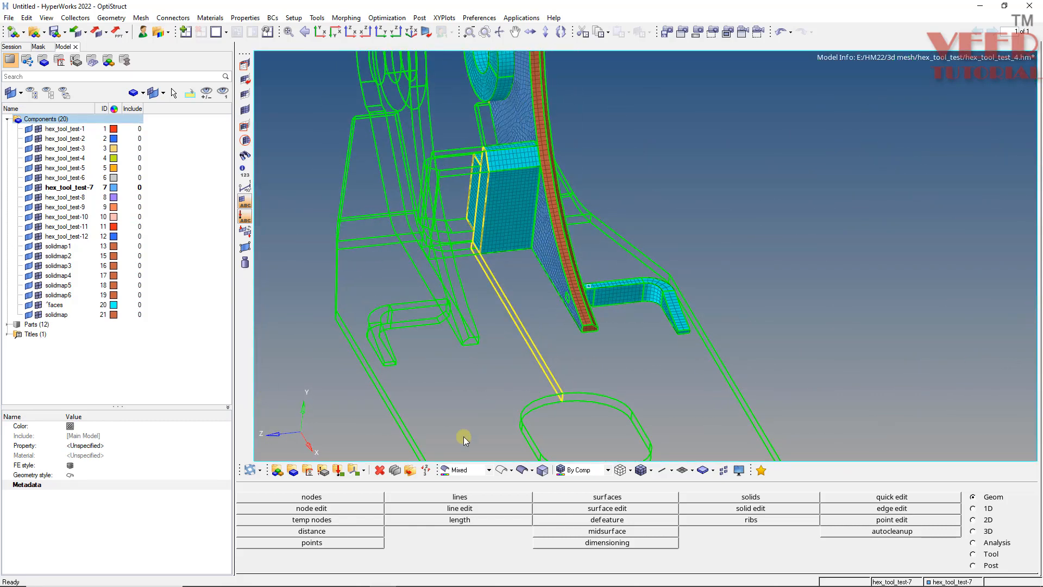
click(542, 469)
mouse_move(649, 262)
ctrl+mouse_down()
mouse_move(514, 281)
mouse_move(806, 174)
ctrl+mouse_up()
ctrl+drag(644, 207, 620, 288)
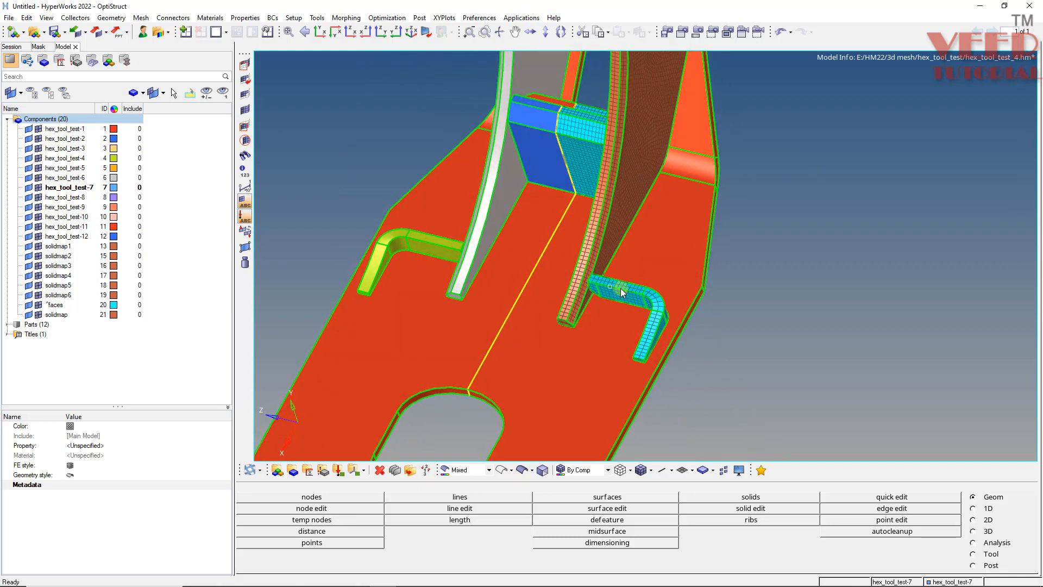
Step: Examine where the cyan bent bracket meets the side of the pointed tip and compare the adjoining meshes
ctrl+scroll(533, 263, up, 6)
ctrl+drag(487, 275, 426, 270)
scroll(481, 288, up, 5)
scroll(491, 280, down, 5)
scroll(619, 270, up, 5)
scroll(618, 269, down, 5)
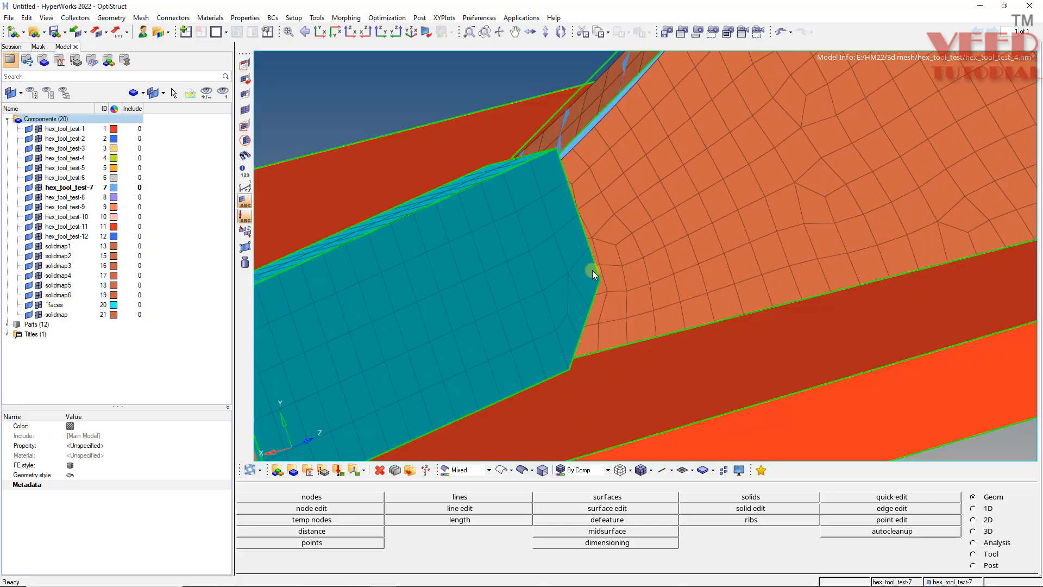
ctrl+drag(592, 270, 419, 314)
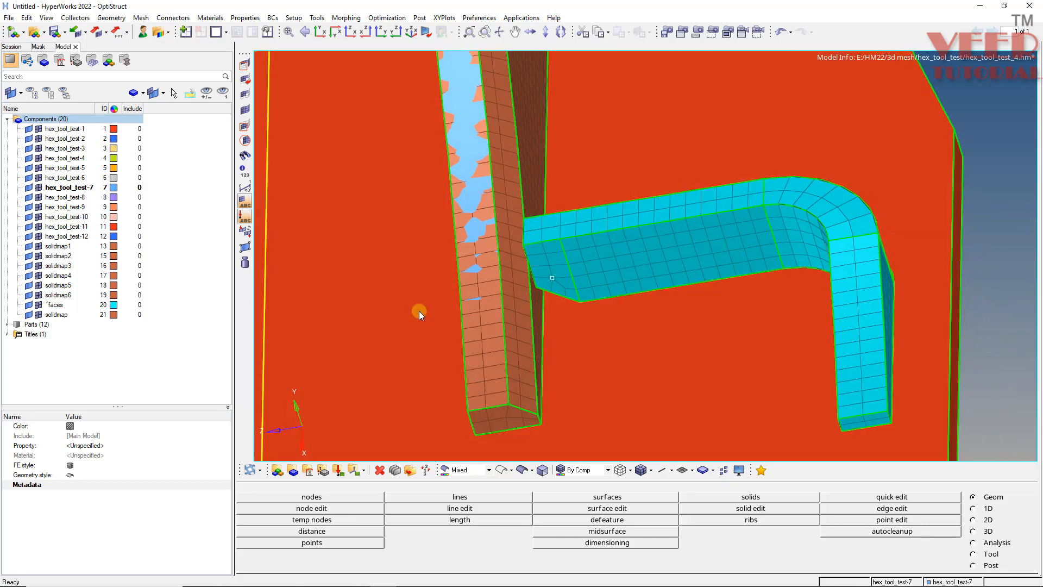
Step: Rename the solidmap component as solidmap8
click(57, 315)
click(101, 426)
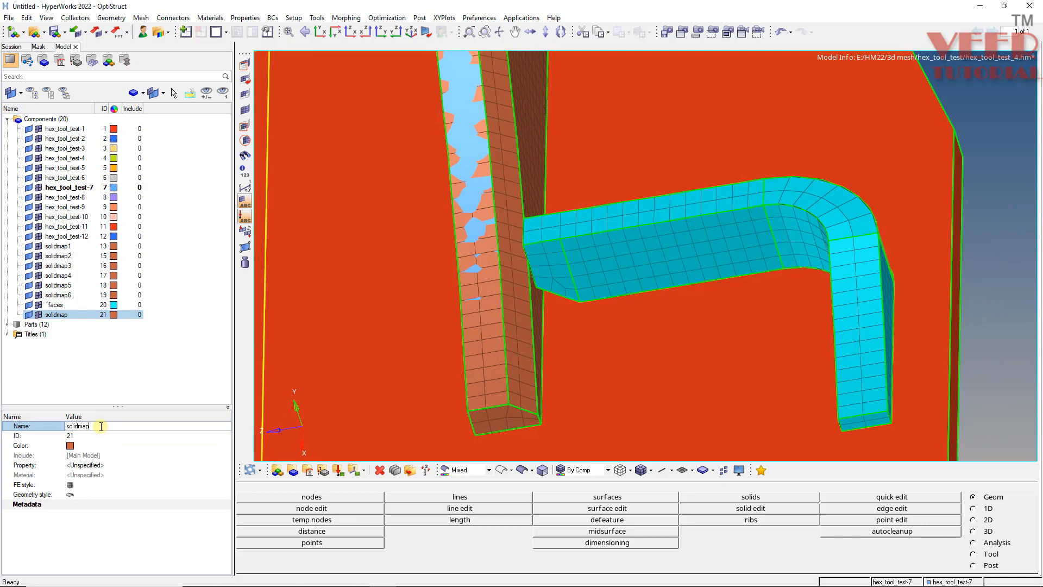
key(Return)
Step: Isolate only hex_tool_test-7 and show solidmap8's elements with it
ctrl+drag(603, 261, 518, 243)
scroll(510, 246, down, 5)
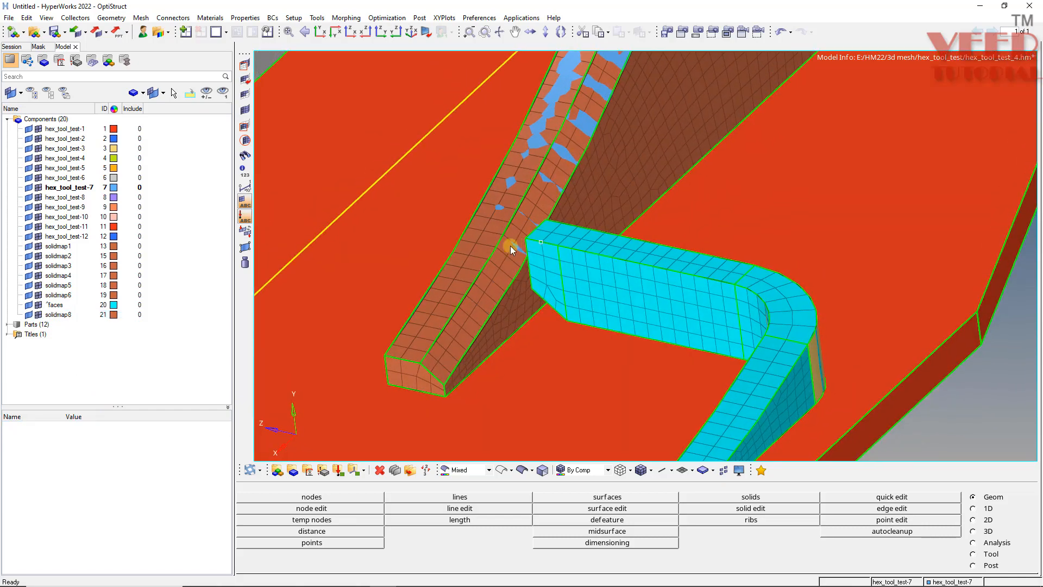
click(76, 188)
right_click(78, 189)
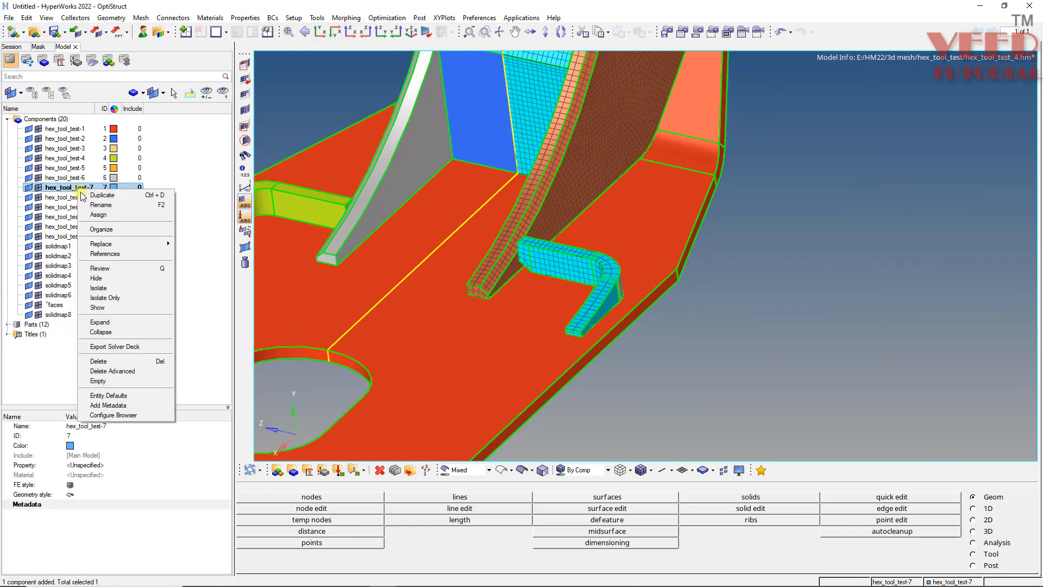
click(111, 298)
scroll(532, 286, up, 5)
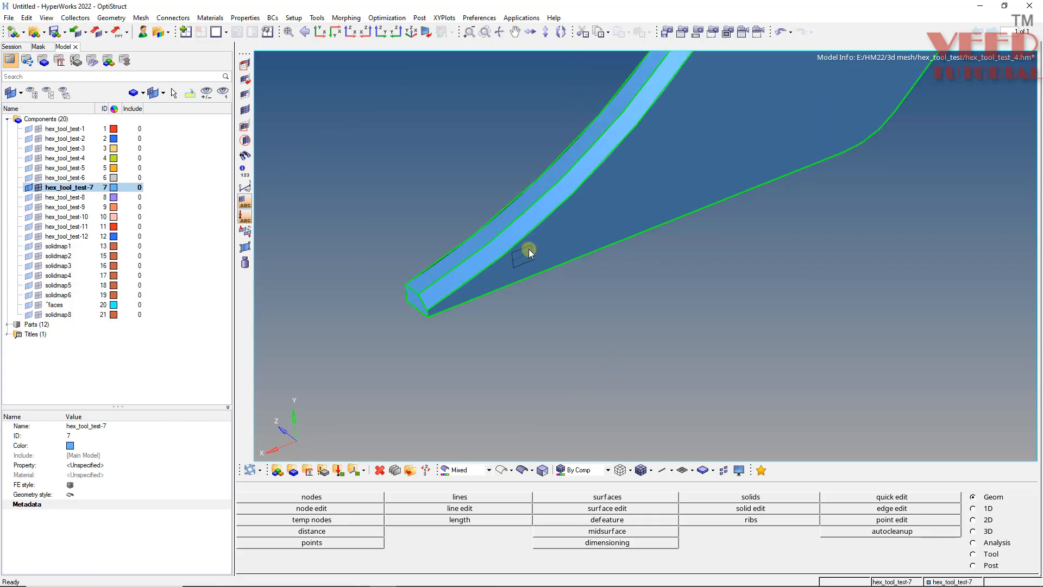
scroll(530, 249, up, 2)
click(55, 314)
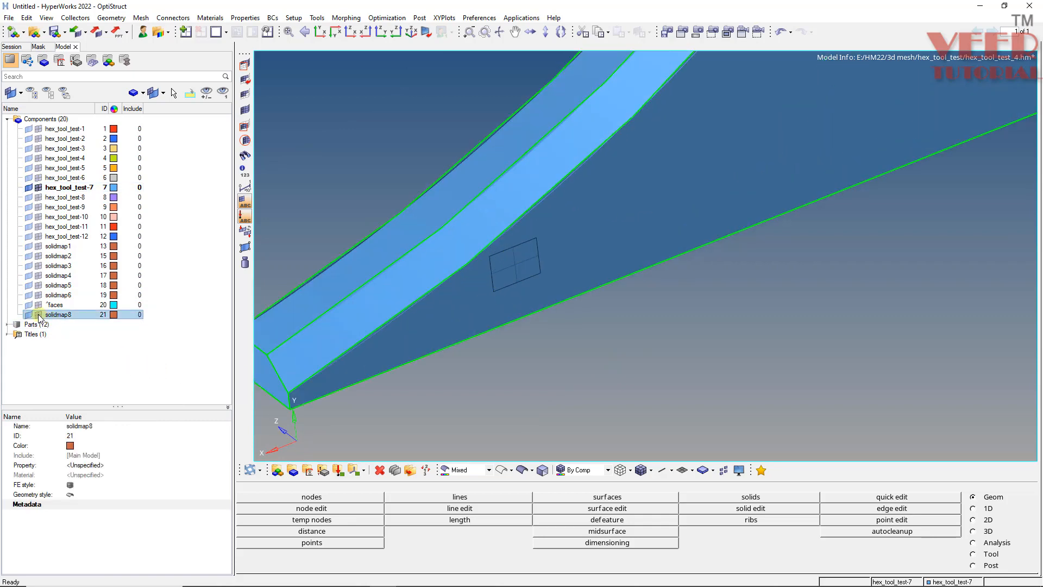
click(39, 315)
ctrl+drag(550, 265, 380, 271)
Step: Show solidmap1's elements, examine where the bracket mesh meets the tip's side face, and hide them again
click(30, 248)
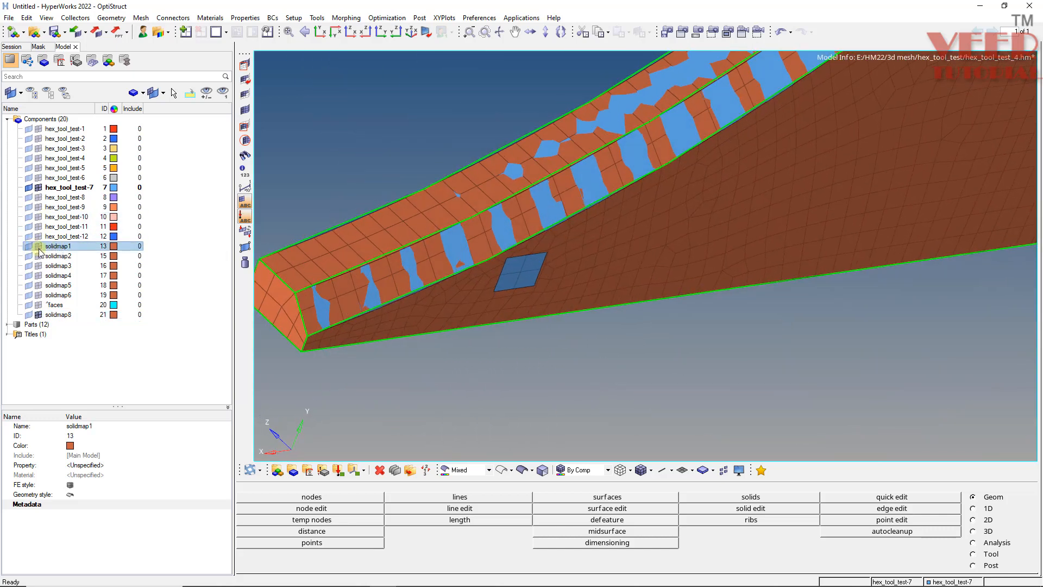
click(38, 246)
scroll(498, 247, up, 5)
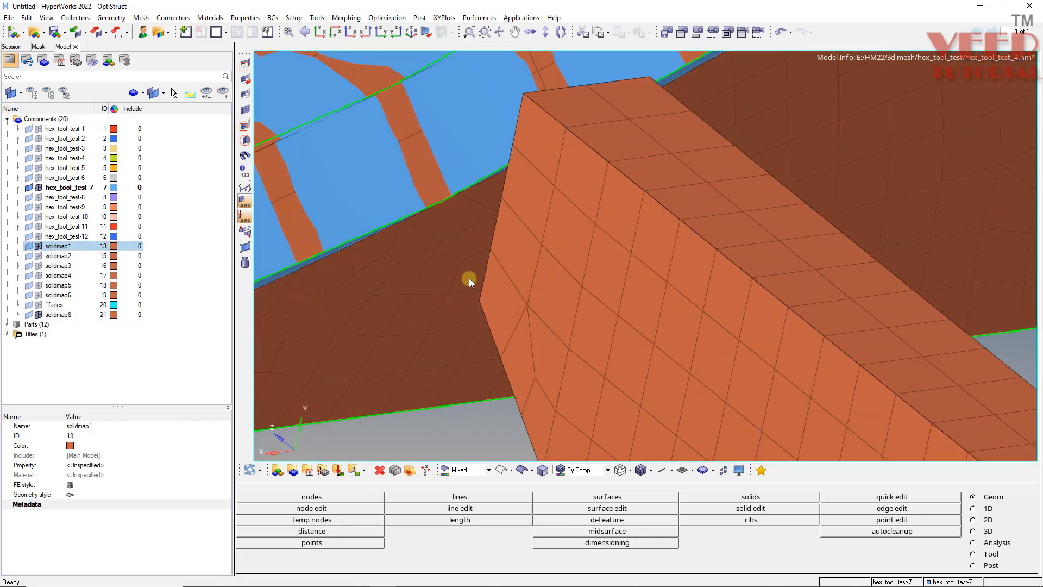
ctrl+drag(574, 266, 548, 288)
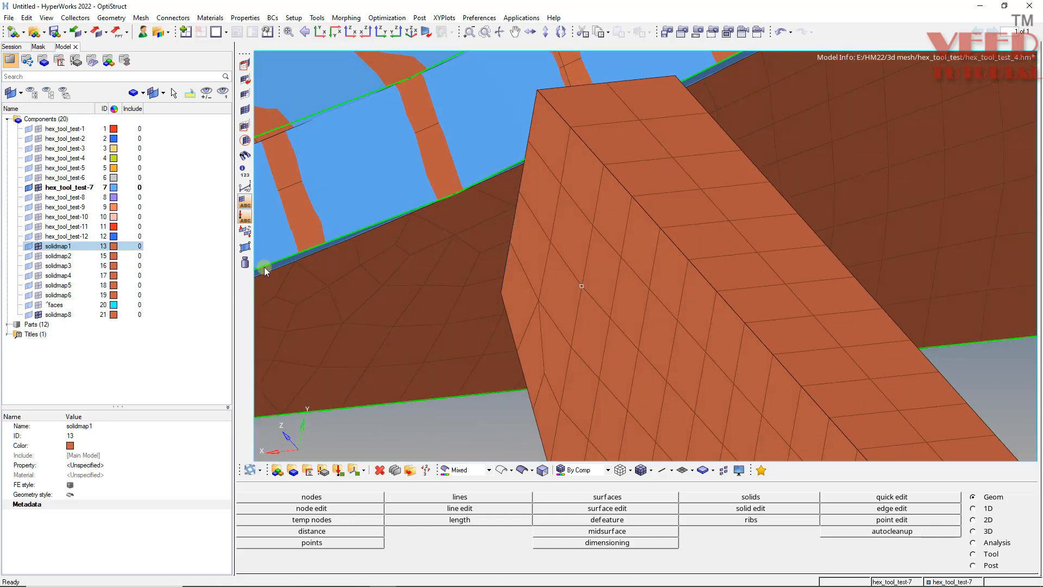
click(39, 246)
Step: Examine the solid mesh near the pointed tip around the small four-element patch on its side face
ctrl+drag(443, 326, 412, 316)
scroll(412, 317, down, 5)
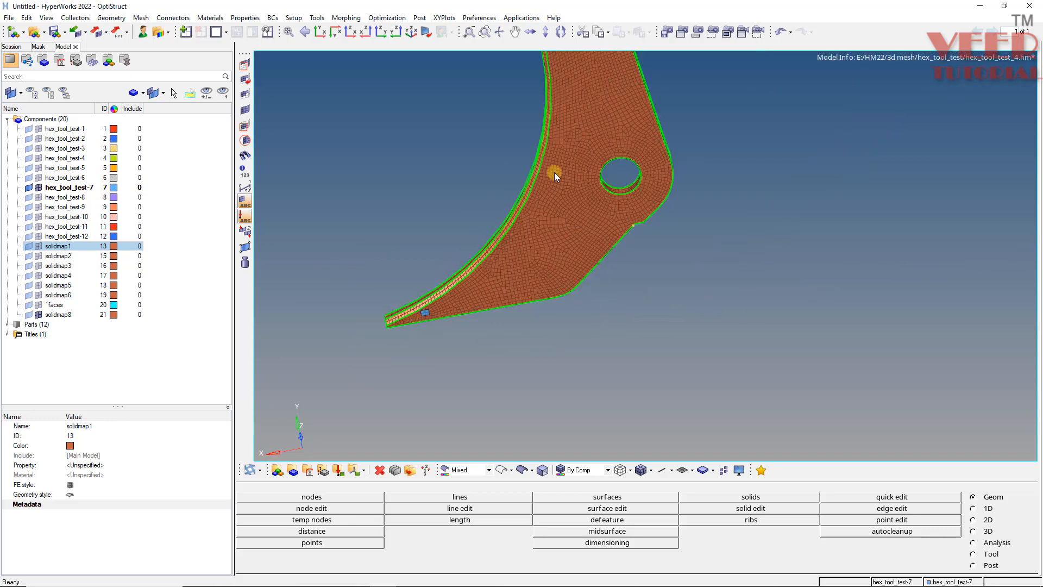
ctrl+drag(436, 353, 586, 252)
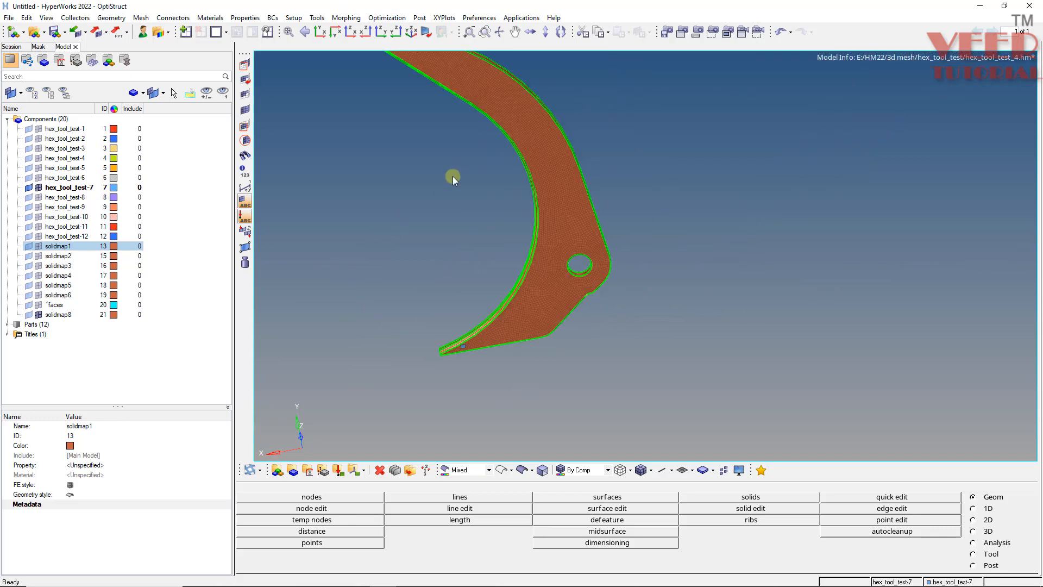
scroll(478, 345, up, 8)
ctrl+click(563, 346)
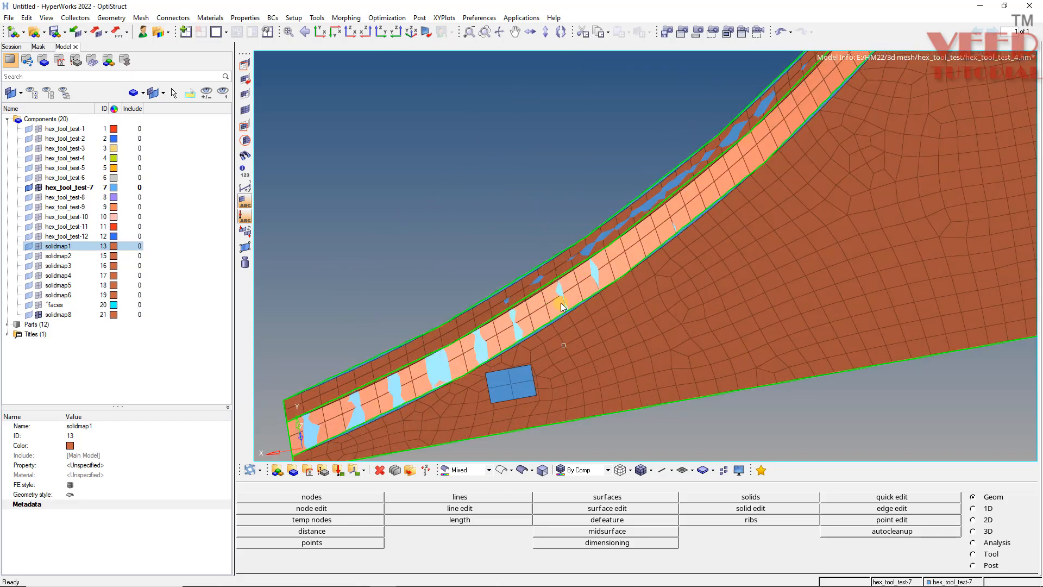
mouse_move(561, 303)
ctrl+mouse_down()
mouse_move(591, 375)
mouse_move(573, 389)
mouse_move(577, 307)
ctrl+mouse_up()
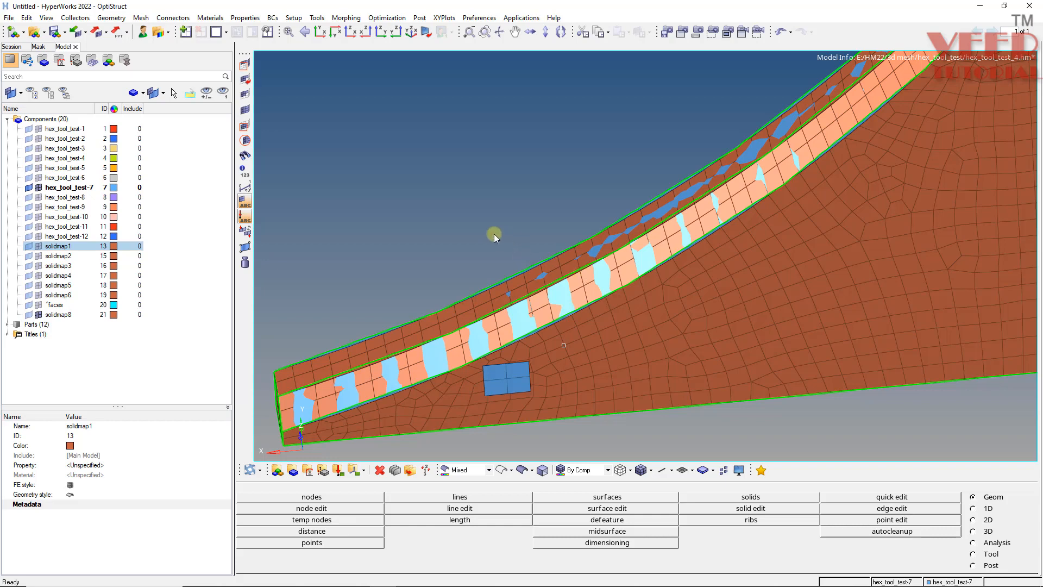
scroll(495, 235, down, 2)
mouse_move(518, 356)
ctrl+mouse_down()
mouse_move(507, 347)
mouse_move(513, 357)
ctrl+mouse_up()
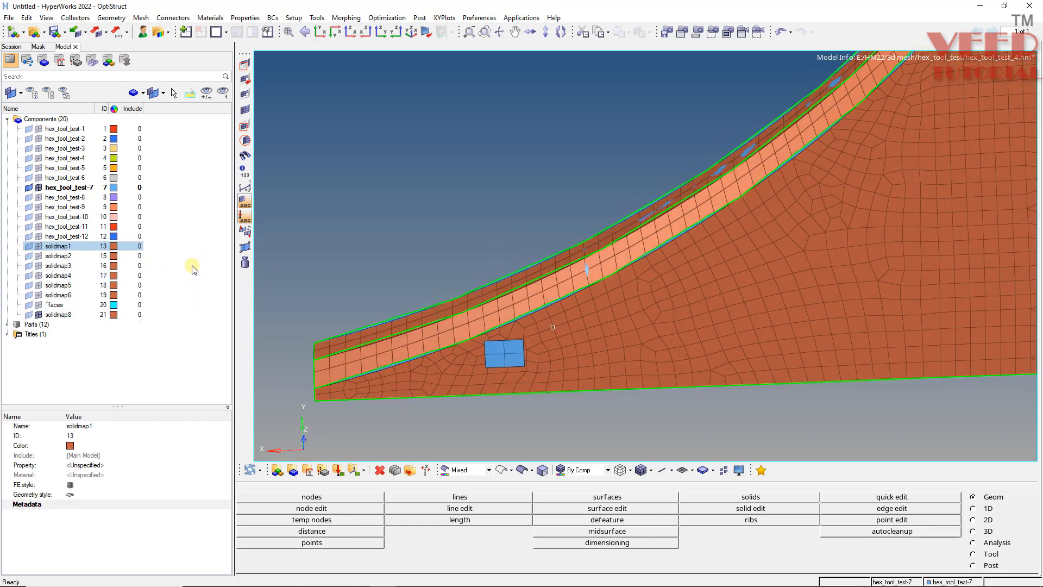
Step: Create a new component named 1
click(130, 350)
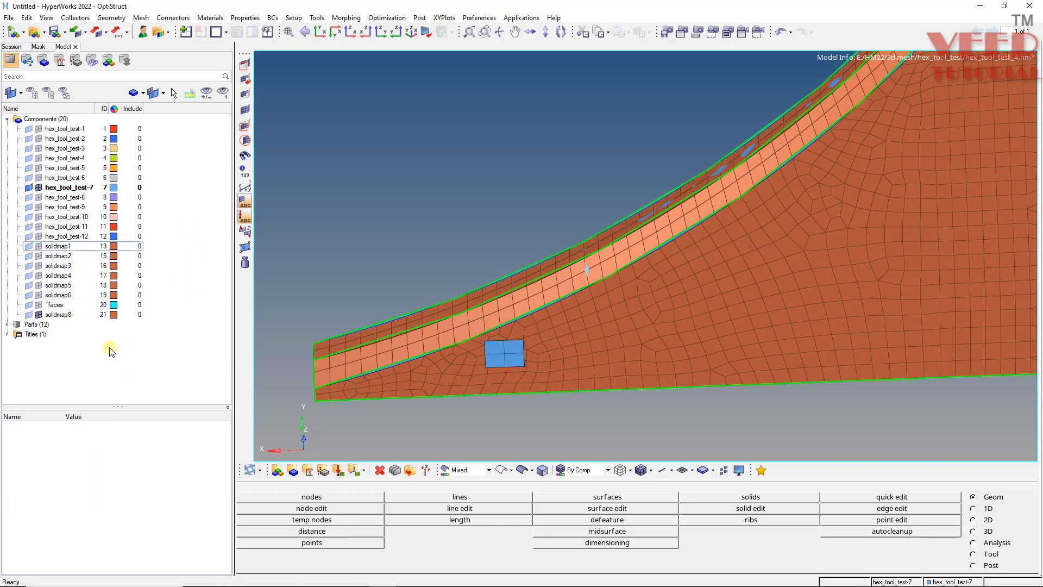
right_click(110, 352)
mouse_move(145, 356)
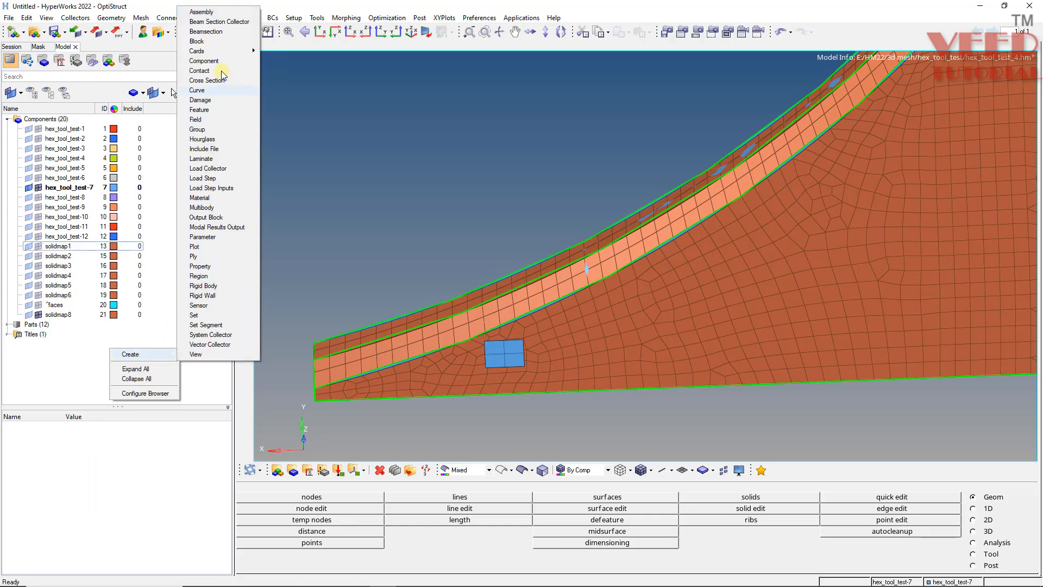
click(204, 61)
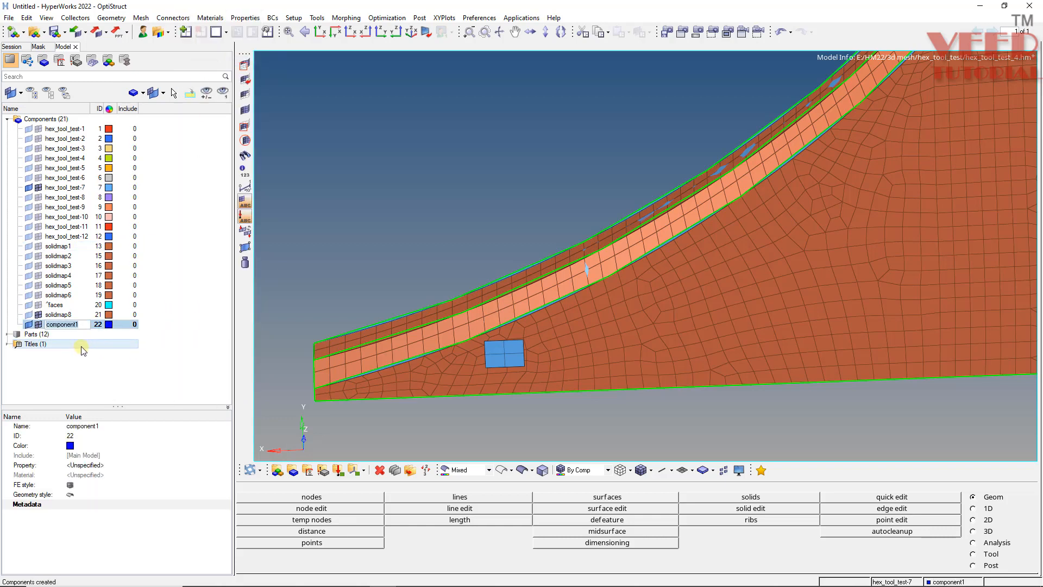
key(Return)
click(170, 379)
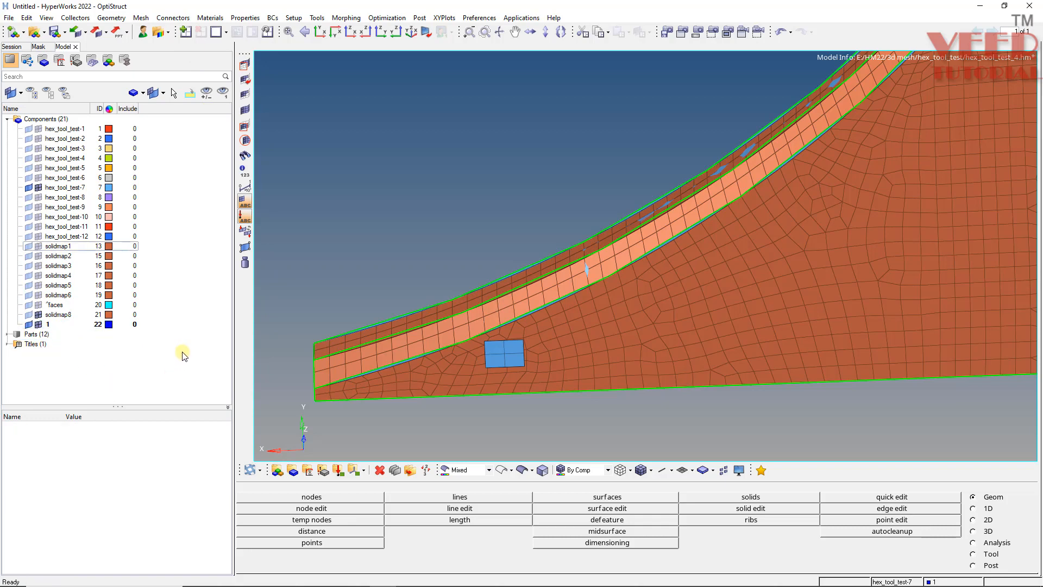
Step: Hide hex_tool_test-7's elements and move all solidmap8 elements around the pointed tip into component 1
click(38, 187)
ctrl+drag(451, 322, 402, 328)
key(shift+F11)
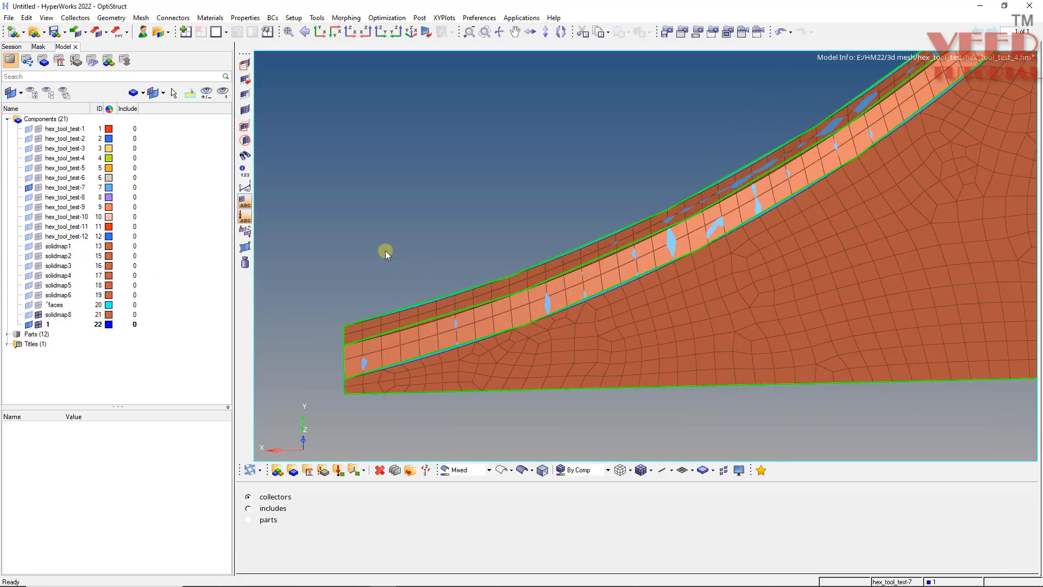
shift+drag(259, 230, 637, 378)
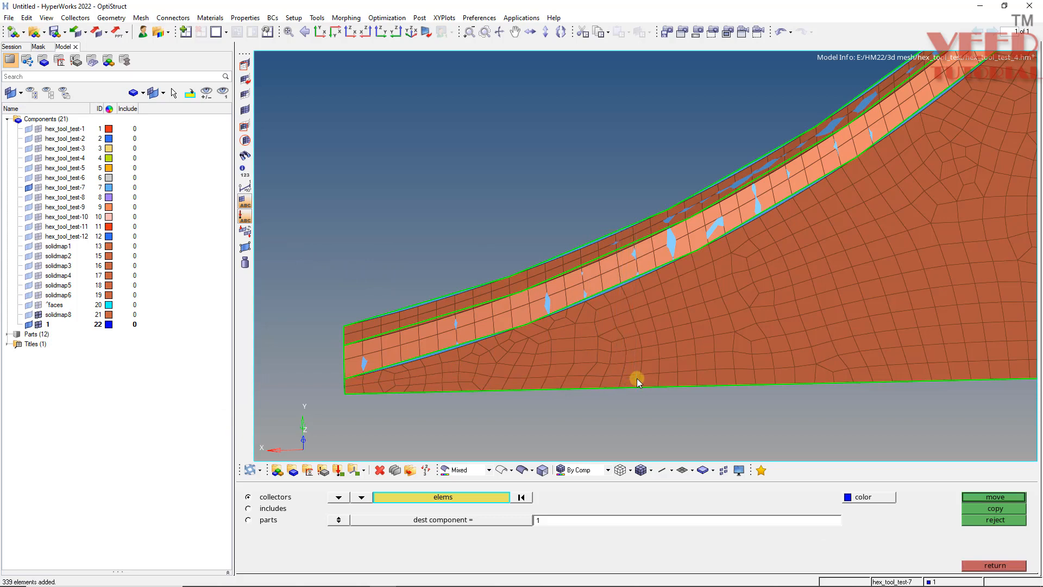
shift+drag(567, 295, 655, 408)
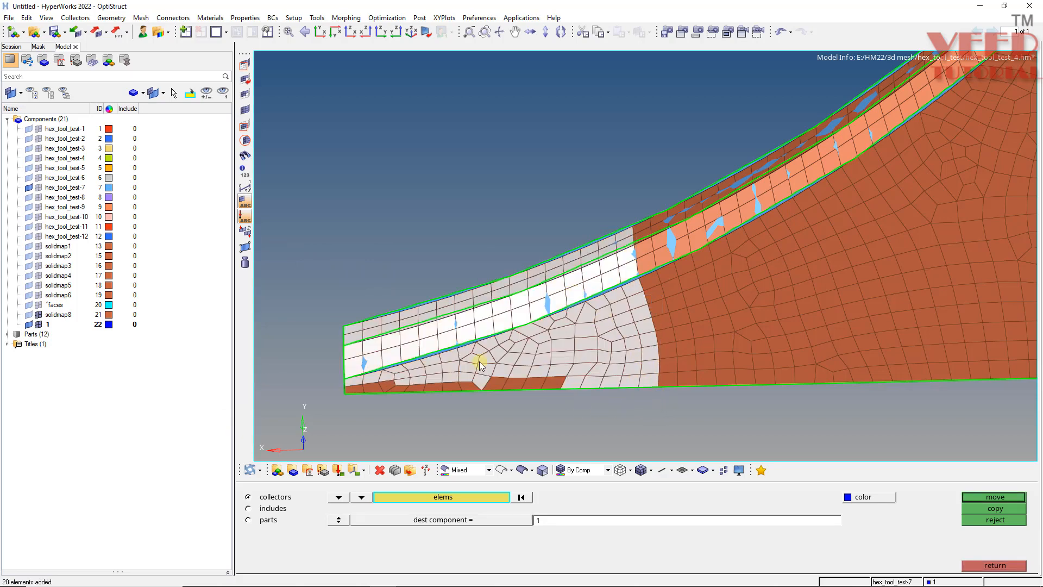
shift+drag(306, 281, 585, 410)
ctrl+drag(551, 263, 652, 374)
ctrl+scroll(566, 178, up, 3)
click(635, 230)
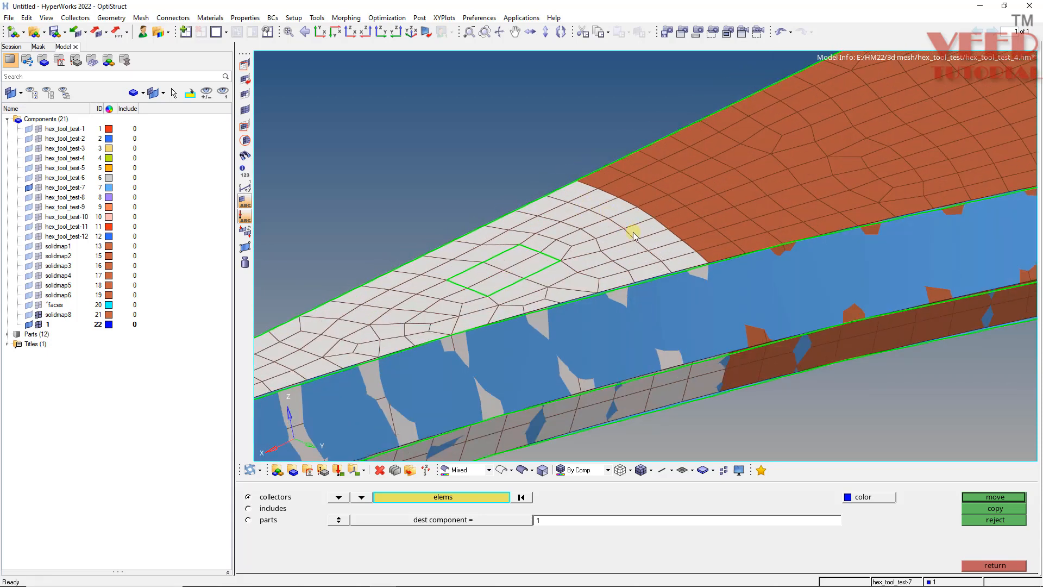
ctrl+scroll(603, 244, down, 3)
ctrl+drag(691, 309, 612, 220)
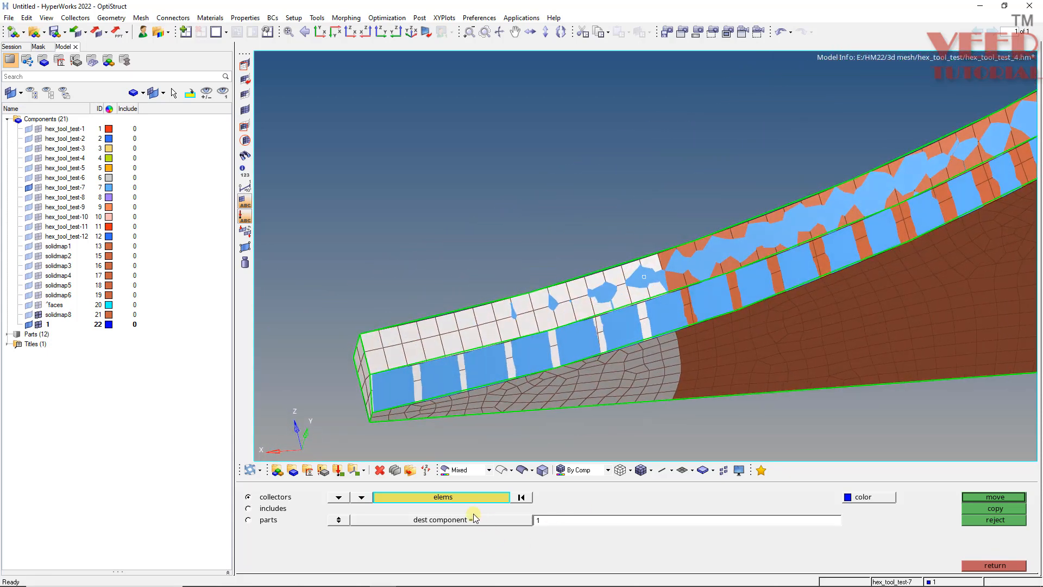
click(986, 498)
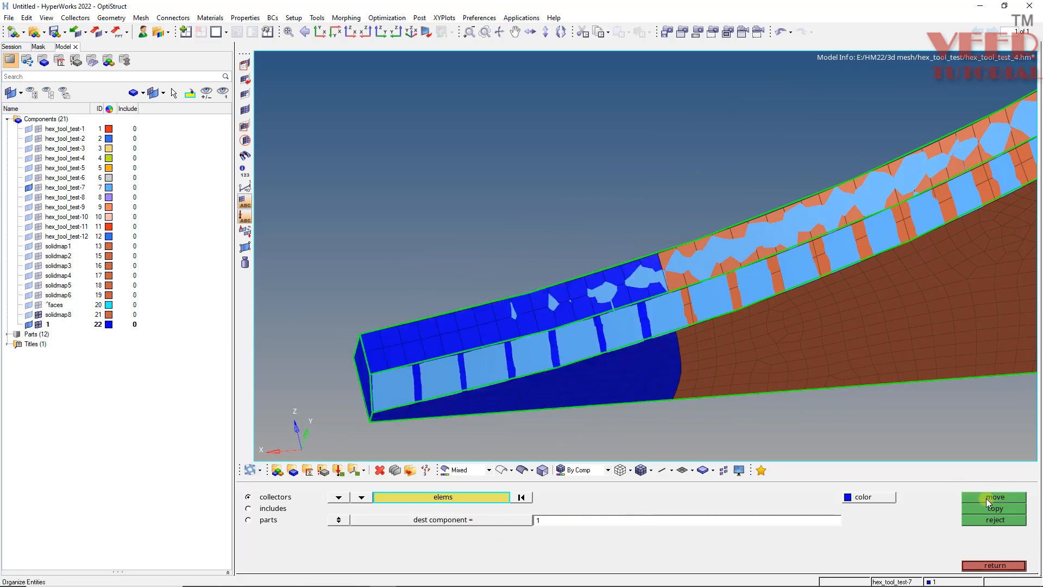
Step: Hide component 1's elements and examine the cut end of the remaining solidmap8 mesh
click(38, 324)
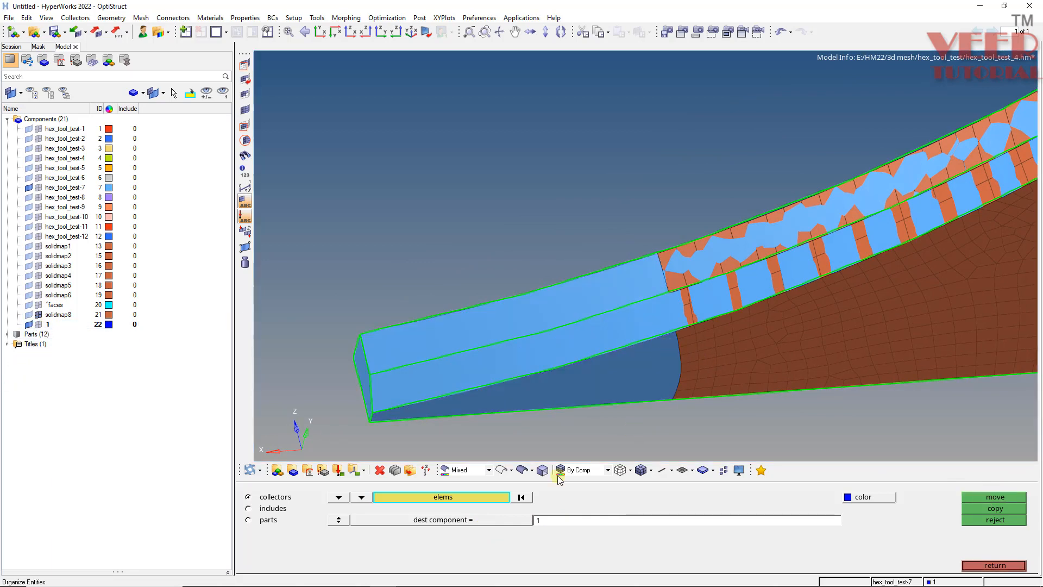
click(500, 472)
mouse_move(694, 329)
ctrl+mouse_down()
mouse_move(768, 366)
mouse_move(878, 298)
mouse_move(553, 355)
mouse_move(487, 284)
mouse_move(534, 308)
mouse_move(439, 332)
mouse_move(552, 262)
mouse_move(477, 288)
mouse_move(696, 282)
mouse_move(446, 397)
mouse_move(456, 353)
mouse_move(432, 337)
ctrl+mouse_up()
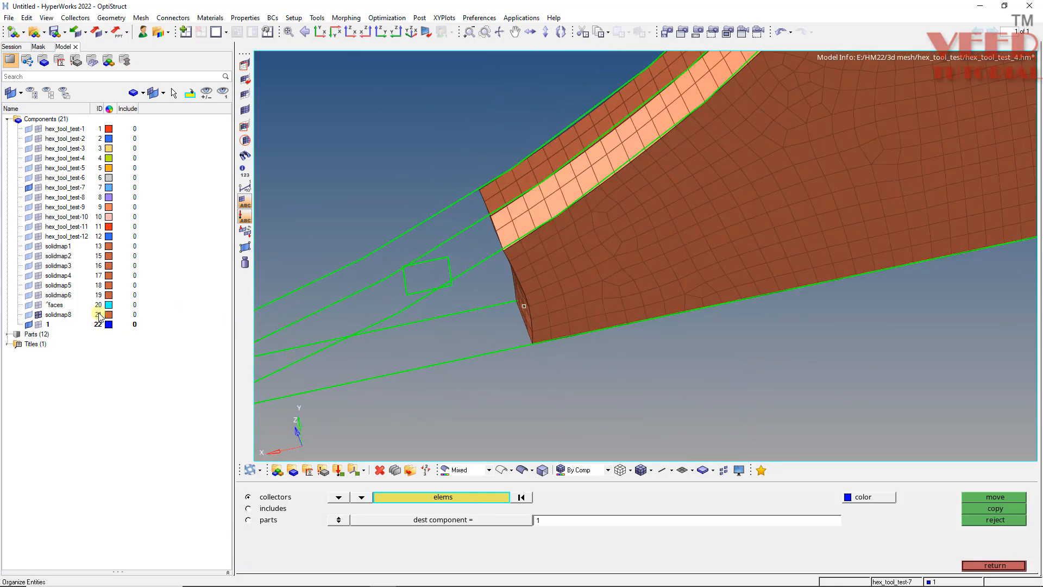
Step: Hide solidmap8's elements and display component 1's elements together with those of hex_tool_test-7
click(39, 325)
click(39, 325)
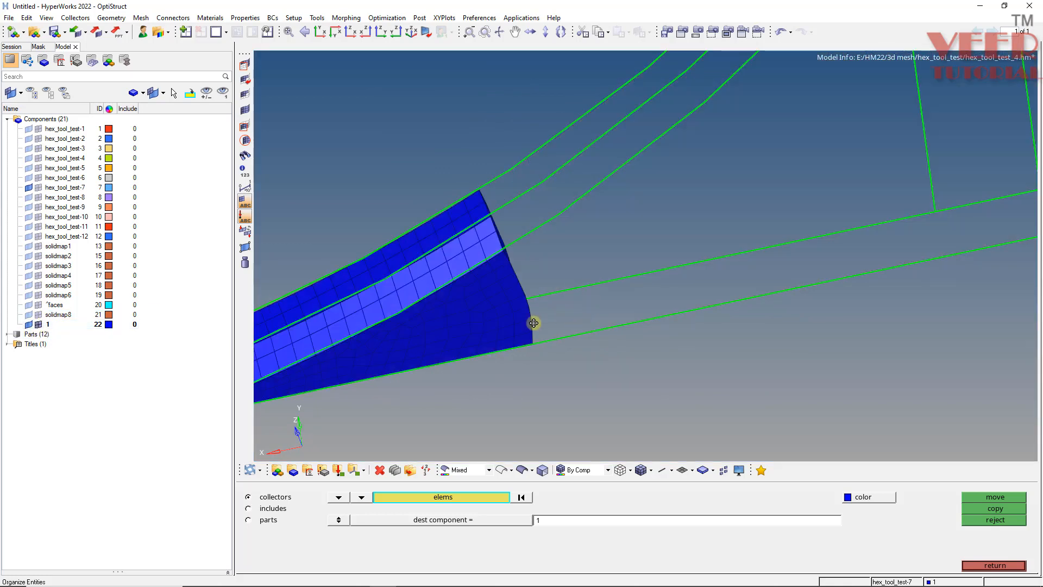
mouse_move(534, 323)
ctrl+mouse_down()
mouse_move(413, 272)
mouse_move(603, 370)
mouse_move(623, 432)
mouse_move(540, 354)
mouse_move(517, 268)
mouse_move(463, 298)
mouse_move(545, 238)
ctrl+mouse_up()
click(38, 187)
ctrl+drag(620, 246, 276, 224)
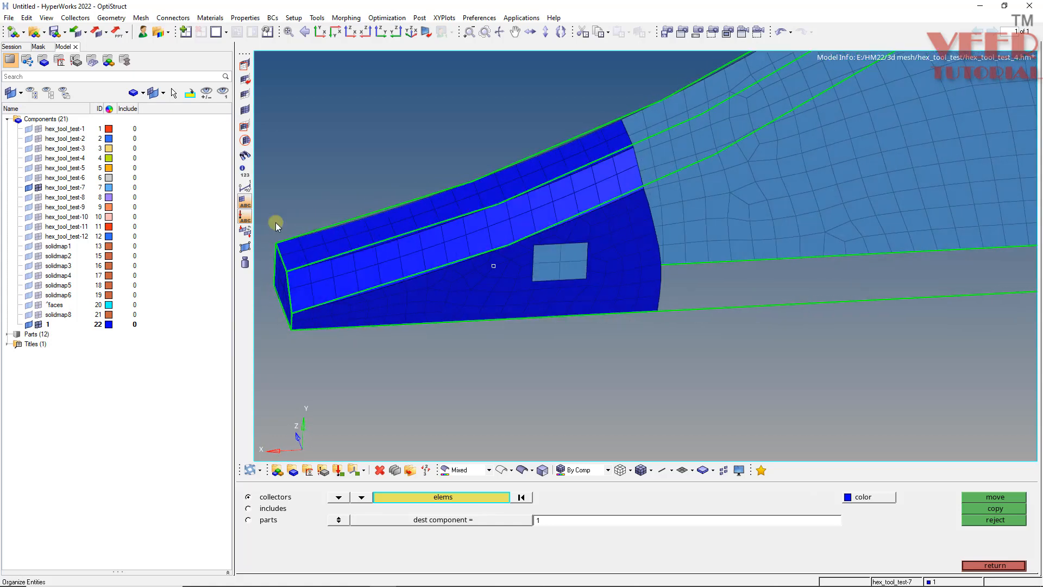
Step: Change component 1's color to light pink and leave the organize tool
click(109, 325)
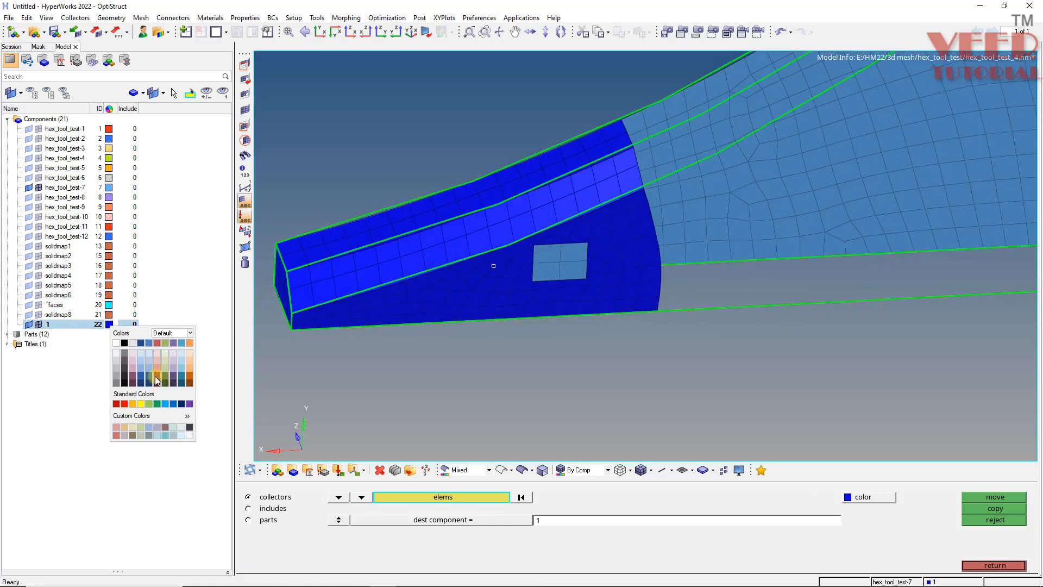
click(135, 364)
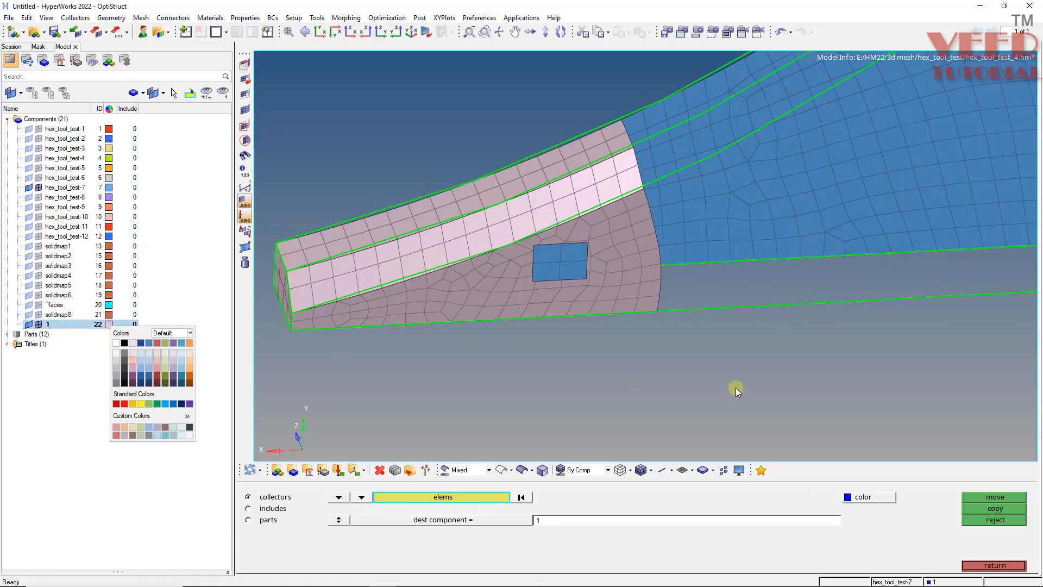
click(994, 565)
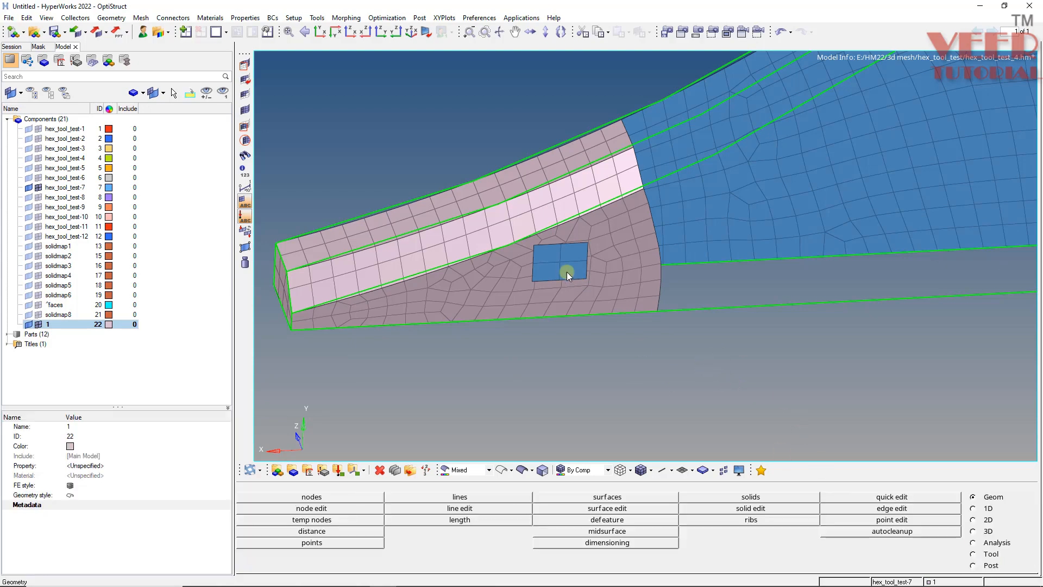
Step: Examine how component 1's mesh lines up with the four-element patch on the tip's side face
mouse_move(652, 272)
ctrl+mouse_down()
mouse_move(528, 274)
mouse_move(628, 273)
mouse_move(610, 289)
mouse_move(661, 298)
mouse_move(652, 284)
ctrl+mouse_up()
ctrl+scroll(652, 282, down, 3)
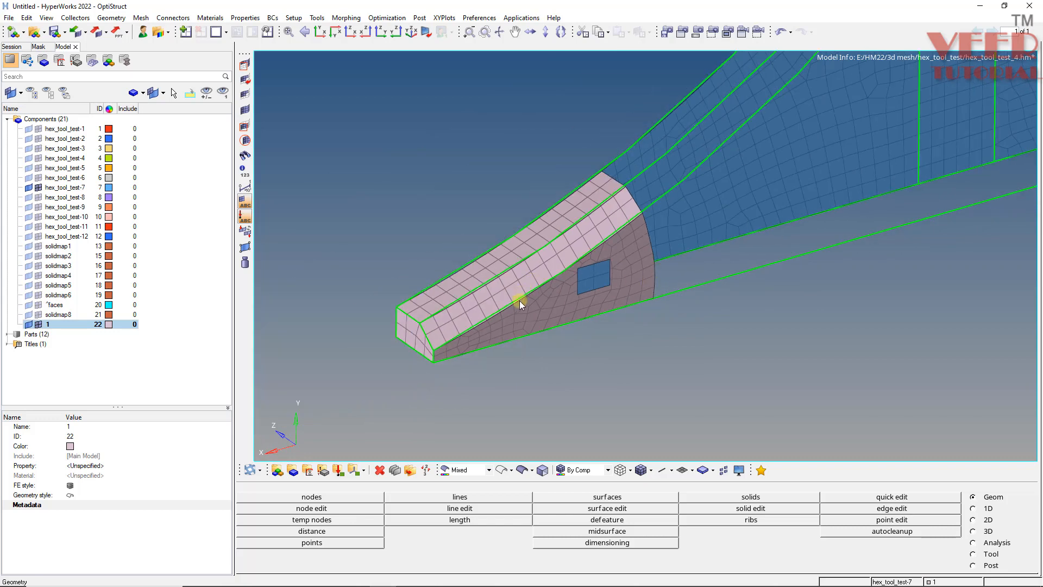
ctrl+scroll(520, 299, up, 3)
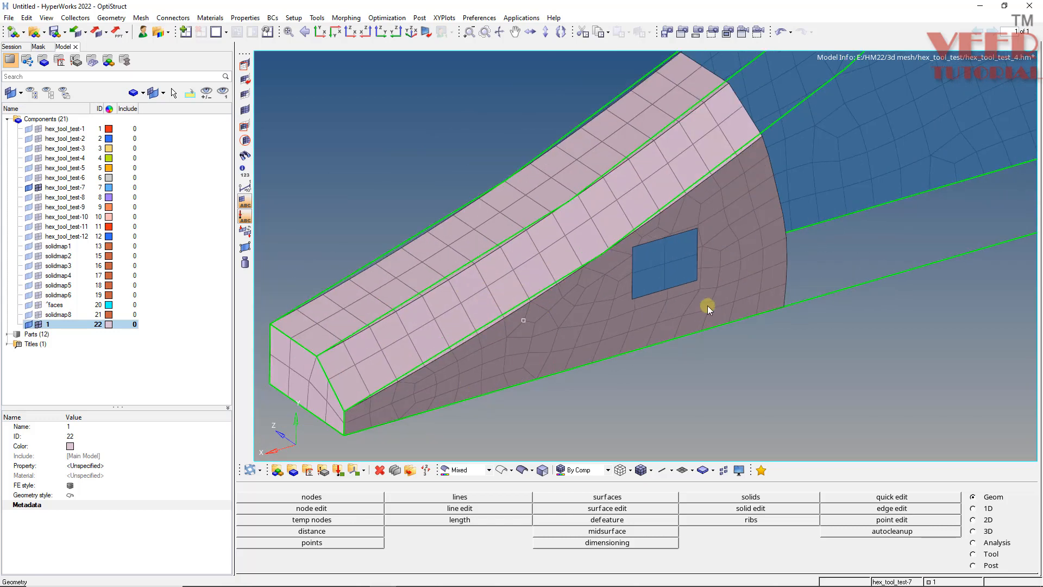
mouse_move(449, 243)
ctrl+mouse_down()
mouse_move(624, 279)
mouse_move(368, 227)
ctrl+mouse_up()
mouse_move(409, 275)
ctrl+mouse_down()
mouse_move(471, 251)
mouse_move(379, 195)
mouse_move(406, 298)
mouse_move(510, 320)
mouse_move(535, 299)
mouse_move(529, 336)
ctrl+mouse_up()
ctrl+right_drag(660, 280, 709, 253)
ctrl+scroll(673, 276, up, 4)
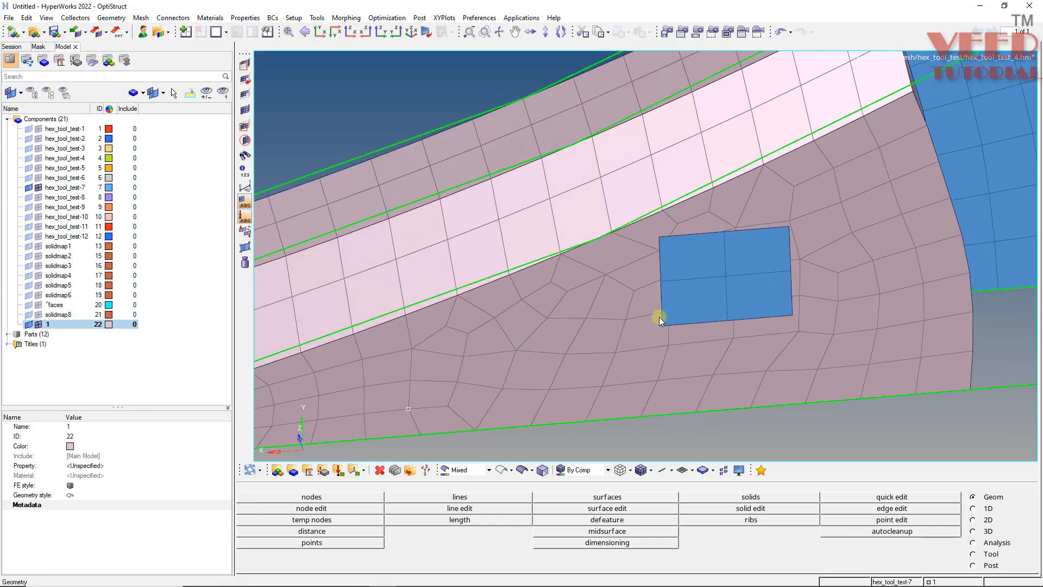
mouse_move(659, 317)
ctrl+mouse_down()
mouse_move(677, 311)
mouse_move(667, 311)
ctrl+mouse_up()
key(F2)
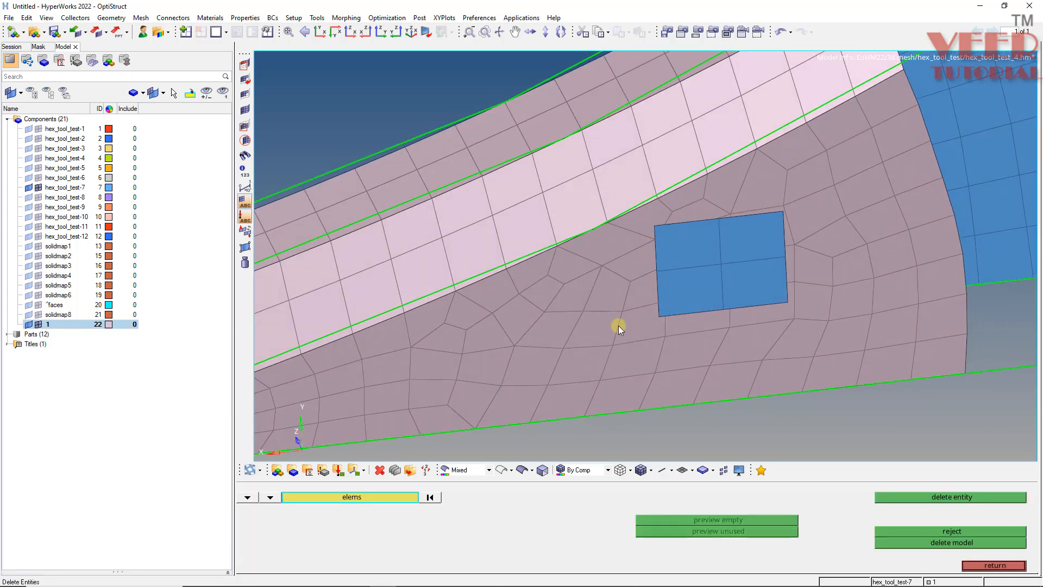
middle_click(627, 315)
click(650, 326)
key(Escape)
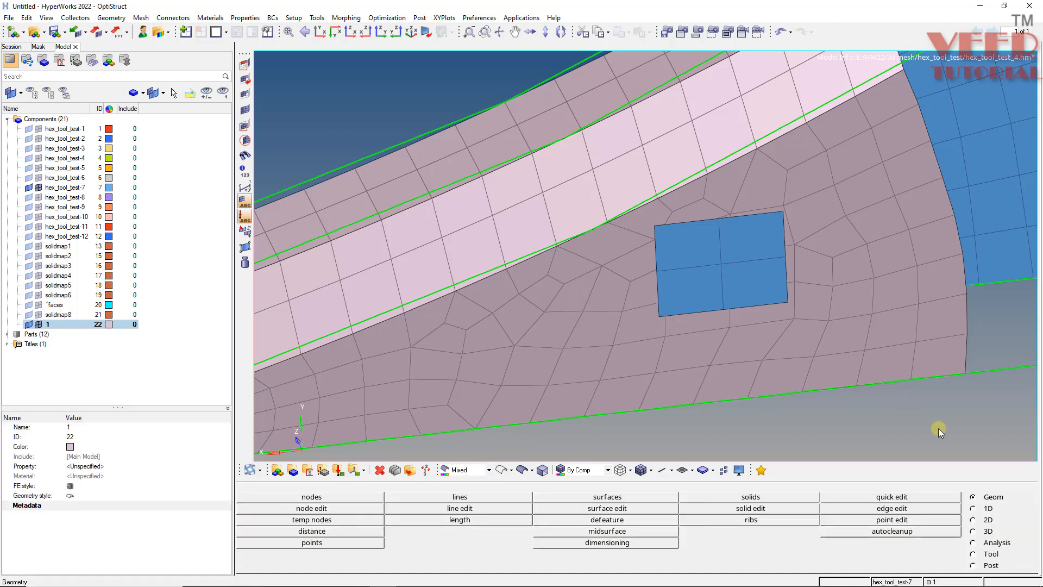
Step: Find the faces of component 1's solid elements with a tolerance of 0.010
key(shift+F4)
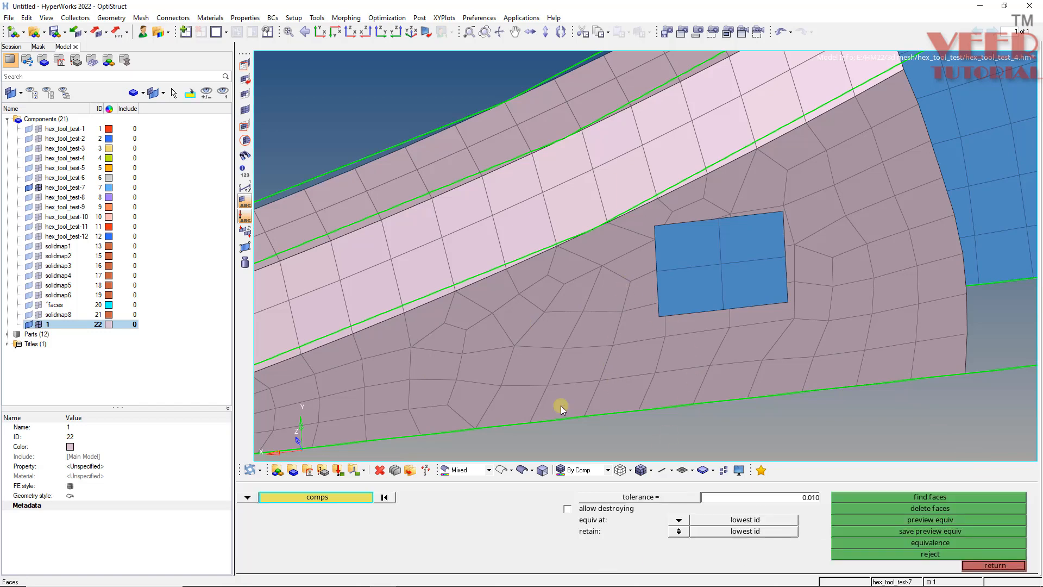
click(486, 305)
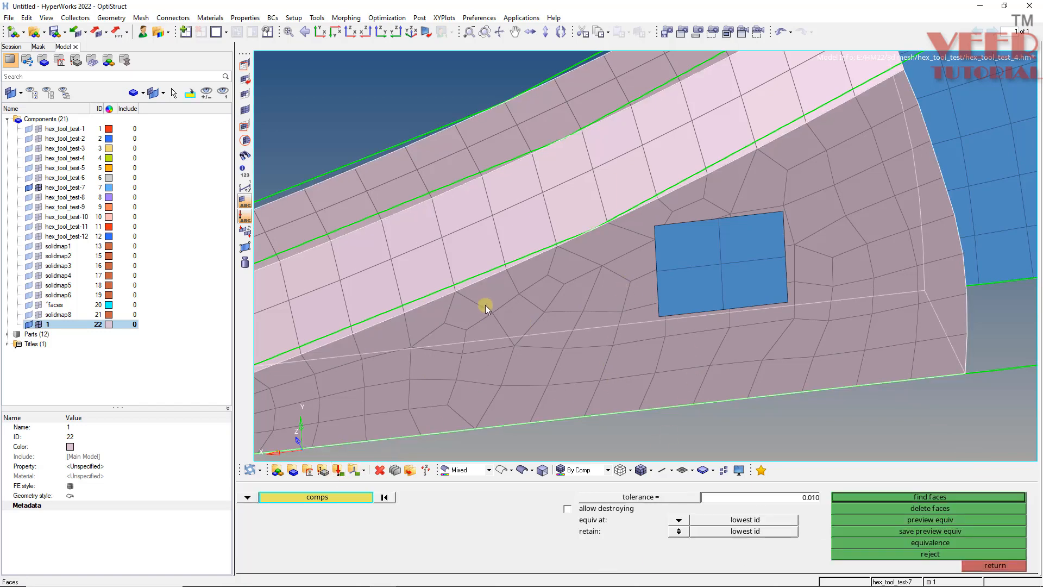
click(922, 499)
scroll(452, 263, down, 5)
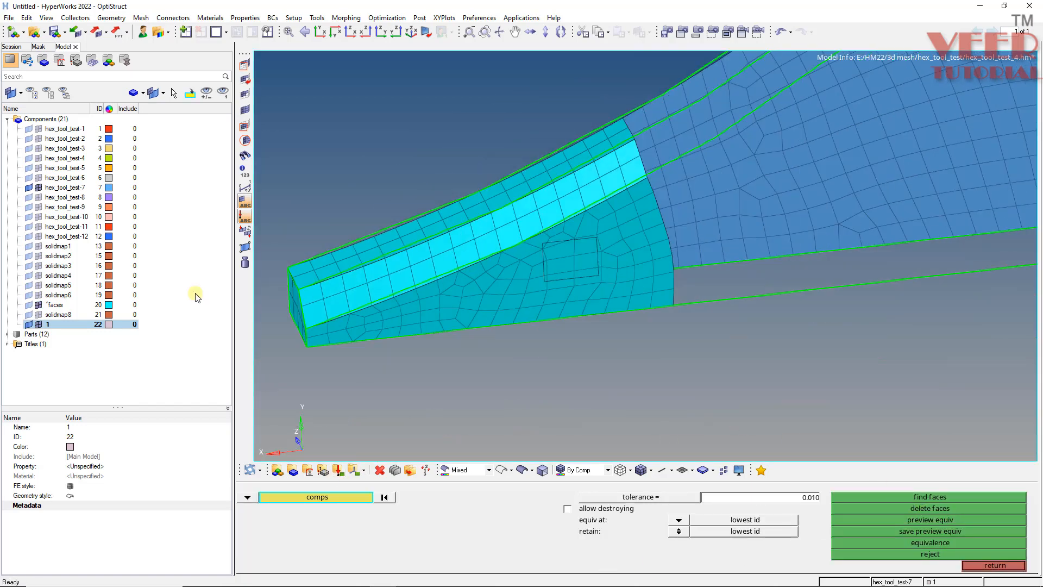
click(54, 306)
ctrl+drag(503, 340, 470, 345)
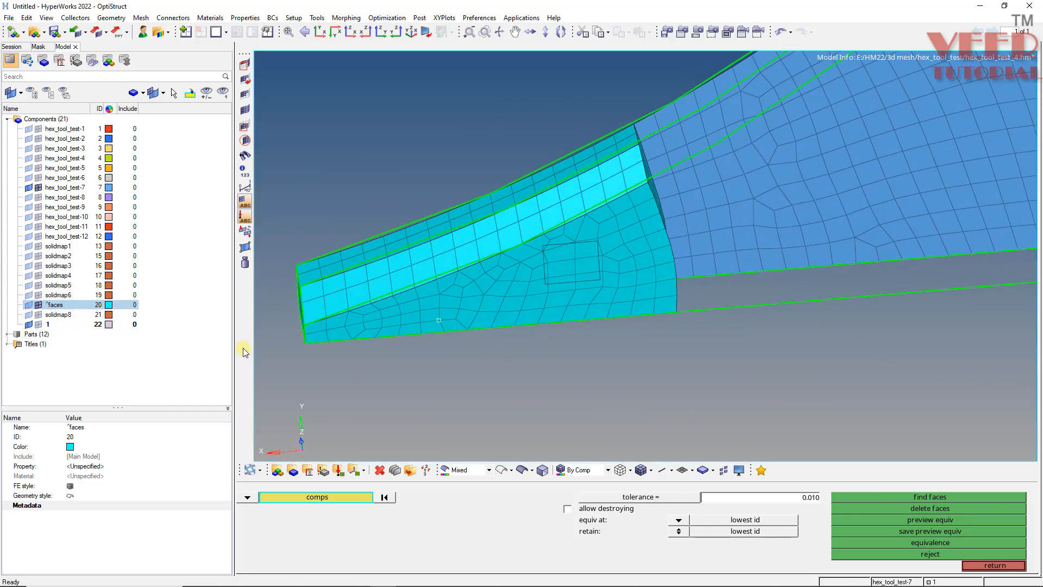
scroll(408, 293, up, 4)
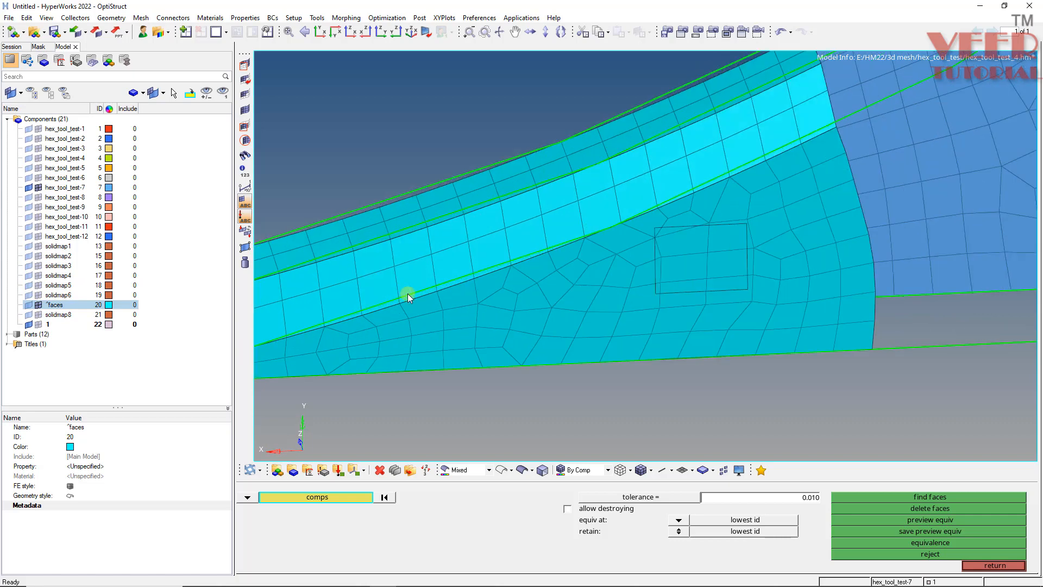
Step: Isolate component 1 so that only its solid elements are displayed
click(54, 324)
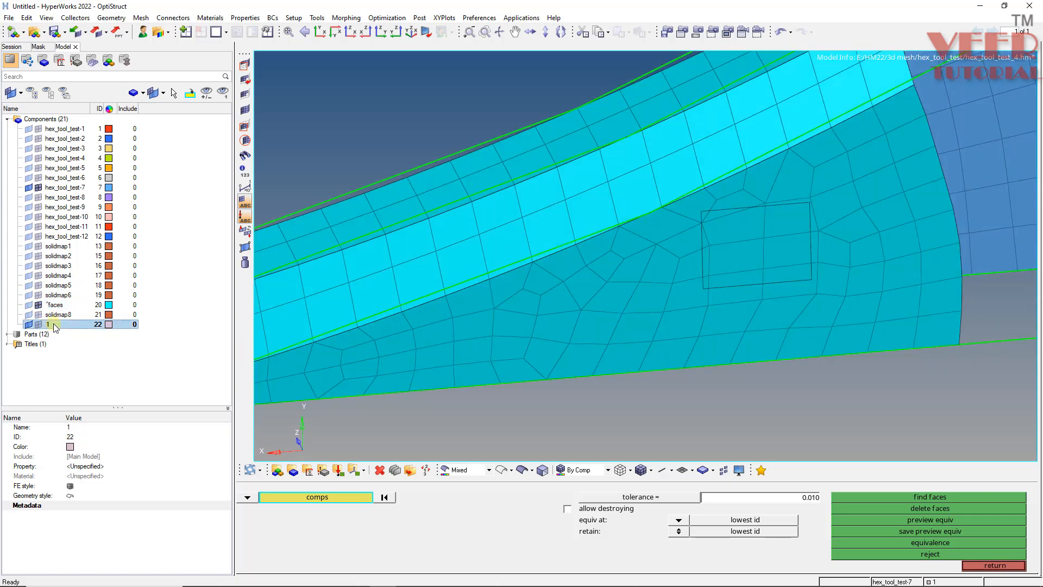
right_click(54, 325)
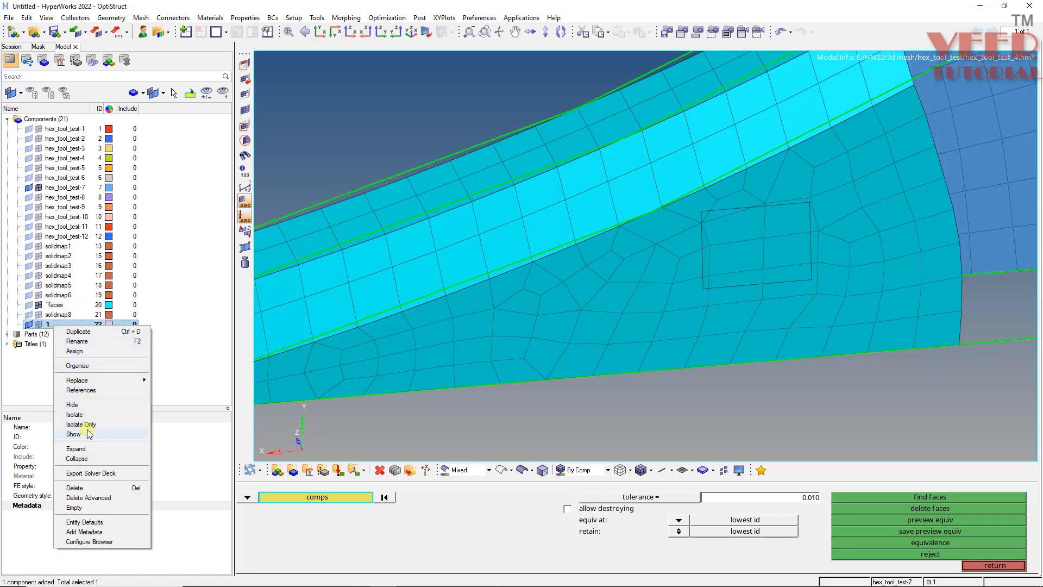
click(90, 434)
right_click(45, 325)
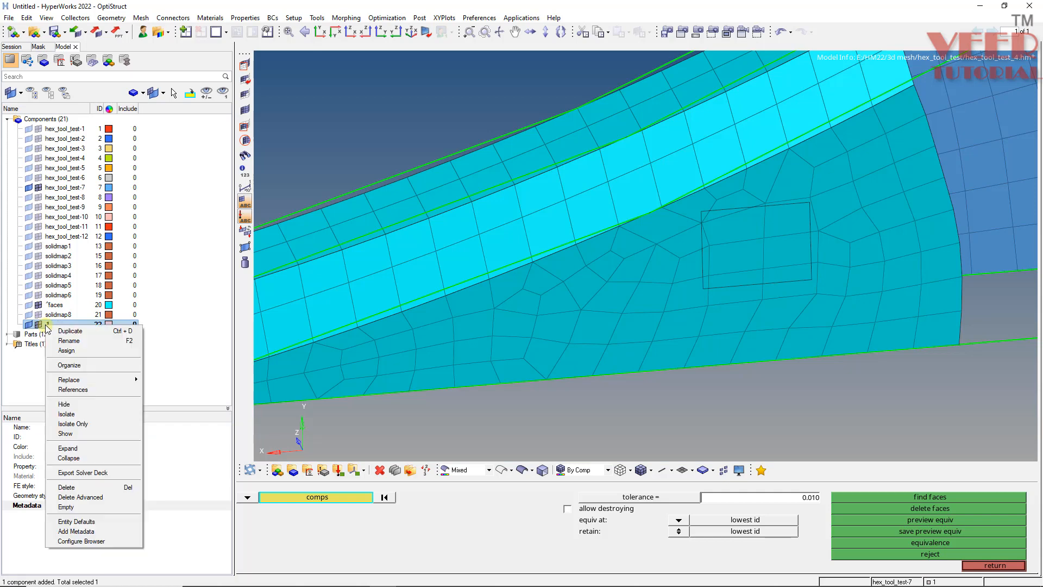
click(93, 414)
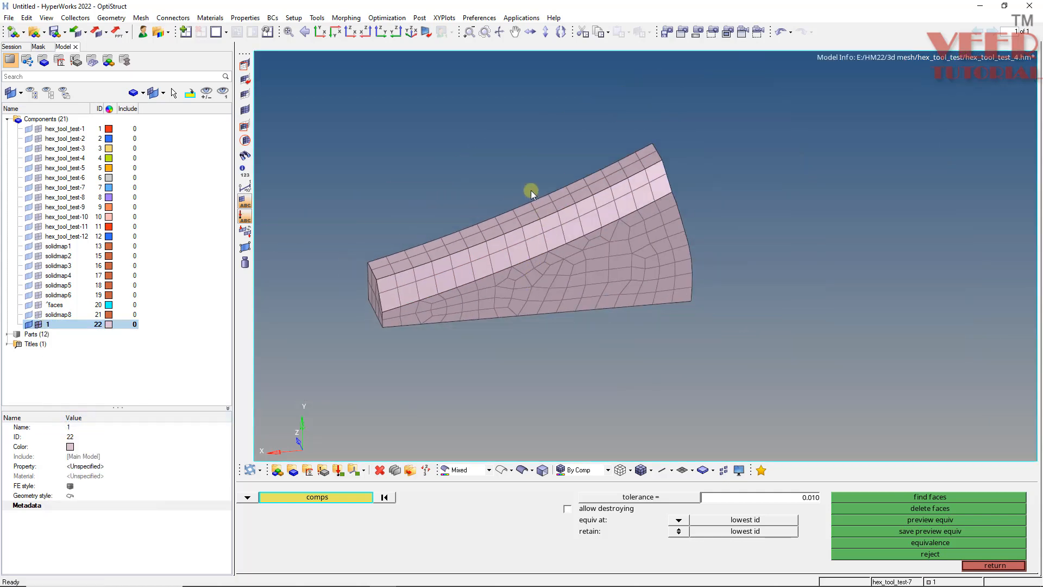
Step: Delete all of component 1's displayed solid elements
key(F2)
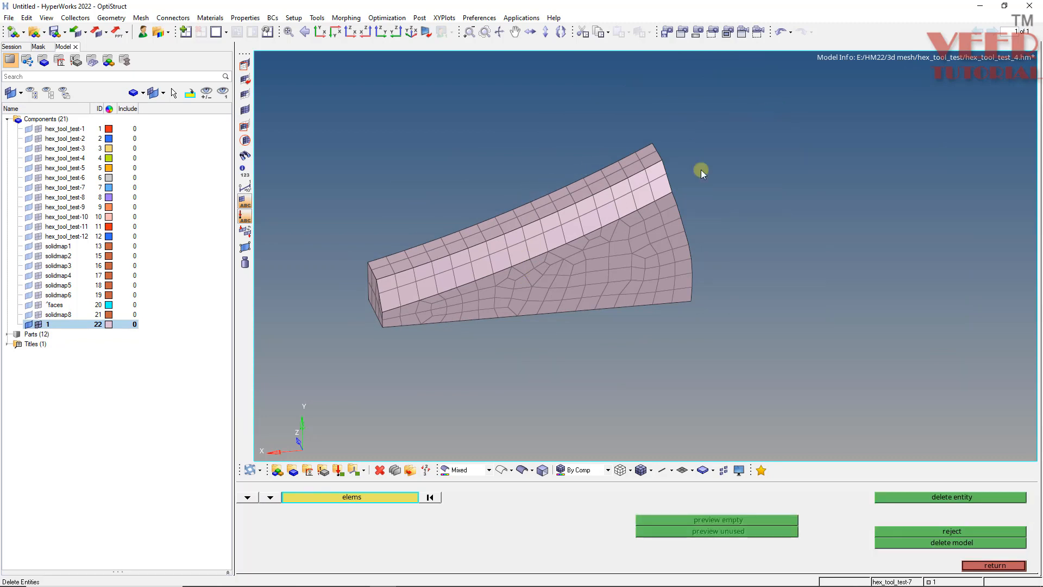
shift+drag(774, 106, 290, 439)
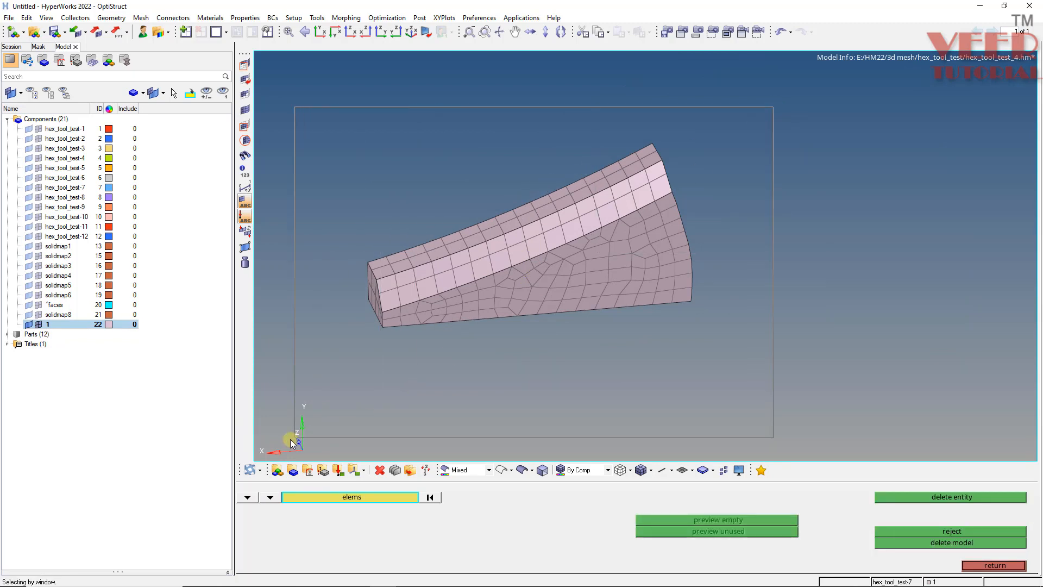
click(915, 495)
Step: Show the ^faces elements together with hex_tool_test-7's geometry and elements around the four-element patch
click(40, 318)
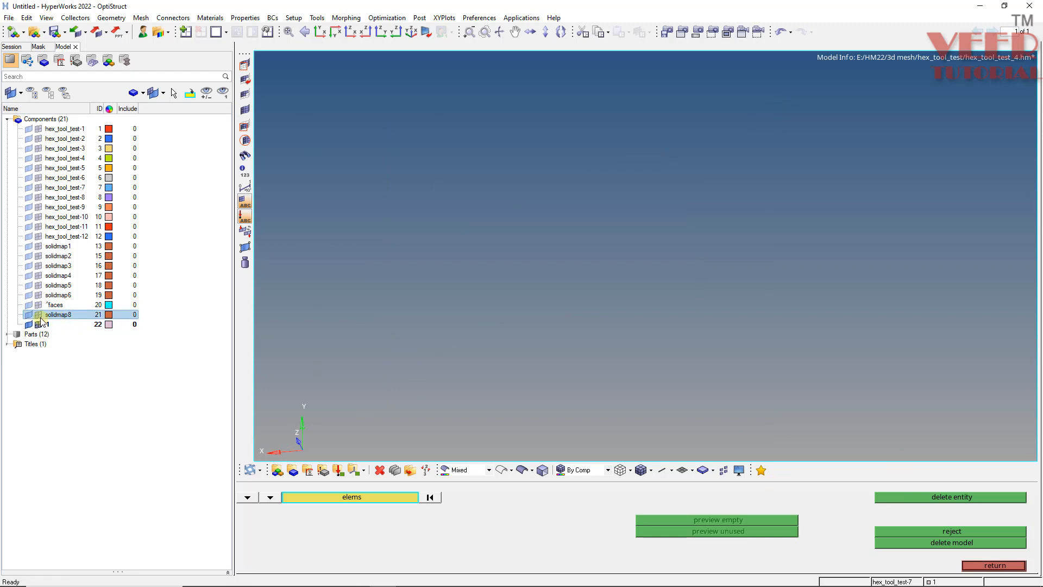
click(38, 305)
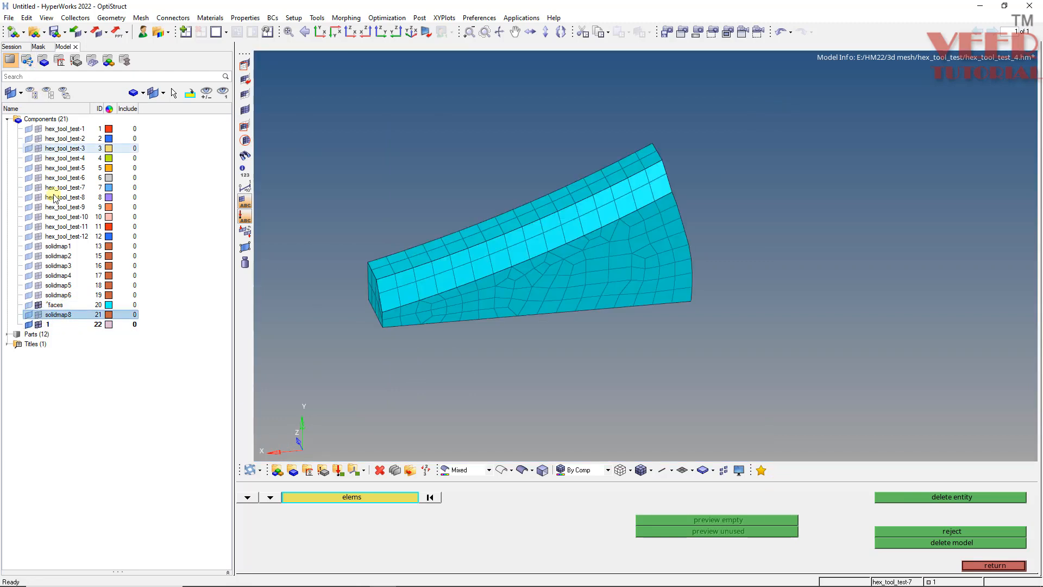
click(29, 188)
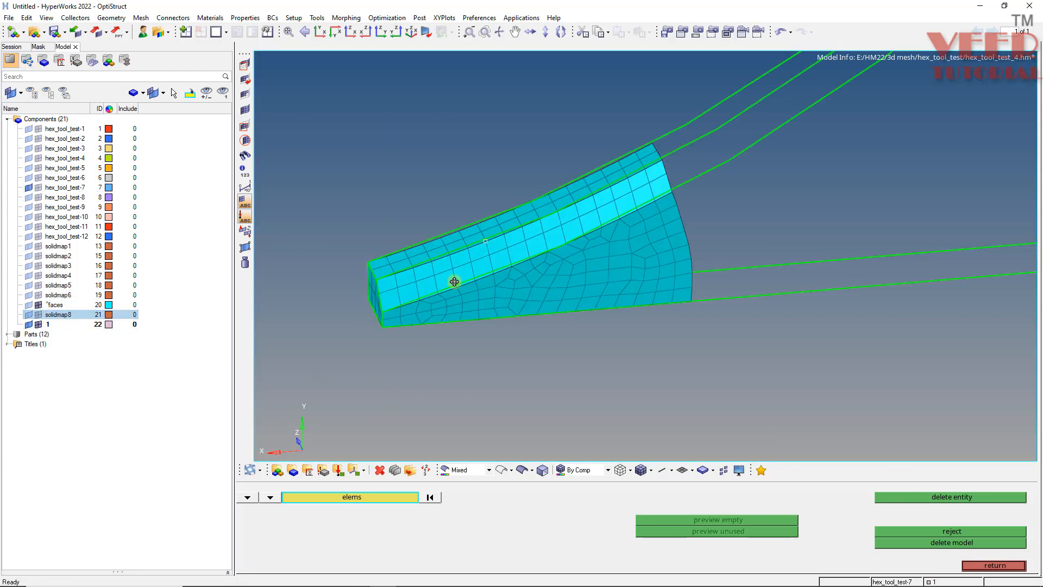
scroll(455, 281, up, 6)
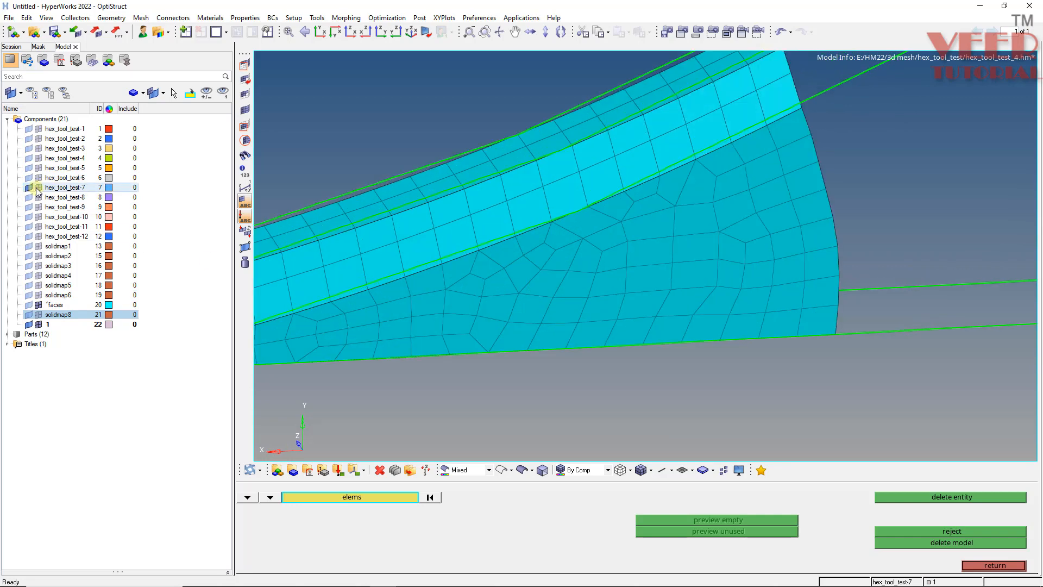
click(38, 187)
scroll(690, 283, up, 5)
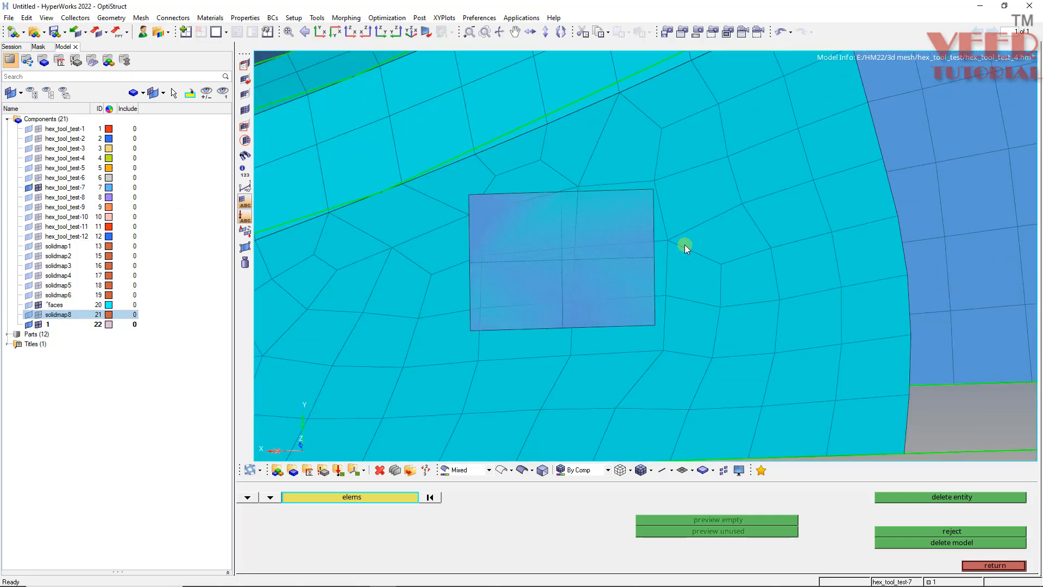
scroll(464, 302, down, 5)
scroll(418, 269, up, 3)
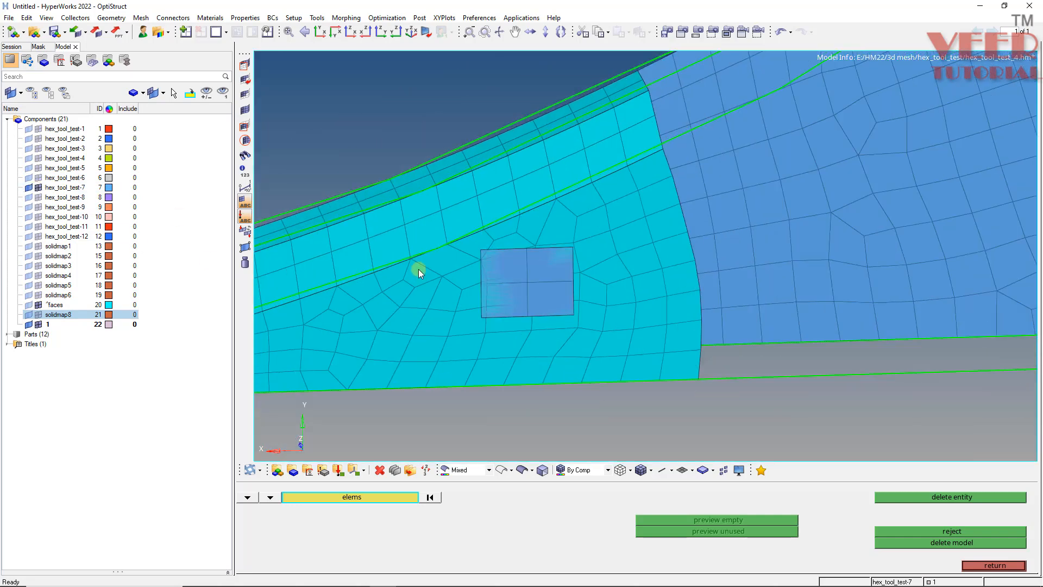
Step: Delete the ^faces elements surrounding the four-element patch on the side face, keeping the tip portion and the two columns beside hex_tool_test-7's mesh
click(436, 327)
click(408, 496)
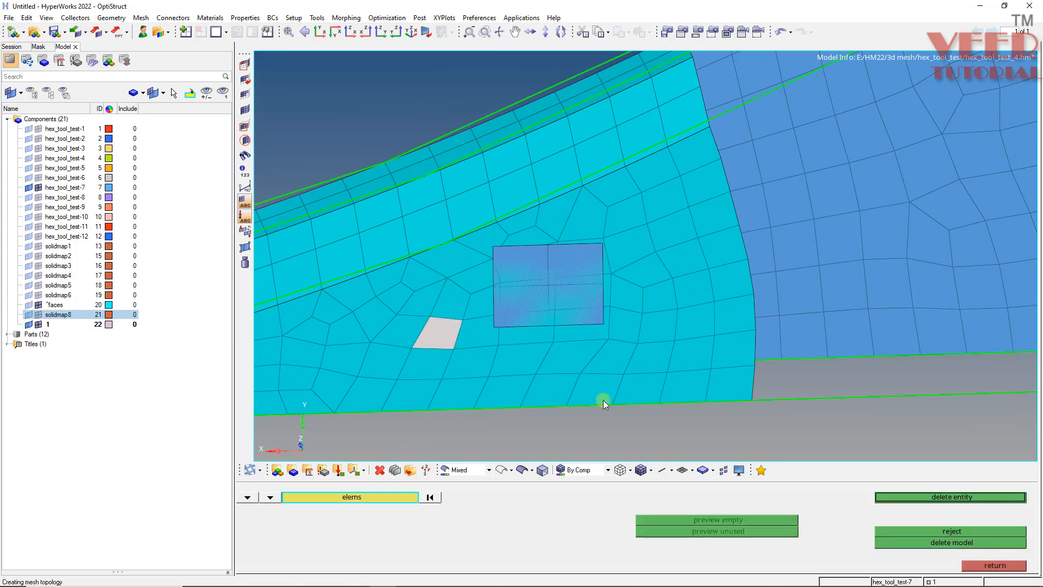
scroll(473, 309, down, 3)
scroll(348, 285, up, 4)
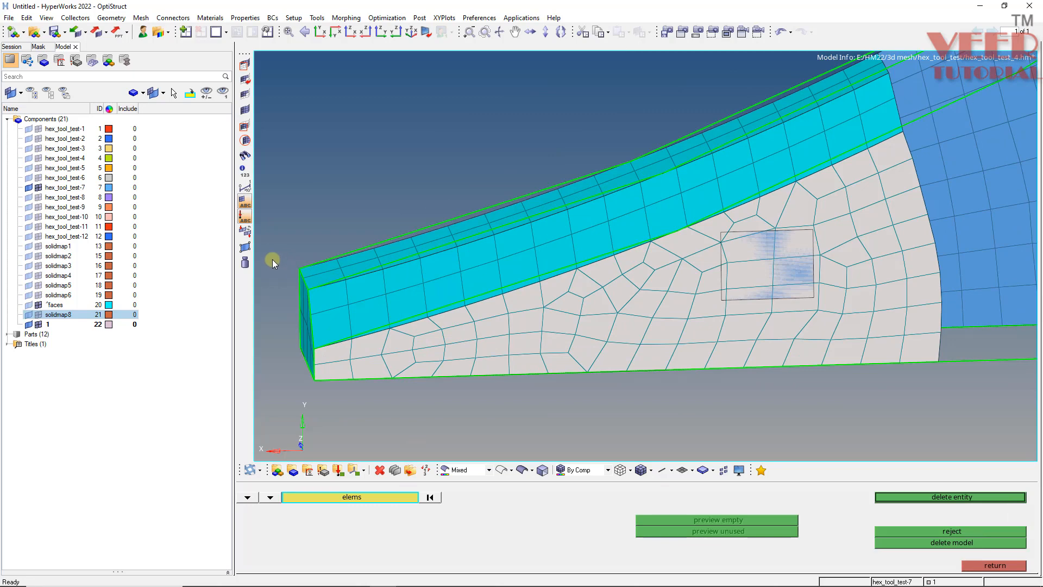
shift+right_drag(269, 250, 686, 429)
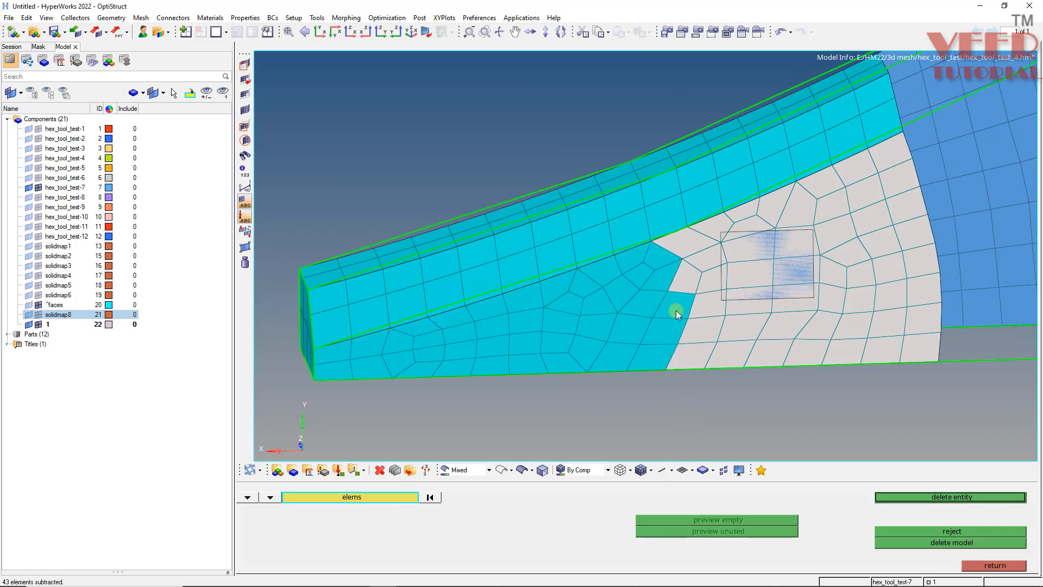
scroll(687, 278, down, 5)
scroll(750, 239, up, 4)
ctrl+click(569, 314)
ctrl+drag(601, 386, 523, 338)
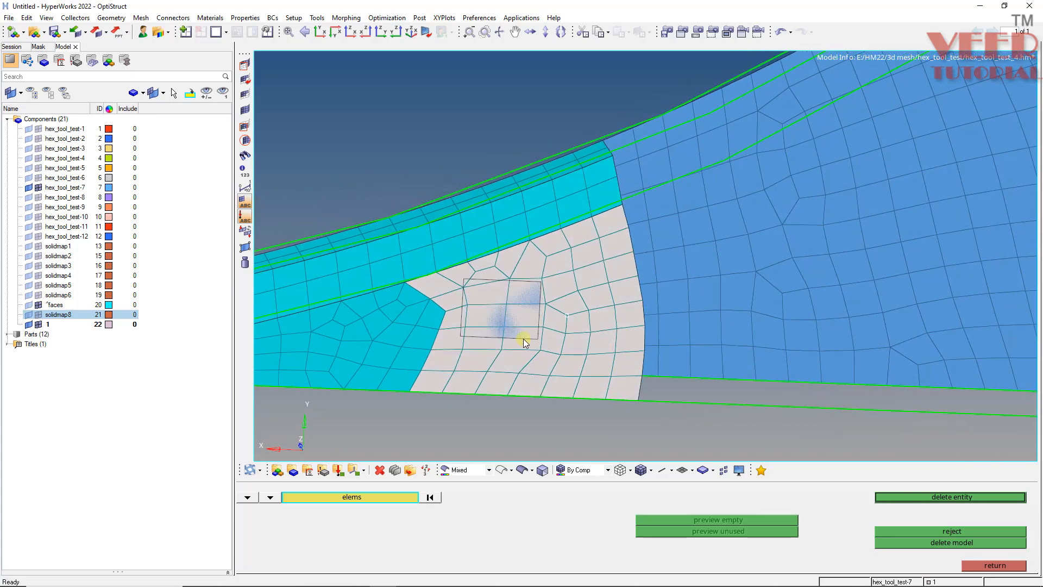
shift+right_drag(644, 192, 580, 419)
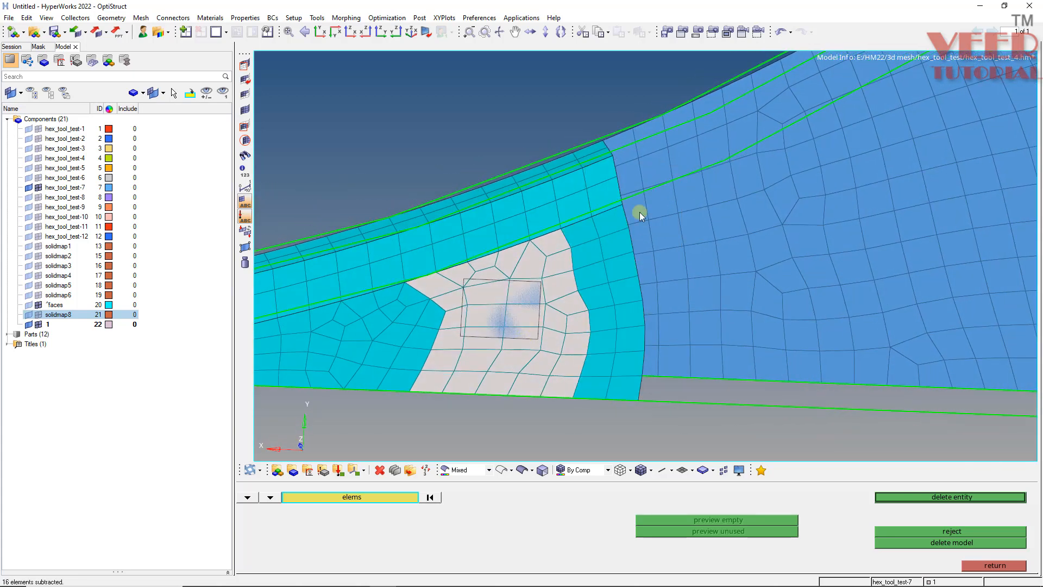
ctrl+drag(569, 374, 601, 366)
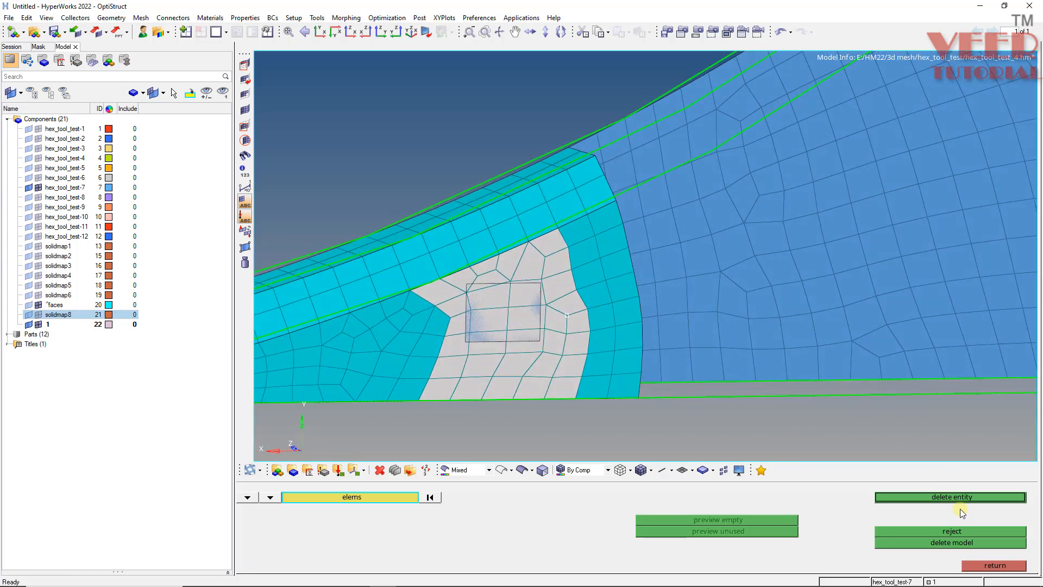
click(957, 496)
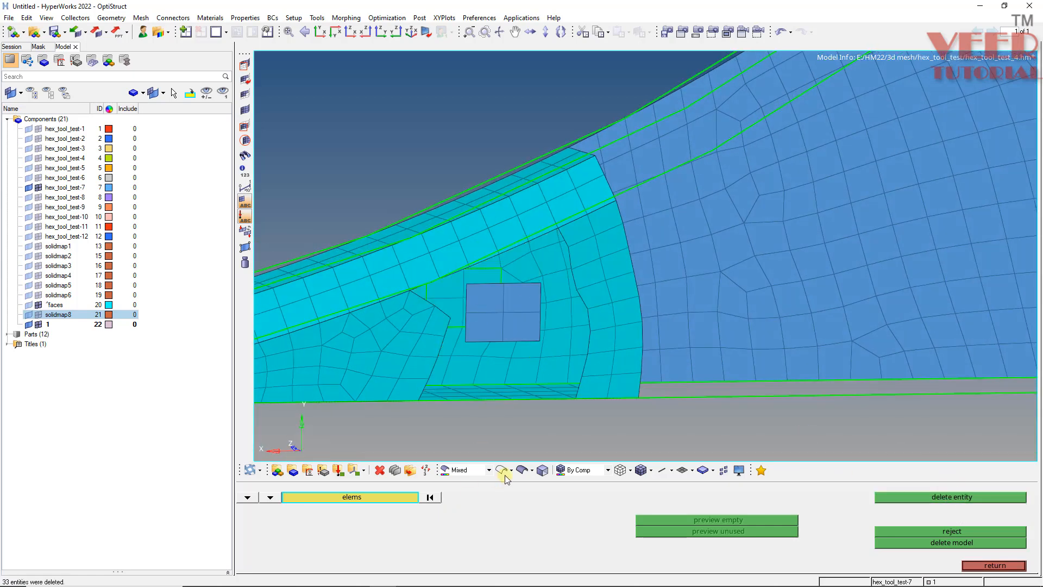
Step: Define a ruled mesh's first node path along the opening's upper boundary, including the upper two segments on the tip side and three opposite
ctrl+drag(525, 279, 543, 300)
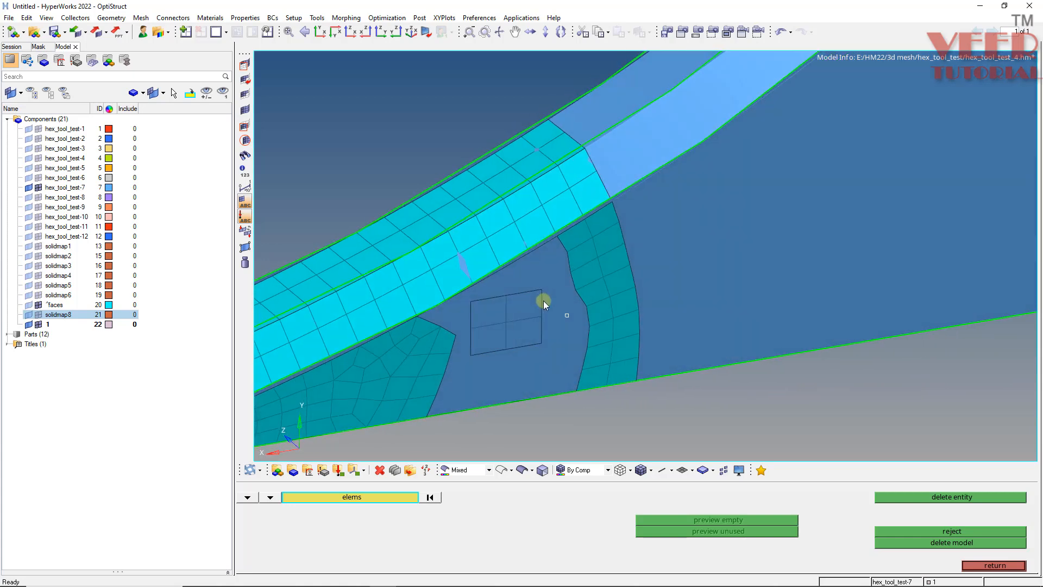
scroll(483, 351, up, 3)
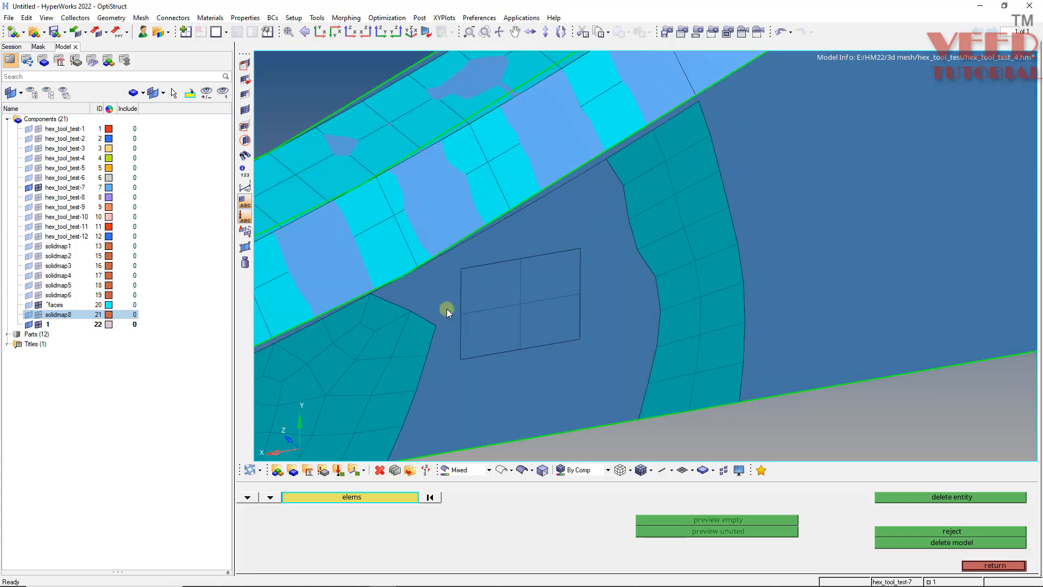
key(Escape)
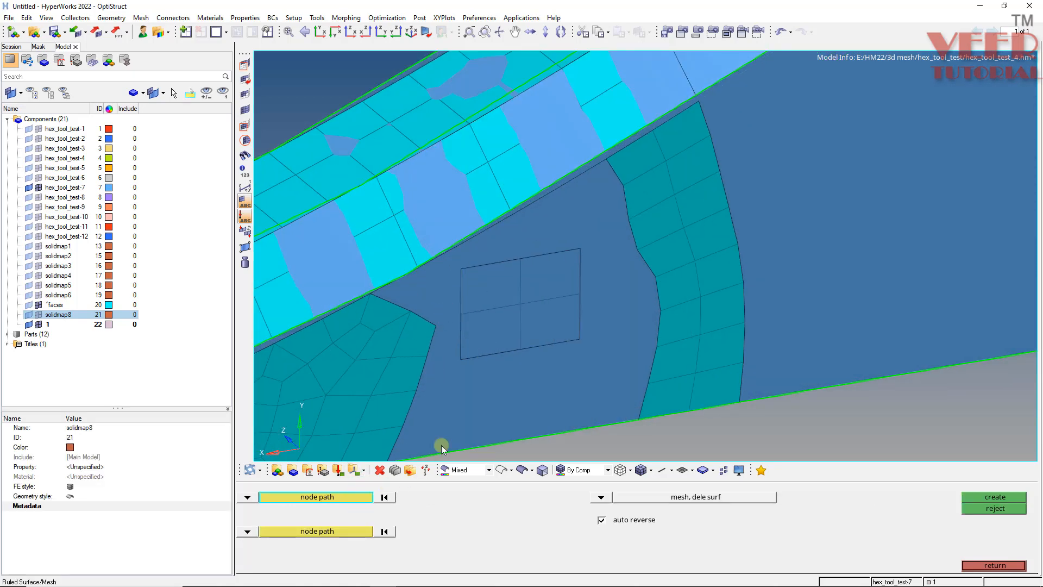
scroll(459, 288, down, 1)
scroll(449, 300, down, 1)
scroll(448, 300, up, 2)
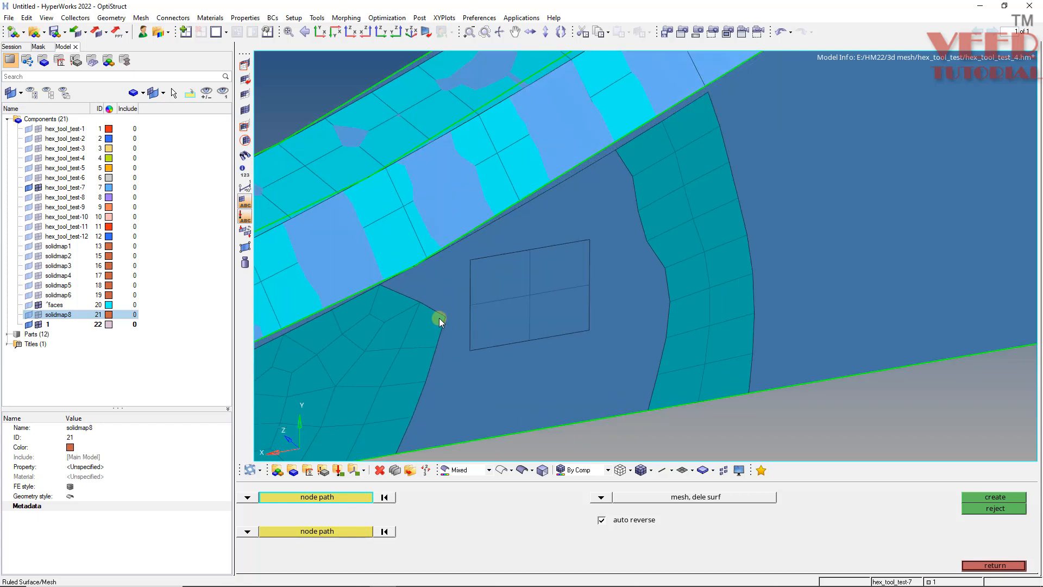
click(443, 317)
click(379, 284)
click(503, 470)
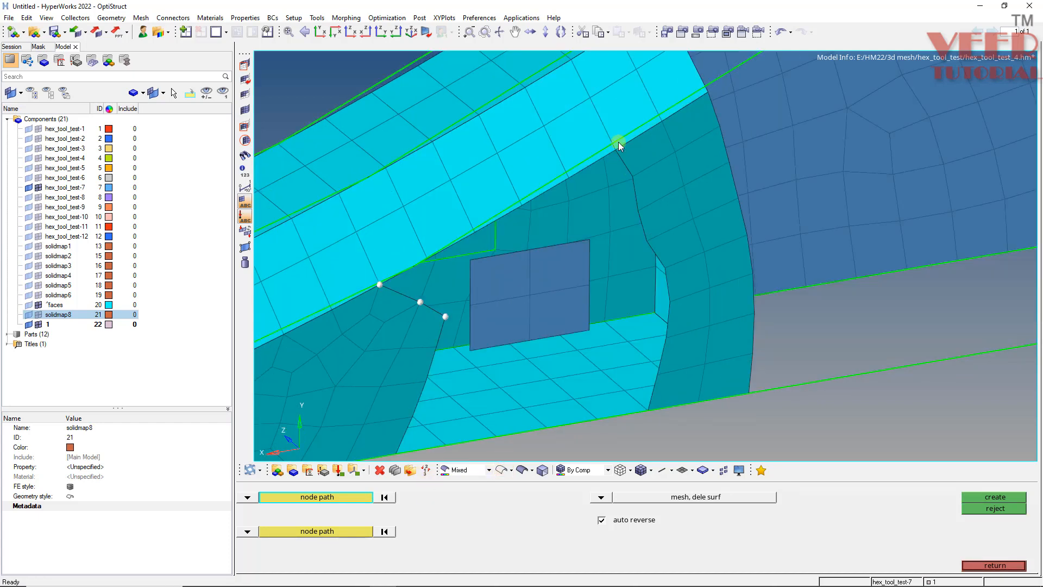
click(619, 151)
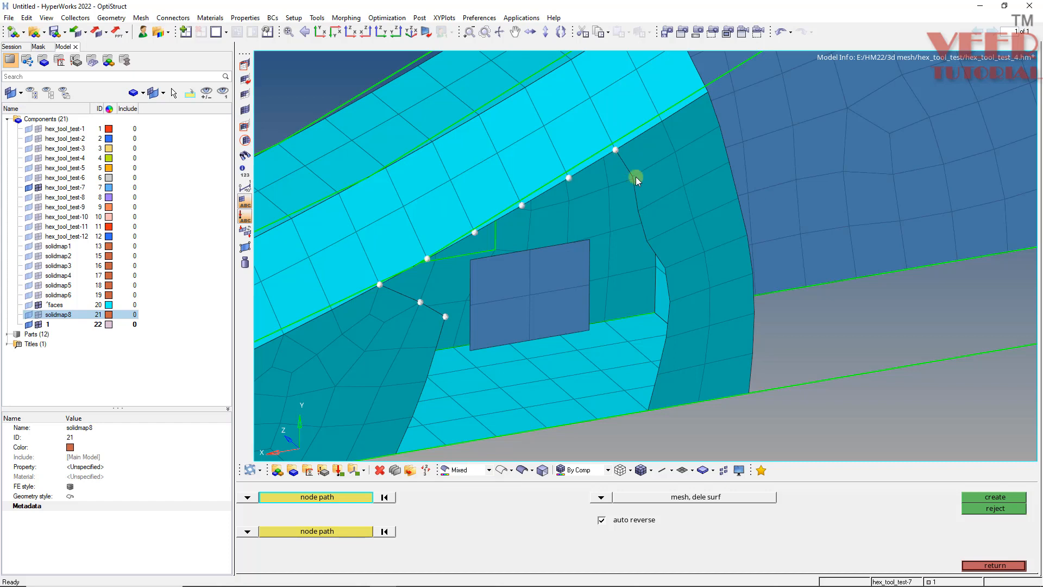
click(656, 242)
click(522, 470)
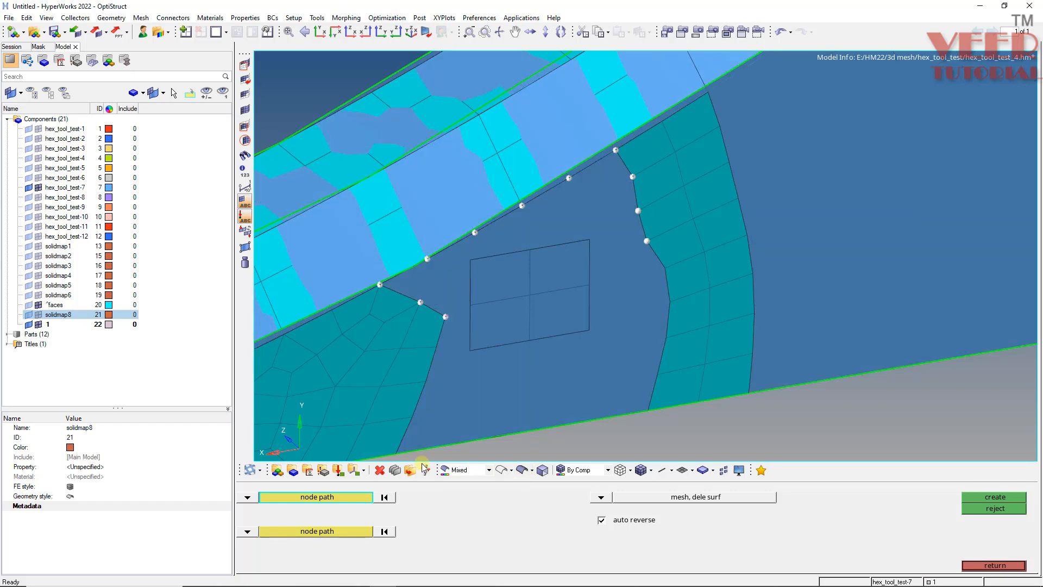
Step: Define the second node path around the upper half of the four-element patch and create the ruled mesh with mesh, dele surf
click(351, 531)
click(481, 302)
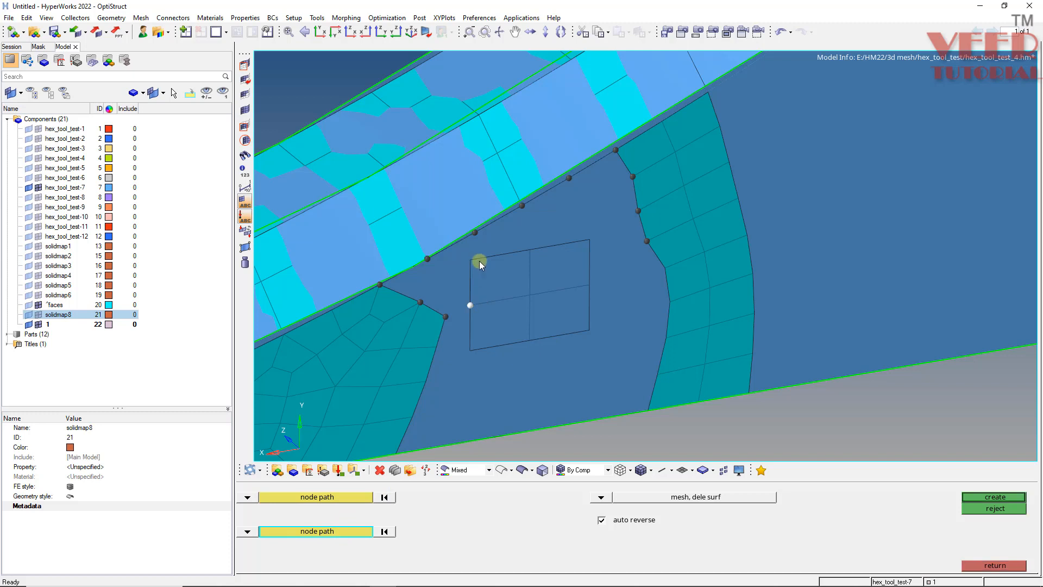
click(479, 261)
click(593, 283)
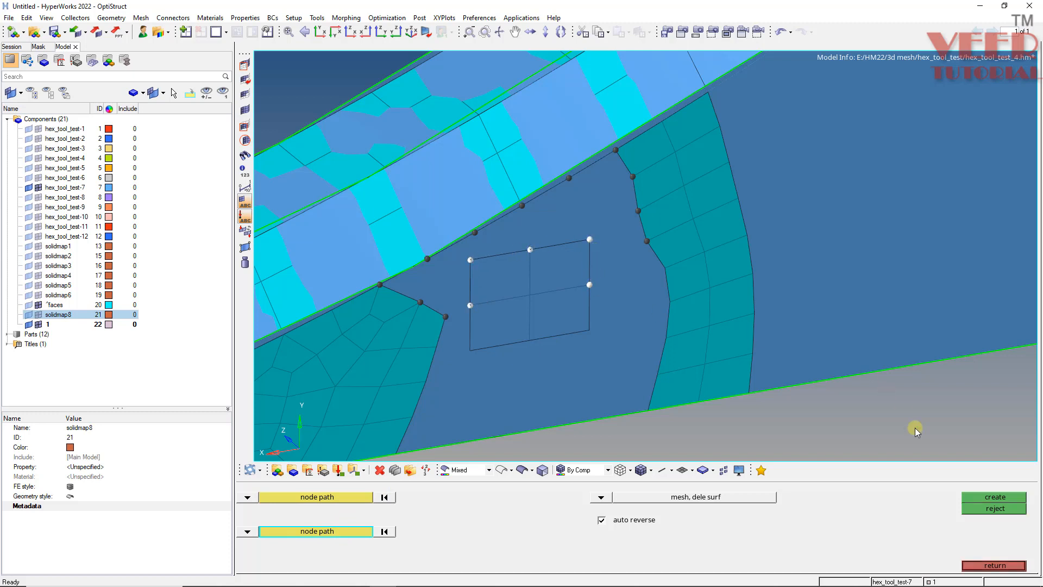
click(992, 498)
middle_click(717, 300)
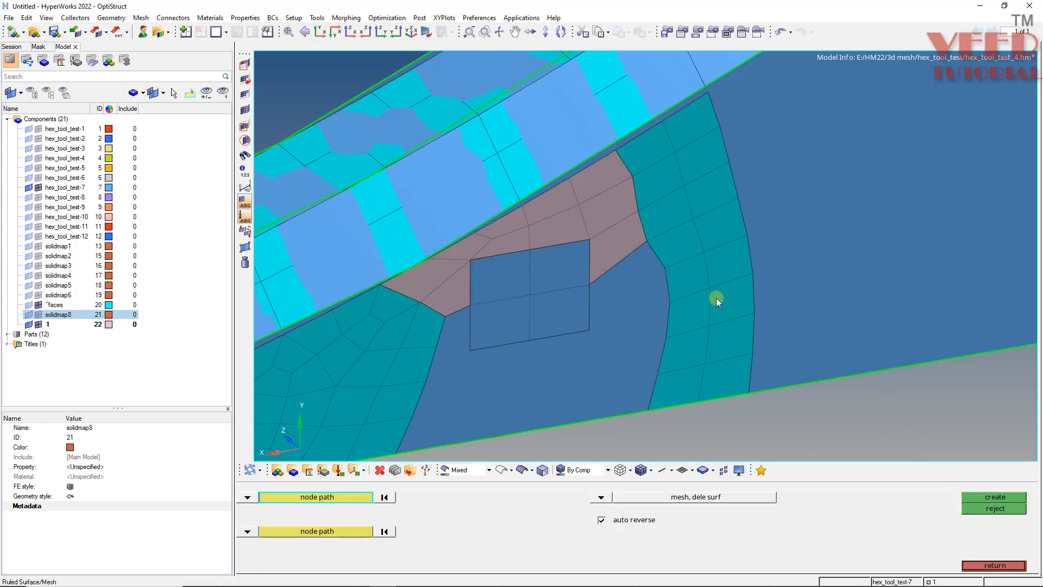
Step: Define another ruled mesh's first node path along the opening's remaining tip-side boundary, its lower edge and the opposite boundary
ctrl+drag(575, 215, 566, 316)
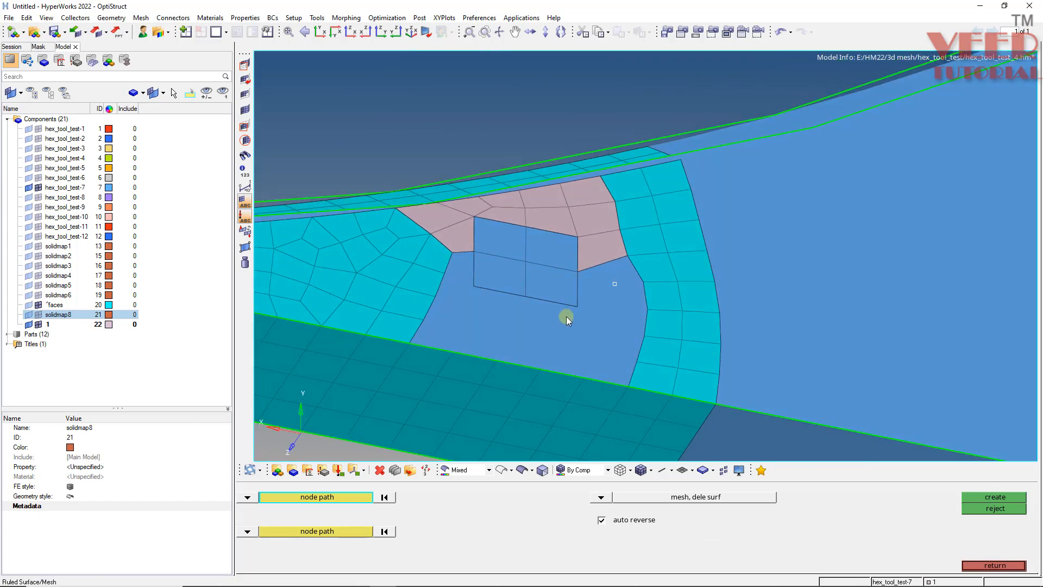
click(444, 275)
click(411, 347)
click(629, 387)
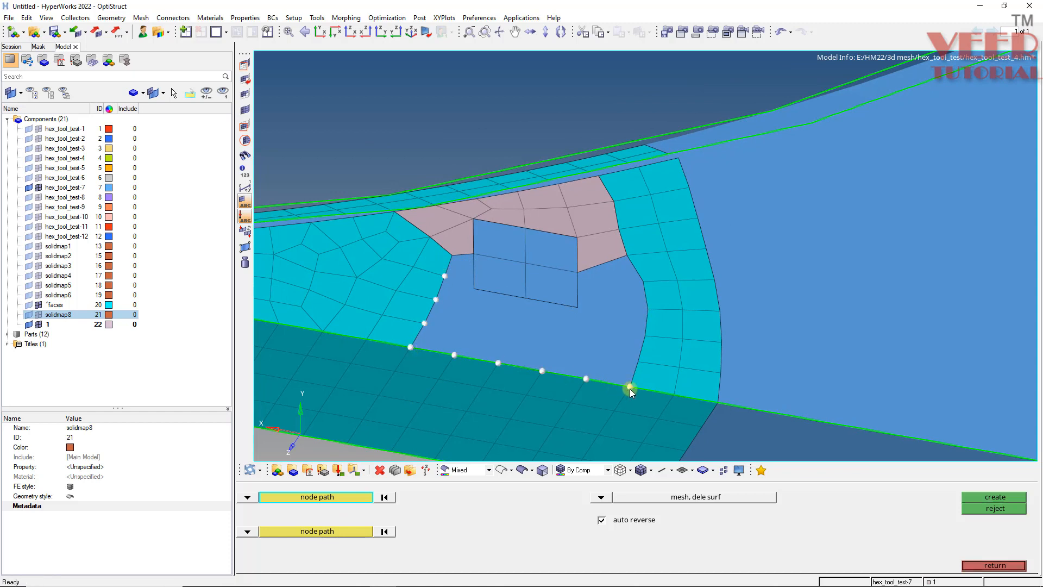
click(651, 304)
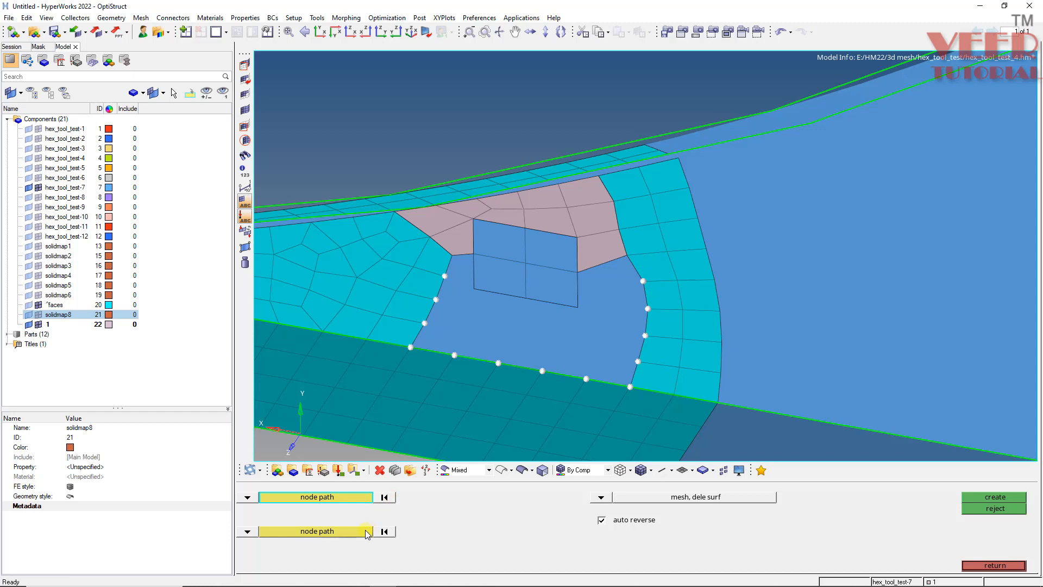
Step: Define the second node path along the upper ruled mesh's free ends and the patch's lower half, and create the ruled mesh
middle_click(489, 260)
click(448, 255)
click(473, 253)
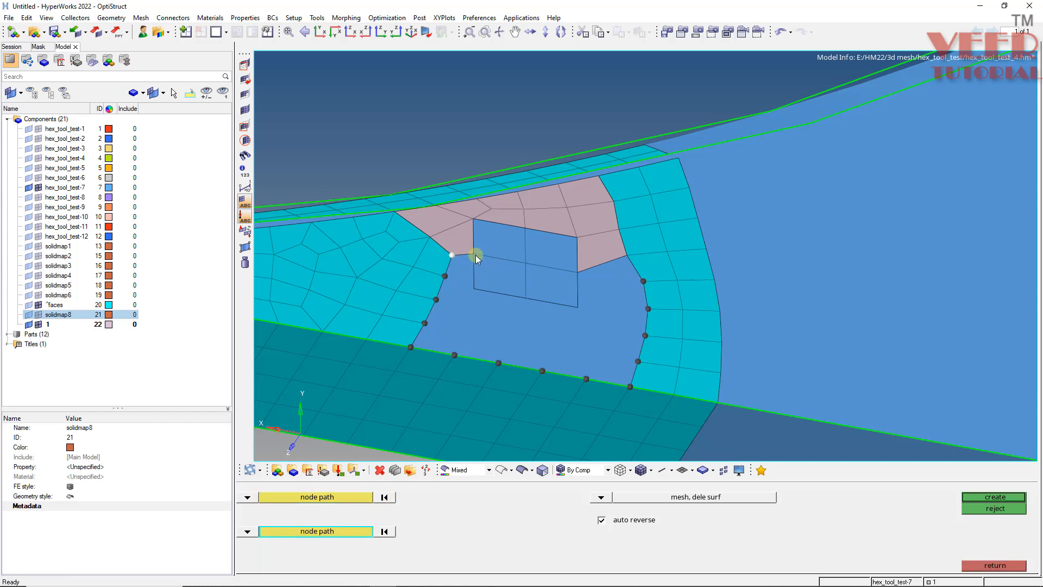
click(474, 288)
click(579, 306)
click(577, 271)
click(626, 254)
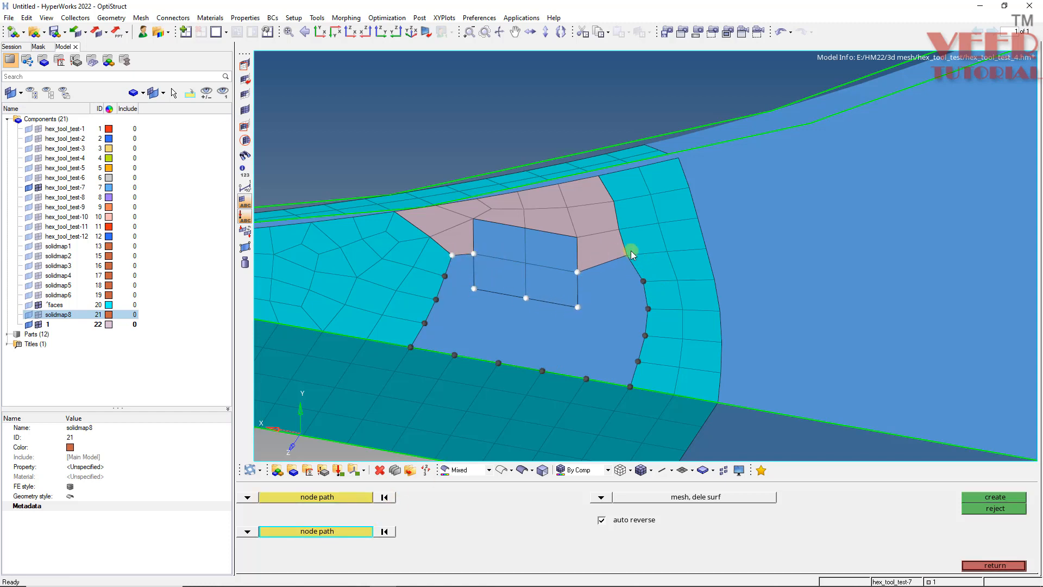
click(975, 497)
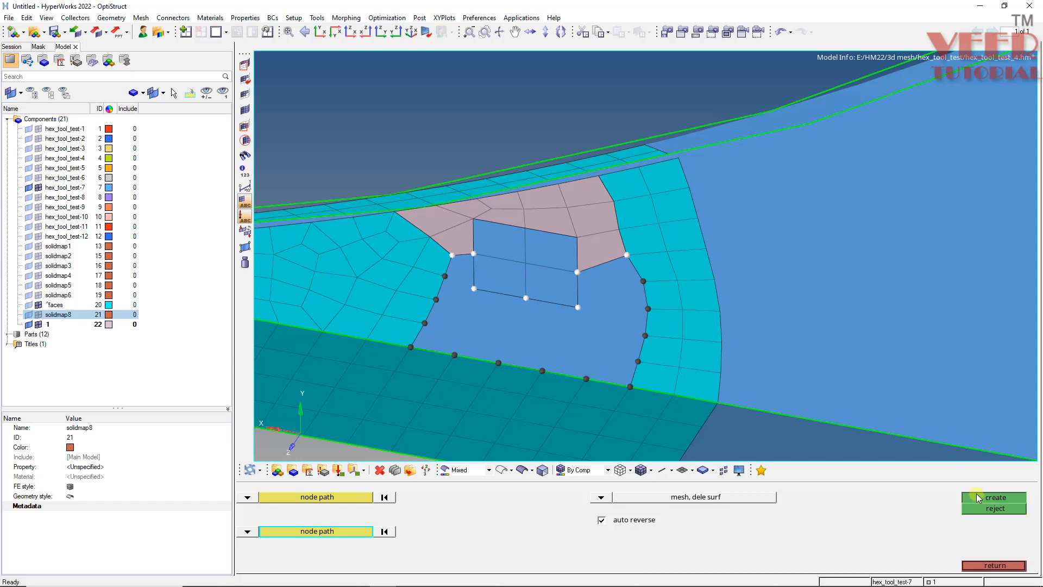
middle_click(694, 330)
Step: Examine the ruled elements around the four-element patch and their connection to the neighbouring ^faces mesh
key(shift+F3)
ctrl+drag(588, 264, 500, 296)
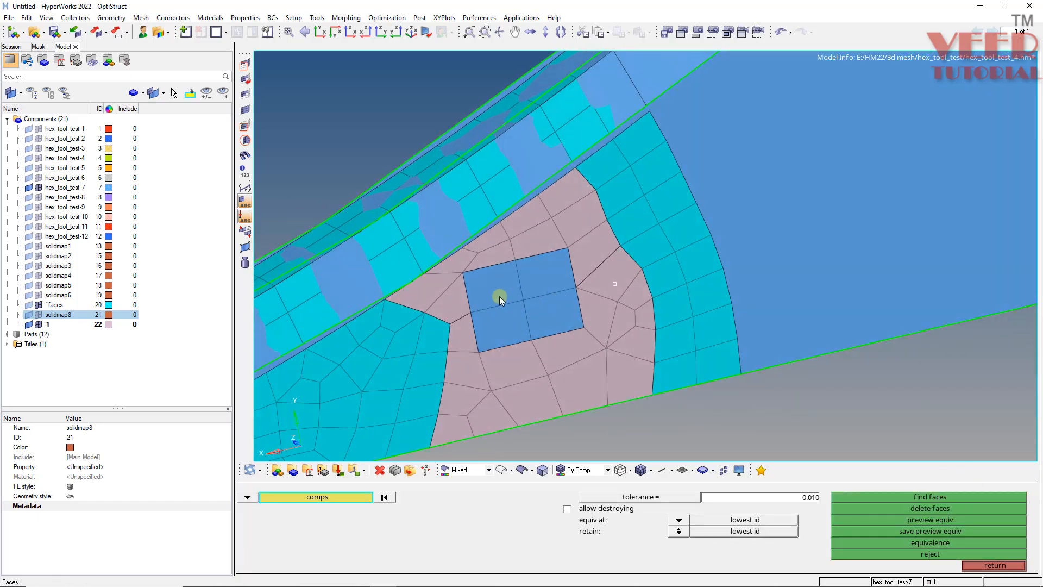
ctrl+scroll(482, 271, up, 4)
ctrl+scroll(485, 269, down, 4)
ctrl+scroll(699, 275, down, 3)
ctrl+drag(699, 275, 536, 347)
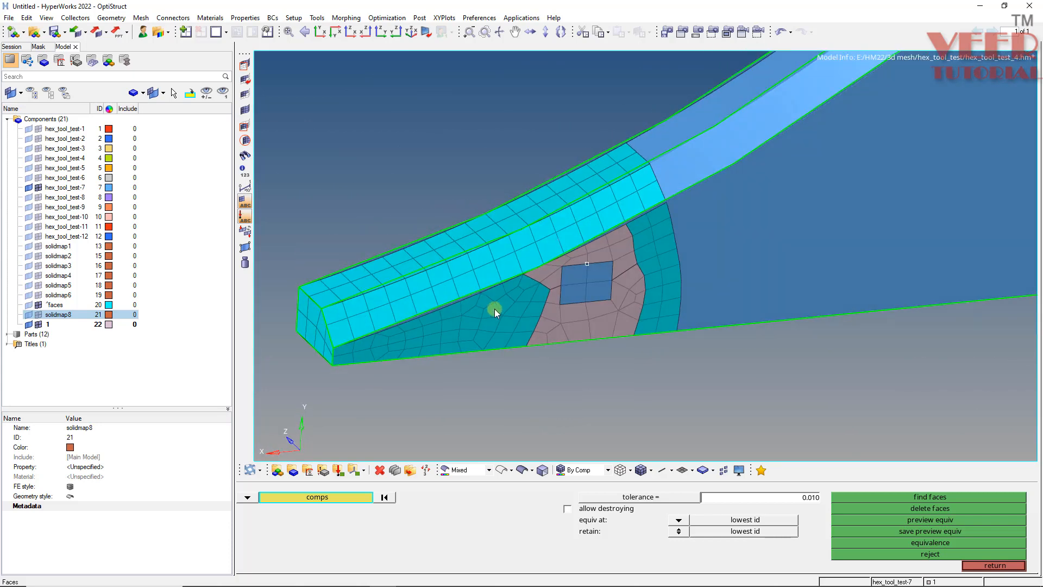
ctrl+scroll(512, 303, up, 4)
ctrl+drag(519, 297, 675, 309)
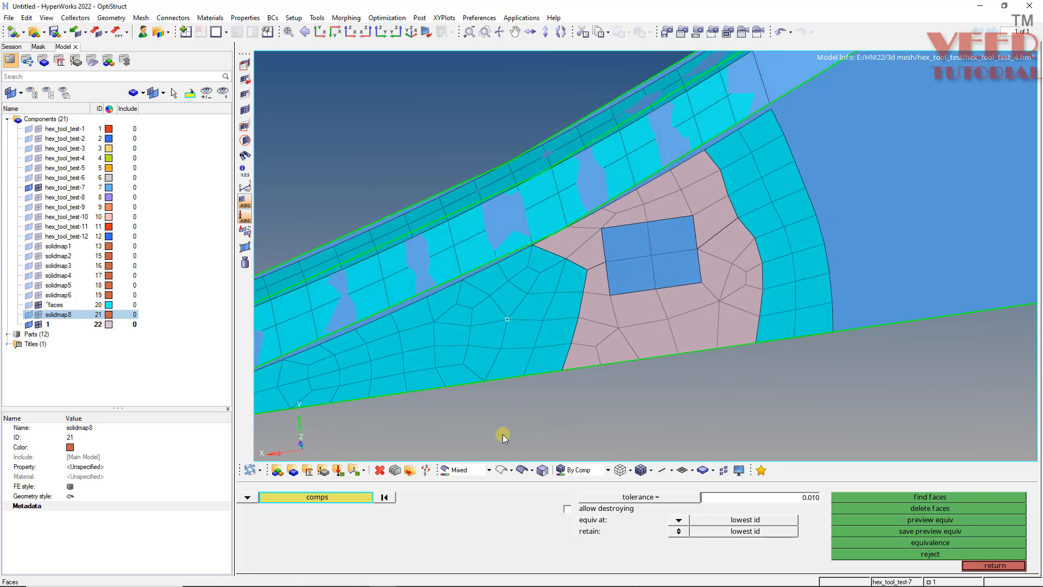
Step: Move the side face's elements, including the ruled mesh and the four-element patch, to component 1 by face selection
key(shift+F11)
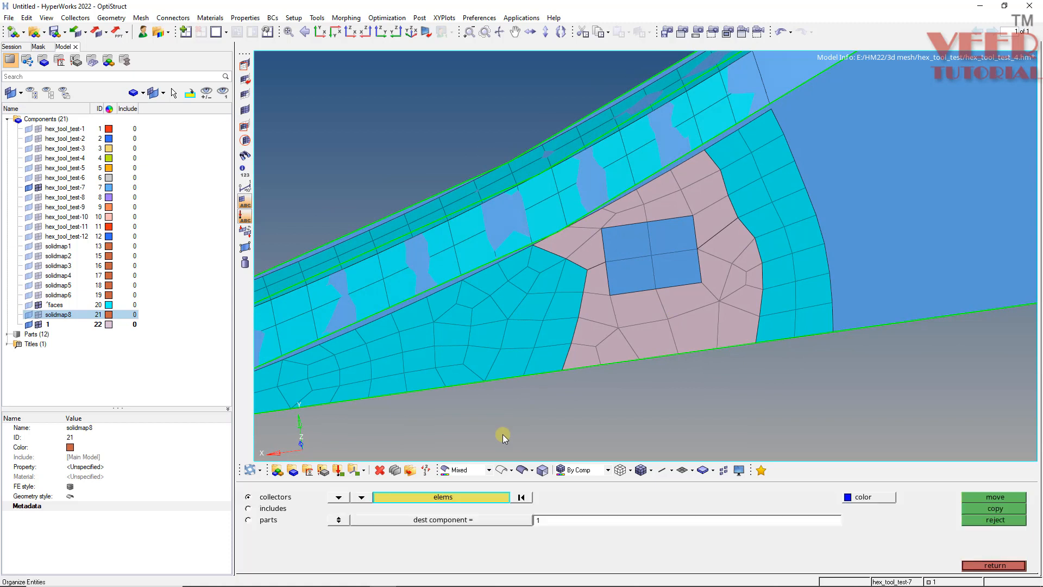
click(537, 354)
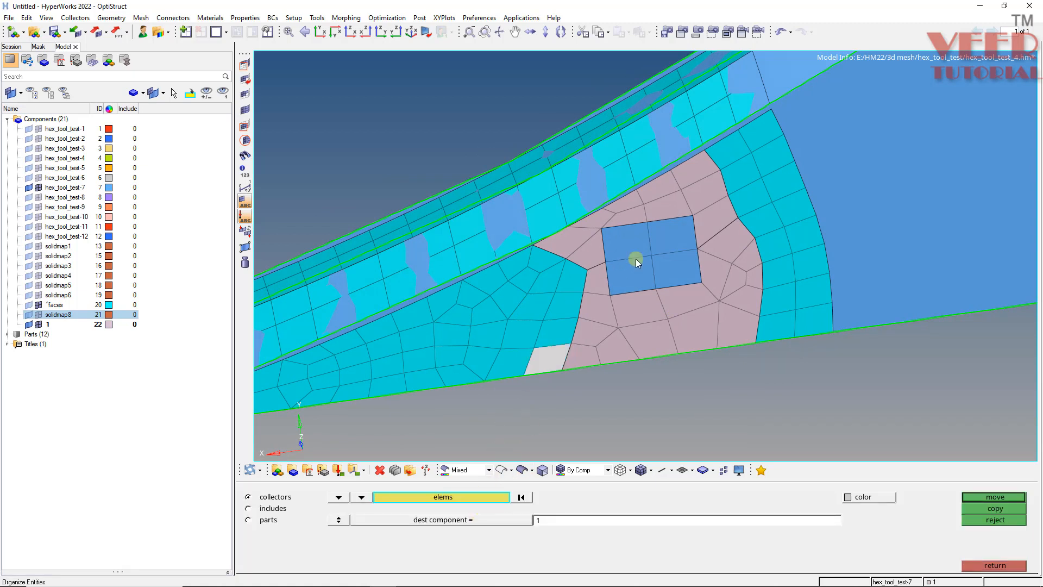
click(625, 278)
click(468, 520)
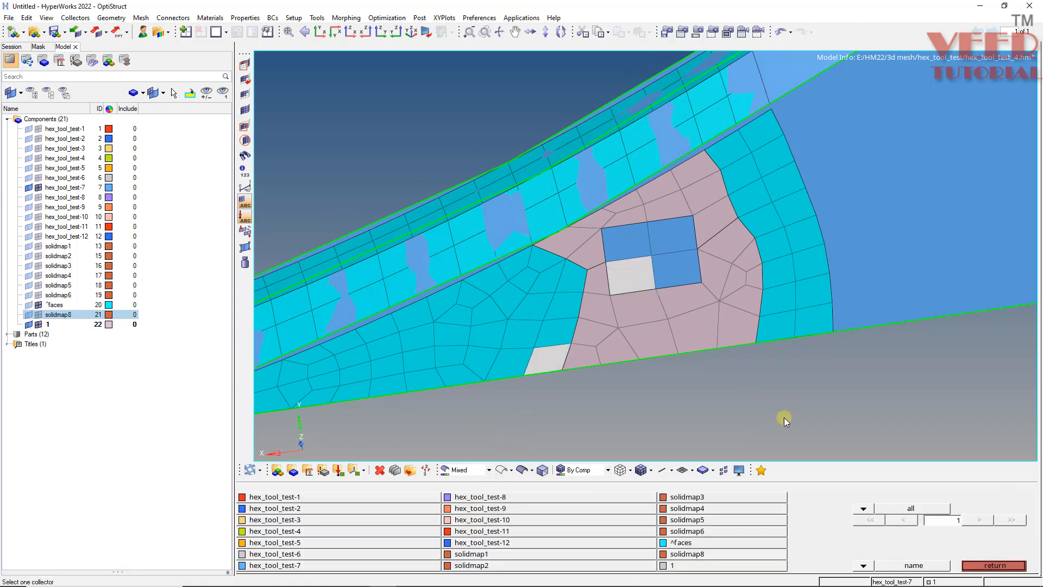
key(Escape)
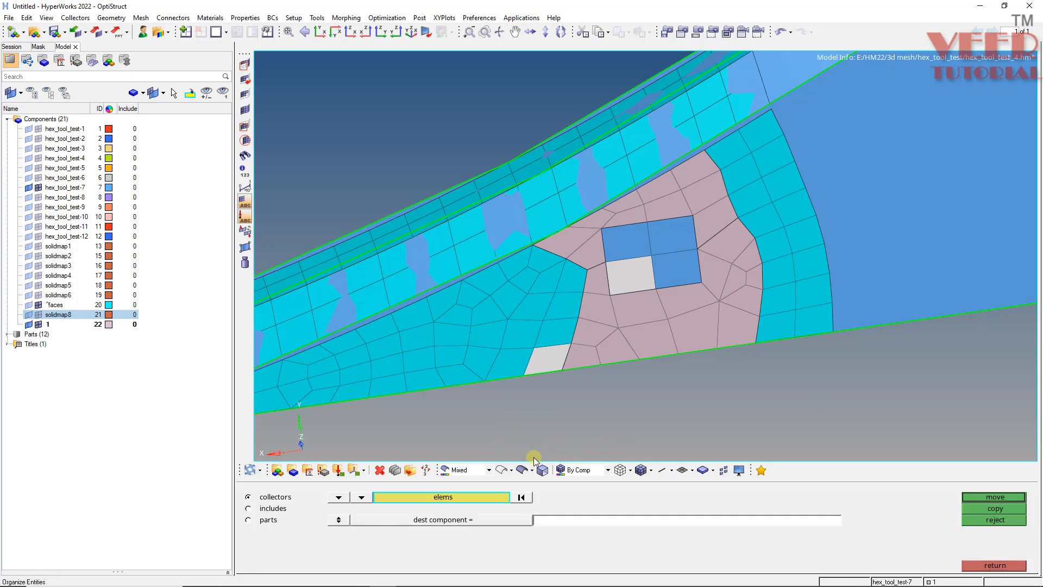
click(494, 495)
click(697, 554)
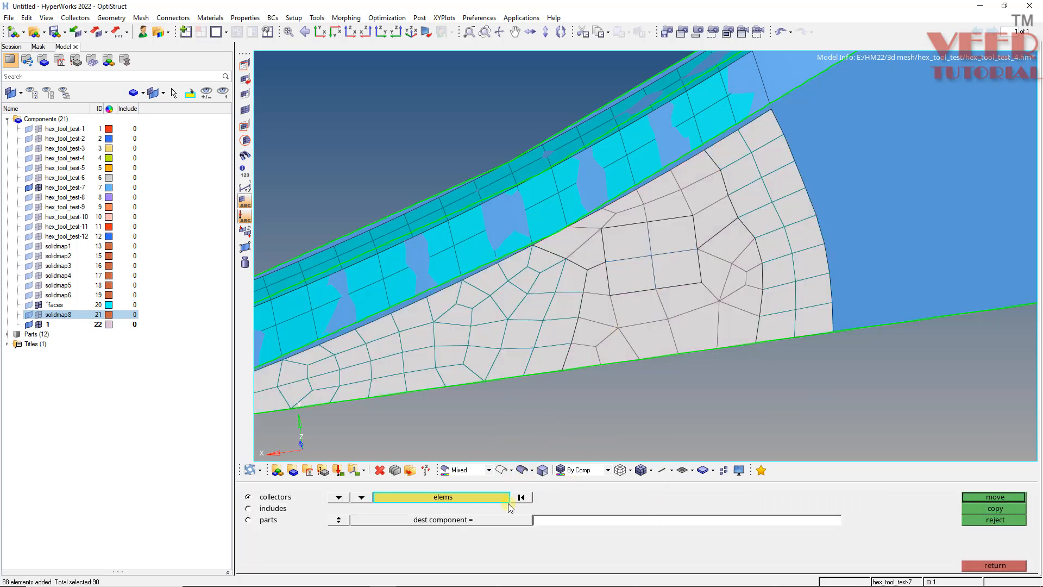
click(504, 520)
click(695, 565)
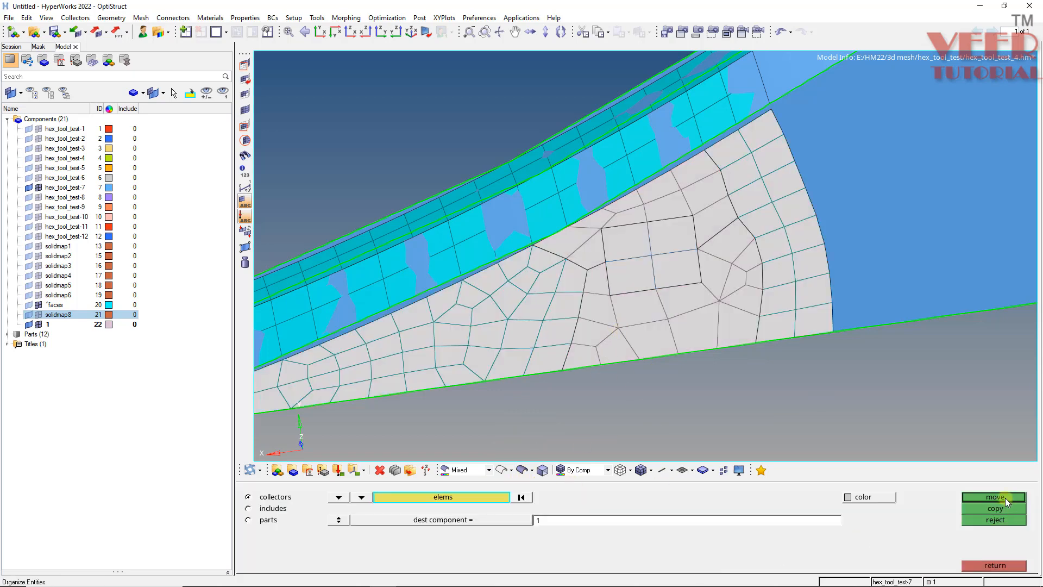
click(1005, 498)
Step: Delete the ^faces elements covering the underside of the tip, using by-face selection
ctrl+drag(702, 298, 631, 268)
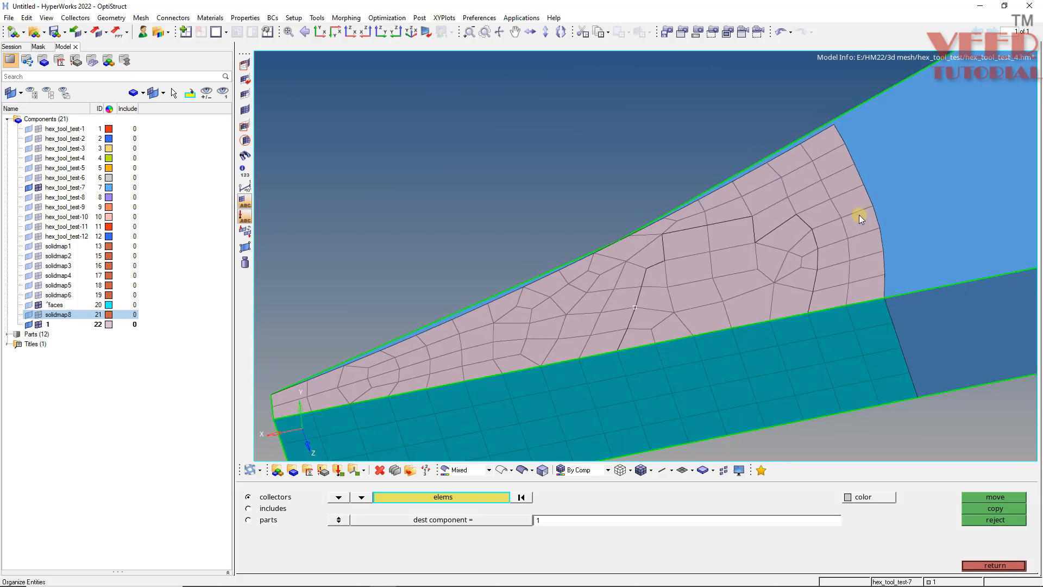
ctrl+scroll(775, 245, down, 4)
ctrl+scroll(599, 348, up, 5)
key(F2)
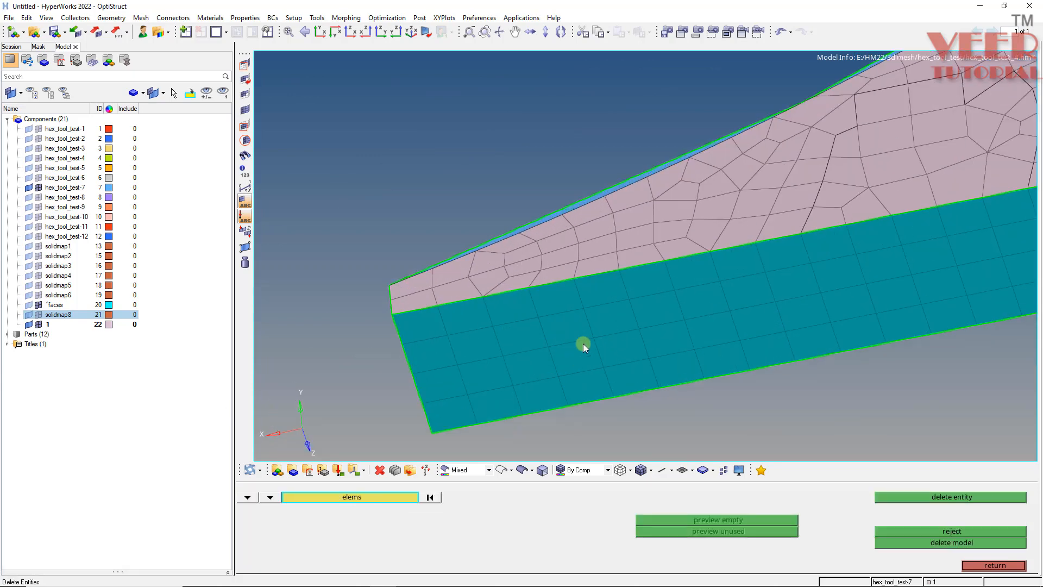
click(548, 329)
ctrl+scroll(694, 291, down, 3)
ctrl+drag(707, 322, 760, 282)
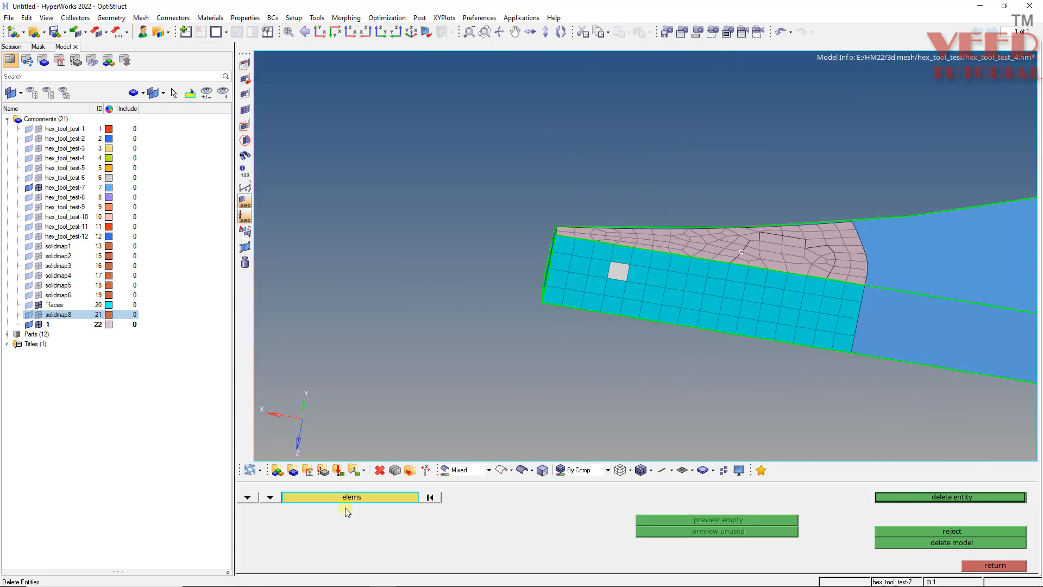
click(350, 498)
click(704, 546)
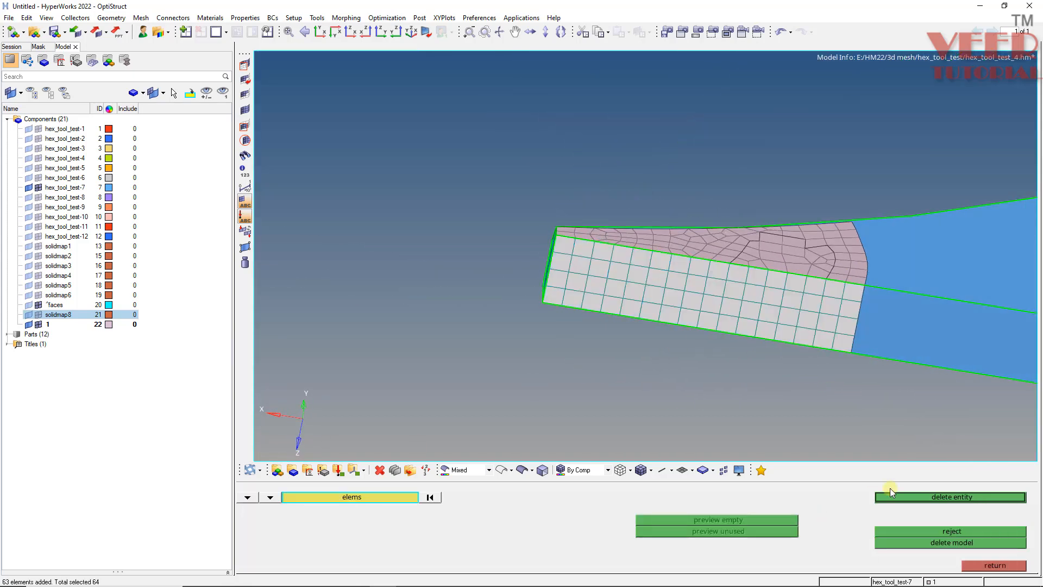
click(952, 492)
Step: Remesh component 1's side face with quads only at element size 5.000, excluding the four-element patch
ctrl+drag(813, 263, 722, 341)
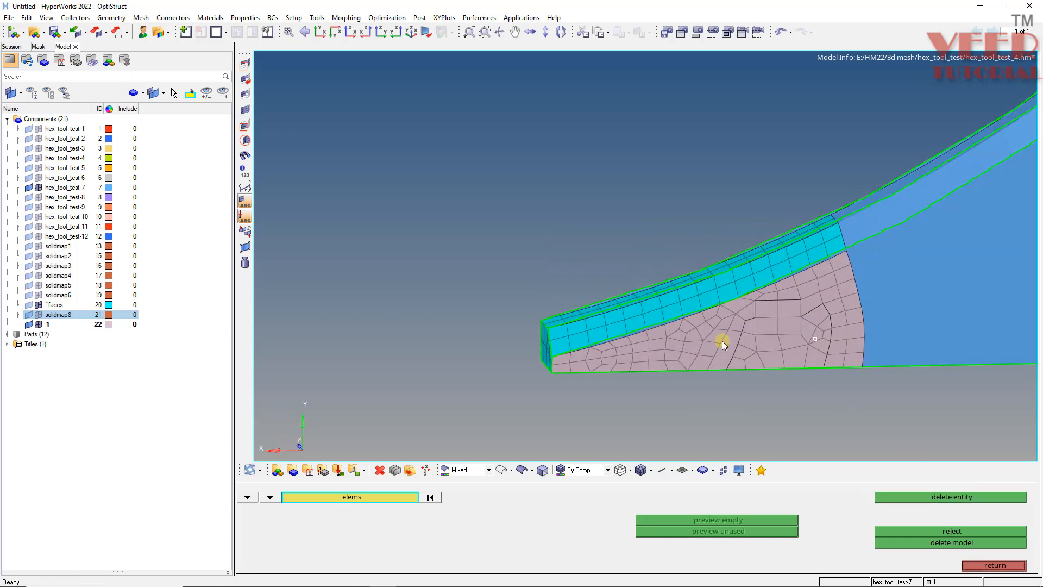
ctrl+scroll(722, 341, up, 5)
ctrl+scroll(510, 278, down, 6)
ctrl+scroll(515, 250, up, 5)
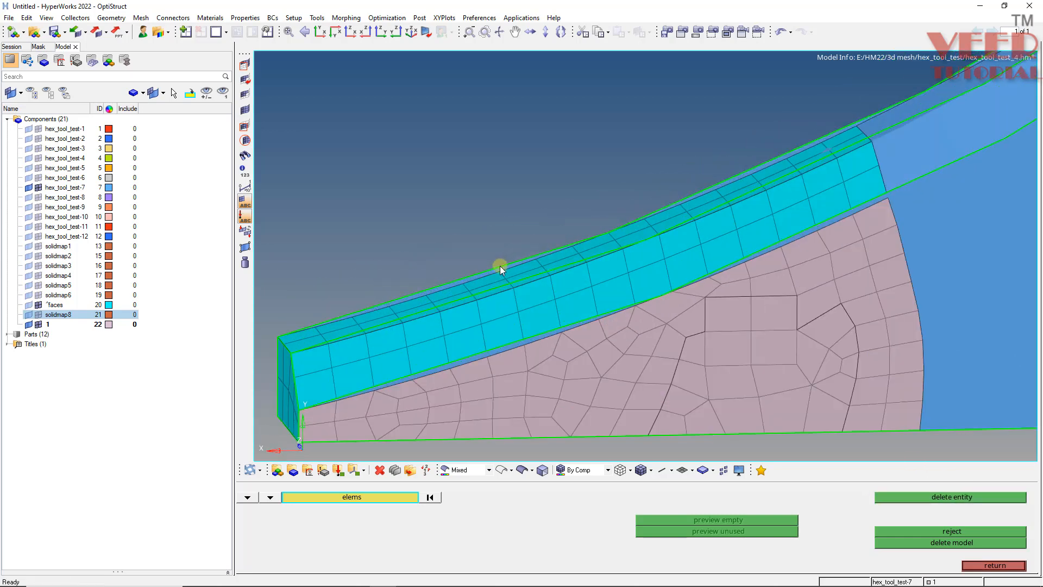
click(428, 468)
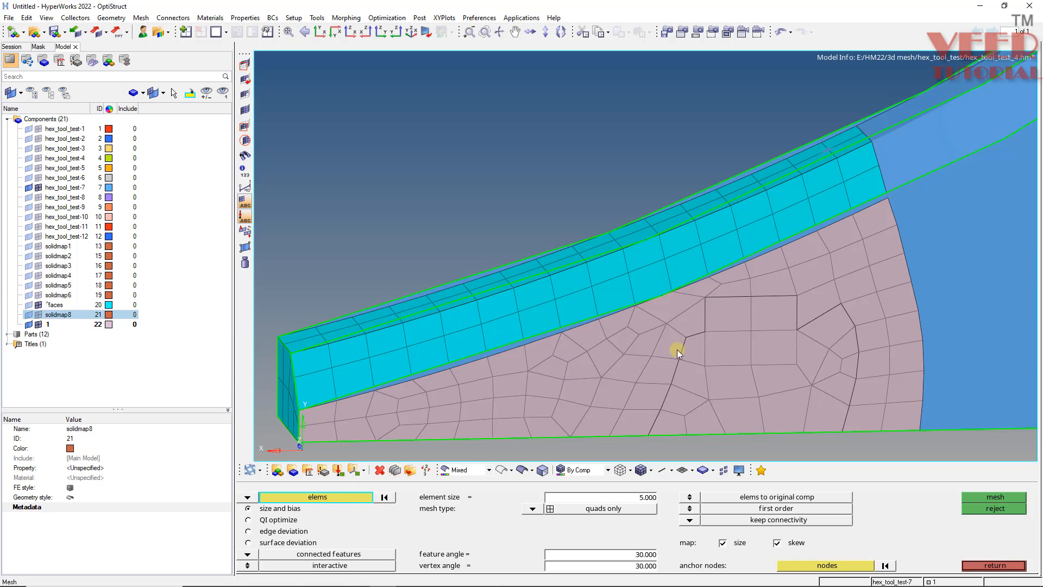
click(672, 346)
click(363, 500)
click(696, 554)
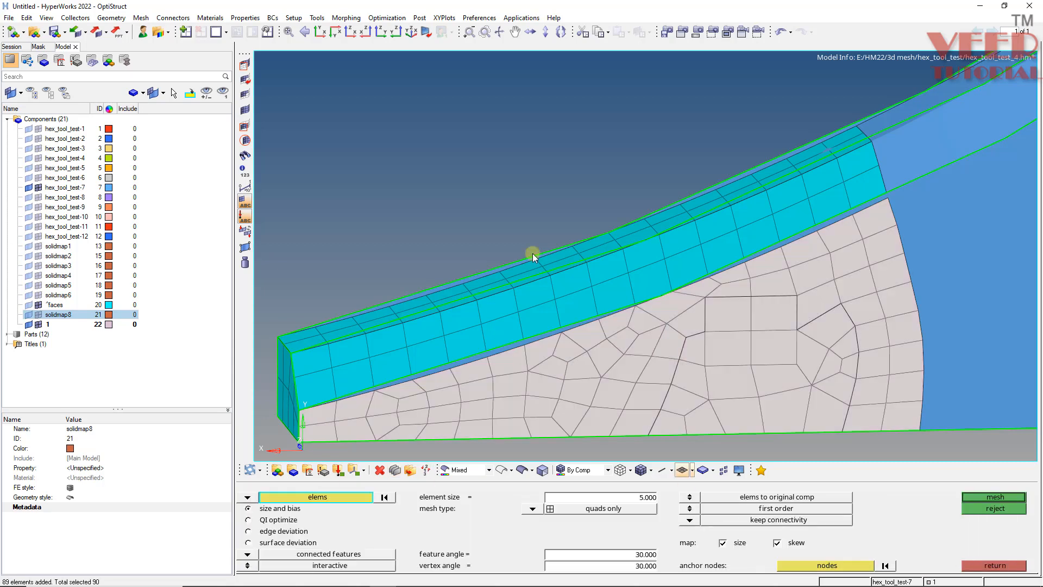
ctrl+scroll(532, 253, down, 3)
ctrl+scroll(644, 266, up, 5)
right_click(561, 306)
right_click(568, 336)
right_click(610, 332)
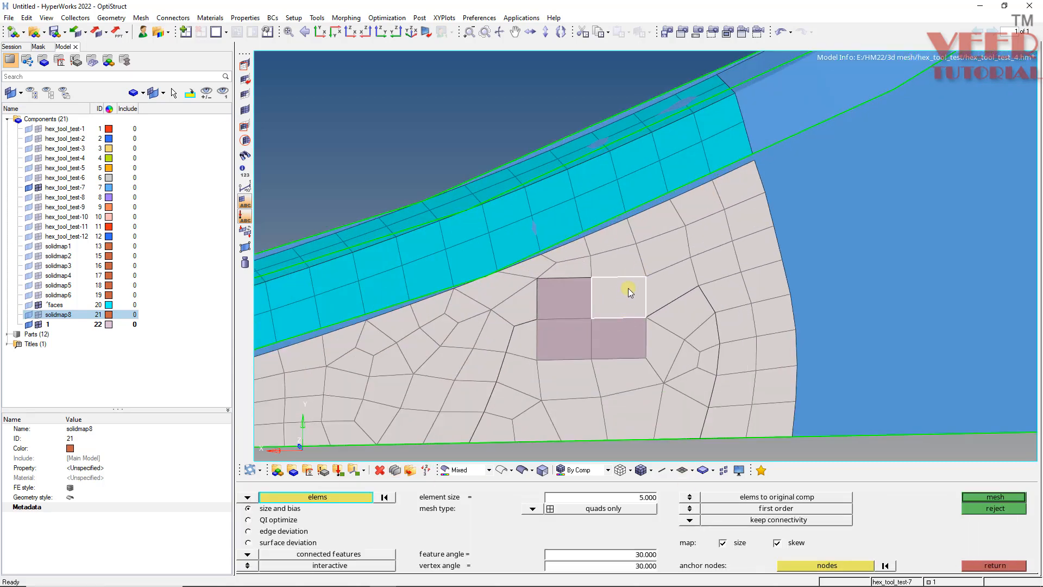
right_click(627, 294)
ctrl+scroll(596, 272, down, 4)
middle_click(596, 320)
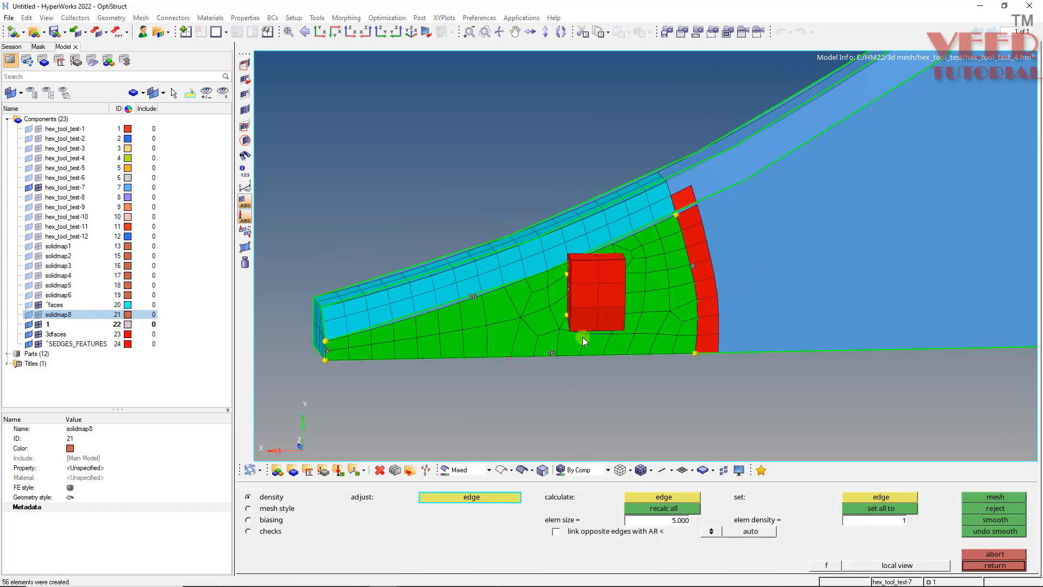
Step: Check the new side-face mesh around the four-element patch from several angles and accept the remesh
ctrl+drag(548, 349, 520, 304)
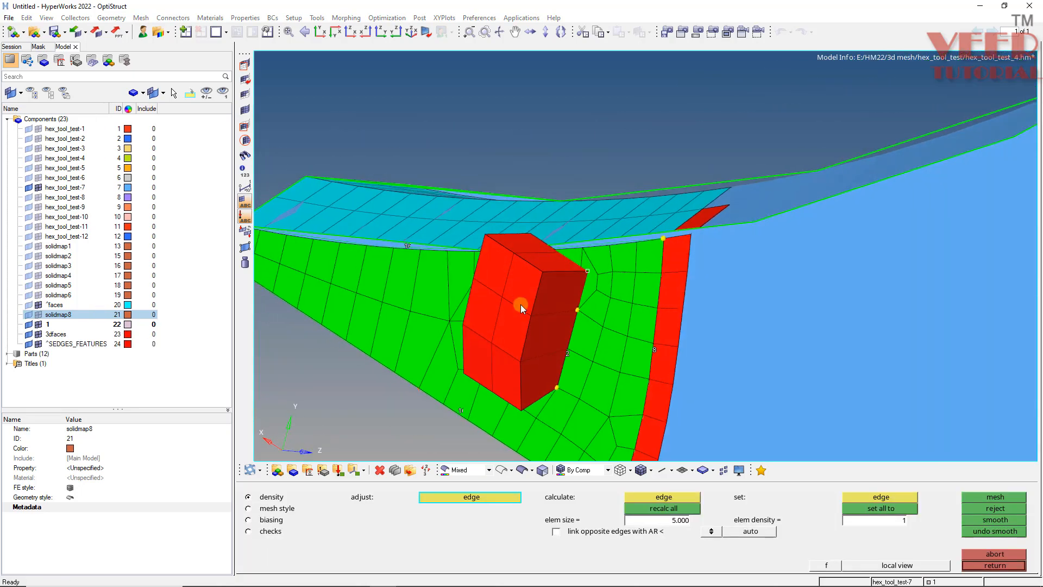
scroll(569, 366, up, 4)
ctrl+drag(541, 344, 628, 287)
scroll(602, 295, down, 4)
ctrl+drag(566, 321, 657, 333)
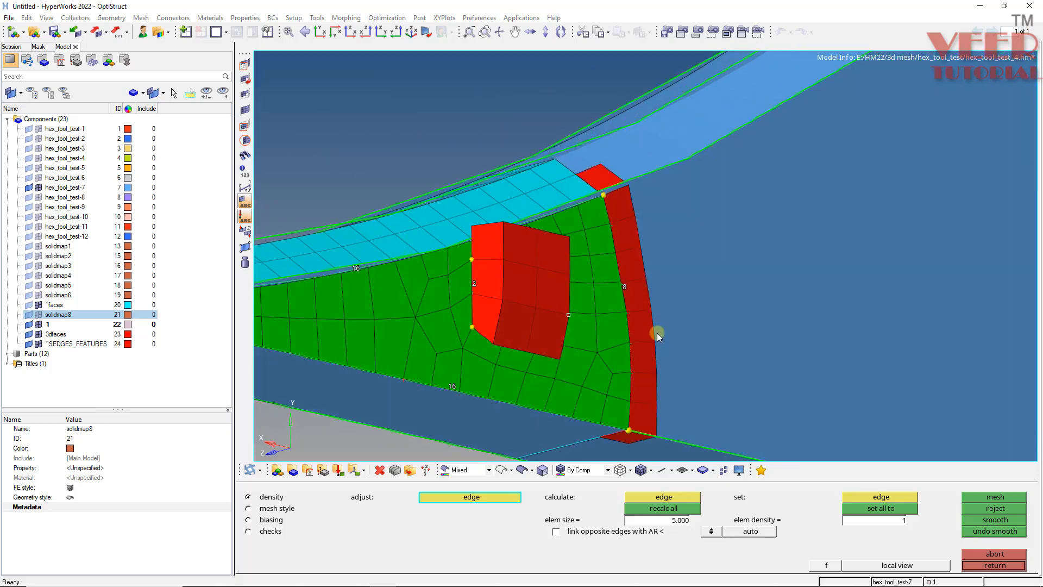
scroll(657, 332, down, 4)
scroll(456, 322, up, 4)
ctrl+drag(588, 324, 627, 276)
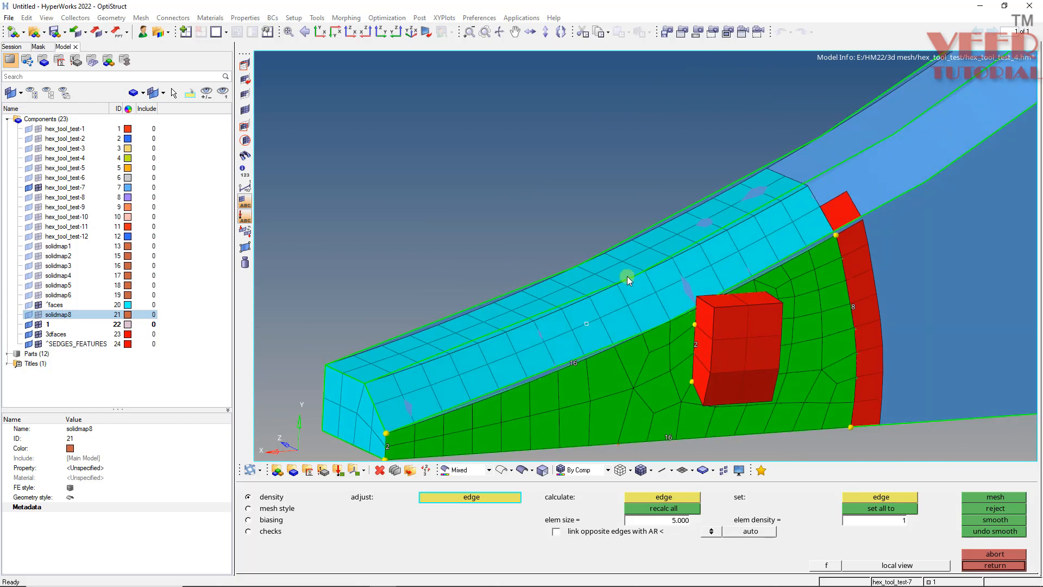
scroll(650, 311, down, 3)
scroll(642, 318, up, 5)
key(Escape)
key(Escape)
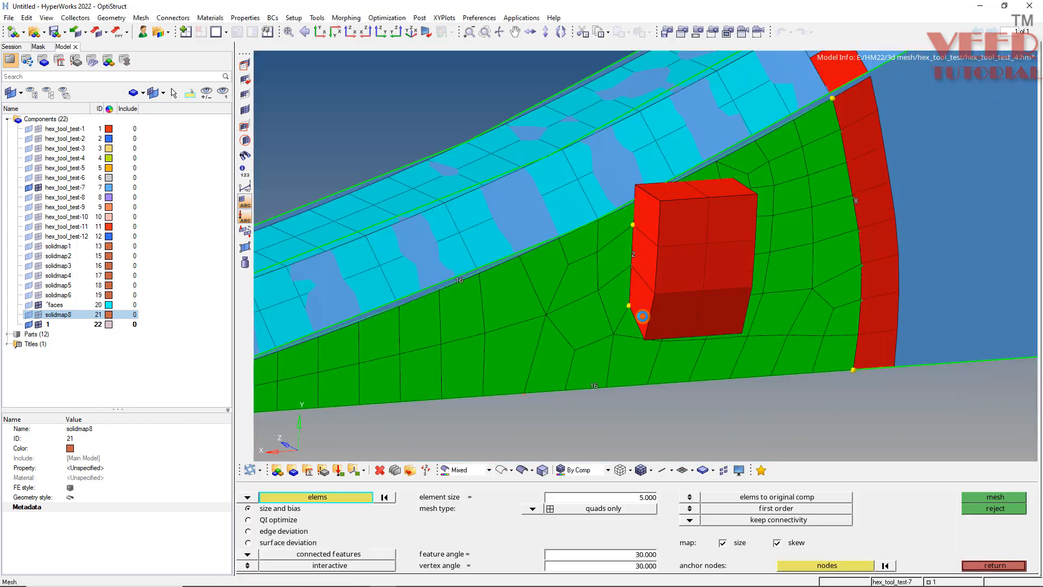
Step: Examine the tip mesh and the opposite side surface of hex_tool_test-7 around the patch outline
scroll(518, 310, down, 4)
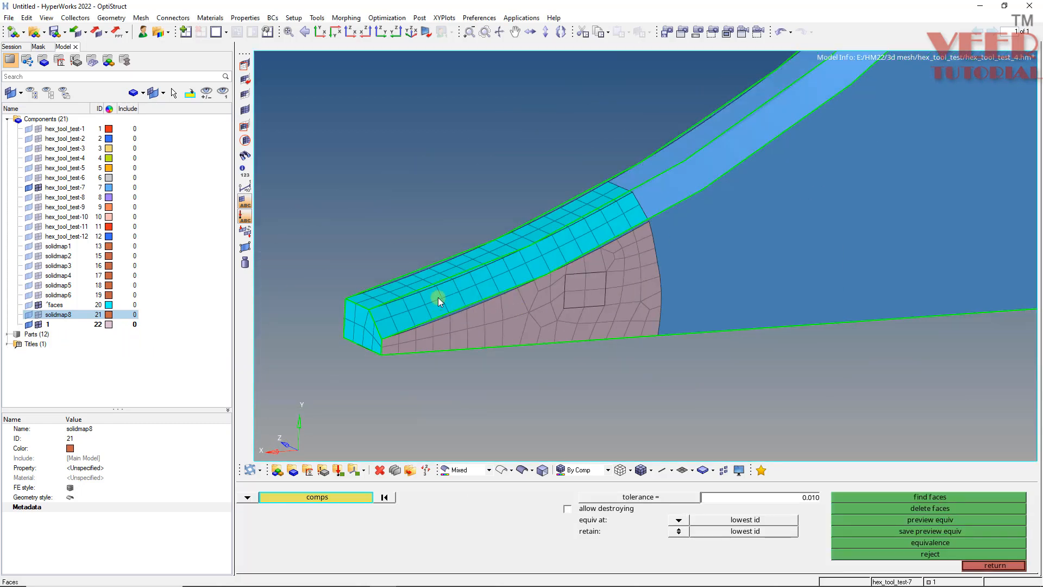
scroll(438, 298, up, 5)
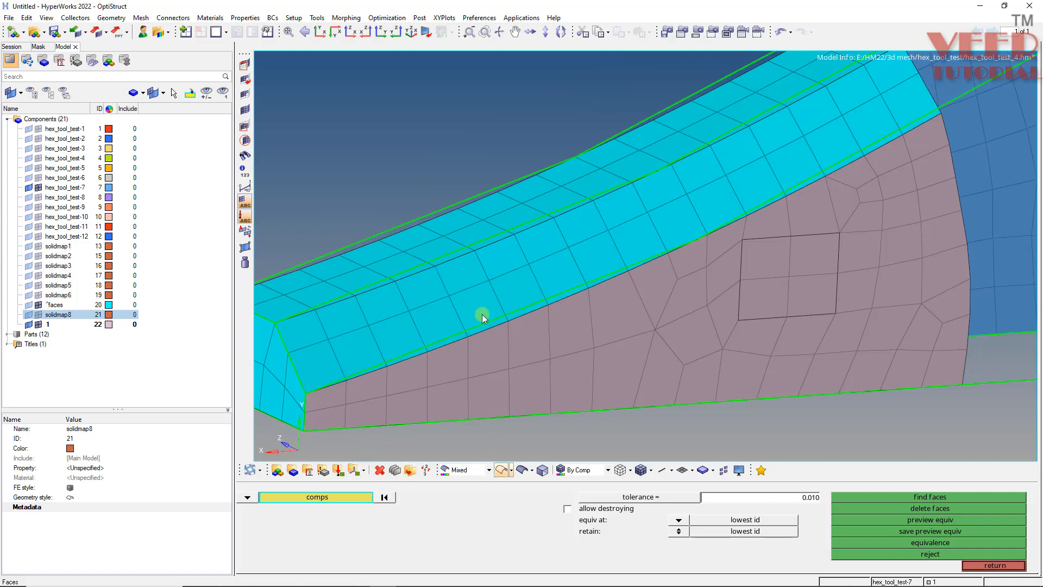
scroll(679, 220, down, 5)
ctrl+drag(779, 213, 595, 269)
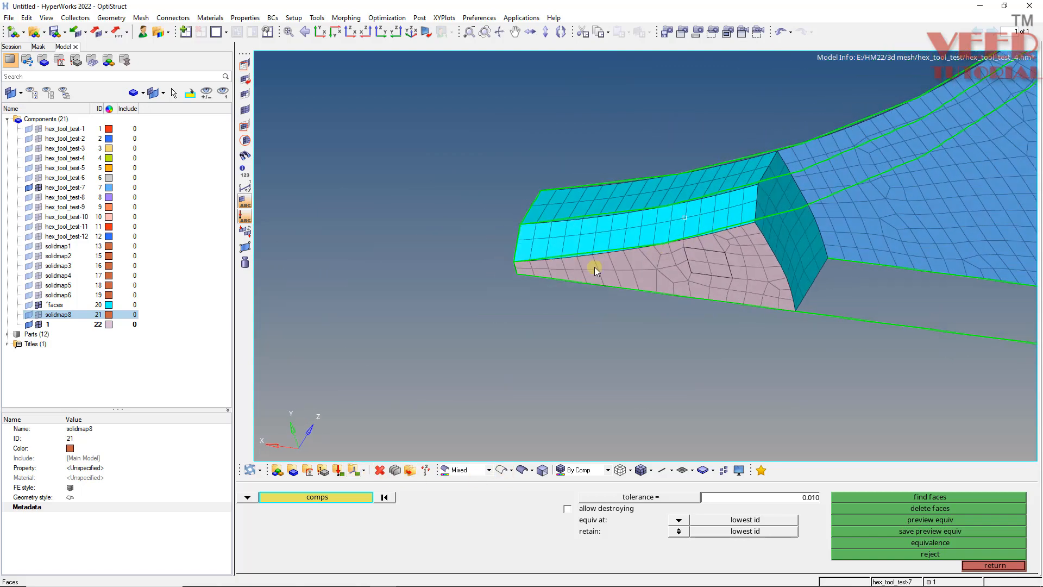
scroll(650, 243, down, 3)
scroll(546, 273, up, 5)
ctrl+drag(500, 280, 495, 302)
scroll(682, 338, down, 4)
ctrl+drag(682, 338, 692, 298)
scroll(692, 298, up, 4)
ctrl+drag(602, 313, 560, 210)
ctrl+drag(539, 373, 530, 339)
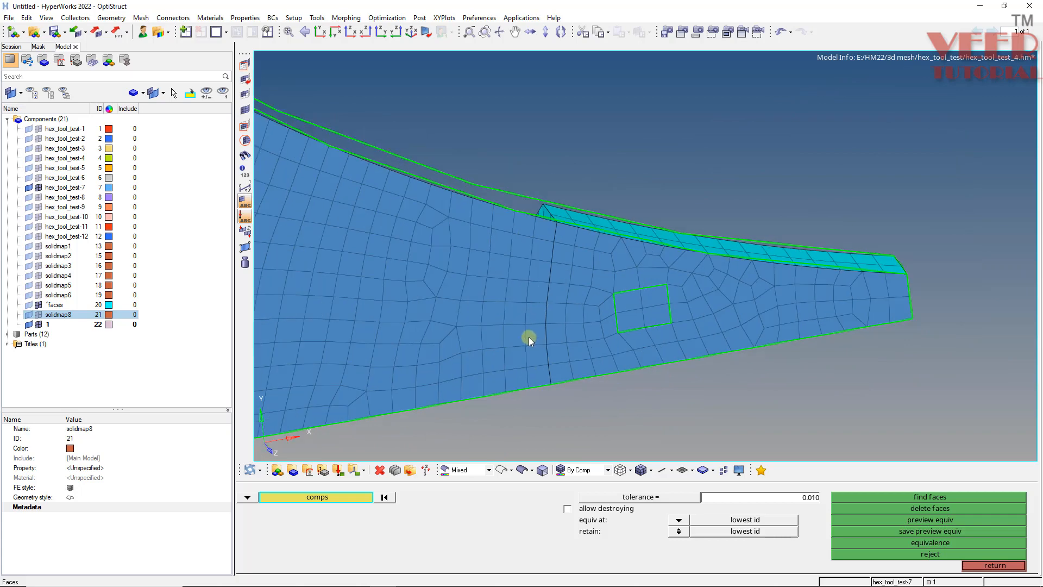
Step: Unsplit the rectangular patch outline on hex_tool_test-7's side surface
key(shift+F9)
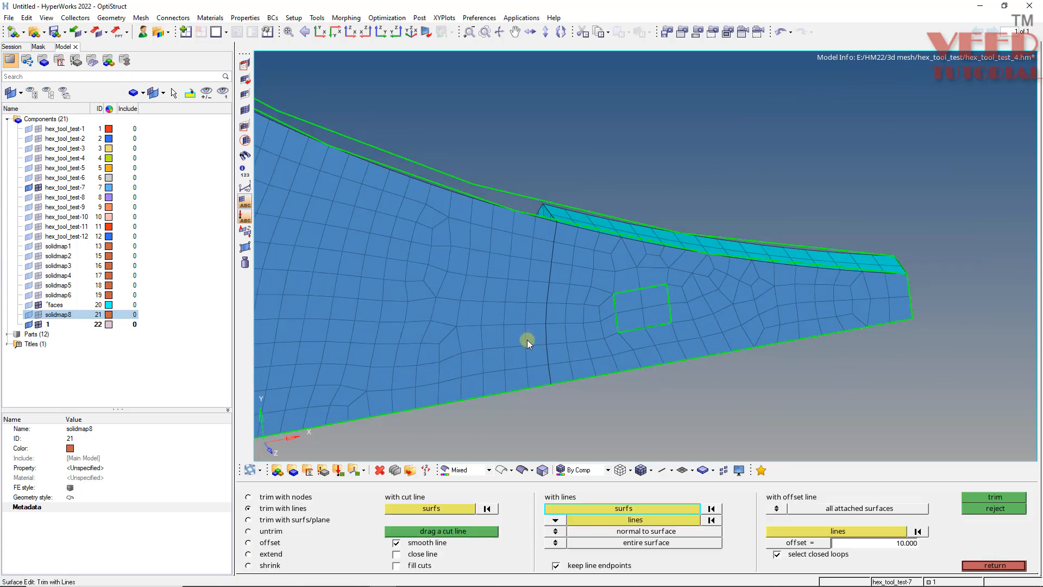
key(F11)
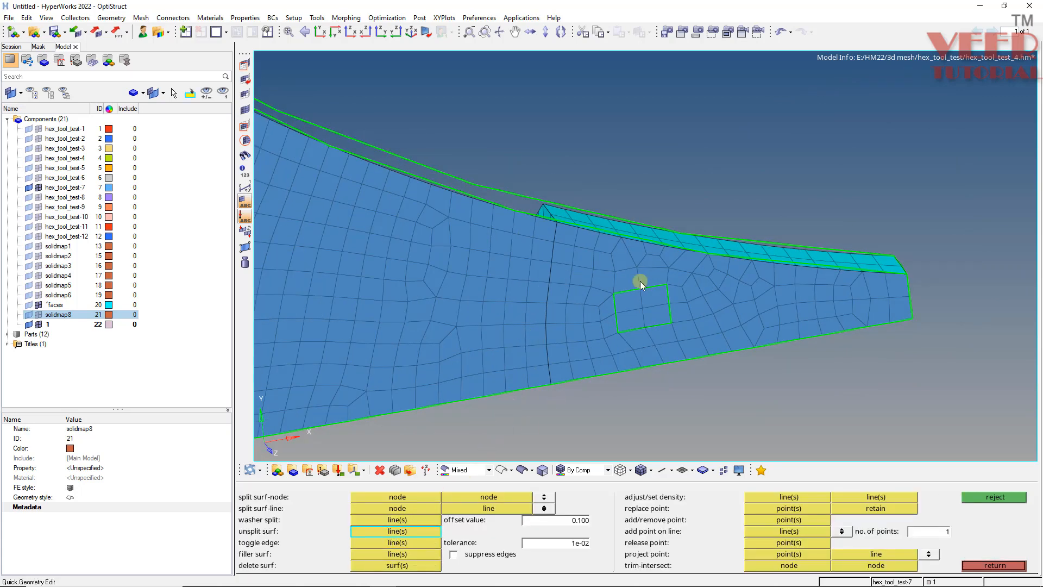
scroll(640, 281, up, 3)
click(688, 317)
scroll(631, 331, down, 3)
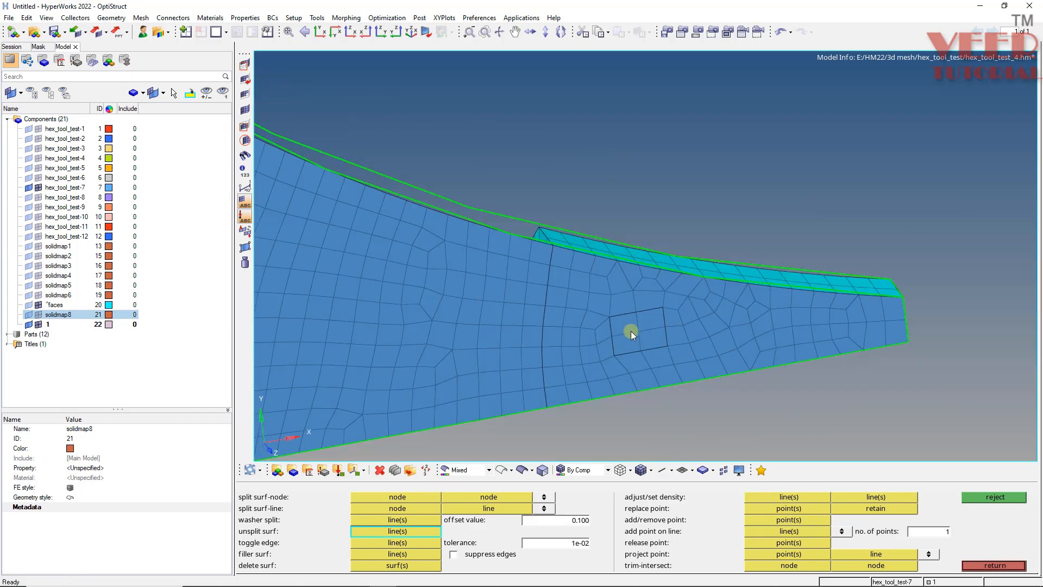
Step: Trim hex_tool_test-7's side surface with a node path along the curved line where the tip mesh ends
ctrl+right_drag(634, 329, 635, 326)
ctrl+drag(635, 326, 584, 338)
key(shift+F9)
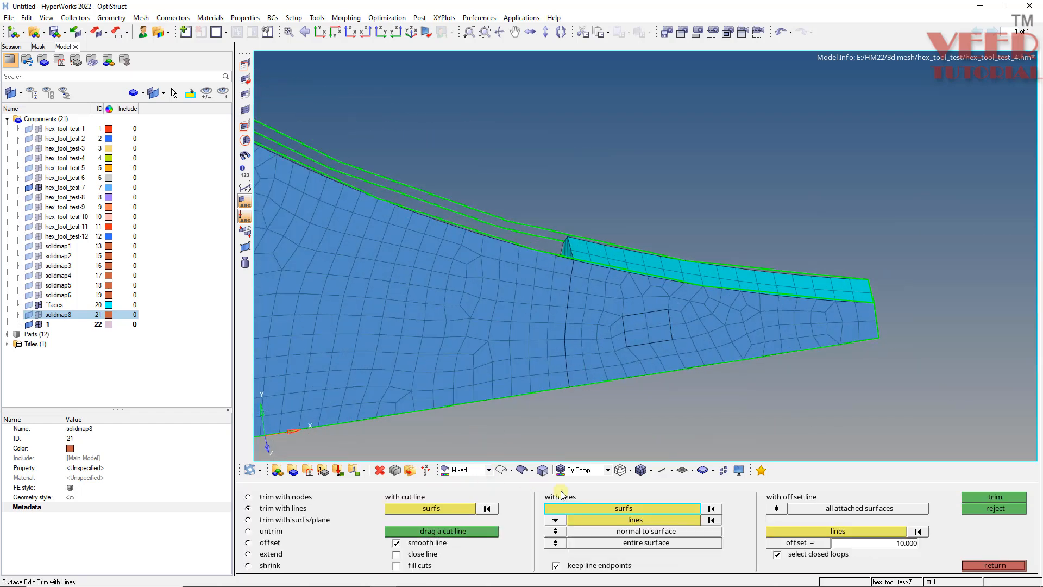
click(282, 497)
click(615, 507)
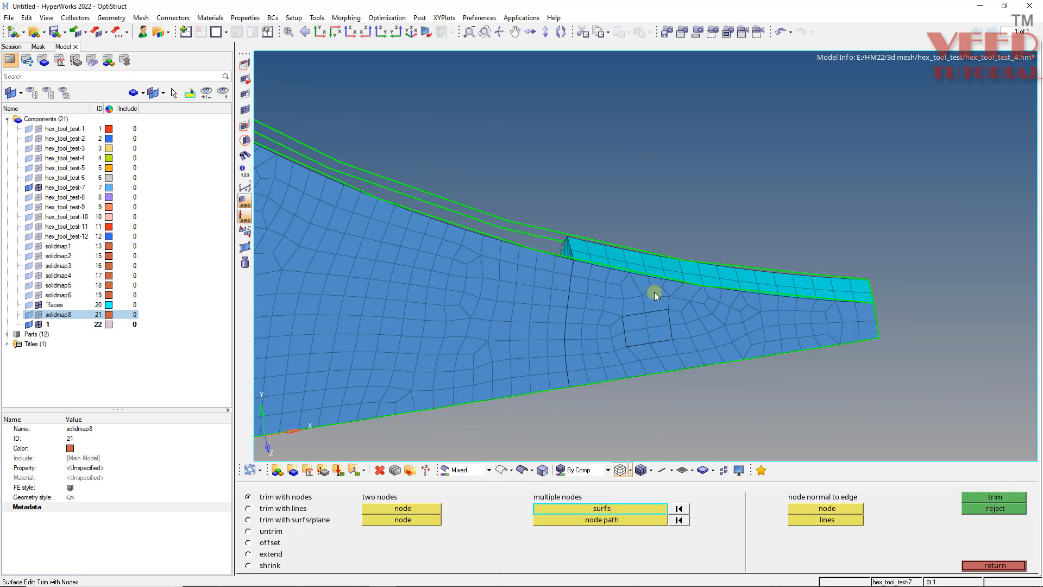
click(627, 378)
click(599, 518)
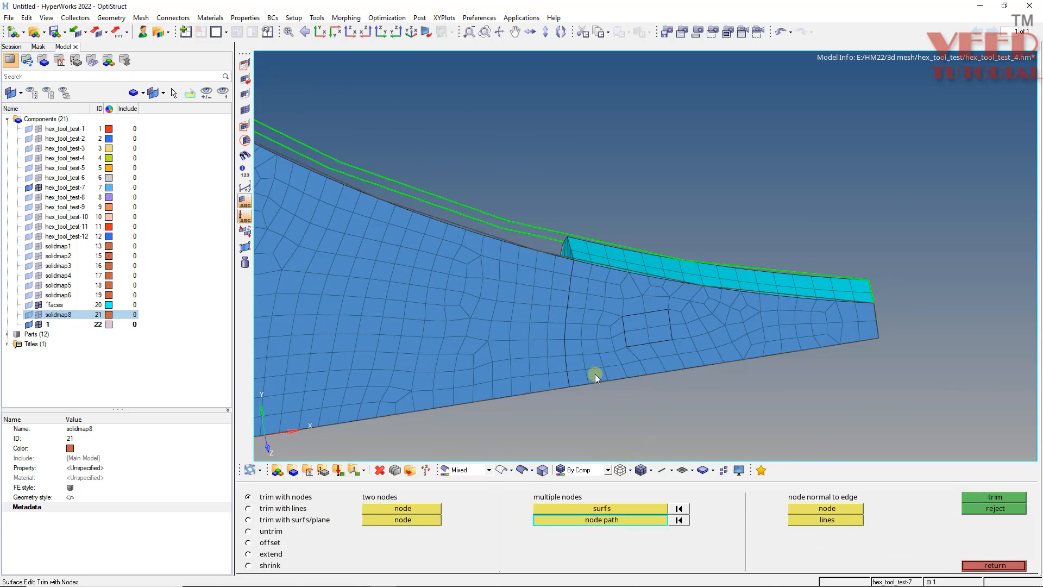
scroll(581, 267, up, 3)
click(563, 257)
click(554, 368)
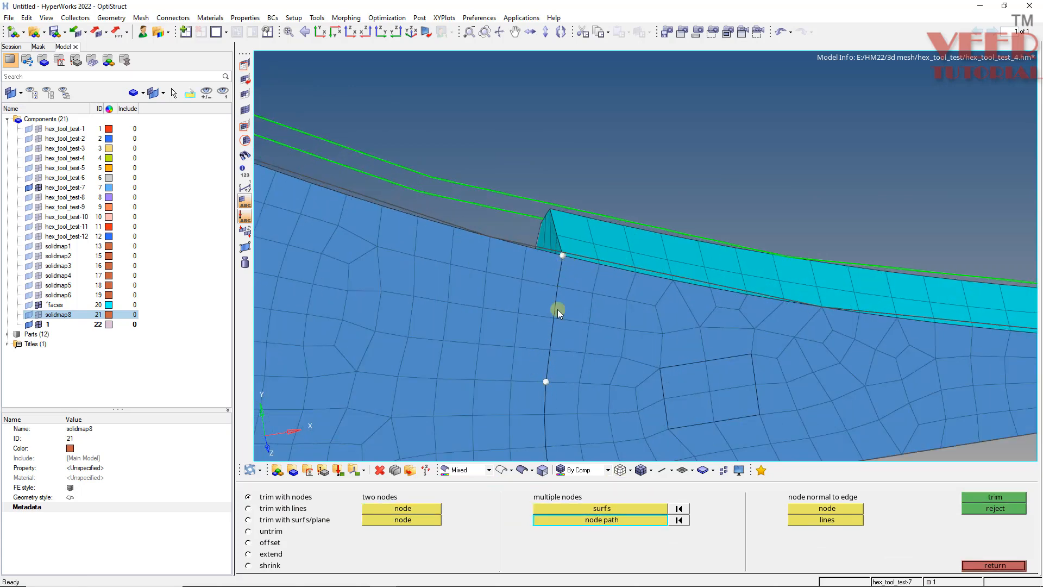
scroll(557, 326, down, 3)
scroll(555, 353, up, 3)
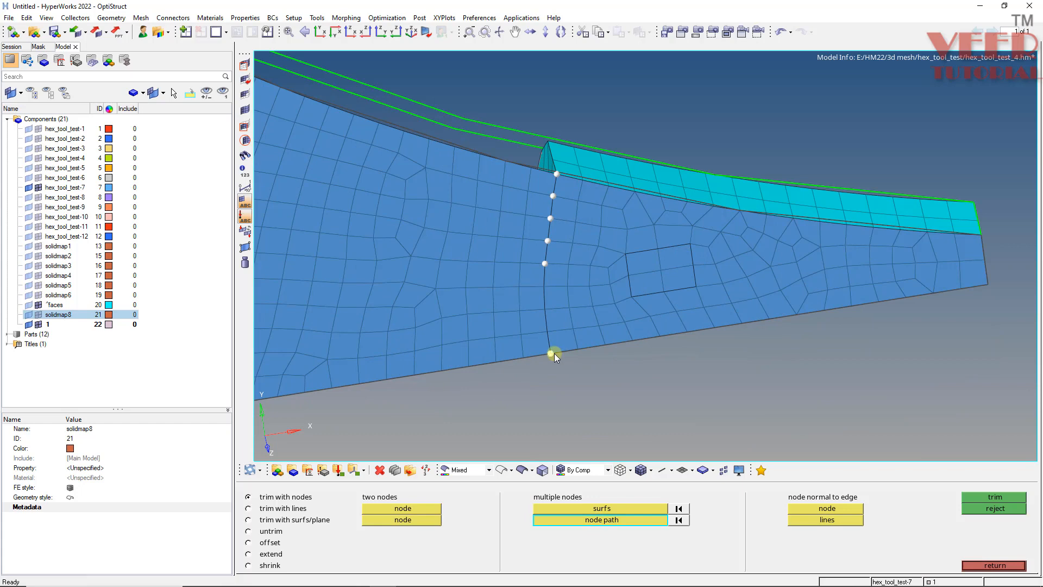
click(1006, 499)
ctrl+drag(591, 383, 610, 391)
key(Escape)
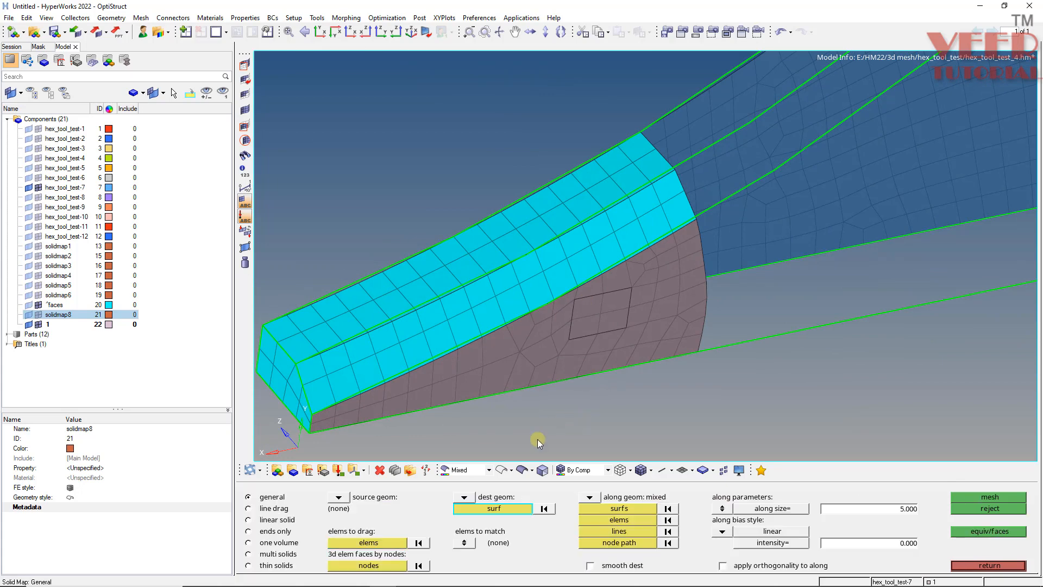
Step: In the general solid map, set component 1's whole side face as elements to drag and the trimmed opposite tip surface as destination
click(363, 542)
click(387, 543)
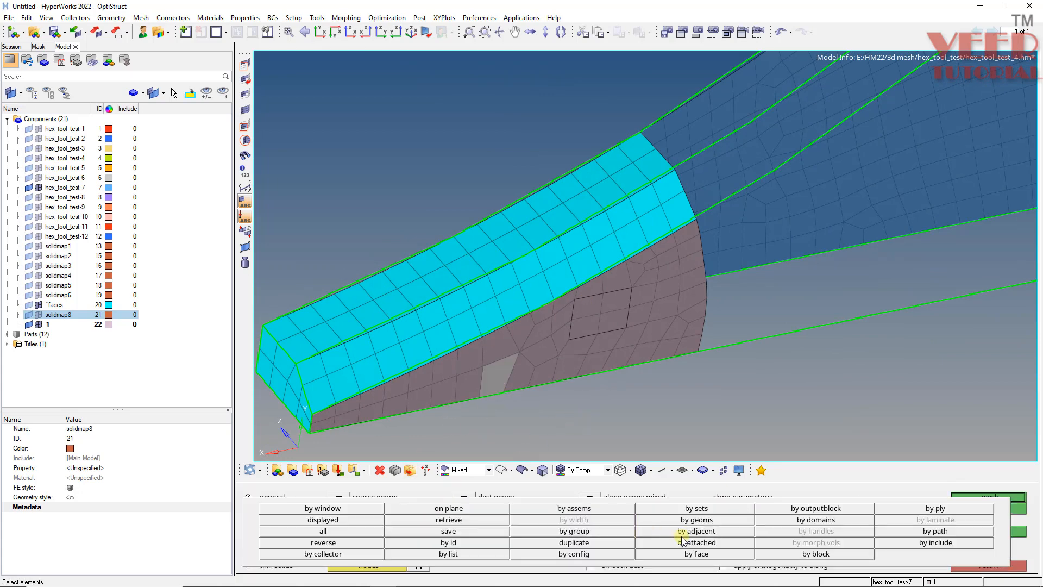
click(694, 552)
click(494, 511)
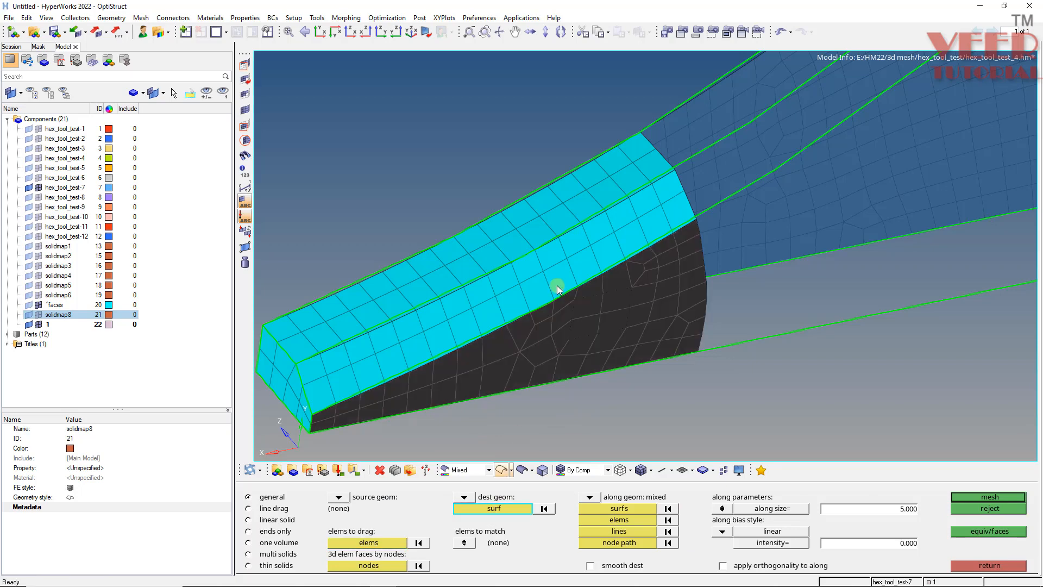
ctrl+drag(559, 287, 520, 317)
ctrl+drag(449, 403, 581, 222)
ctrl+scroll(581, 223, up, 4)
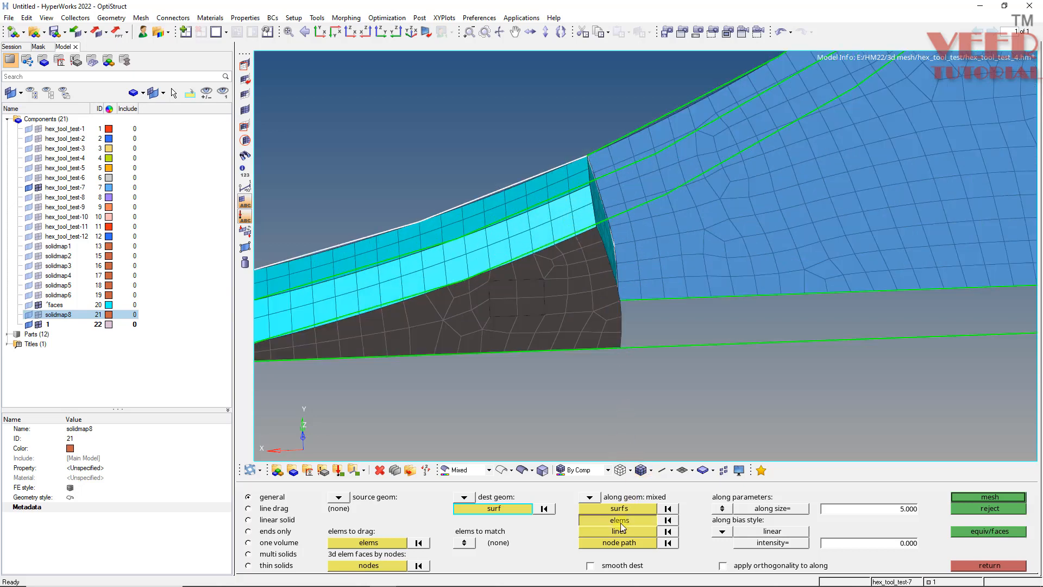
Step: Set the along elements by face, covering the tip's top and chamfer faces and the curved face where it meets the existing solid mesh
click(620, 521)
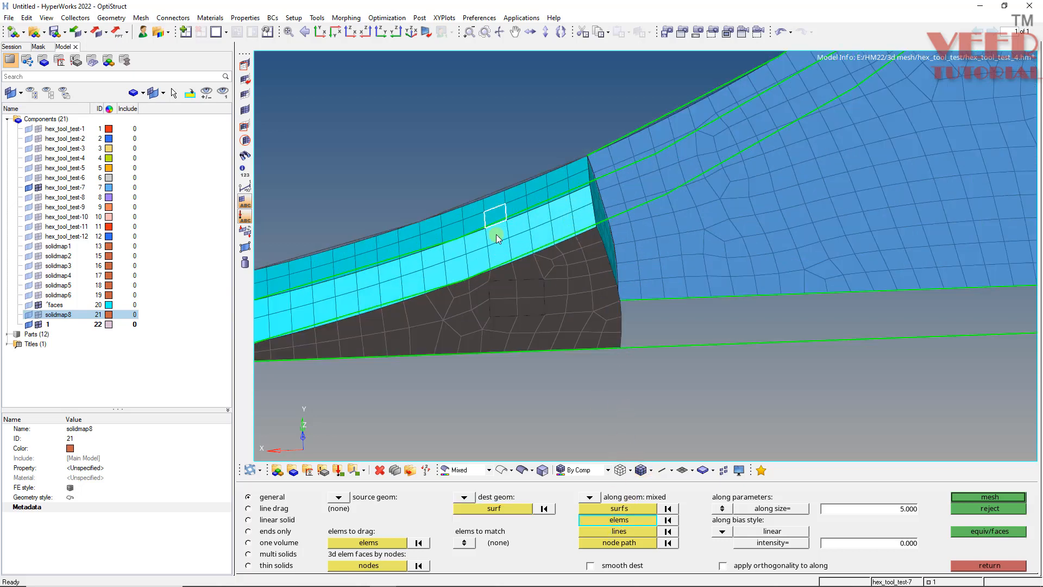
ctrl+drag(559, 229, 619, 237)
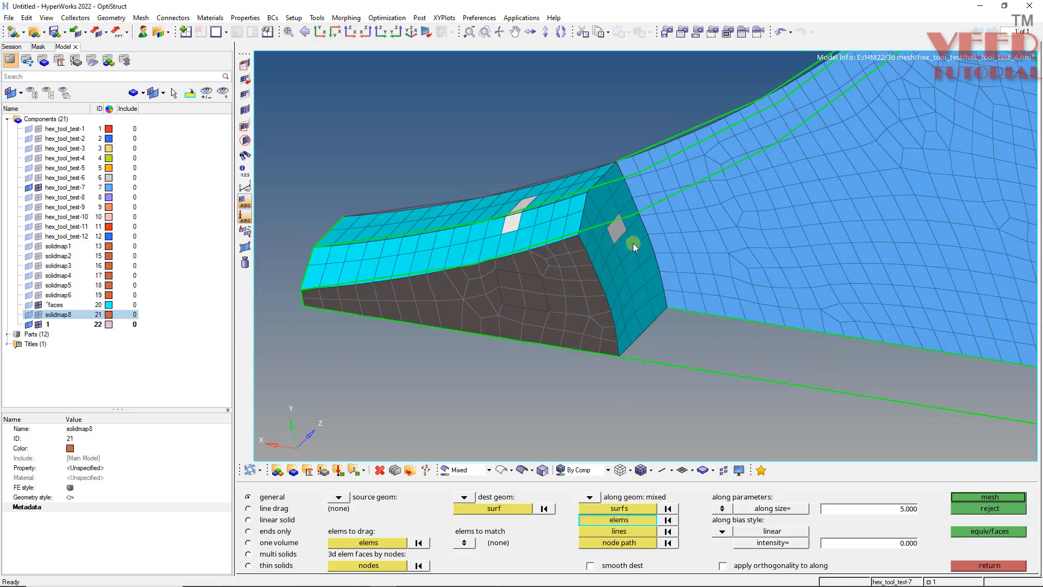
ctrl+scroll(633, 242, up, 2)
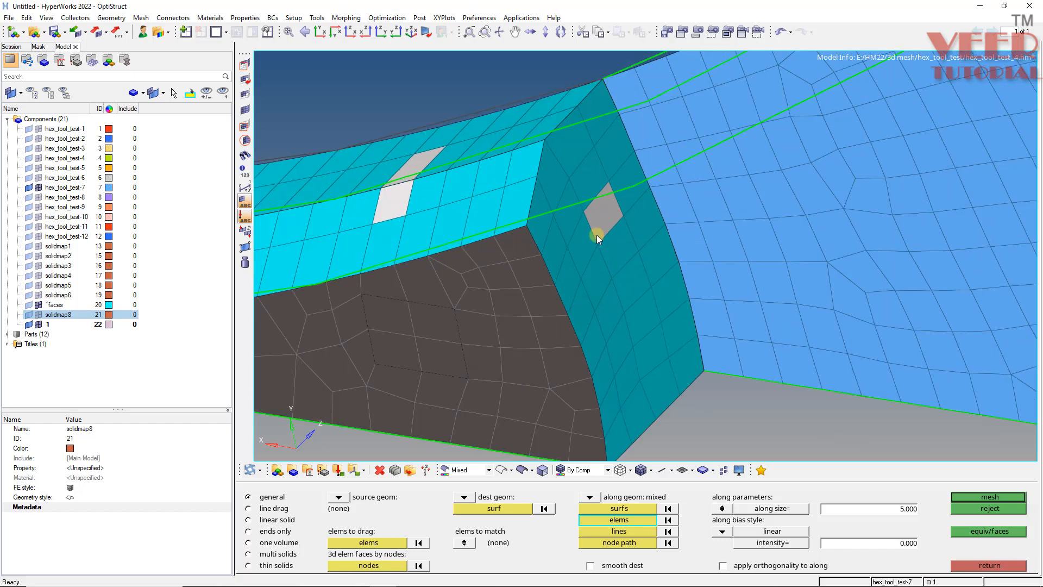
ctrl+scroll(491, 268, down, 3)
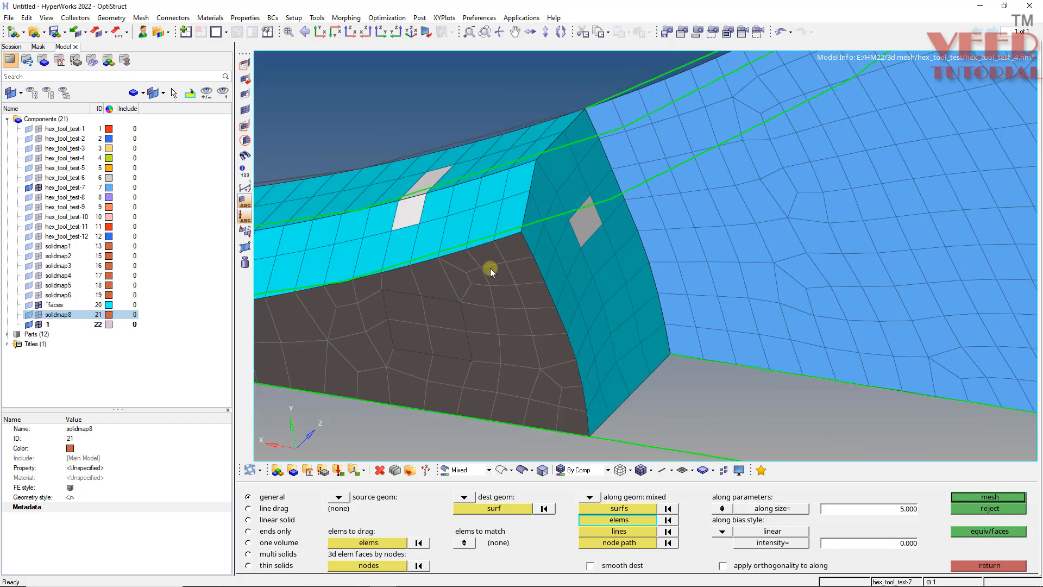
ctrl+drag(479, 325, 615, 294)
scroll(512, 314, up, 2)
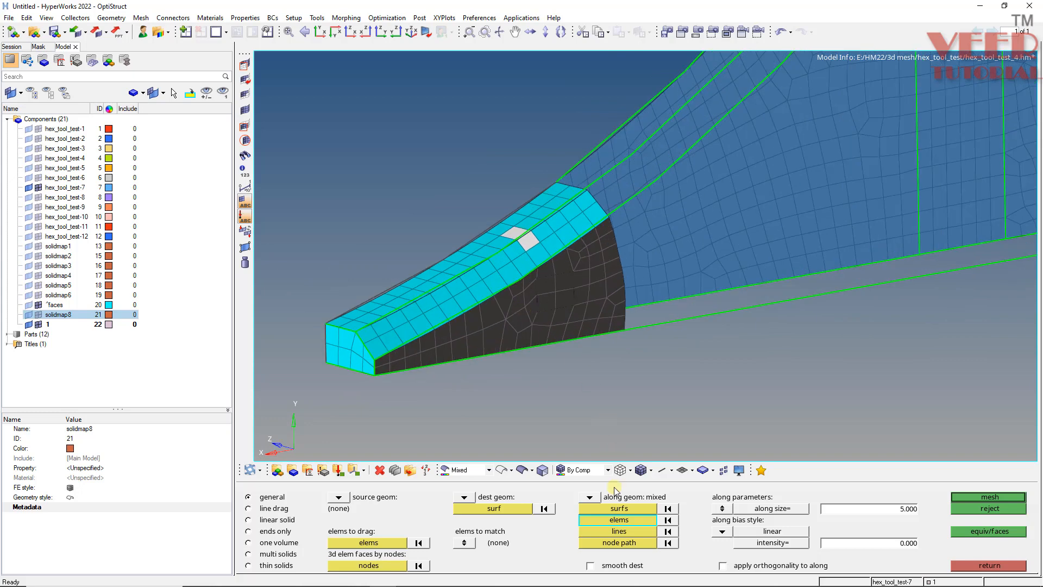
click(619, 520)
click(694, 551)
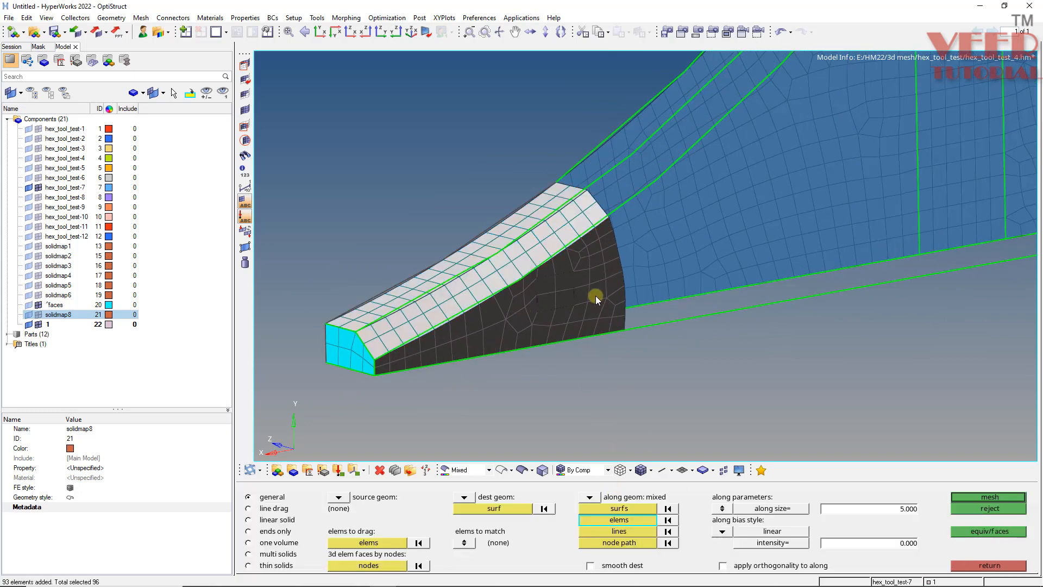
mouse_move(595, 296)
ctrl+mouse_down()
mouse_move(502, 307)
mouse_move(588, 302)
ctrl+mouse_up()
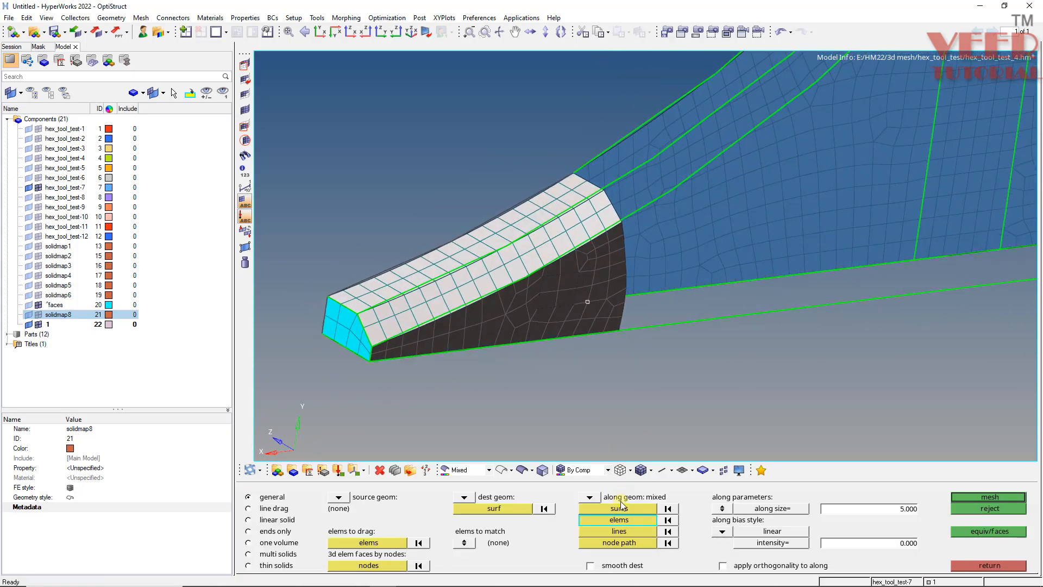
Step: Switch the along geometry to guiding lines and generate the tip's solid map mesh with along size 5.000
click(616, 533)
scroll(283, 302, up, 3)
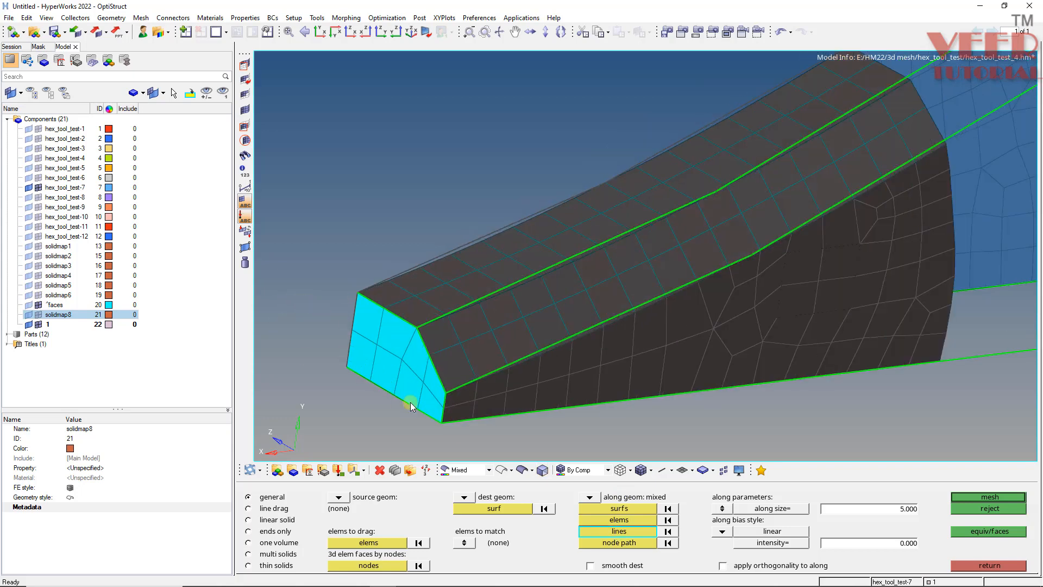
click(977, 498)
scroll(484, 328, down, 3)
ctrl+drag(696, 316, 461, 264)
scroll(461, 264, down, 3)
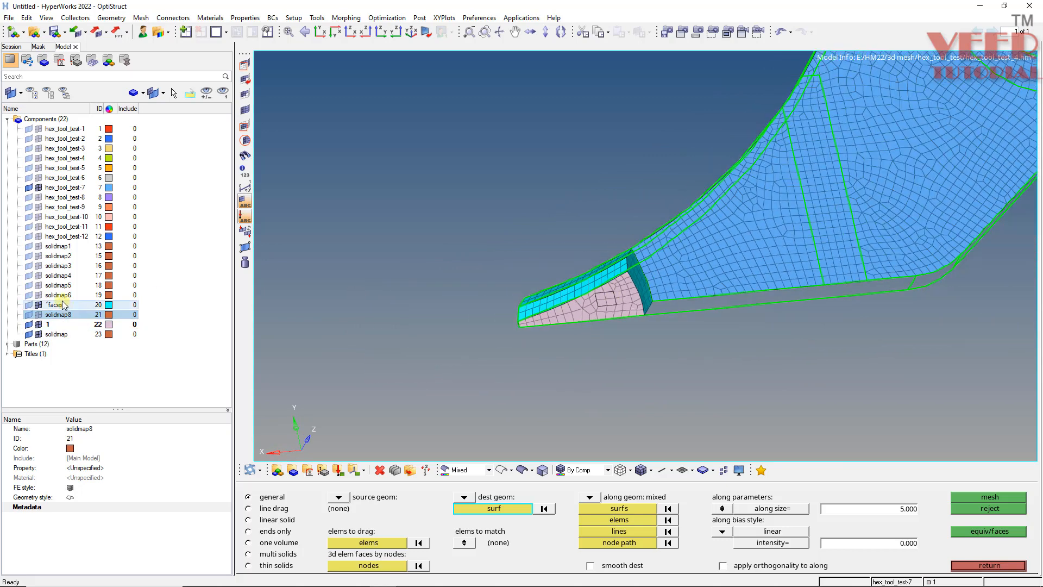
Step: Isolate only the solidmap8 and solidmap components
click(60, 334)
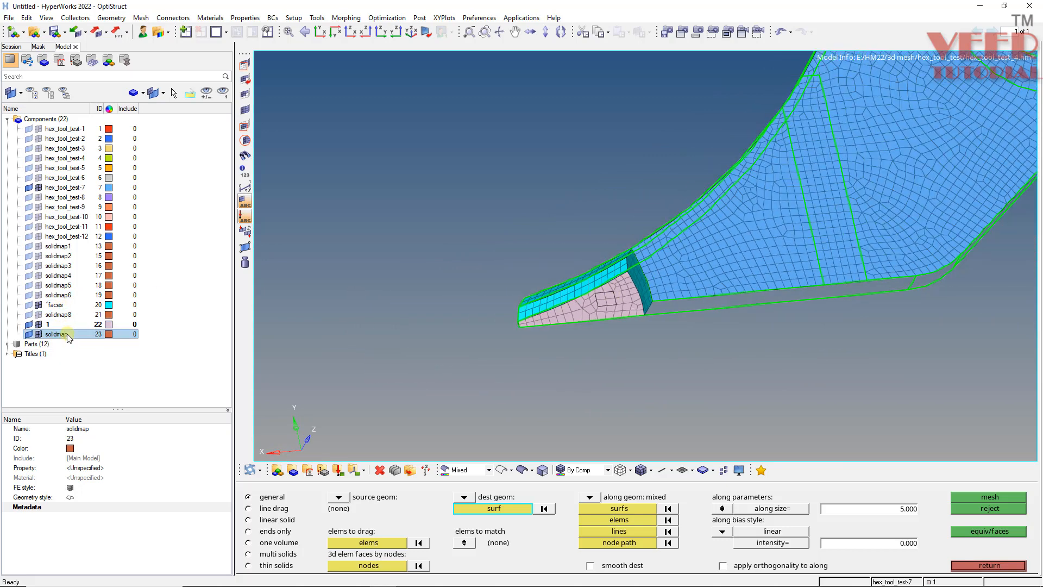
ctrl+click(65, 314)
right_click(64, 317)
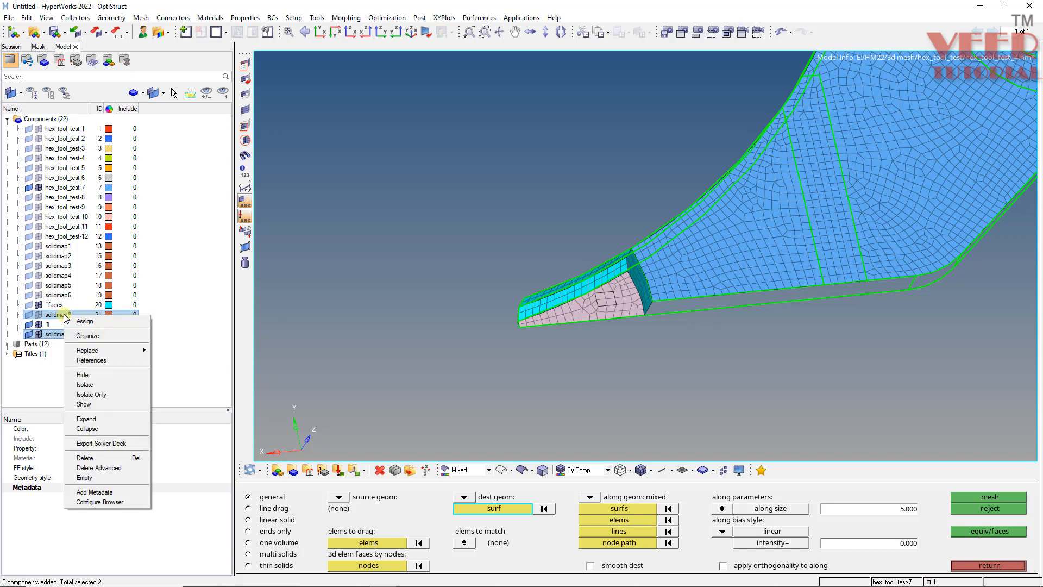
click(98, 396)
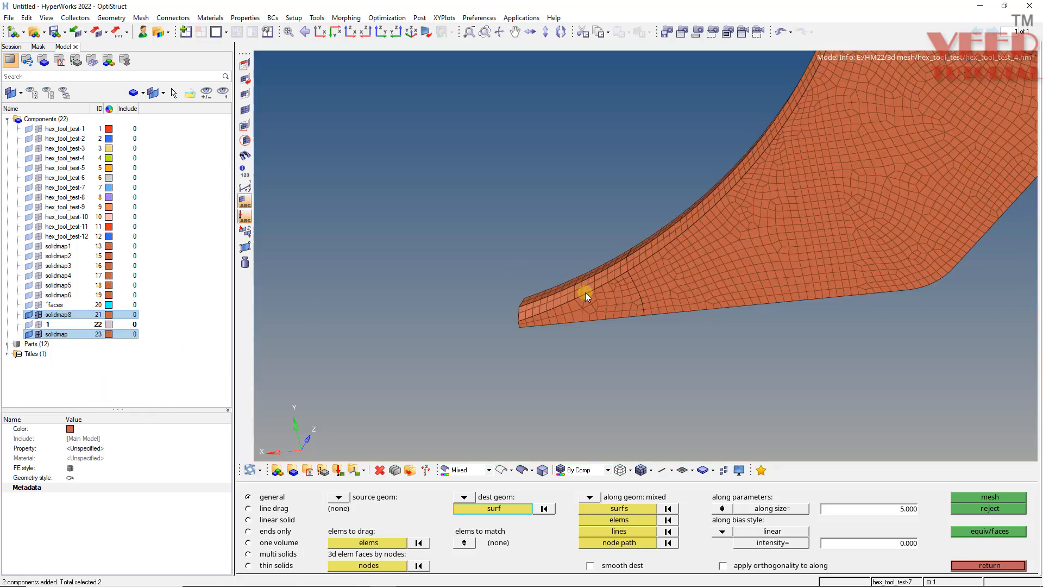
ctrl+drag(580, 292, 475, 327)
Step: Check the displayed components for free edges and preview their equivalence with a tolerance of 0.100
key(shift+F3)
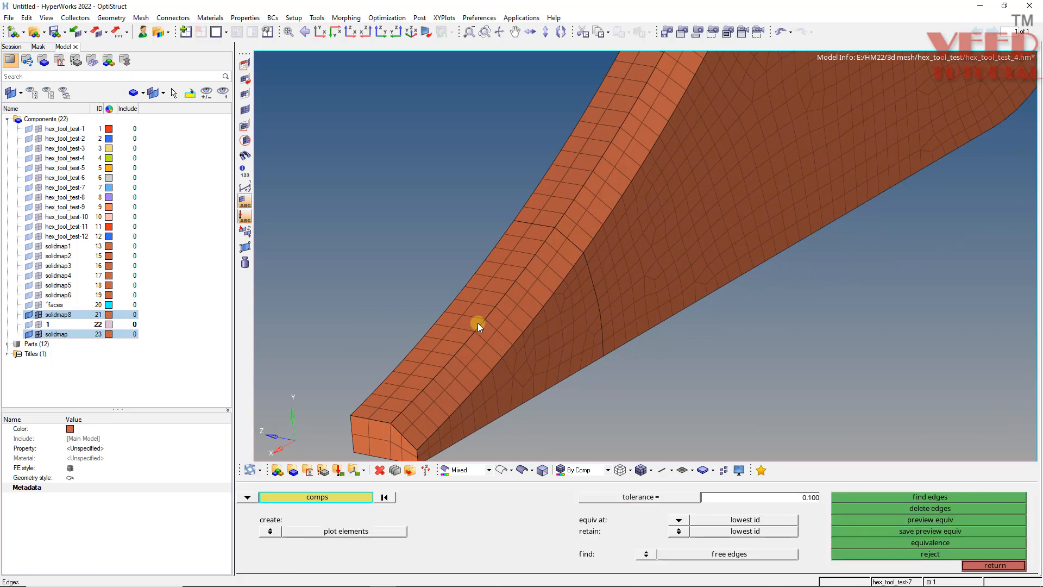
middle_click(641, 228)
click(907, 516)
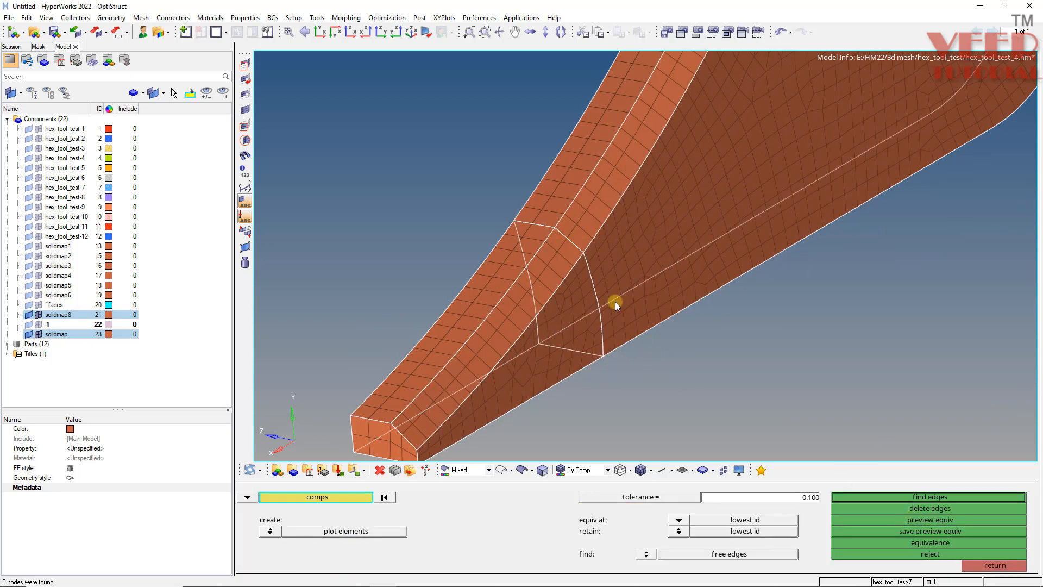
key(Escape)
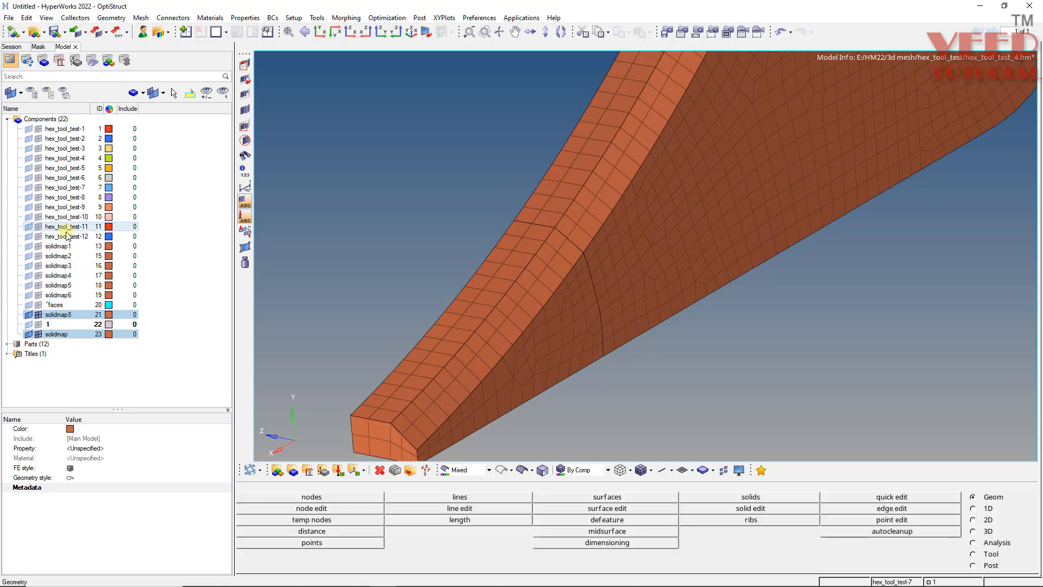
Step: Show solidmap1's mesh temporarily and examine where its bracket meets the tip mesh
click(38, 246)
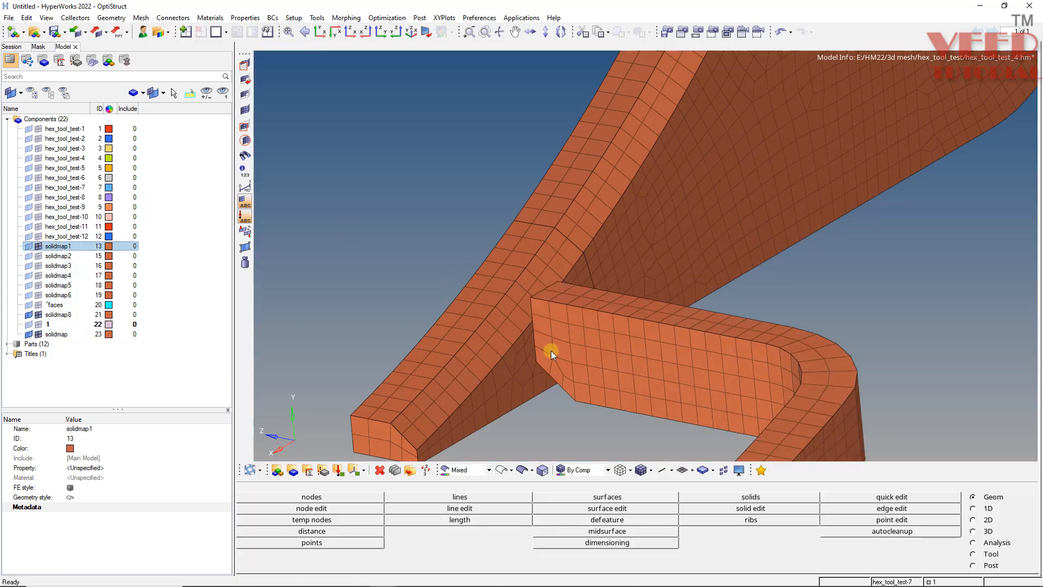
scroll(546, 355, up, 5)
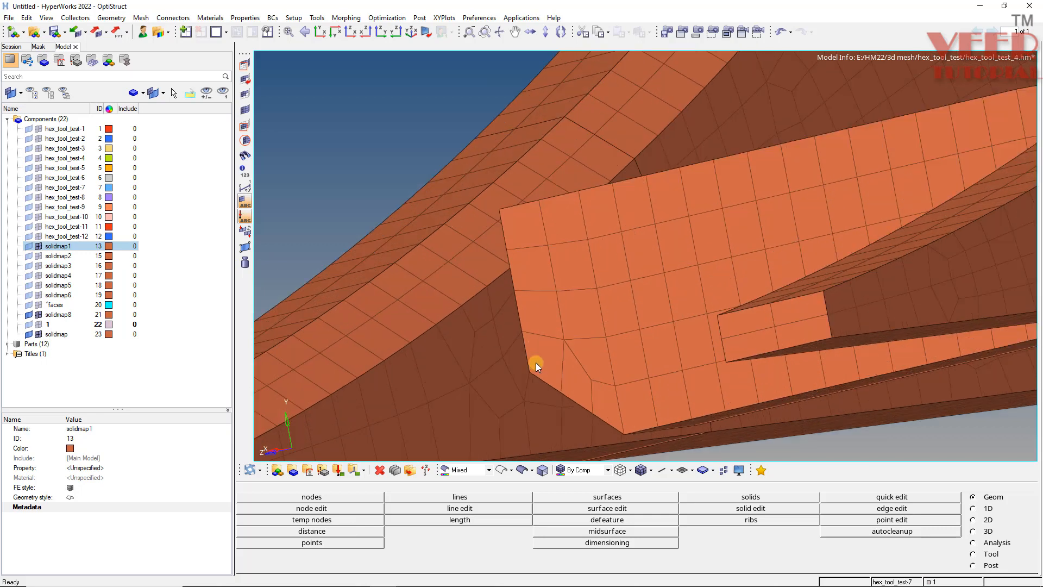
scroll(536, 363, up, 4)
scroll(448, 232, down, 3)
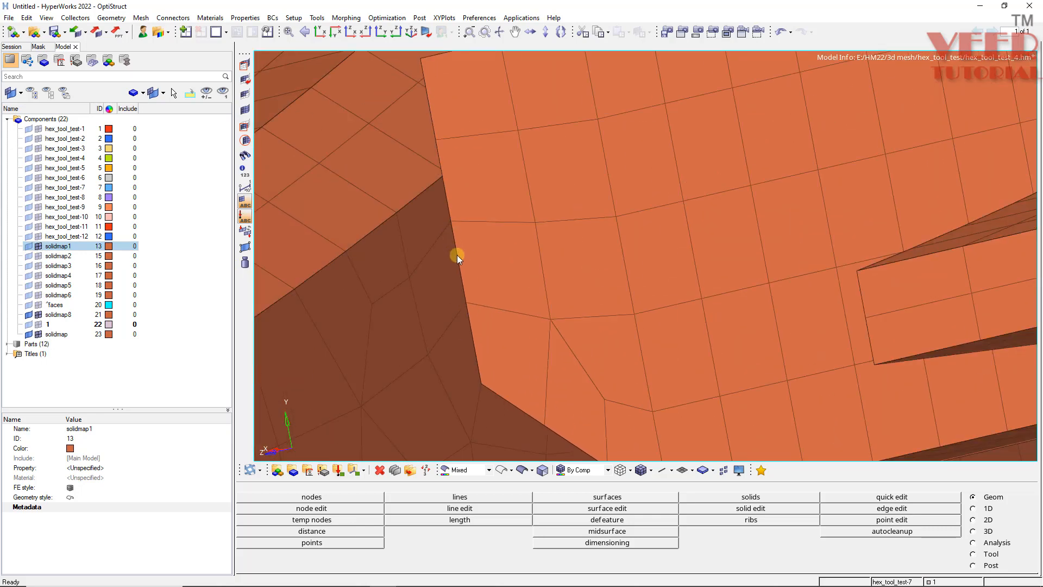
scroll(489, 382, down, 3)
ctrl+drag(505, 298, 428, 235)
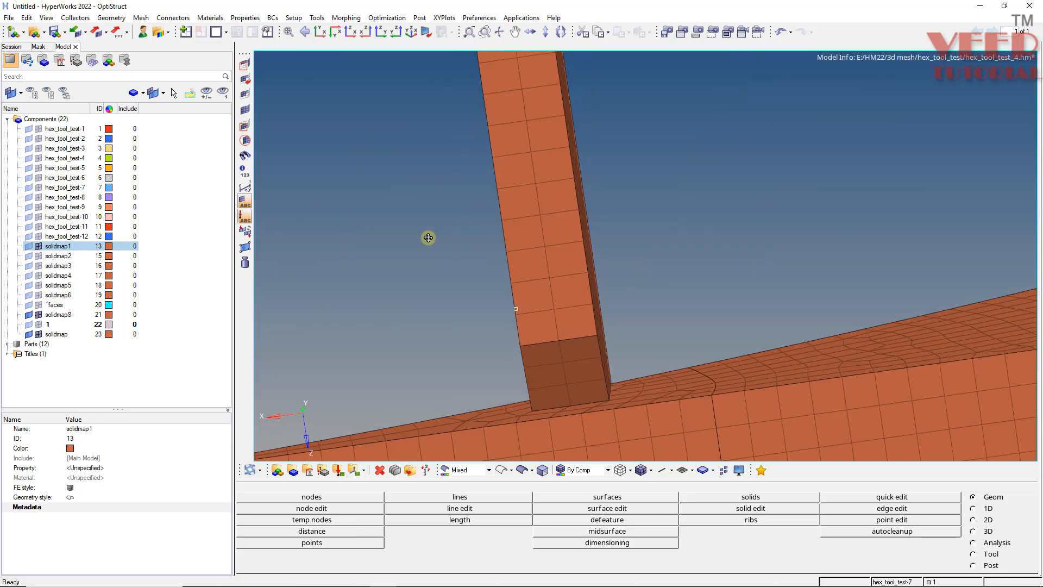
scroll(554, 374, up, 2)
ctrl+drag(554, 374, 576, 255)
scroll(471, 246, down, 3)
click(38, 246)
ctrl+drag(572, 400, 581, 342)
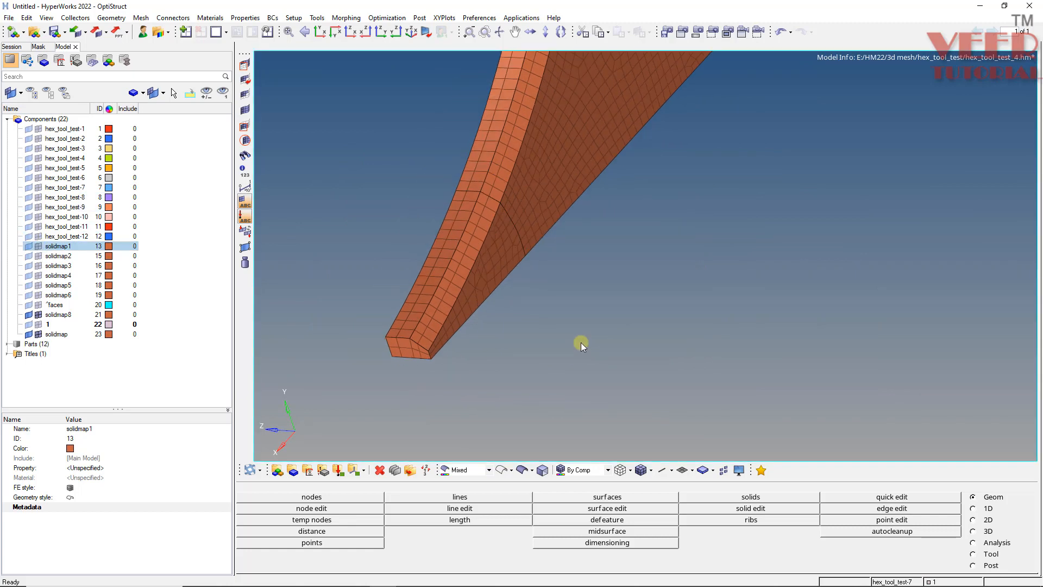
Step: Organize the tip's solid elements into the destination component solidmap8
key(shift+F11)
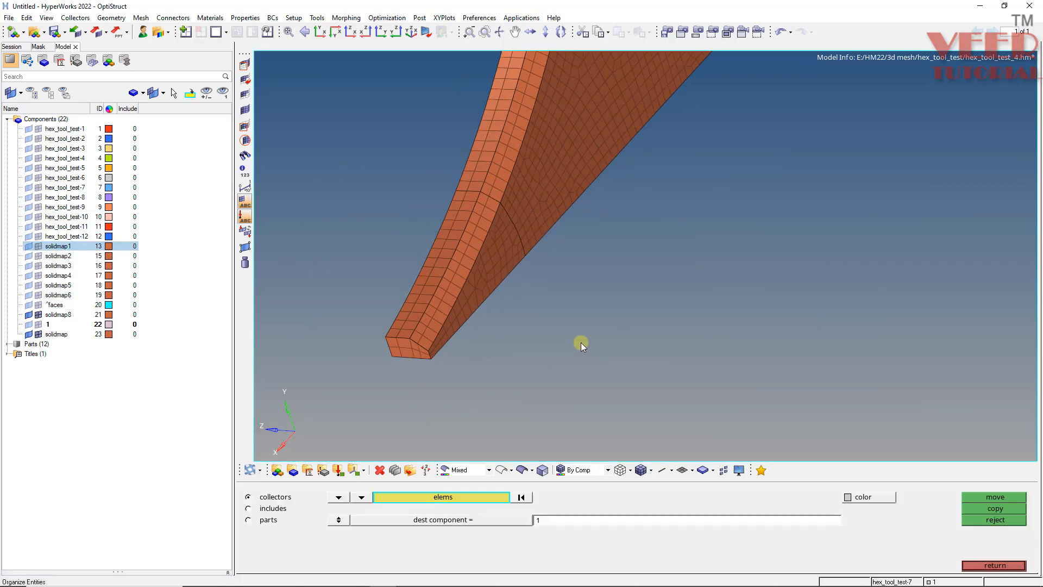
click(509, 521)
click(645, 529)
ctrl+drag(448, 370, 670, 447)
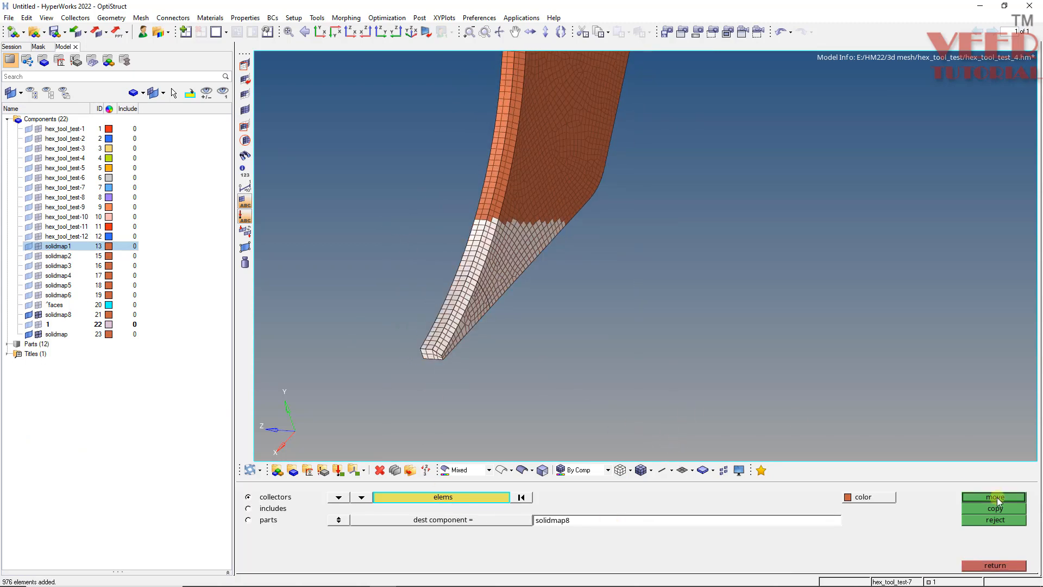
middle_click(774, 369)
key(Escape)
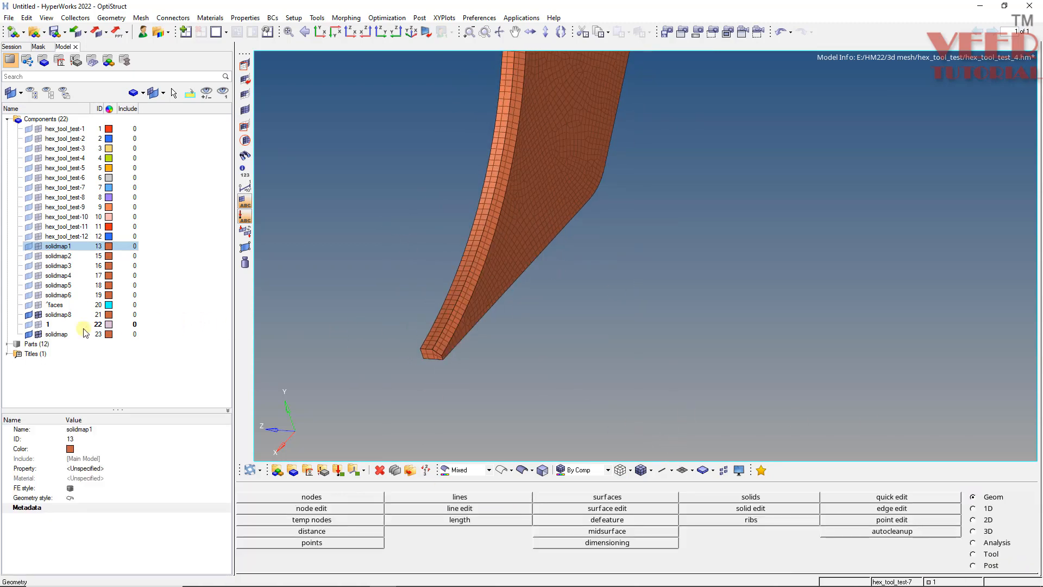
Step: Delete the components ^faces, 1 and solidmap
click(54, 324)
shift+click(59, 334)
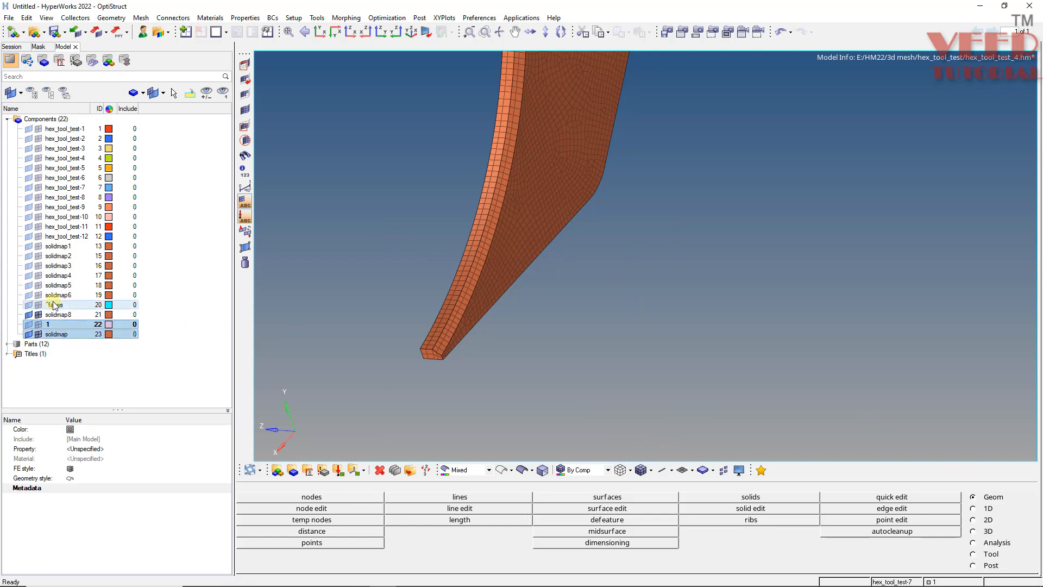
right_click(55, 305)
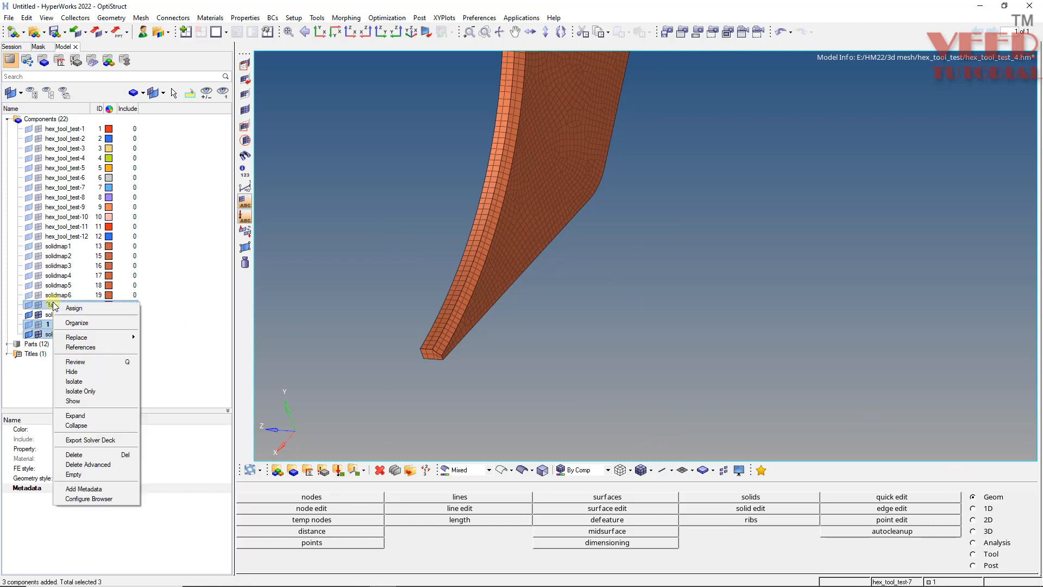
click(74, 455)
click(499, 329)
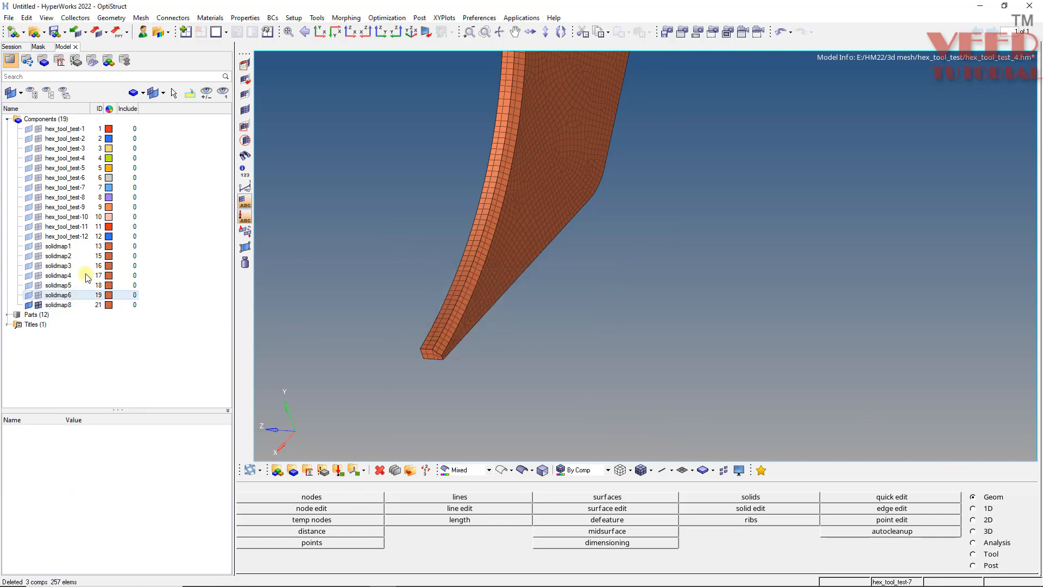
Step: Isolate only the seven solid mesh components from solidmap1 through solidmap8
click(58, 246)
shift+click(63, 305)
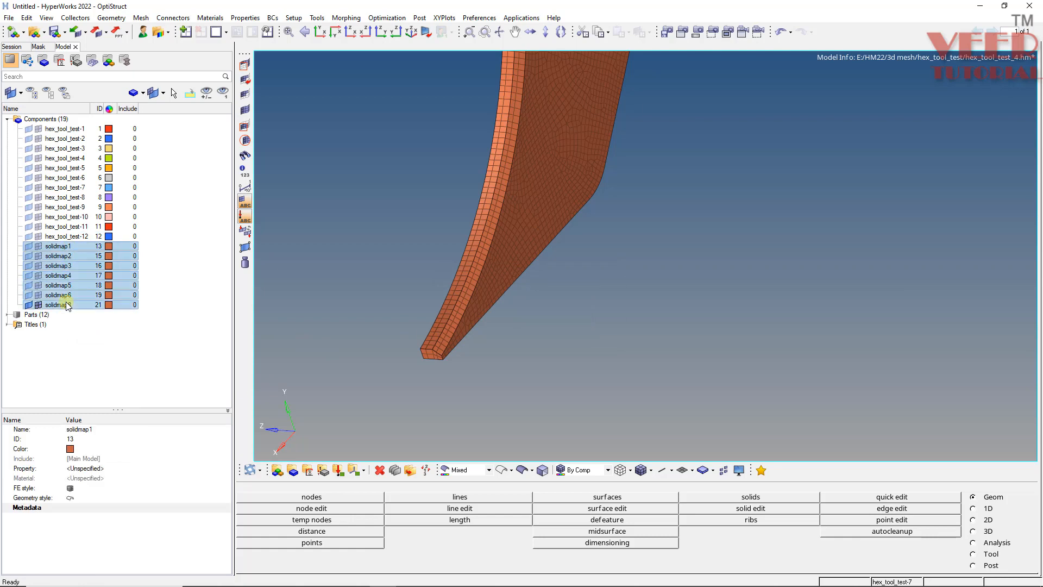
right_click(74, 266)
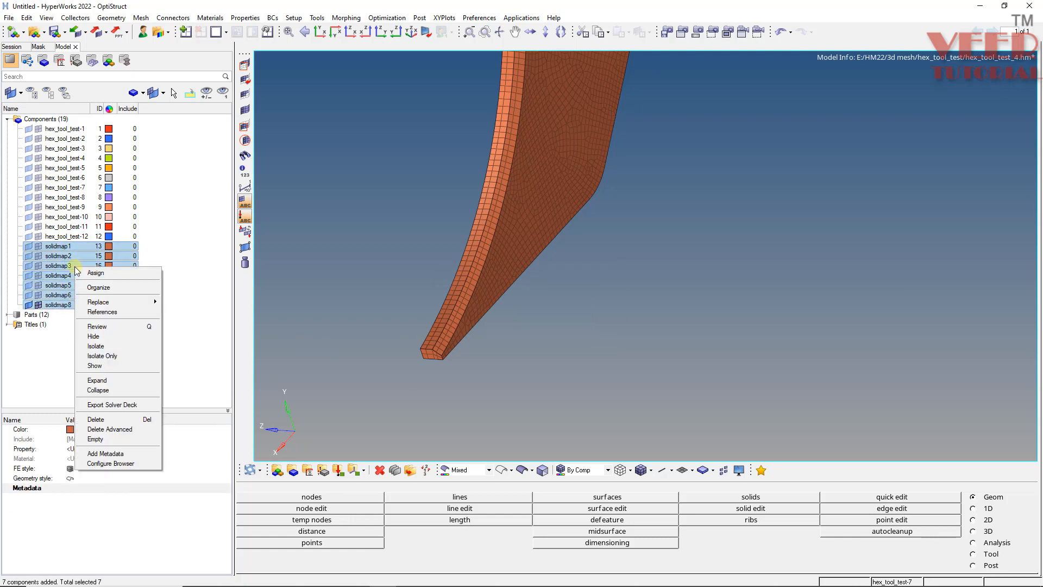
click(109, 356)
ctrl+click(482, 304)
Step: Examine the assembled solid meshes from both sides, including the ribs, hole and tip bracket
ctrl+scroll(482, 305, down, 5)
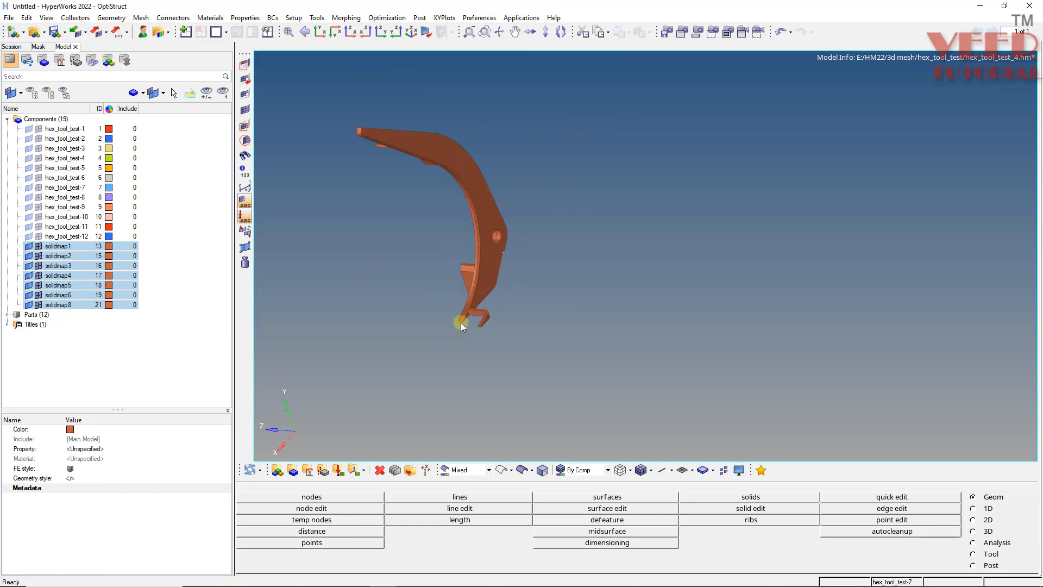
ctrl+drag(462, 321, 655, 280)
ctrl+scroll(374, 107, up, 10)
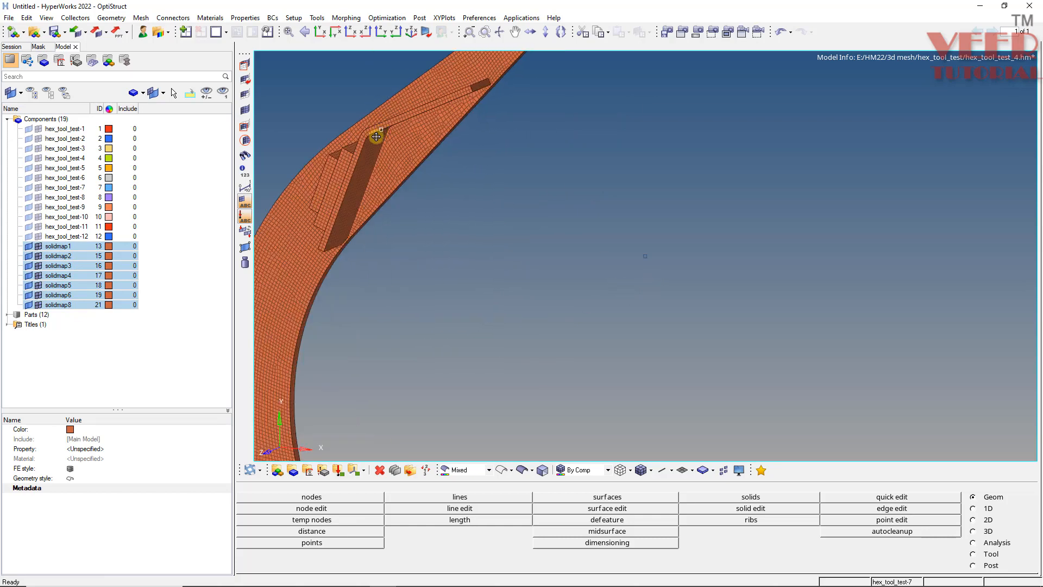
ctrl+scroll(391, 162, down, 6)
ctrl+scroll(386, 224, up, 6)
ctrl+click(381, 238)
ctrl+drag(354, 298, 364, 272)
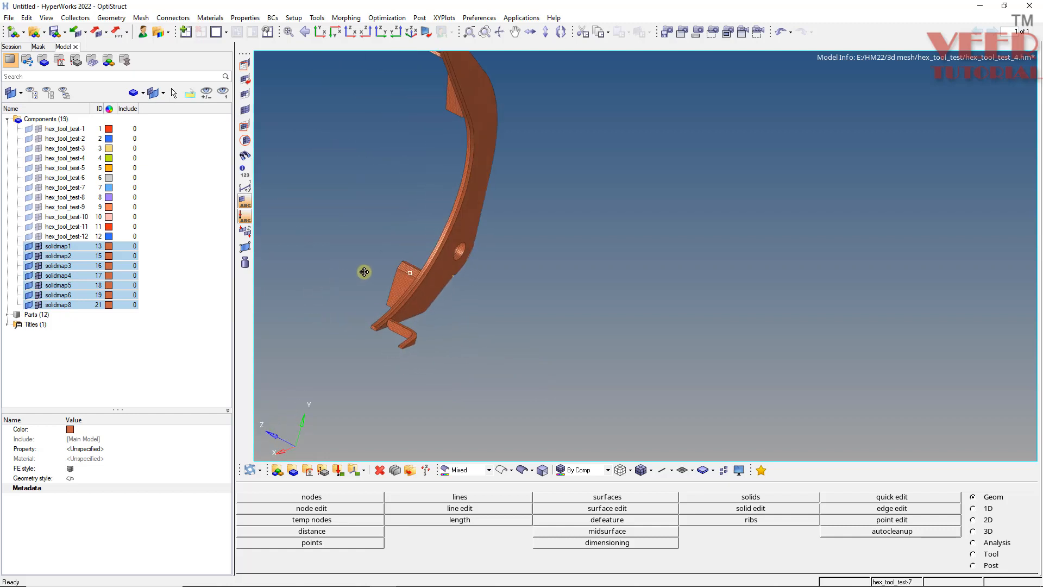
ctrl+drag(563, 248, 533, 246)
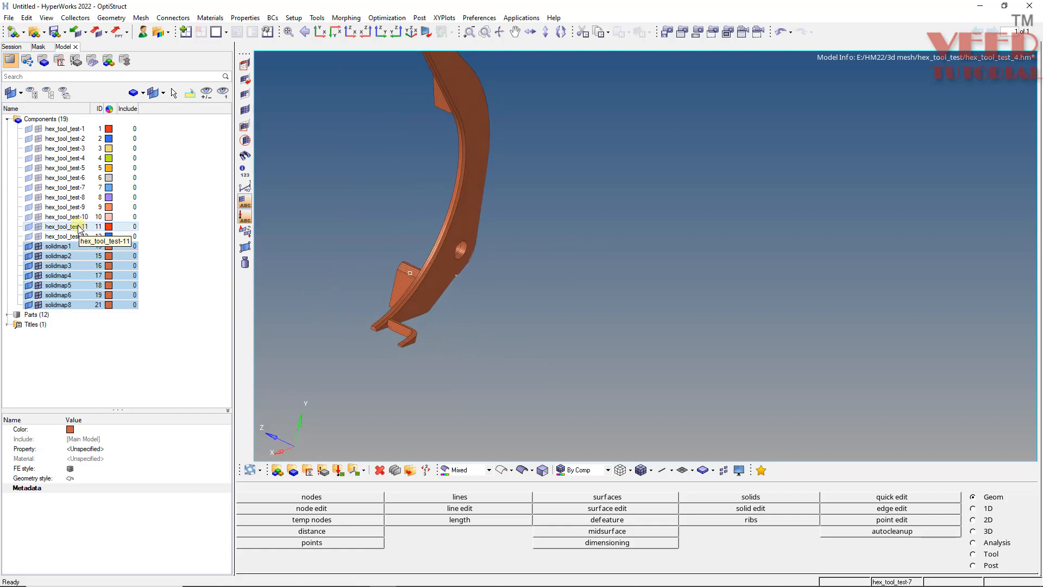
Step: Show hex_tool_test-1 alongside the solid meshes with its surfaces shaded
click(67, 227)
click(65, 130)
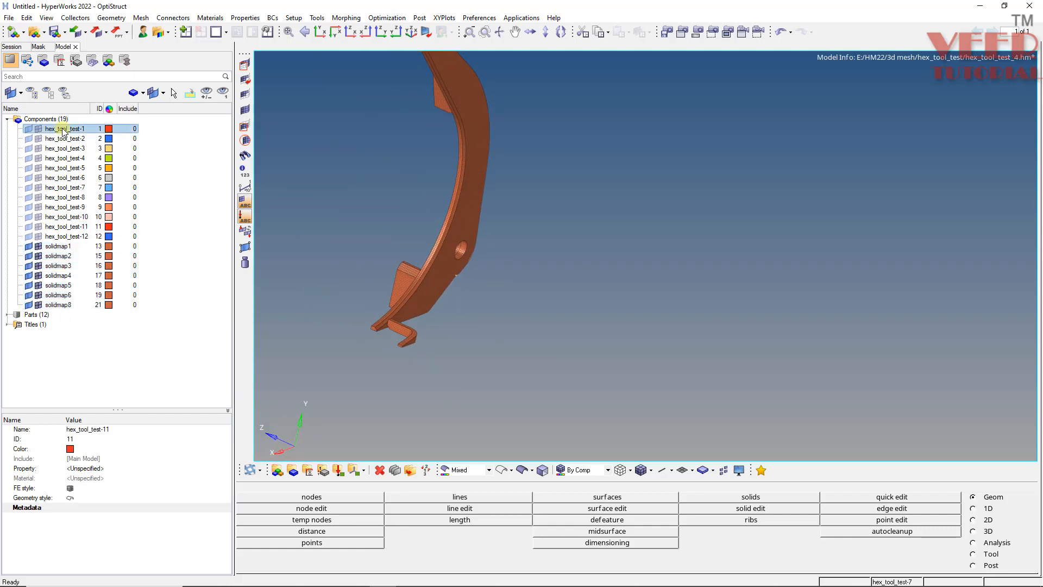
right_click(59, 132)
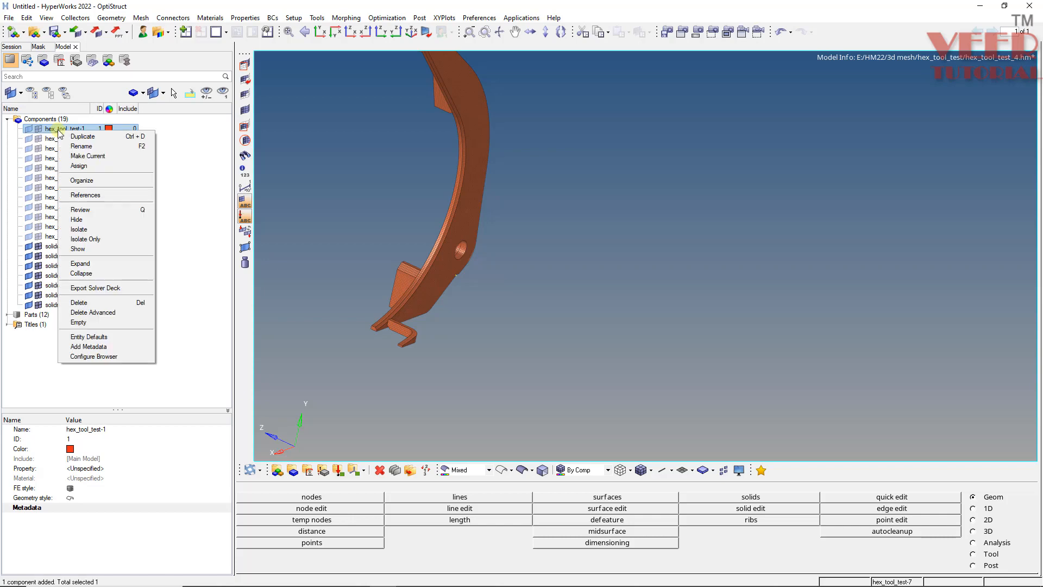
click(80, 251)
mouse_move(422, 279)
ctrl+mouse_down()
mouse_move(400, 298)
mouse_move(479, 347)
mouse_move(598, 307)
mouse_move(442, 240)
ctrl+mouse_up()
scroll(399, 326, up, 5)
click(523, 472)
scroll(443, 298, down, 5)
scroll(455, 288, up, 7)
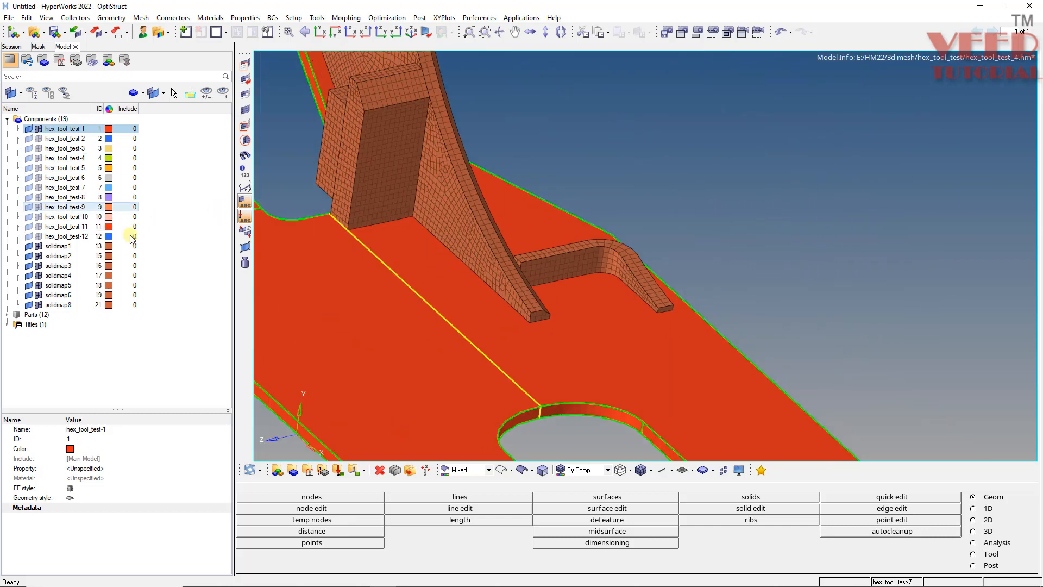
Step: Show hex_tool_test-7's geometry alongside hex_tool_test-1 and the solid meshes, checking where the rib meets the plate
ctrl+drag(396, 174, 543, 255)
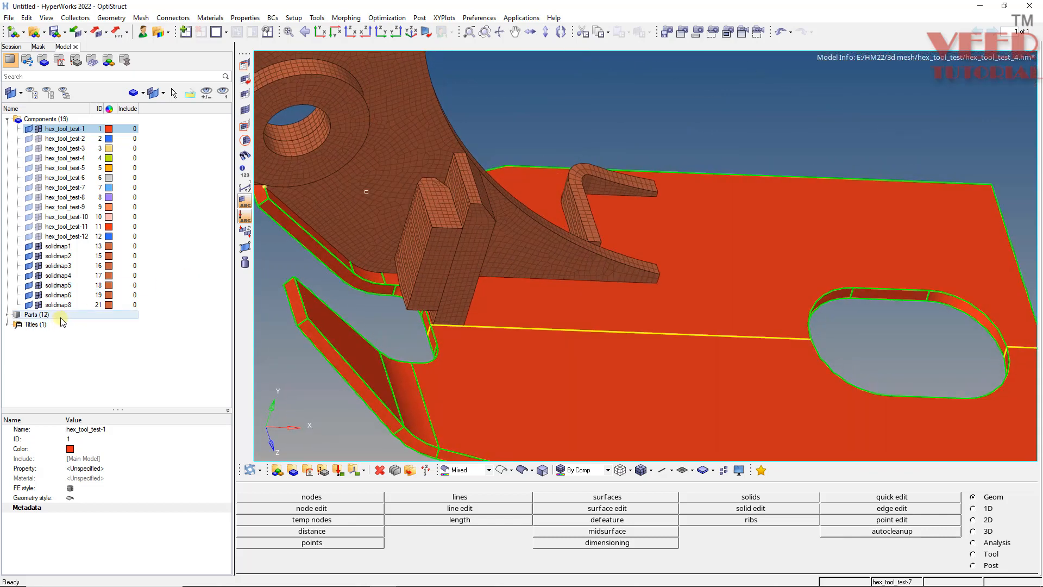
scroll(336, 297, down, 3)
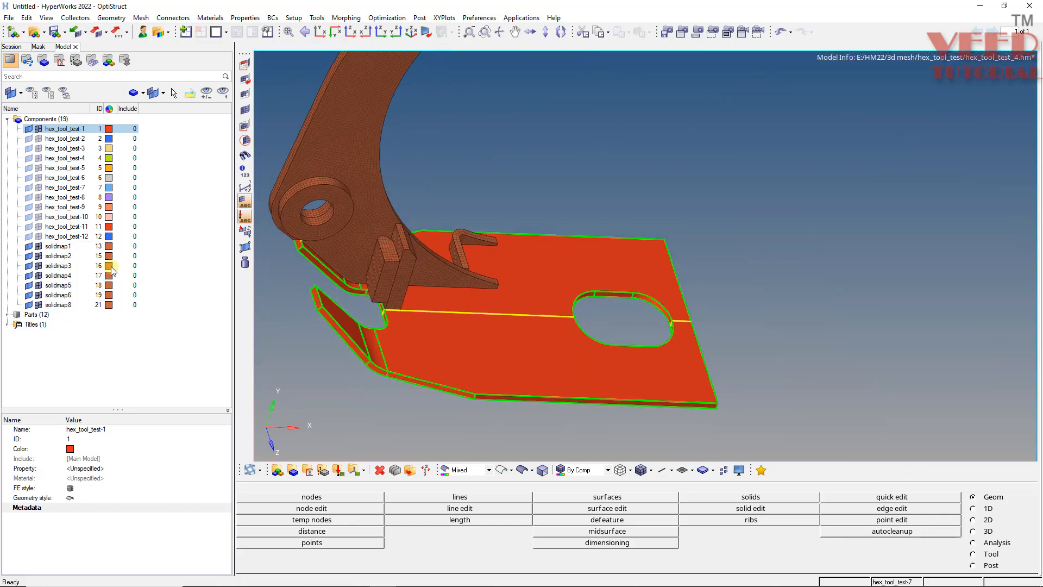
click(30, 190)
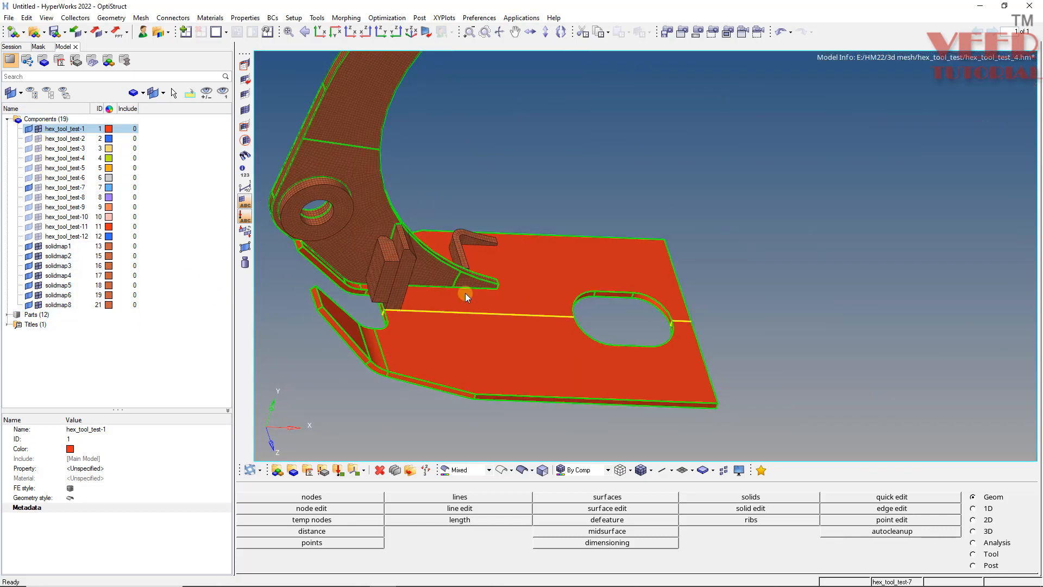
ctrl+drag(465, 292, 242, 309)
ctrl+scroll(494, 253, up, 3)
ctrl+drag(494, 253, 386, 291)
scroll(386, 291, up, 3)
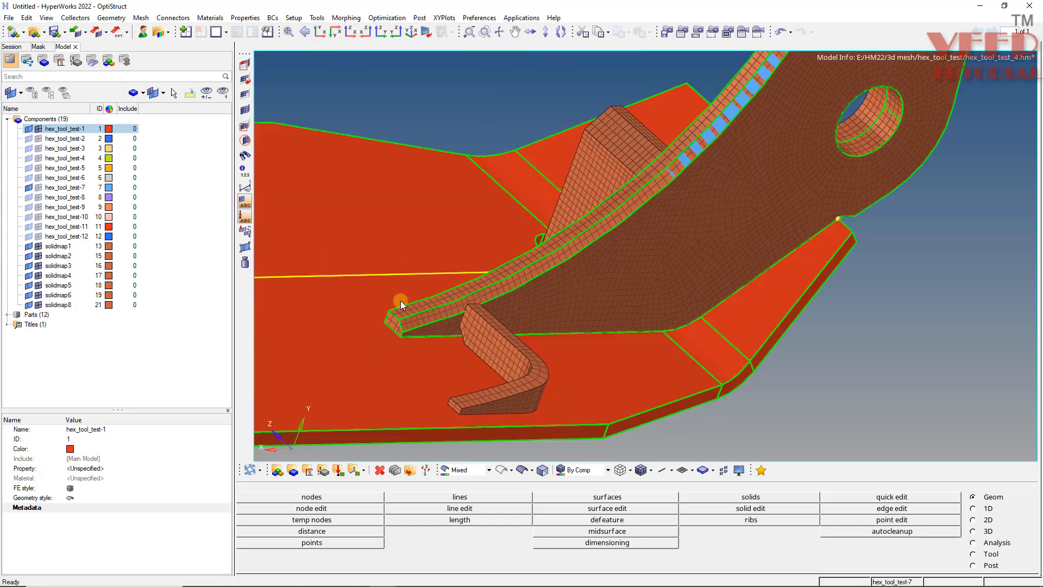
ctrl+drag(439, 363, 504, 403)
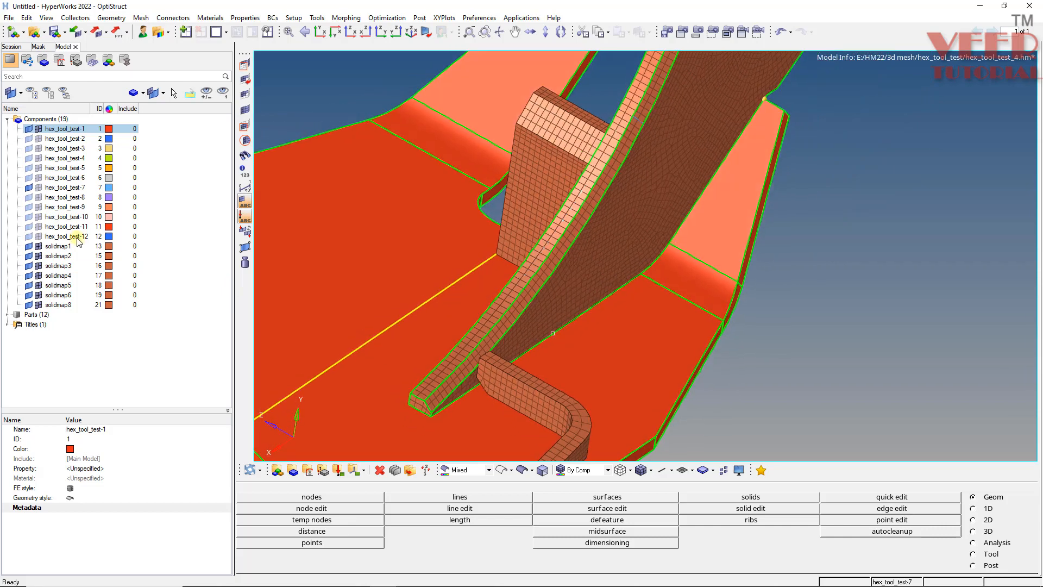
Step: Hide the seven solid mesh components from solidmap1 through solidmap8
drag(74, 250, 60, 307)
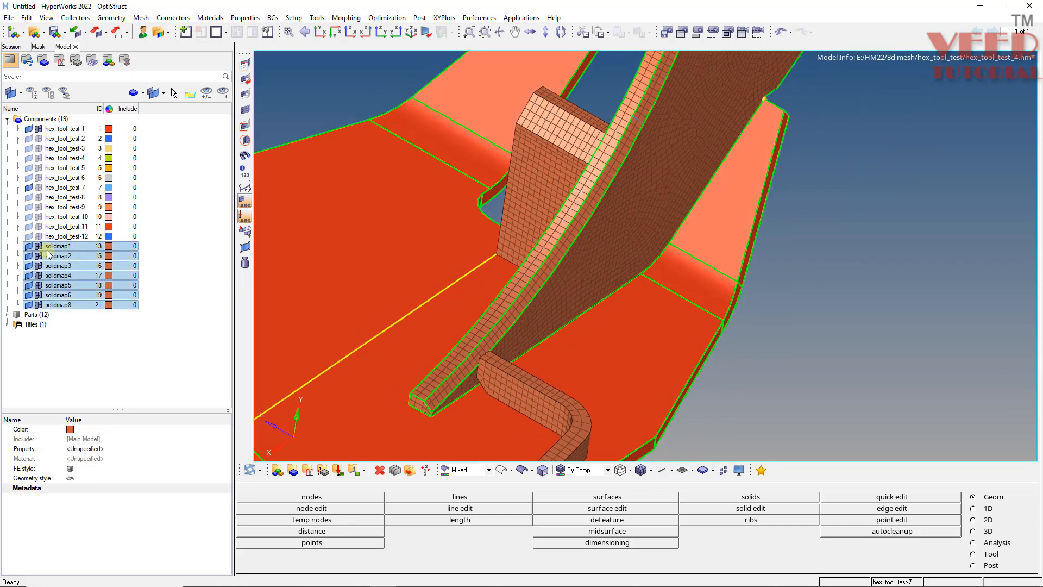
right_click(50, 254)
click(68, 321)
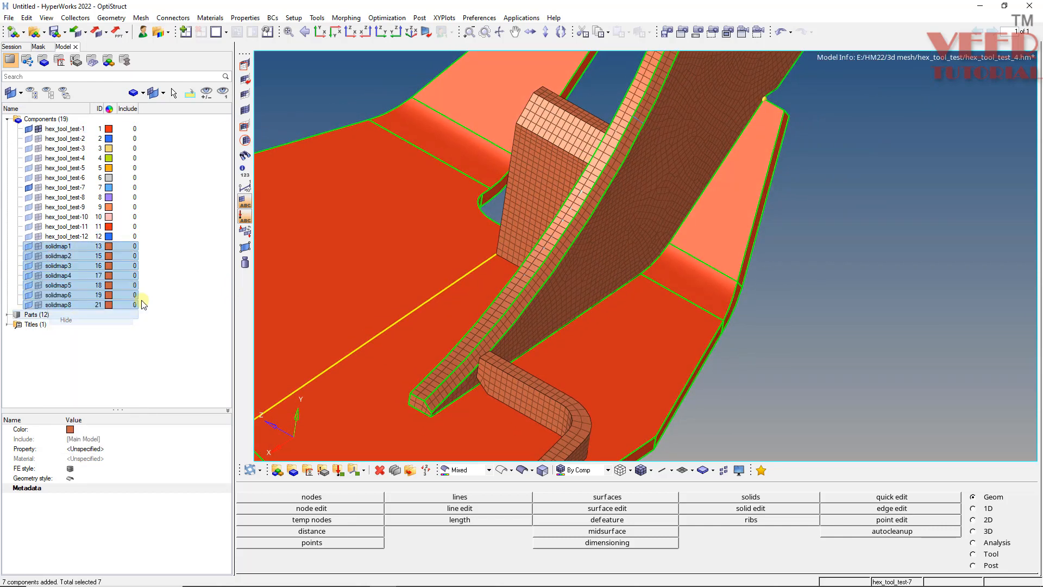
Step: Set up a surface trim with lines, choosing hex_tool_test-1's flat plate surface beneath the blue rib as the surface to cut
ctrl+drag(501, 226, 676, 128)
ctrl+scroll(527, 170, down, 5)
scroll(605, 252, up, 5)
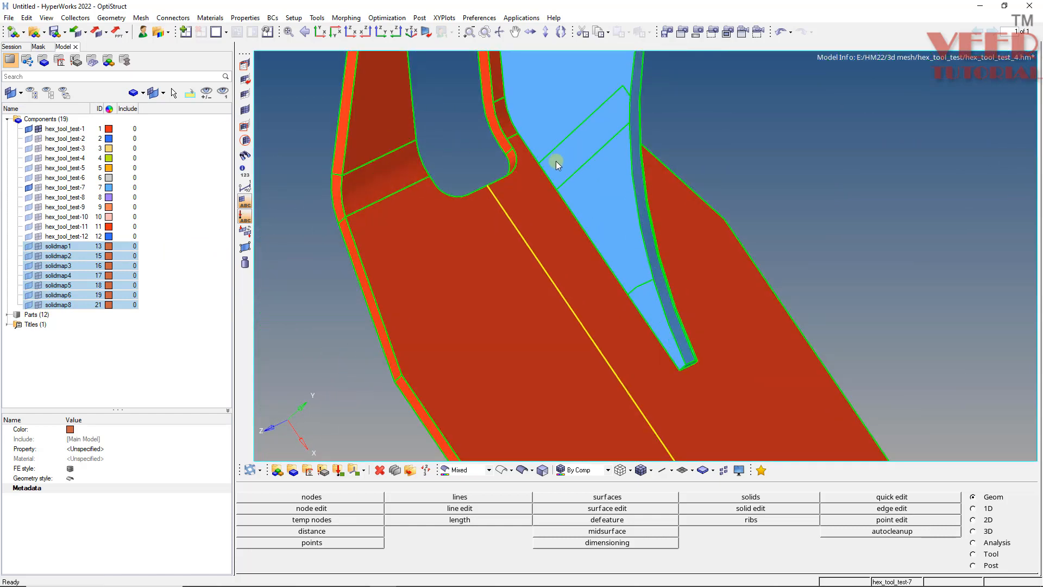
scroll(608, 217, up, 4)
scroll(521, 210, down, 4)
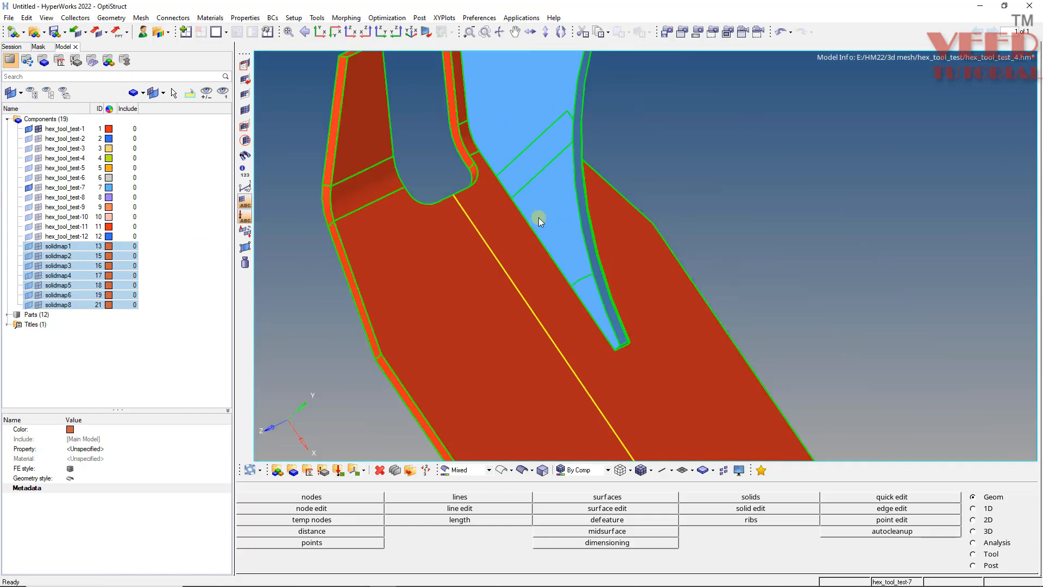
click(584, 508)
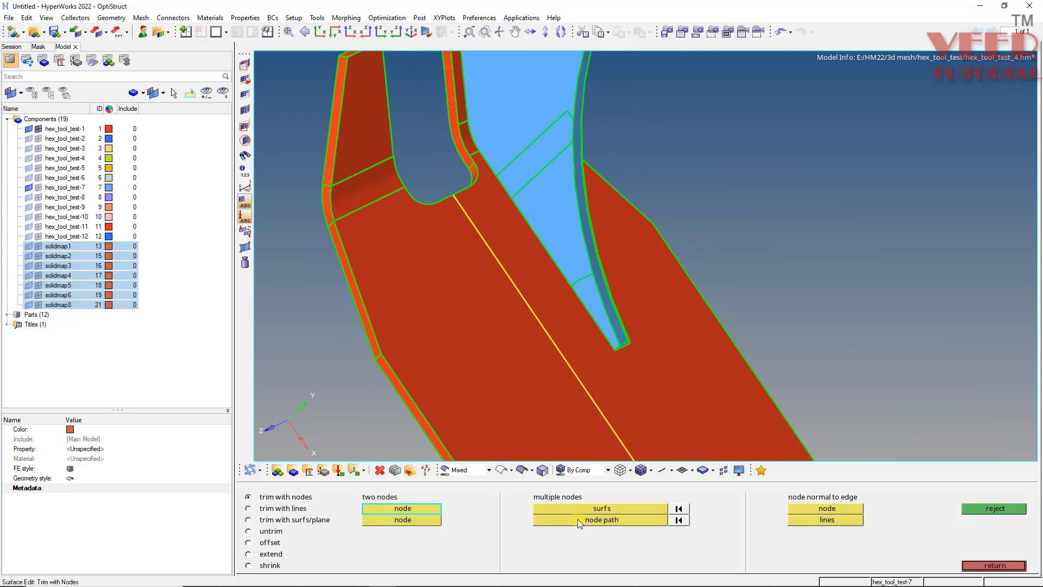
click(287, 520)
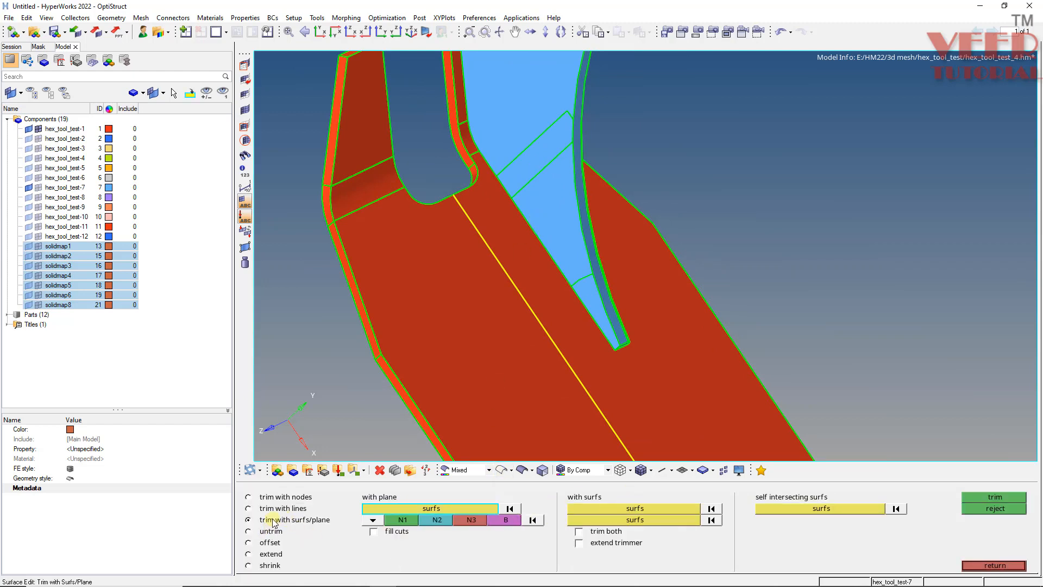
click(282, 508)
click(615, 508)
click(531, 291)
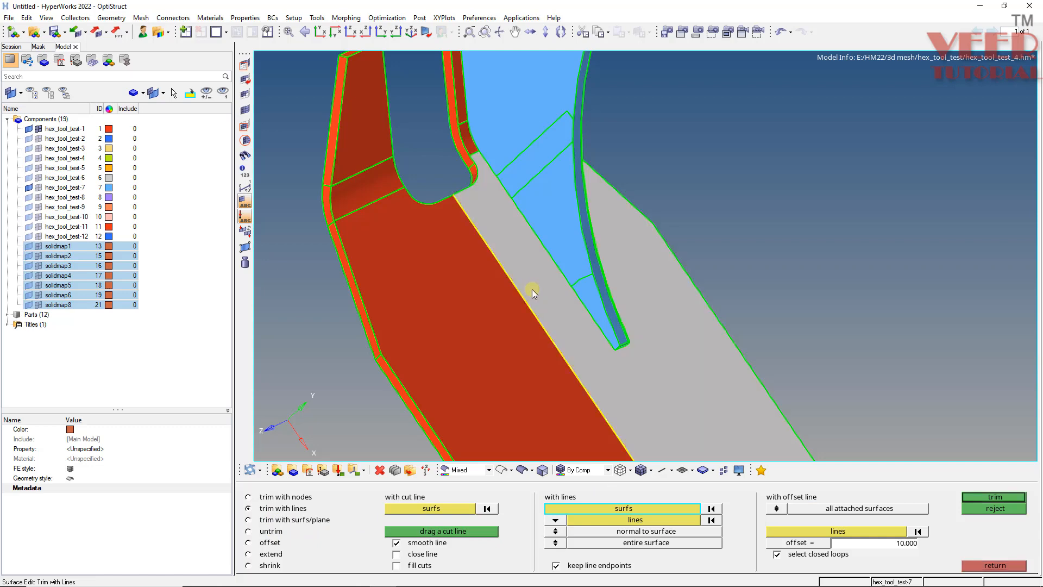
Step: Pick the rib's lower edge segments on its inner side, from the bend to the tip, as trim lines
click(605, 518)
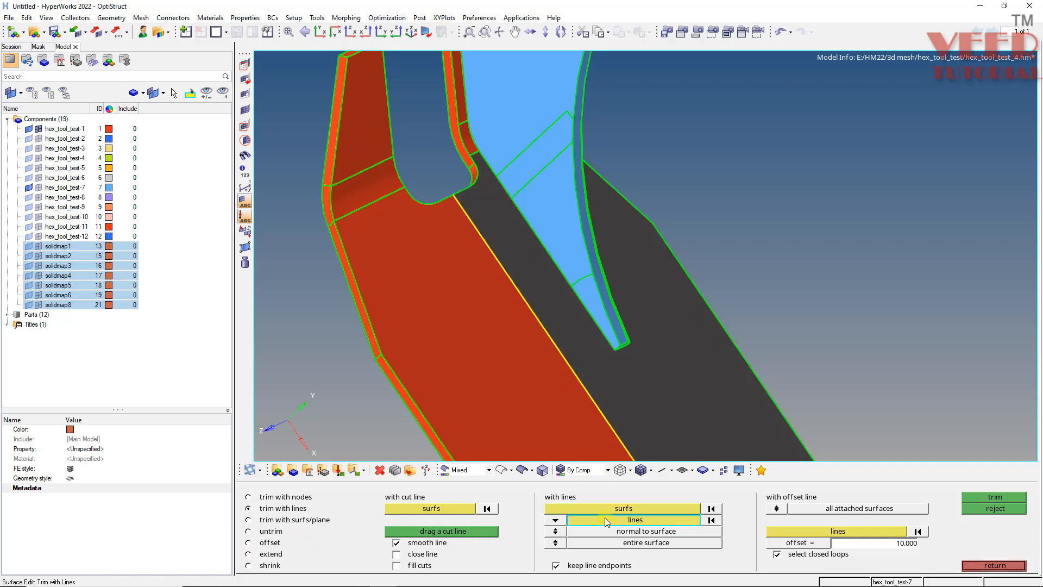
click(501, 470)
ctrl+scroll(513, 170, up, 4)
ctrl+drag(495, 163, 404, 279)
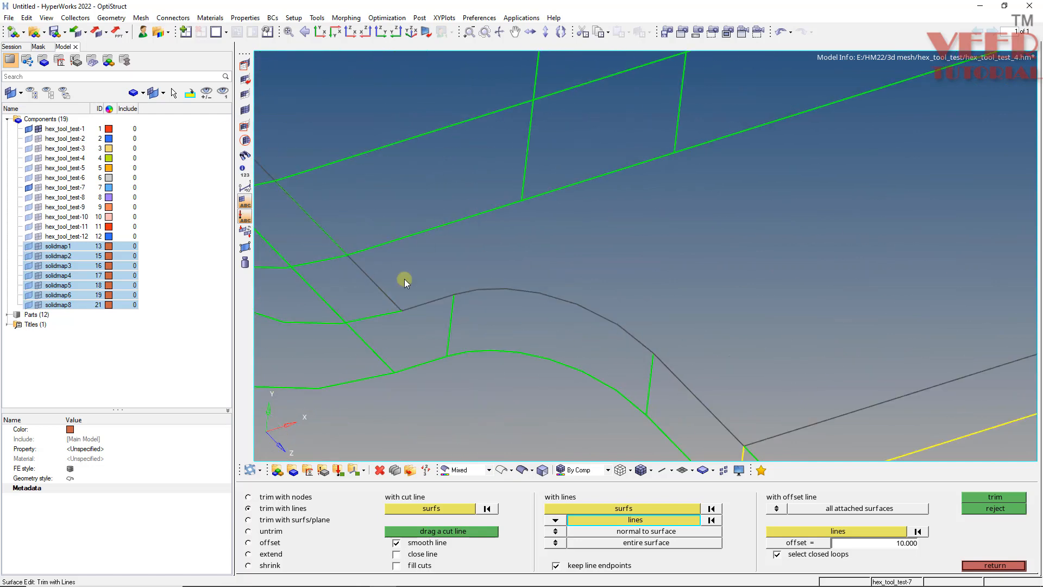
click(527, 470)
ctrl+scroll(403, 291, down, 5)
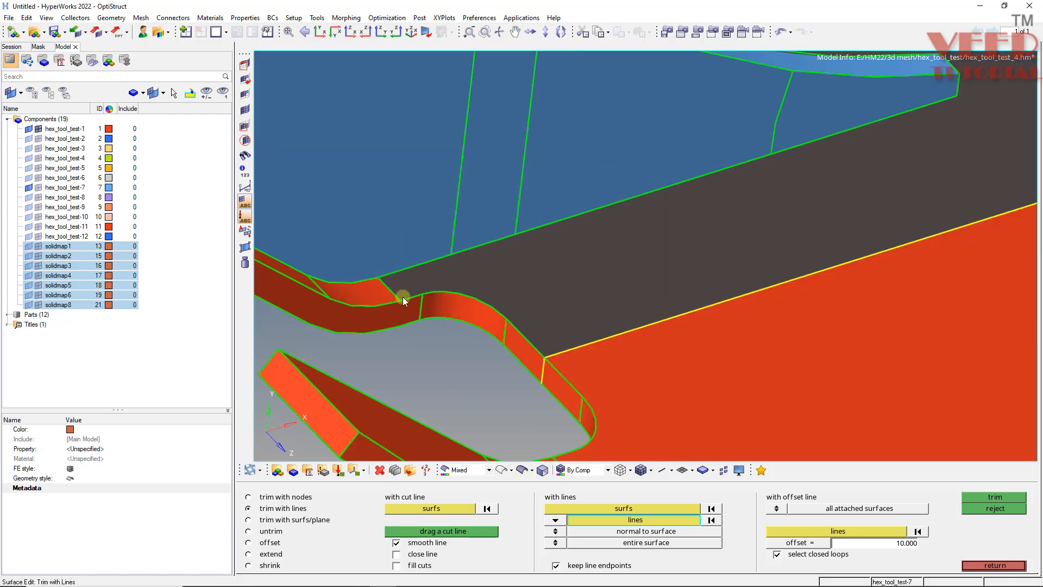
ctrl+scroll(522, 242, up, 2)
click(388, 270)
click(492, 237)
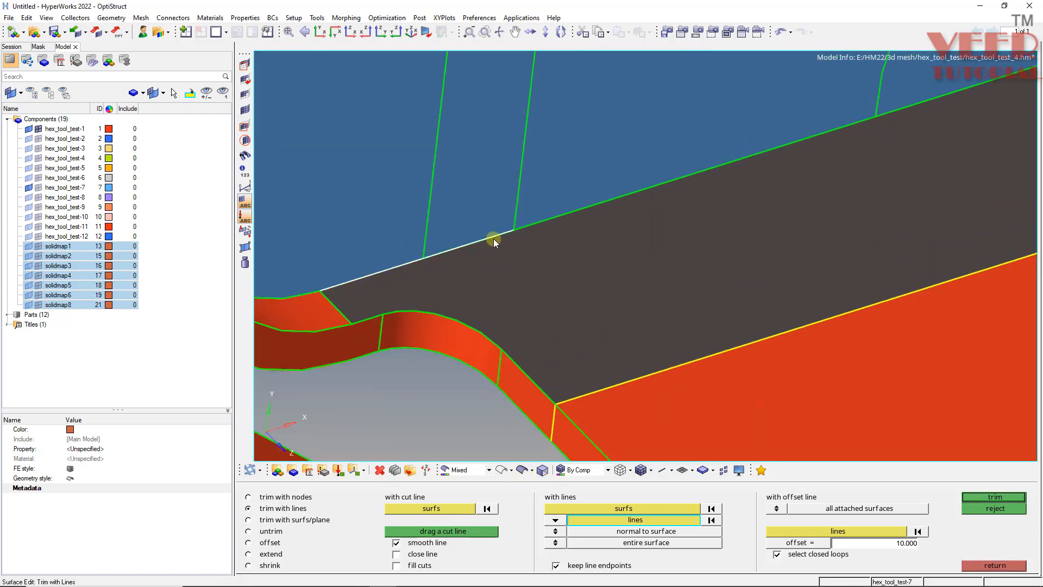
ctrl+scroll(469, 237, down, 3)
ctrl+scroll(507, 228, up, 4)
click(667, 177)
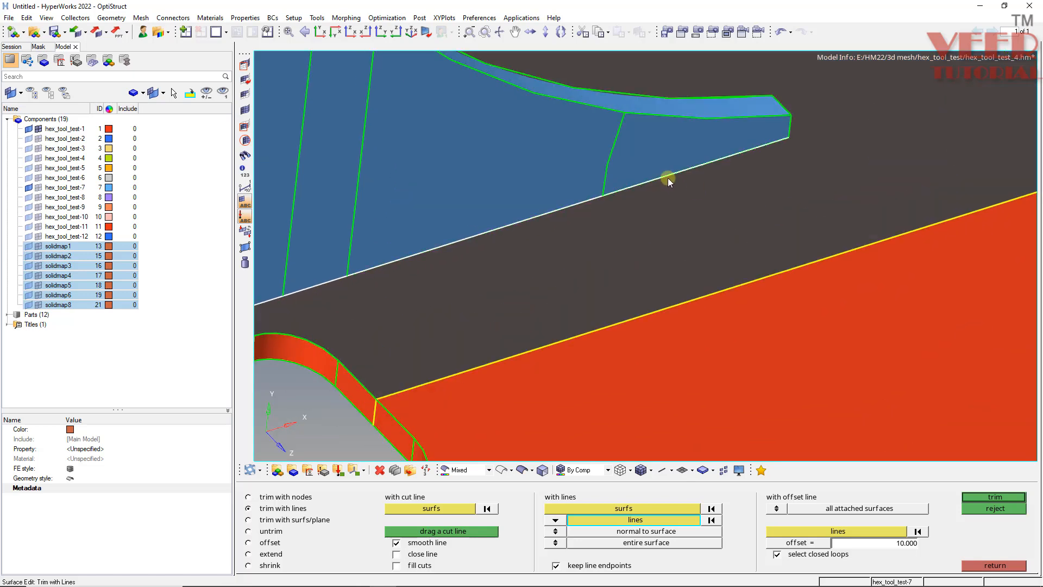
Step: Add the rib's bottom tip edge and its outer lower edge to the trim lines and trim the flat plate surface
ctrl+drag(733, 222, 482, 188)
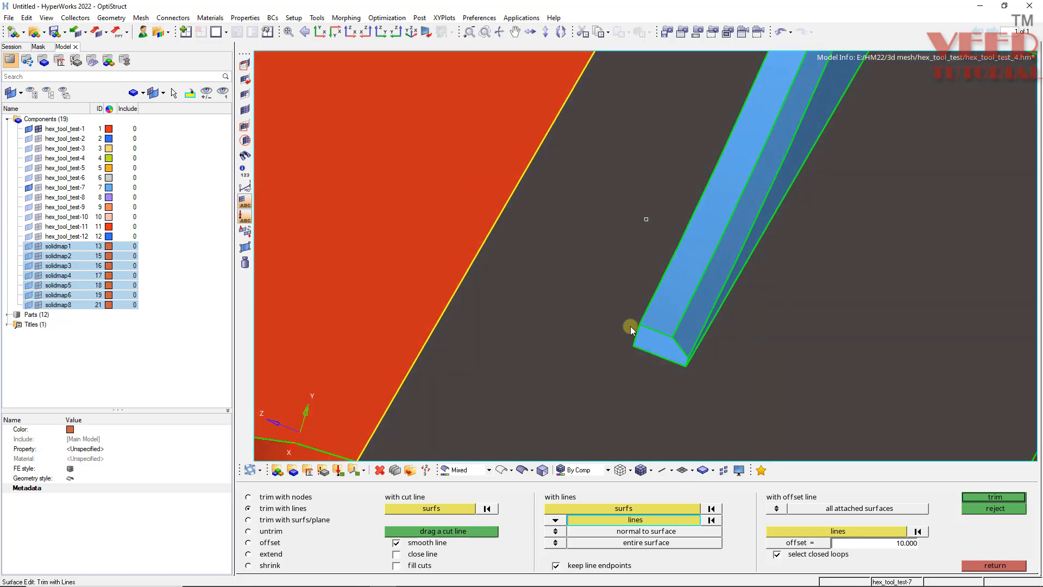
ctrl+scroll(633, 330, up, 3)
ctrl+scroll(362, 74, down, 1)
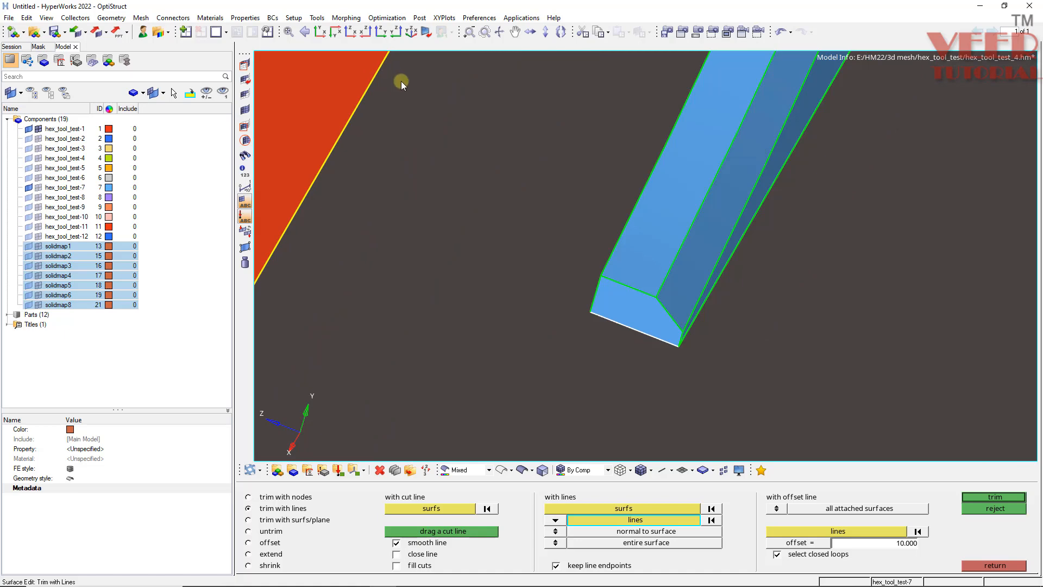
ctrl+scroll(420, 175, down, 3)
ctrl+drag(539, 237, 443, 218)
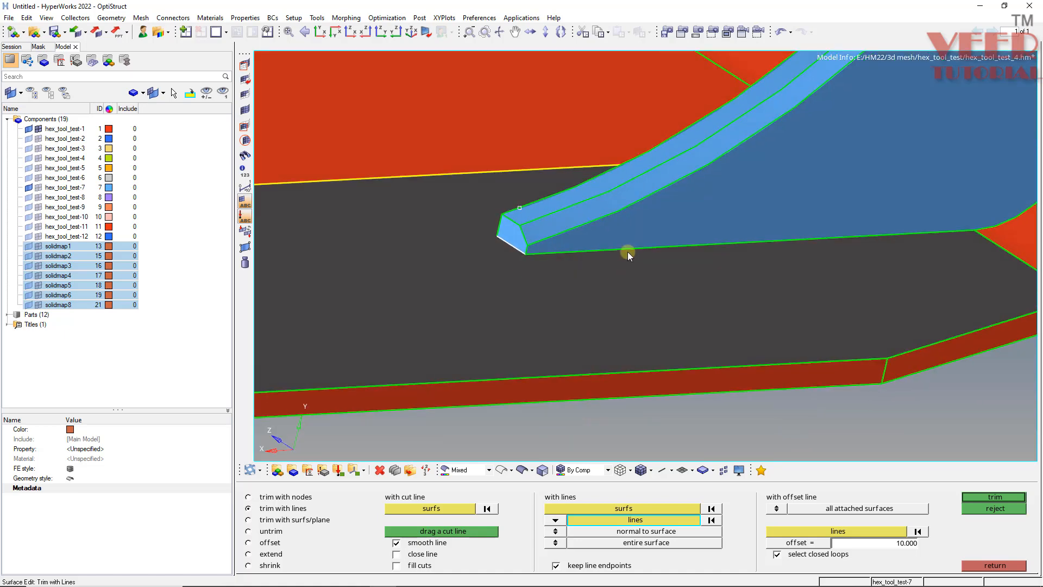
ctrl+scroll(440, 282, down, 3)
ctrl+scroll(675, 239, up, 3)
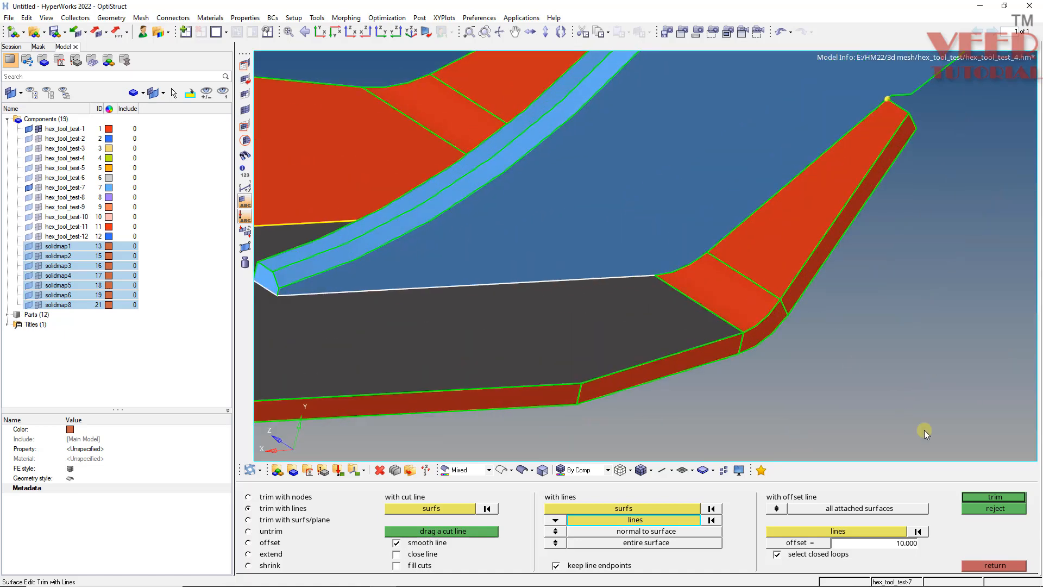
click(990, 496)
Step: Trim the plate's curved bend surface with the rib's curved lower edges on both sides
click(729, 277)
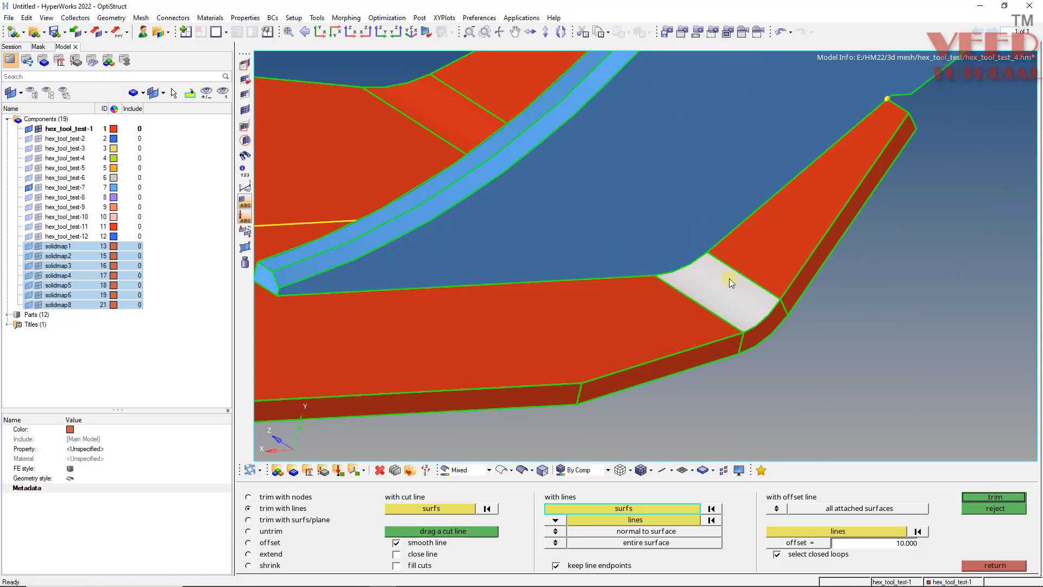
click(663, 519)
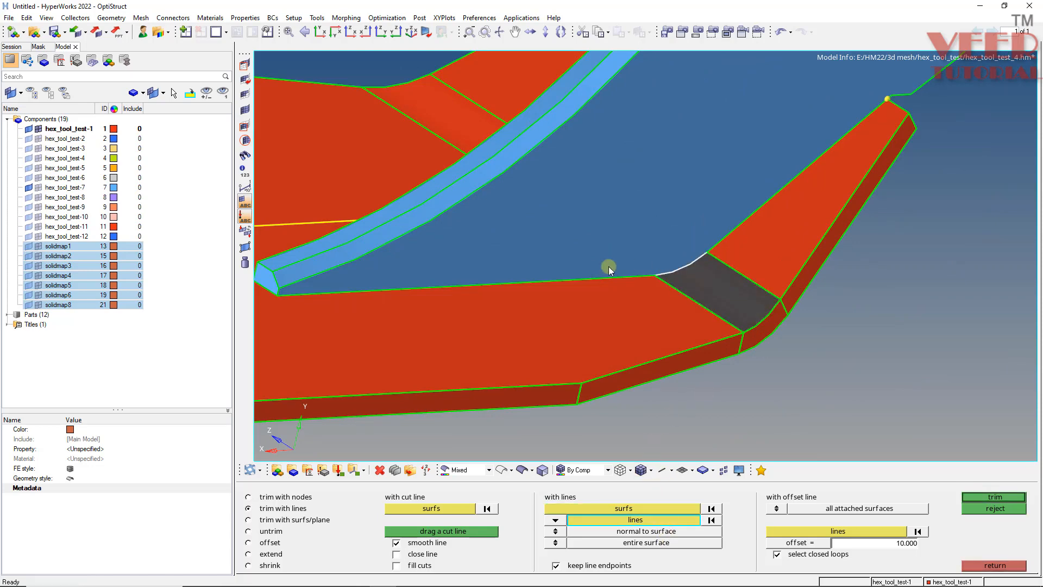
ctrl+drag(608, 266, 640, 297)
ctrl+scroll(553, 177, up, 3)
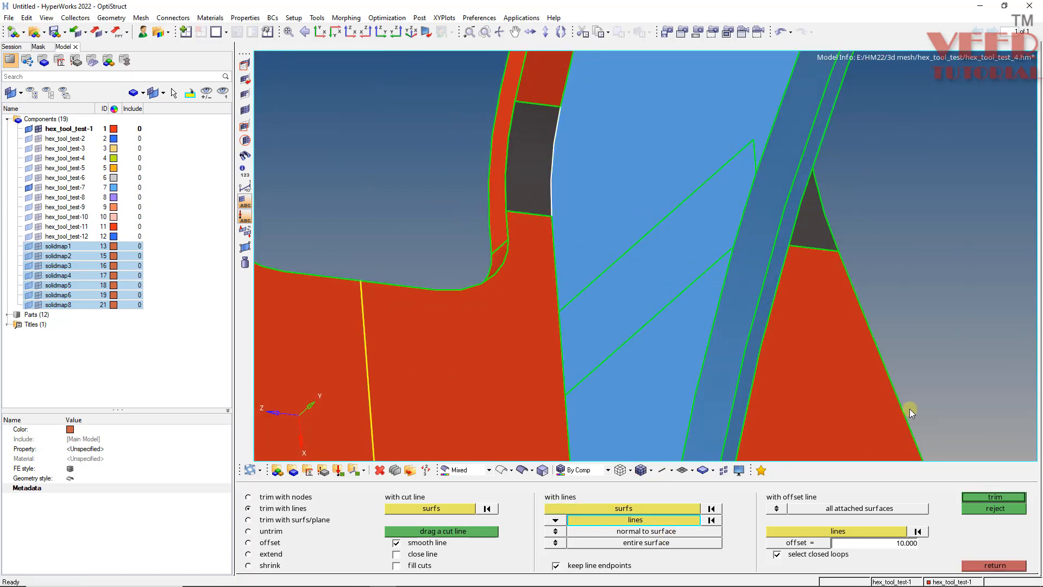
click(995, 496)
Step: Trim the plate's sloped arm surface above the bend with the rib's straight lower edges on both sides
ctrl+drag(418, 348, 470, 194)
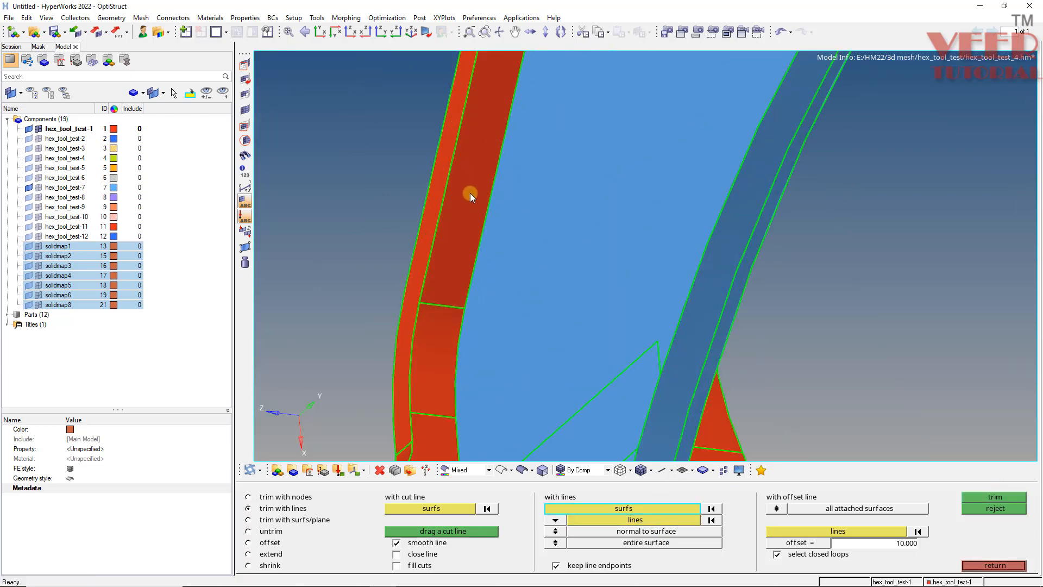
click(613, 520)
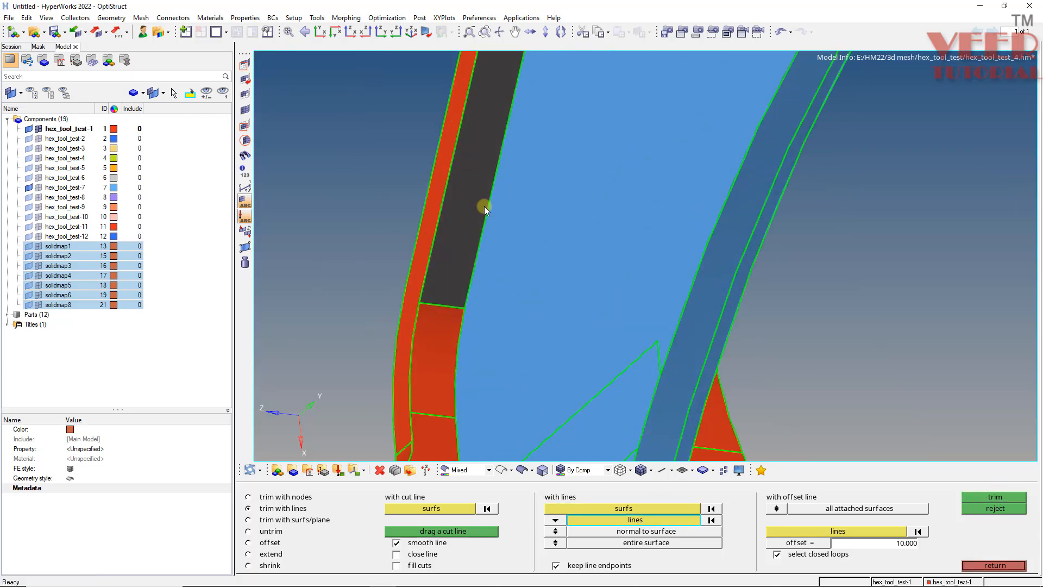
ctrl+scroll(492, 262, down, 4)
ctrl+drag(500, 288, 628, 331)
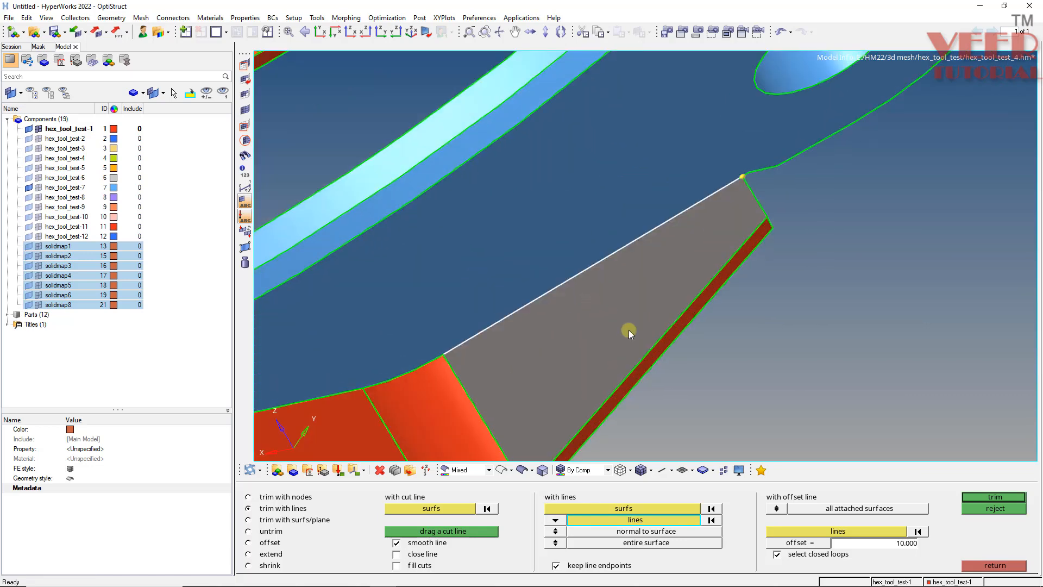
click(994, 496)
Step: Isolate only hex_tool_test-1 and examine the rib outline cut into the plate, bend and sloped arm
ctrl+drag(531, 272, 572, 337)
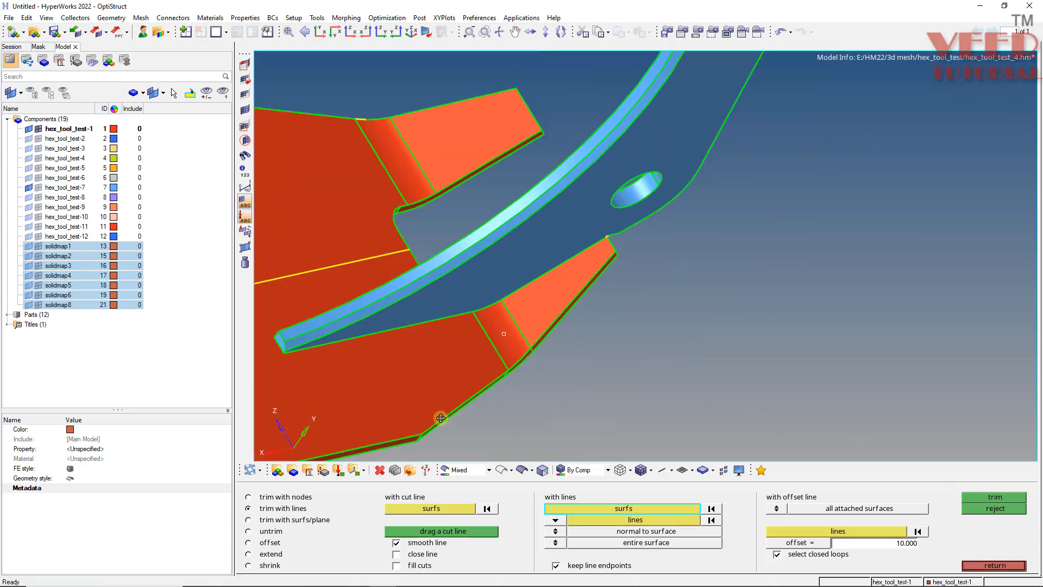
ctrl+drag(440, 417, 513, 345)
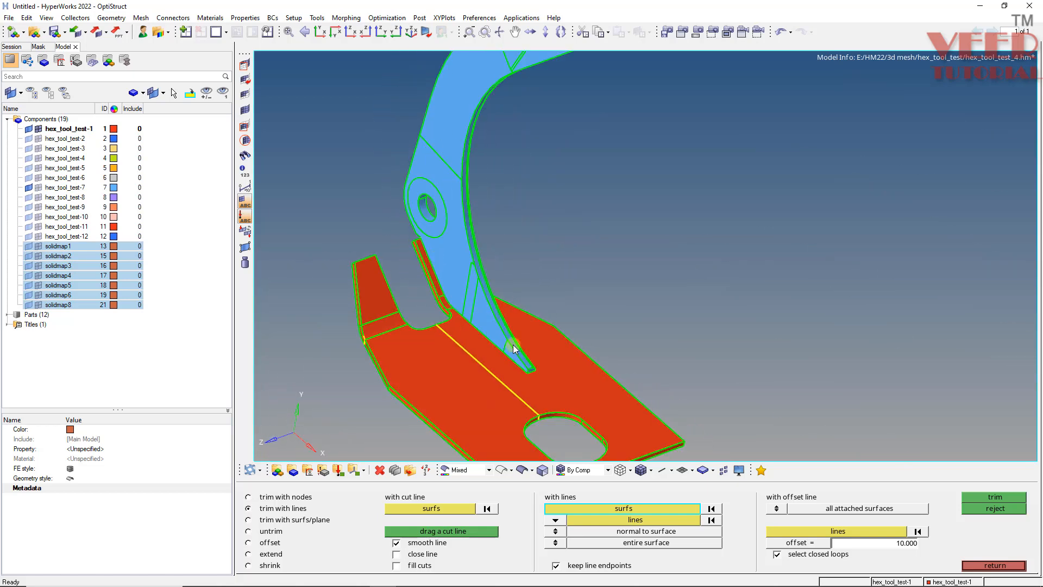
ctrl+scroll(513, 344, up, 4)
click(65, 129)
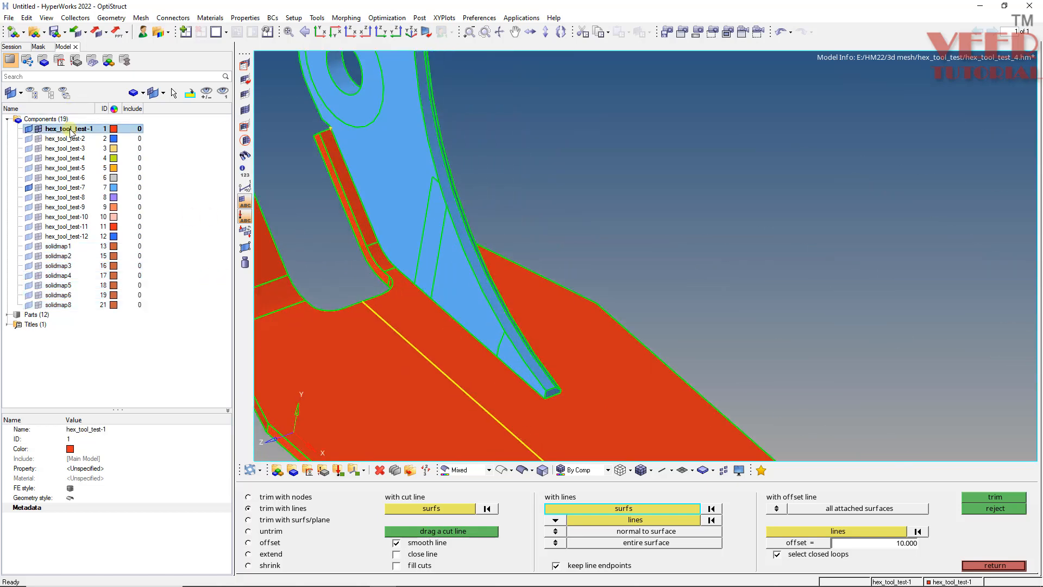
right_click(71, 130)
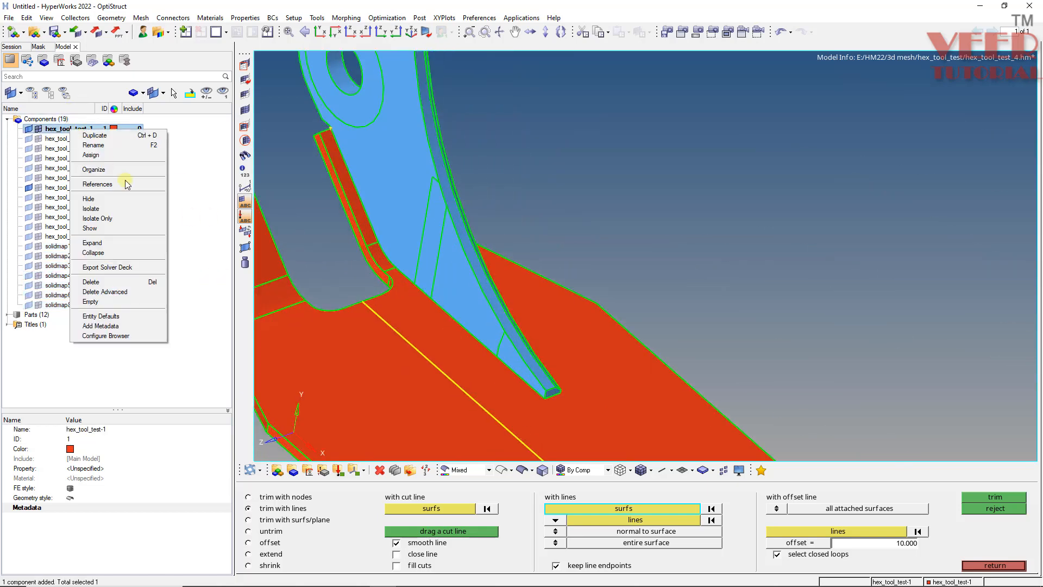
click(106, 219)
mouse_move(476, 294)
ctrl+mouse_down()
mouse_move(366, 154)
mouse_move(396, 286)
mouse_move(433, 198)
mouse_move(404, 316)
mouse_move(483, 348)
mouse_move(571, 326)
mouse_move(439, 284)
mouse_move(470, 286)
ctrl+mouse_up()
ctrl+scroll(469, 285, down, 3)
ctrl+drag(330, 314, 562, 345)
ctrl+scroll(493, 307, up, 4)
ctrl+drag(491, 324, 488, 338)
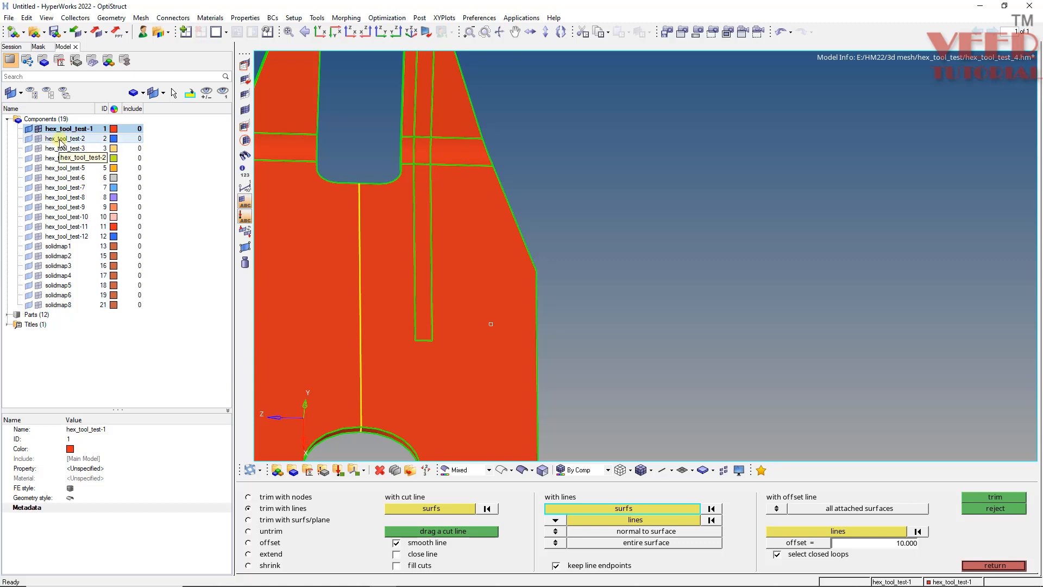
Step: Show all twelve components from hex_tool_test-1 through hex_tool_test-12 and view the ribs and brackets on the plate
shift+click(60, 236)
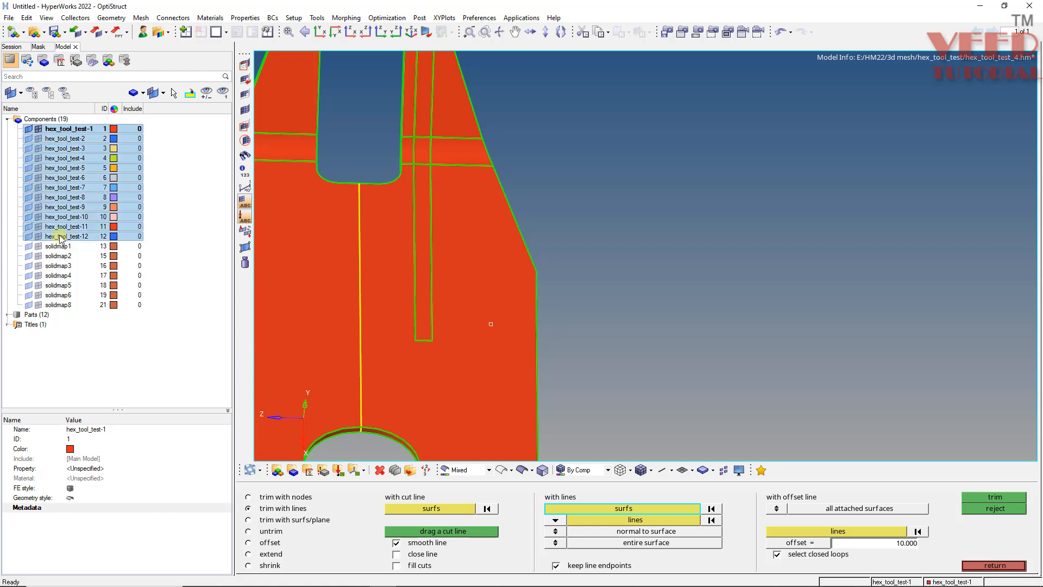
right_click(69, 186)
click(90, 274)
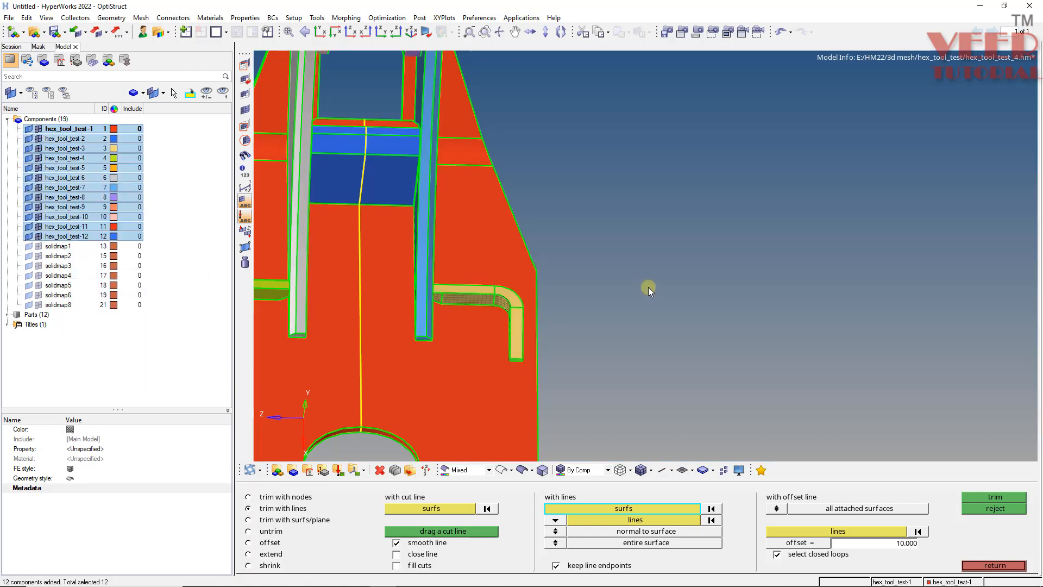
click(647, 286)
ctrl+drag(411, 225, 481, 286)
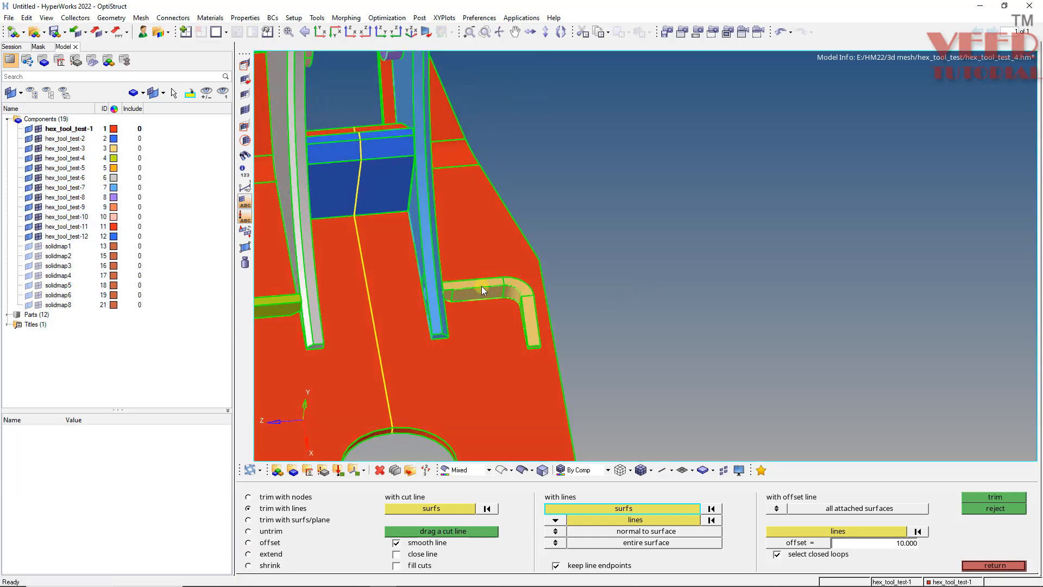
Step: Identify which components the blue block and the L-shaped bracket on the plate belong to
ctrl+scroll(480, 285, up, 4)
ctrl+scroll(491, 339, down, 4)
ctrl+scroll(387, 185, up, 4)
ctrl+scroll(387, 185, down, 3)
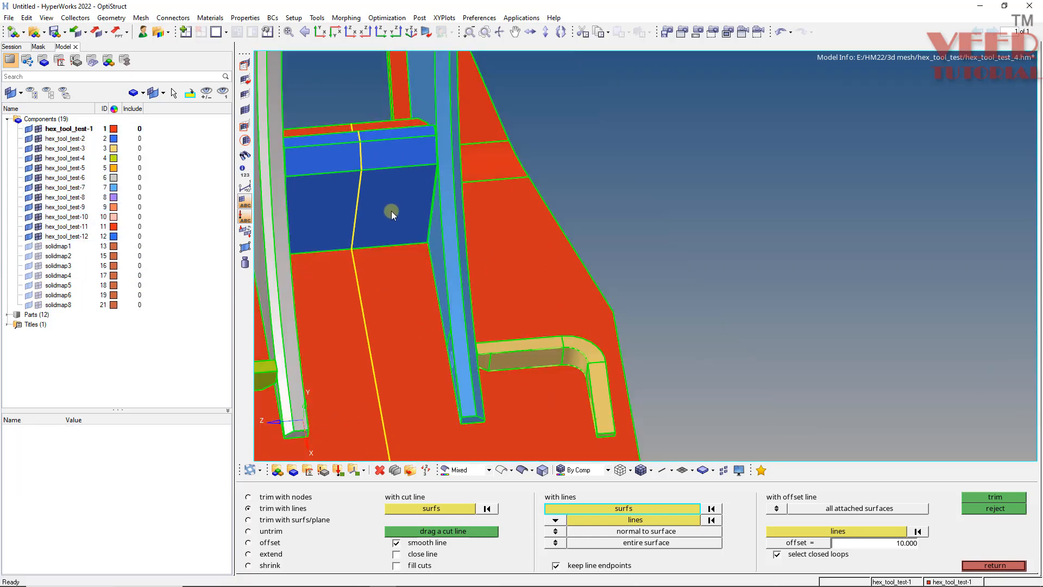
ctrl+drag(391, 208, 282, 245)
click(174, 93)
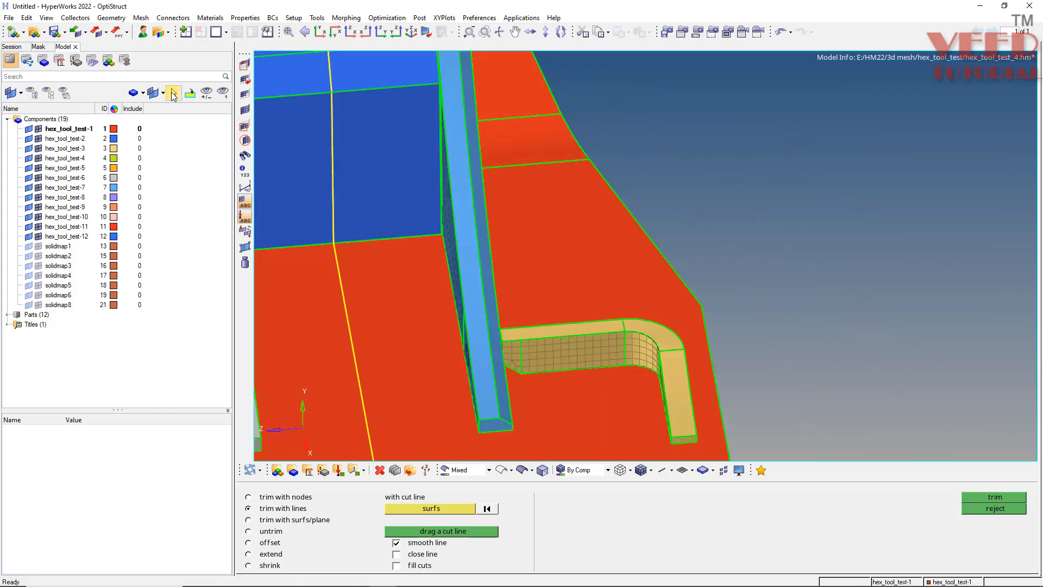
click(347, 150)
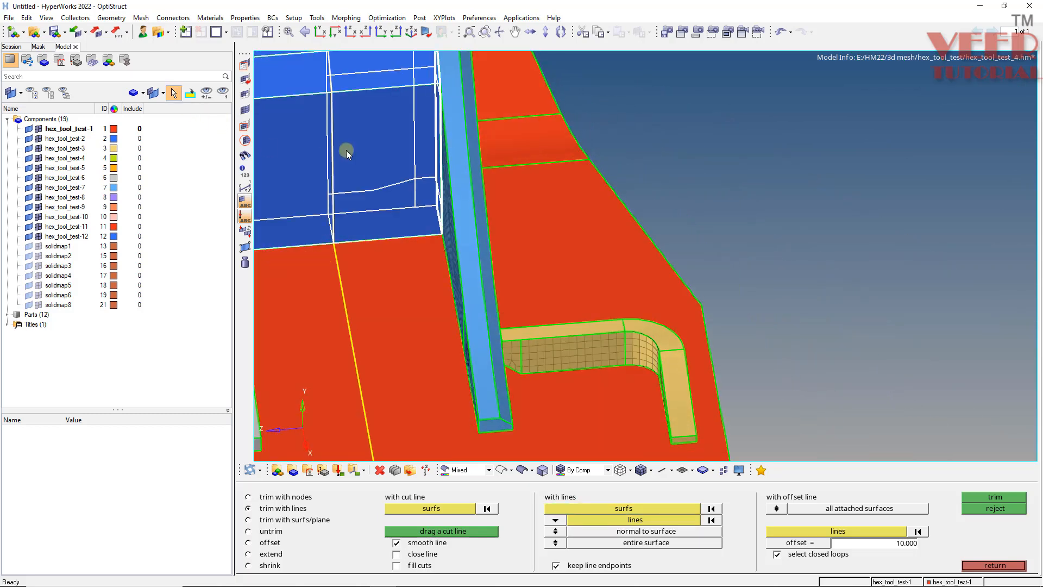
click(572, 356)
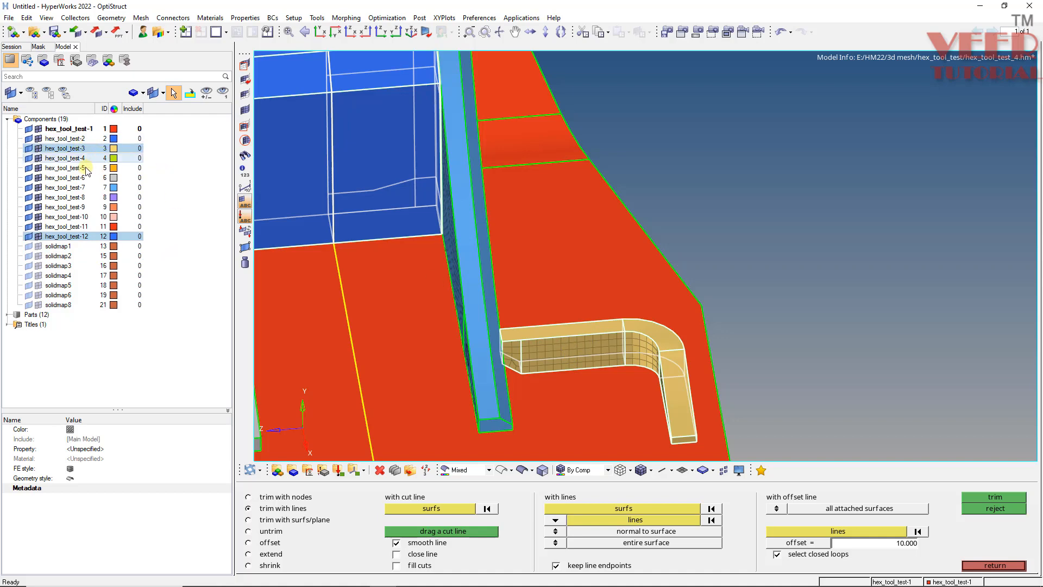
Step: Isolate only hex_tool_test-1 and show hex_tool_test-3 together with it
click(97, 129)
right_click(66, 132)
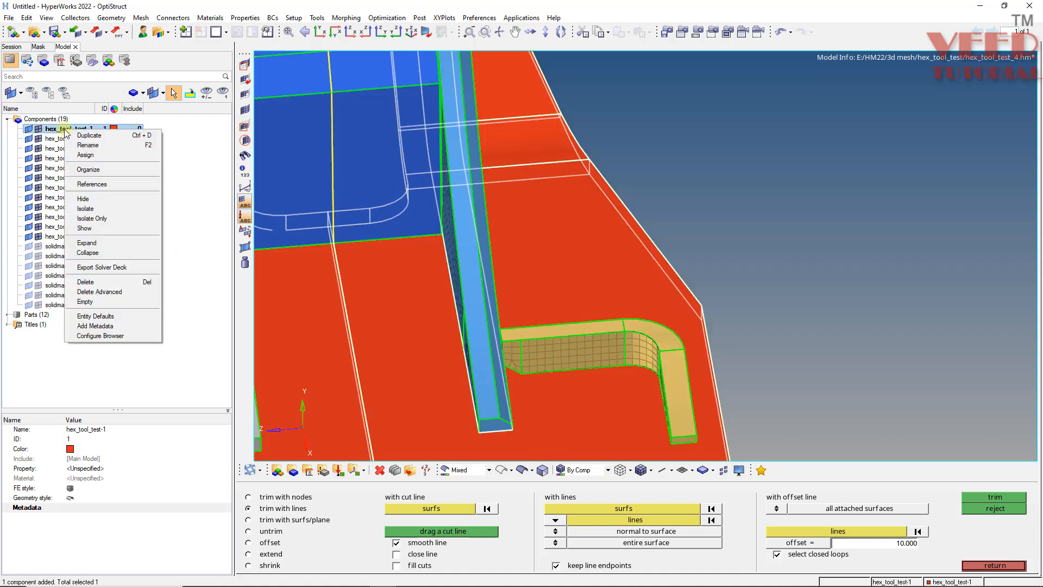
click(104, 219)
click(73, 149)
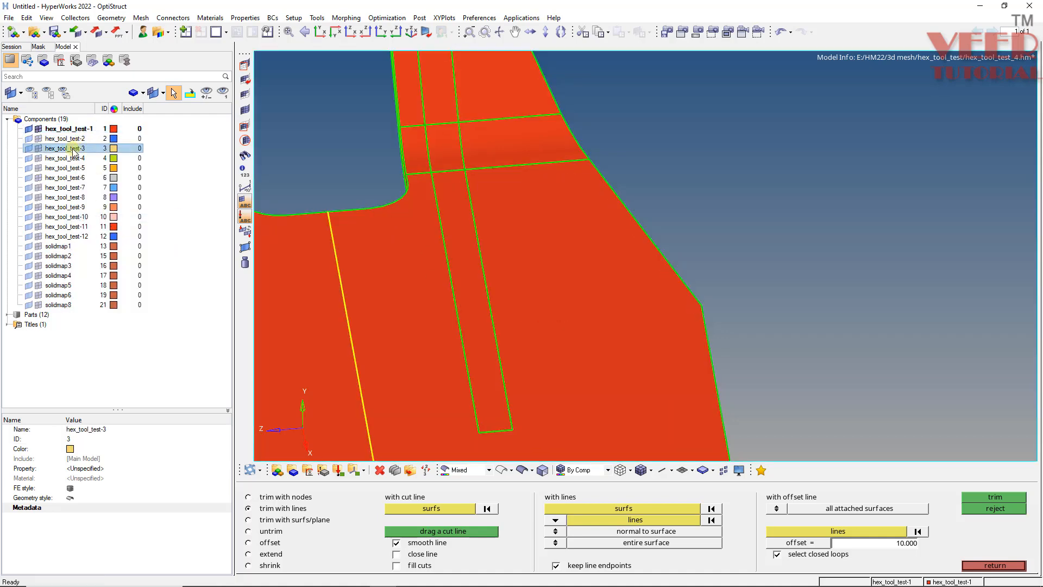
click(29, 150)
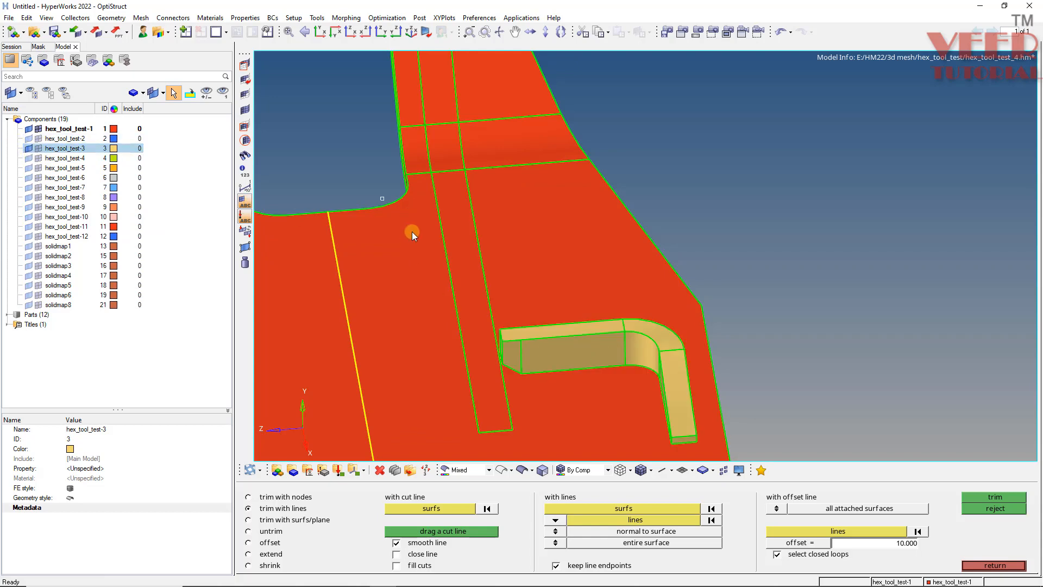
Step: Trim the plate's flat surface with the L-shaped bracket's straight, curved and end lower edges, using wireframe display to select them
ctrl+drag(411, 231, 410, 285)
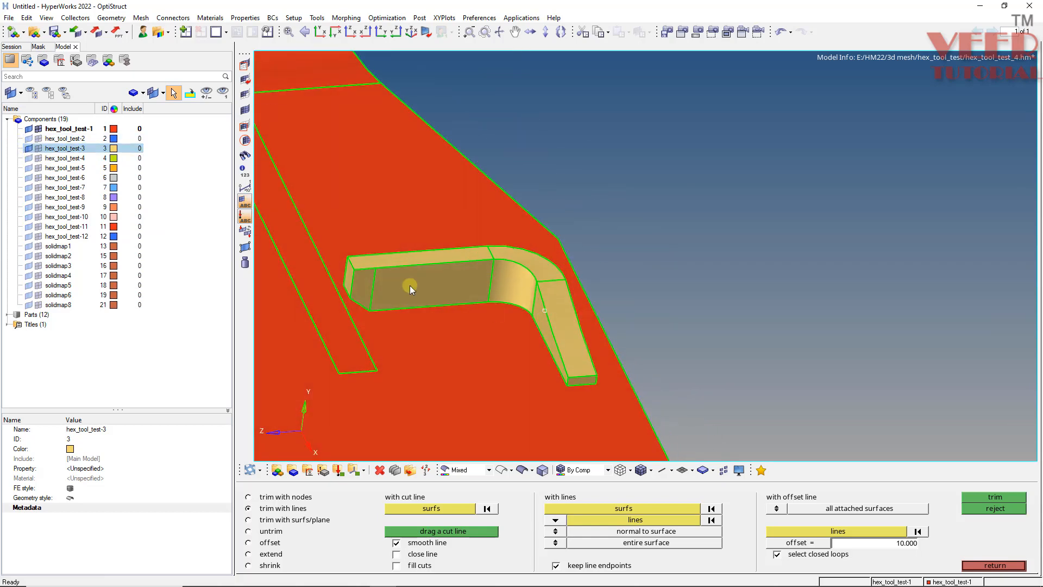
scroll(409, 285, up, 3)
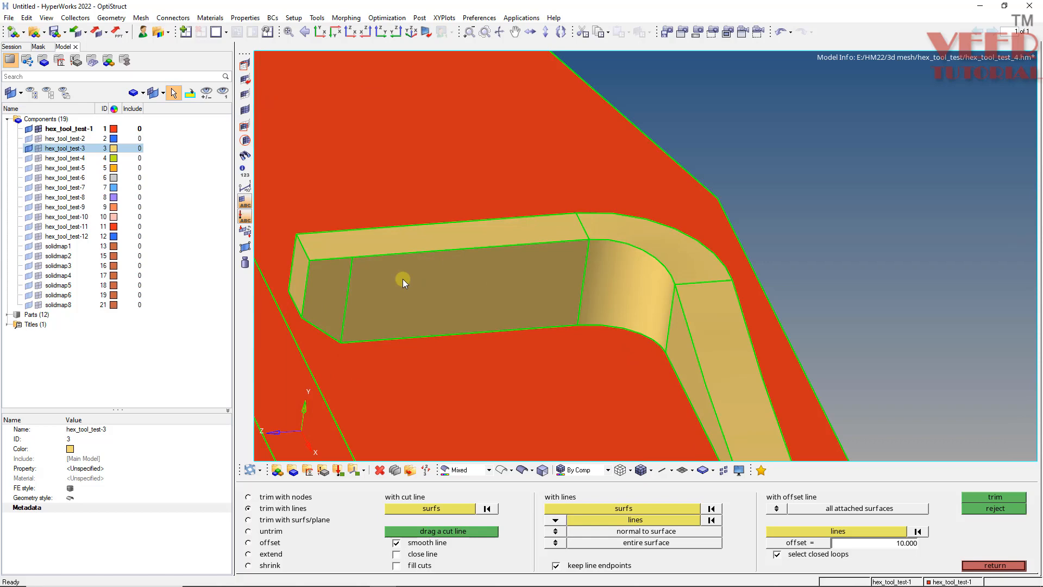
click(548, 414)
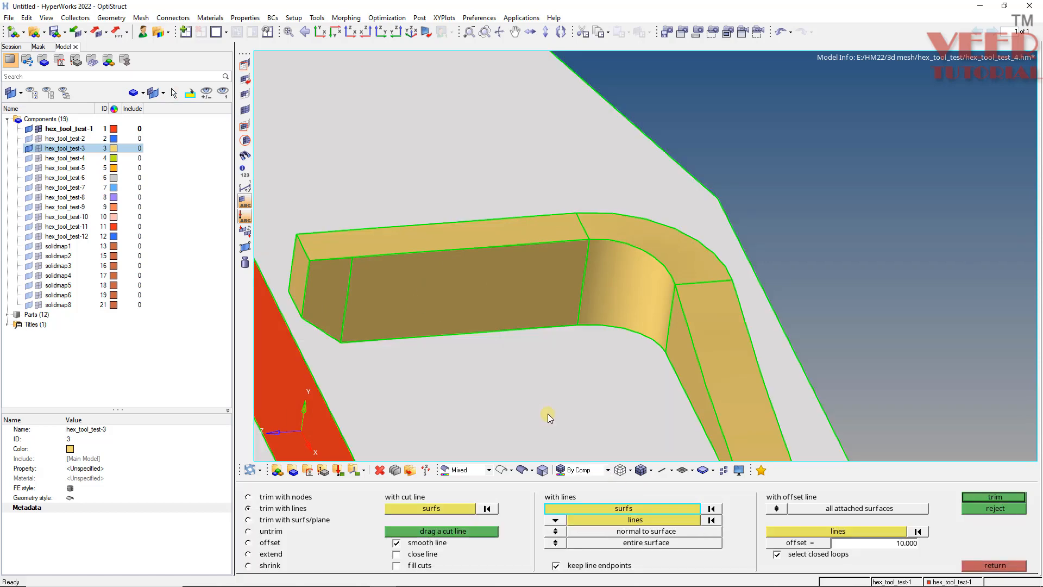
click(622, 519)
click(501, 470)
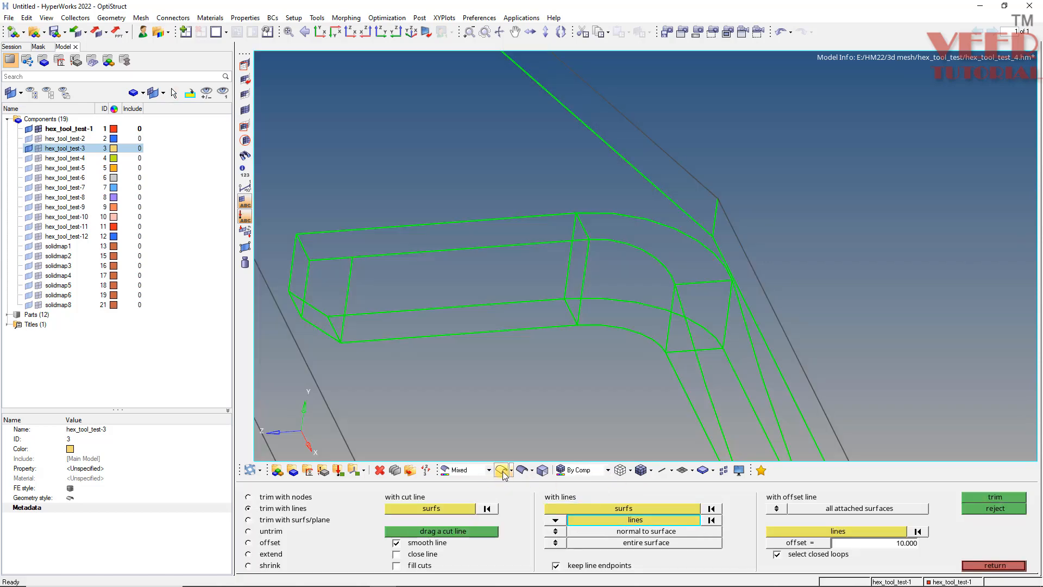
scroll(341, 308, up, 3)
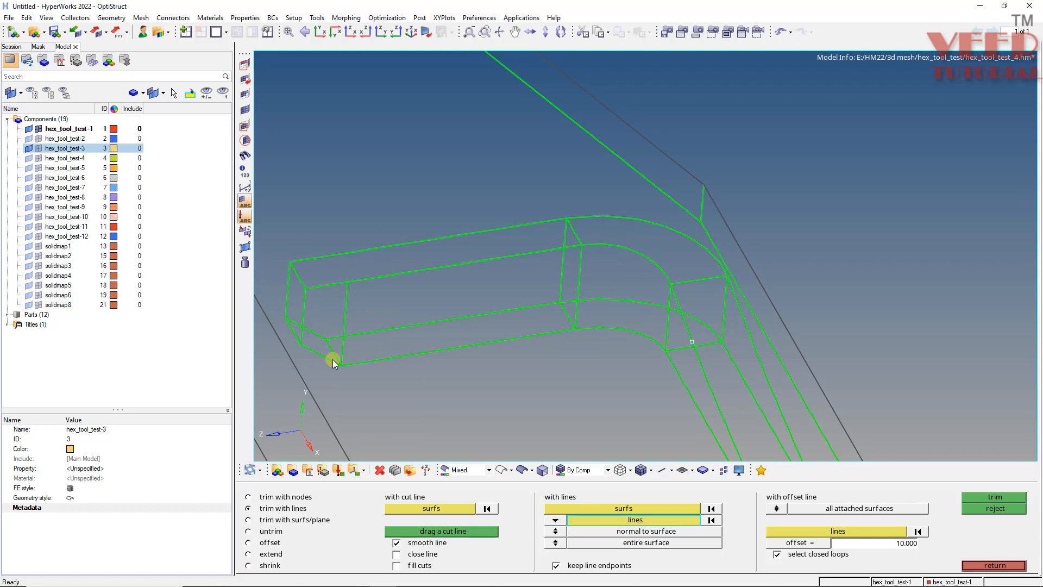
click(458, 352)
scroll(459, 326, down, 3)
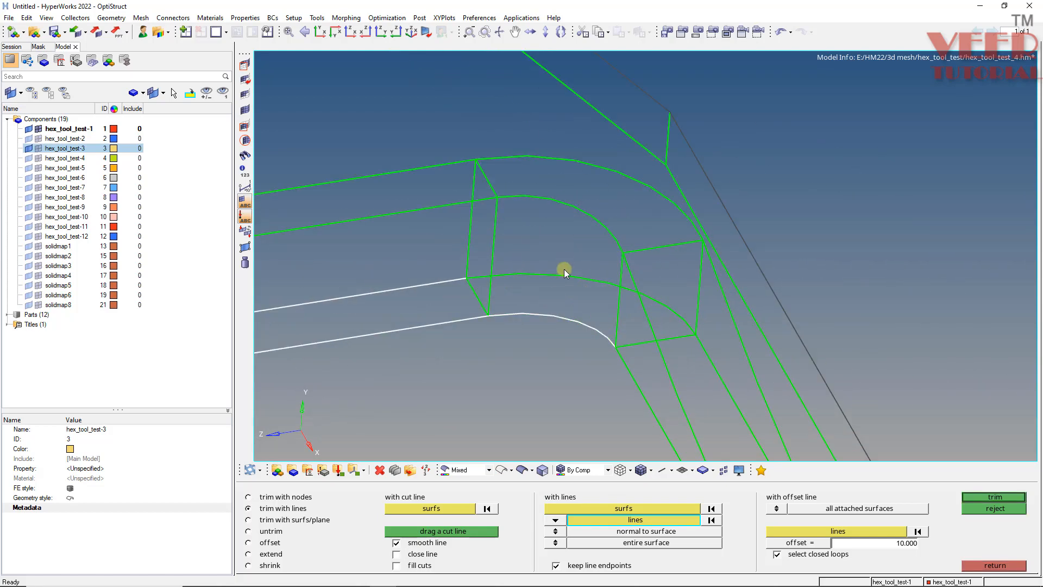
scroll(508, 265, down, 5)
scroll(567, 323, up, 4)
click(569, 322)
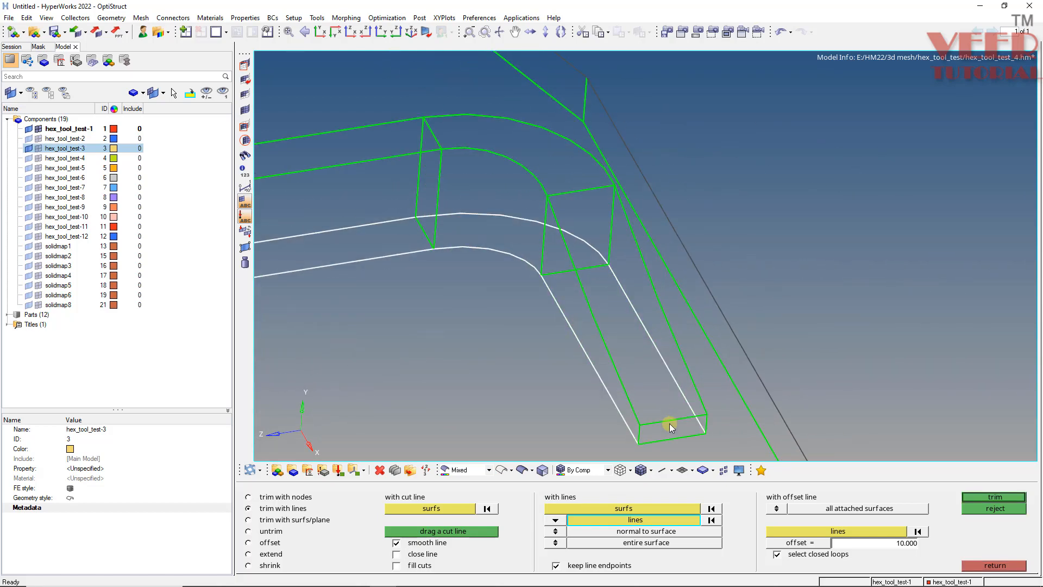
click(670, 438)
click(986, 500)
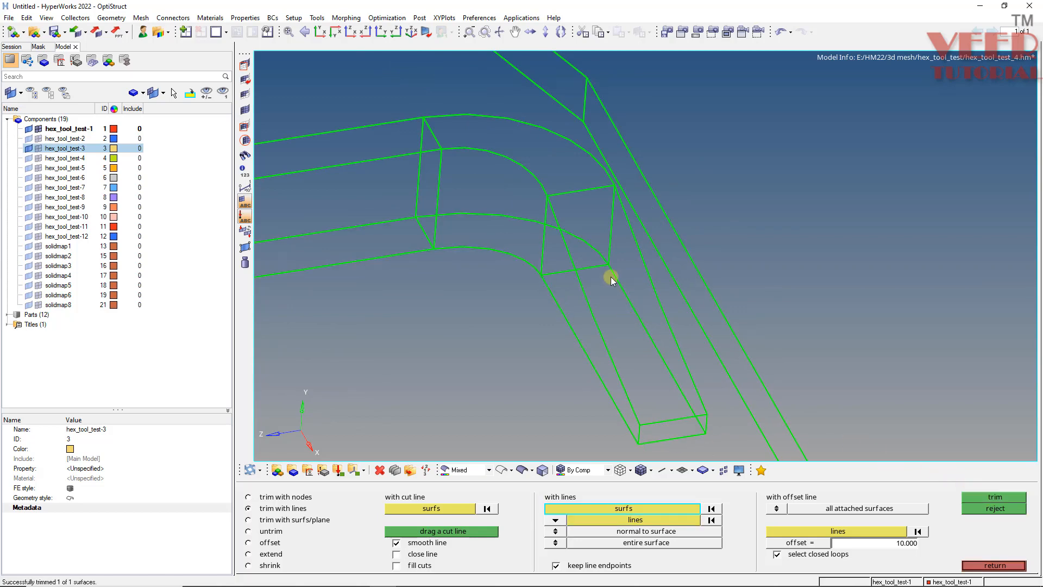
Step: Hide hex_tool_test-3, show hex_tool_test-12, and return the geometry to shaded display with surface edges
scroll(611, 276, down, 9)
scroll(498, 213, up, 4)
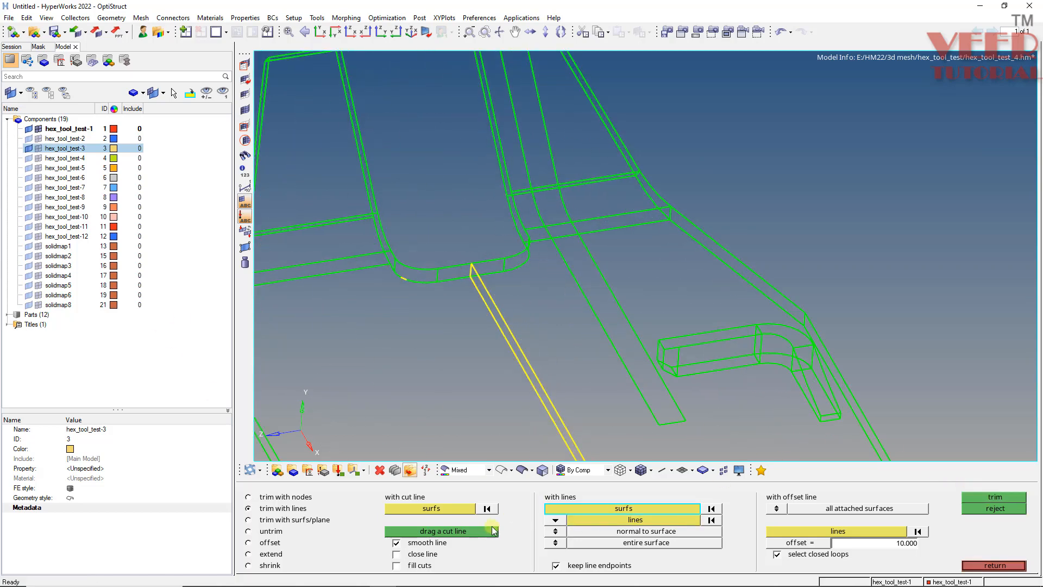
click(29, 148)
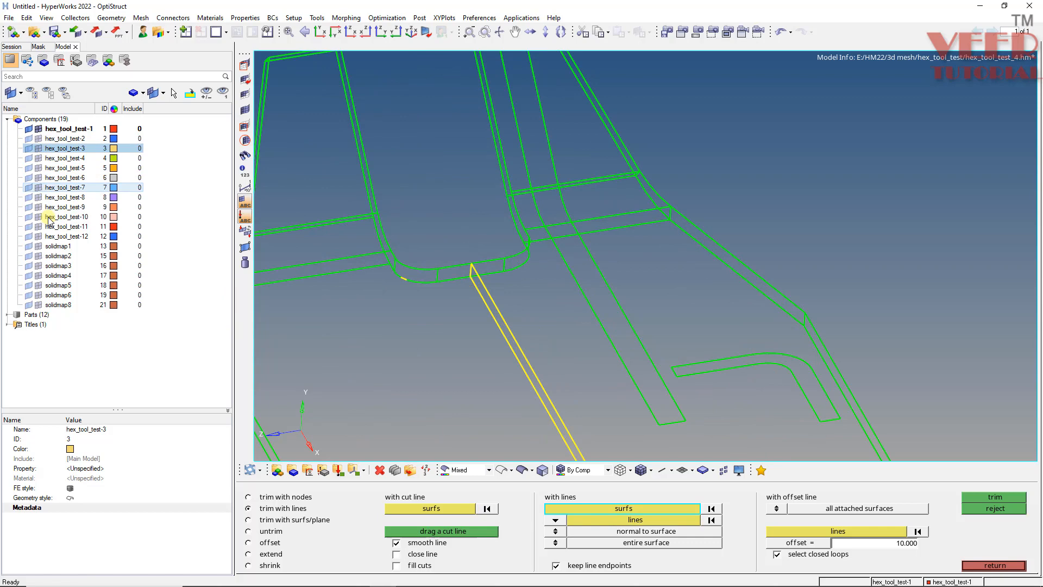
click(29, 236)
click(522, 469)
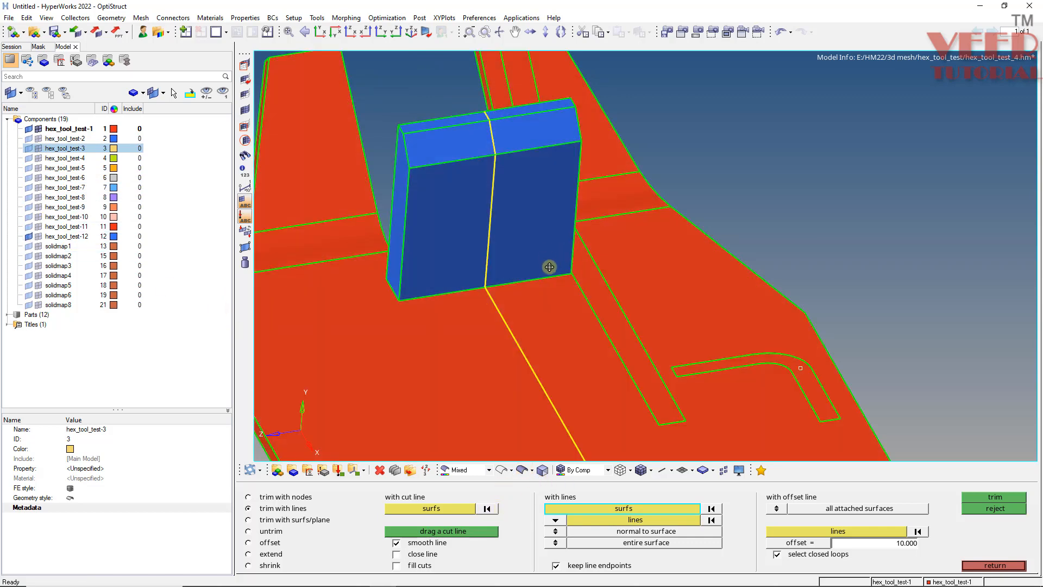
Step: Mask the block and plate solids on the +Z side of the centre split to expose the block's cut face
key(F5)
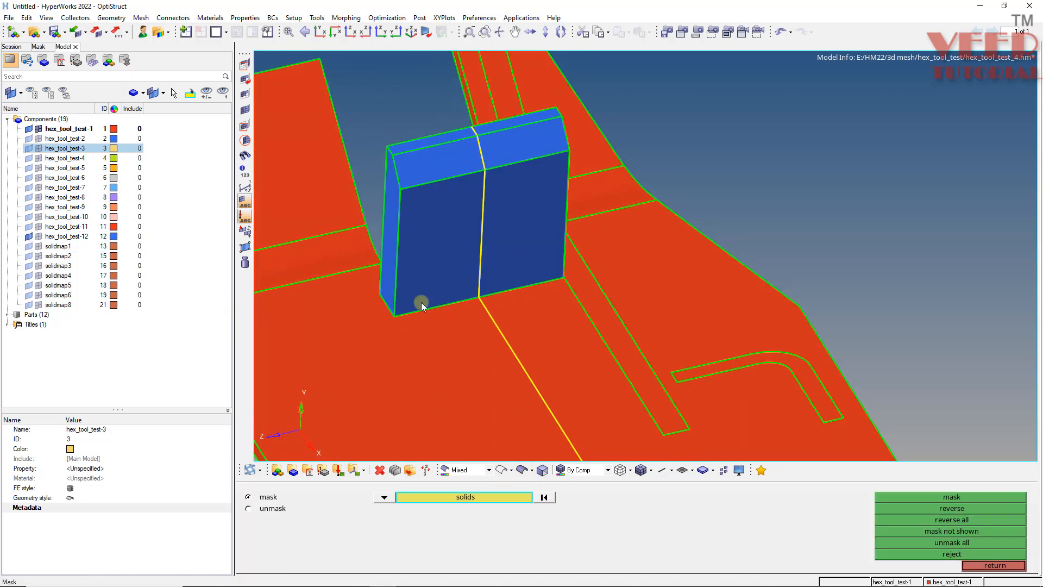
click(422, 302)
click(387, 392)
middle_click(389, 385)
ctrl+drag(516, 265, 440, 203)
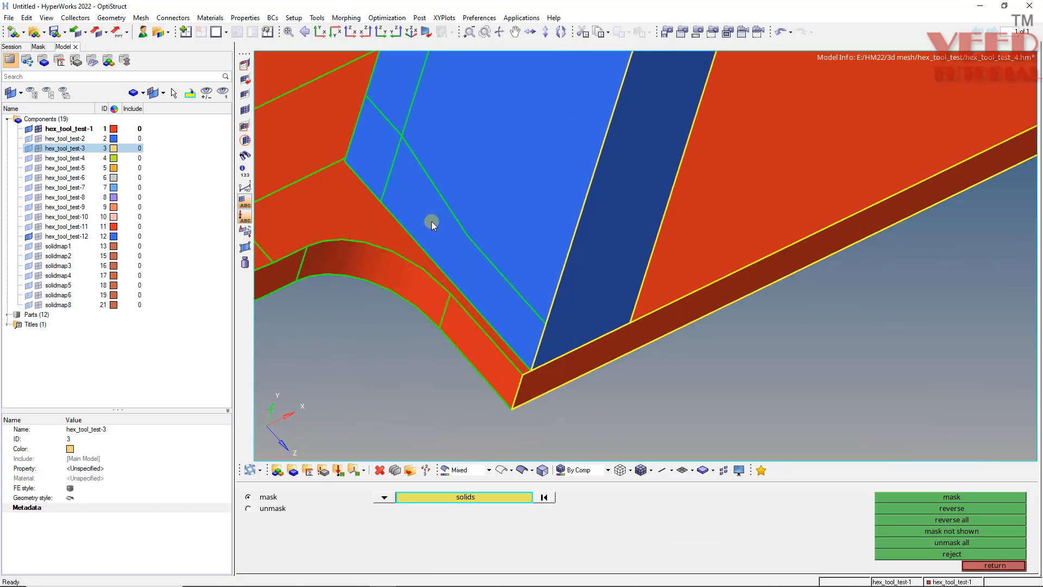
Step: Trim the plate's flat surface with the lower contact edges of the remaining block half
key(shift+F9)
click(386, 233)
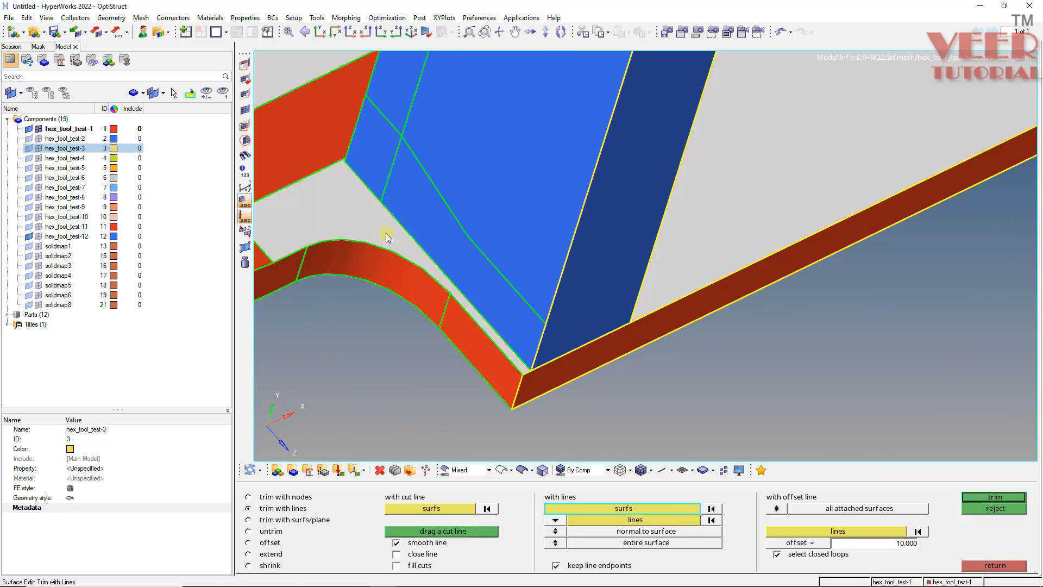
click(628, 521)
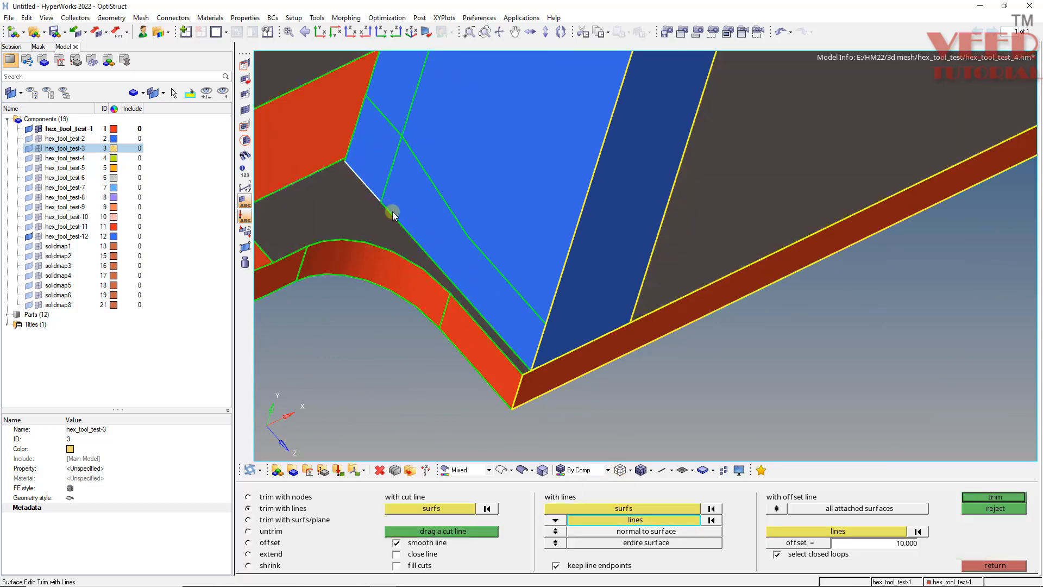
ctrl+drag(558, 284, 597, 324)
scroll(652, 218, up, 6)
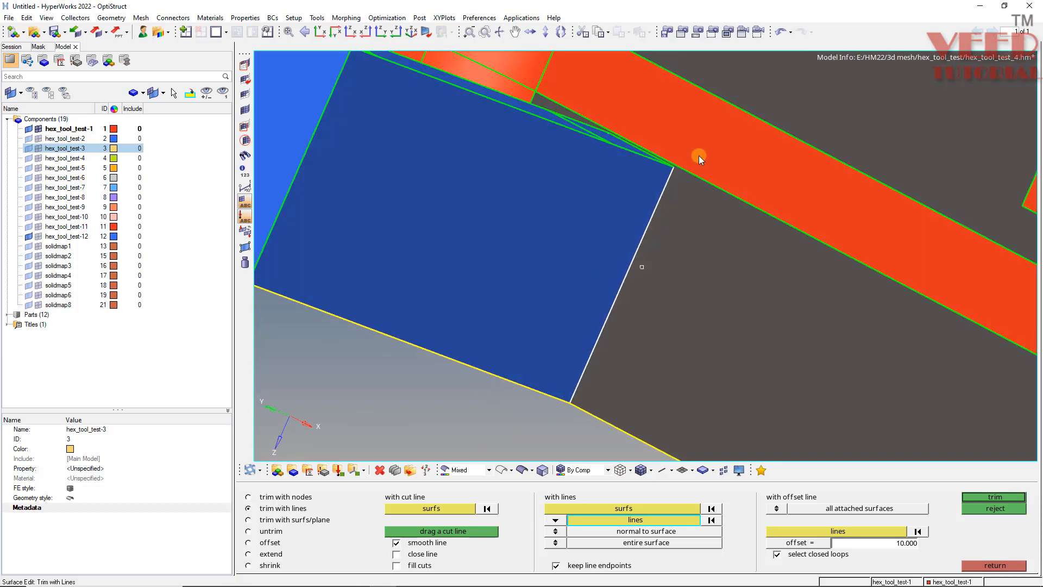
scroll(663, 153, up, 3)
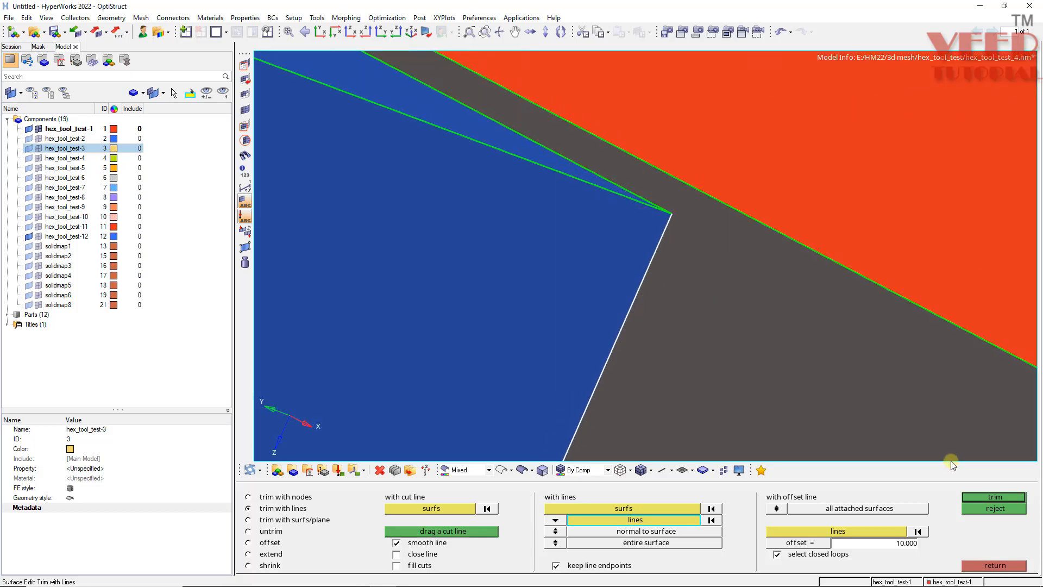
click(1000, 496)
key(Escape)
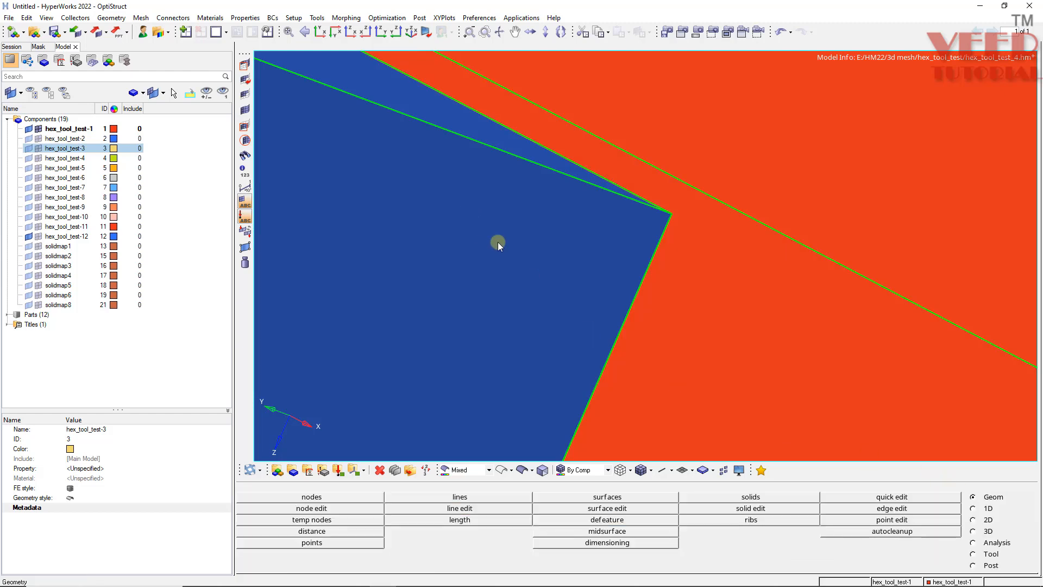
Step: Isolate only hex_tool_test-1 and examine the block and bracket outlines cut into the plate
scroll(497, 242, down, 2)
click(76, 129)
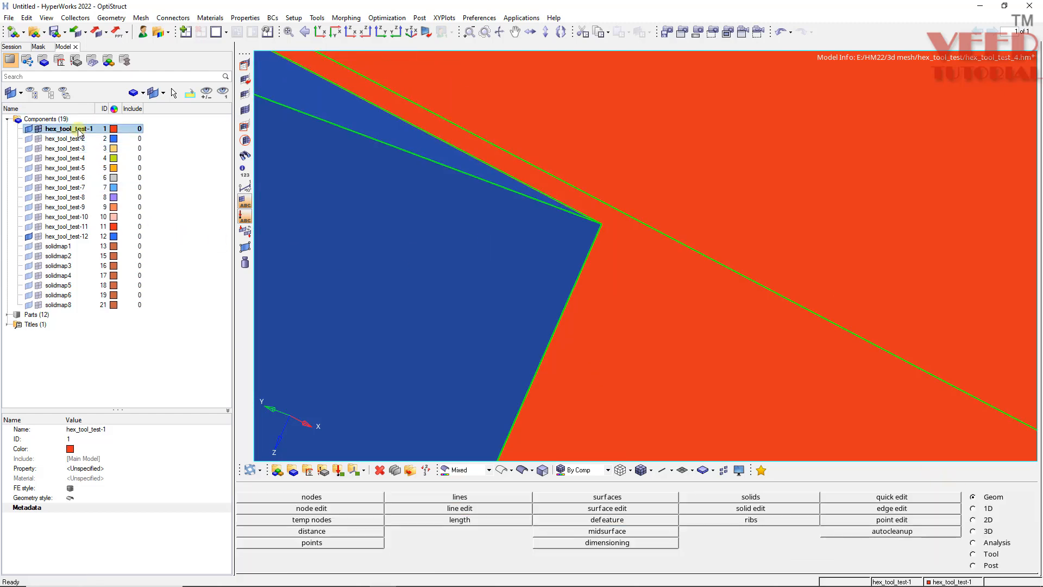
right_click(80, 132)
click(115, 229)
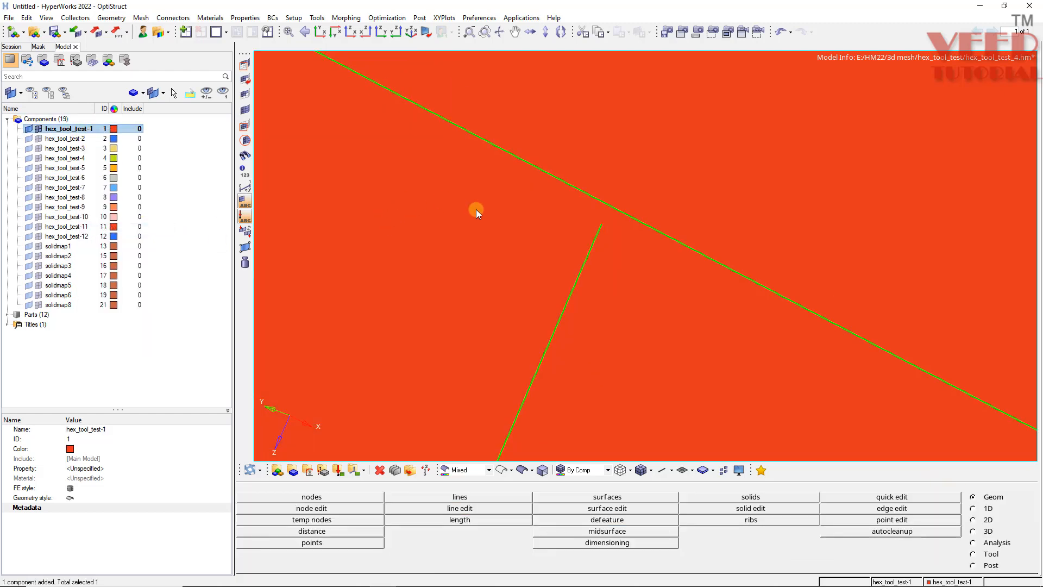
scroll(484, 239, down, 3)
ctrl+drag(418, 297, 506, 303)
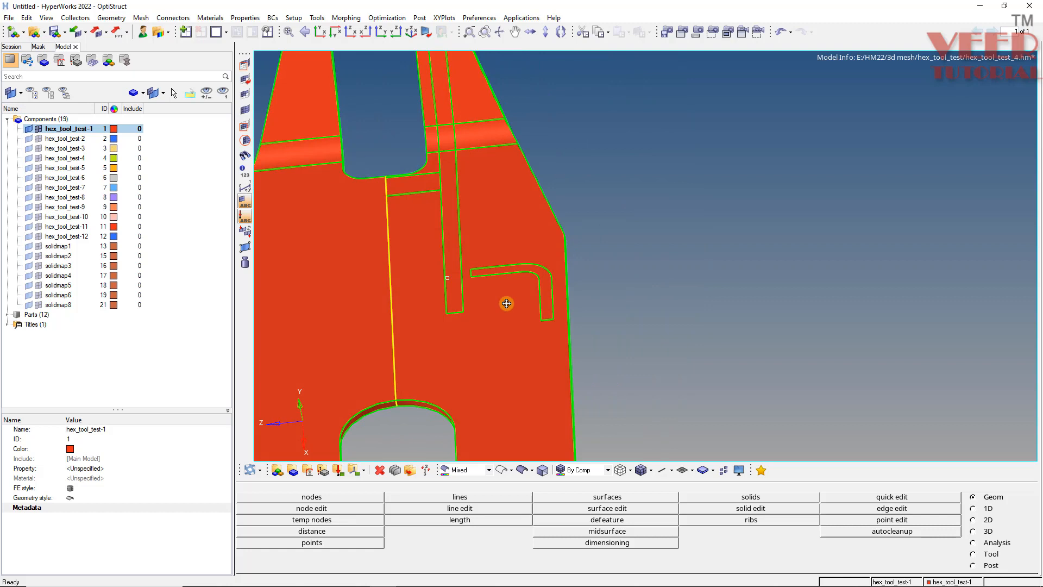
Step: Show all the solidmap components, solidmap1 through solidmap8, together with the trimmed plate
click(87, 247)
shift+click(59, 305)
right_click(63, 278)
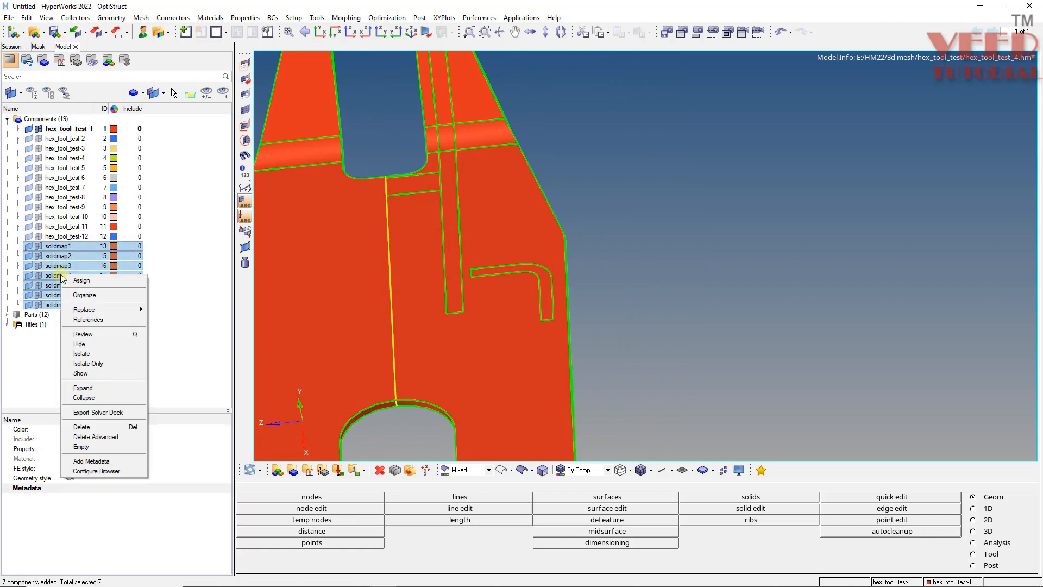
click(97, 363)
mouse_move(508, 256)
ctrl+mouse_down()
mouse_move(444, 259)
mouse_move(519, 239)
mouse_move(589, 147)
mouse_move(637, 206)
ctrl+mouse_up()
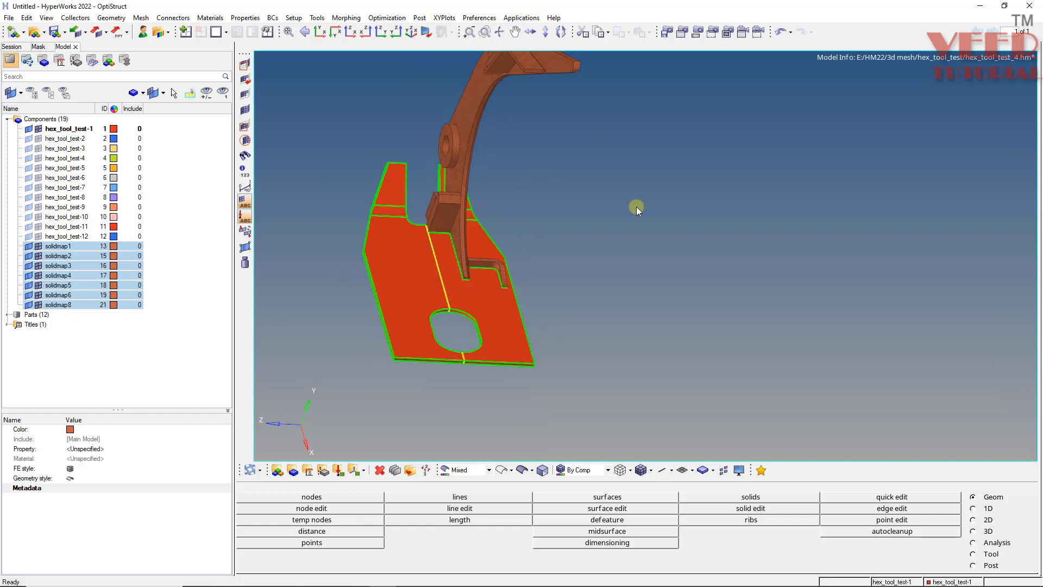
Step: Find the faces of all displayed components with a tolerance of 0.010
key(ctrl+F3)
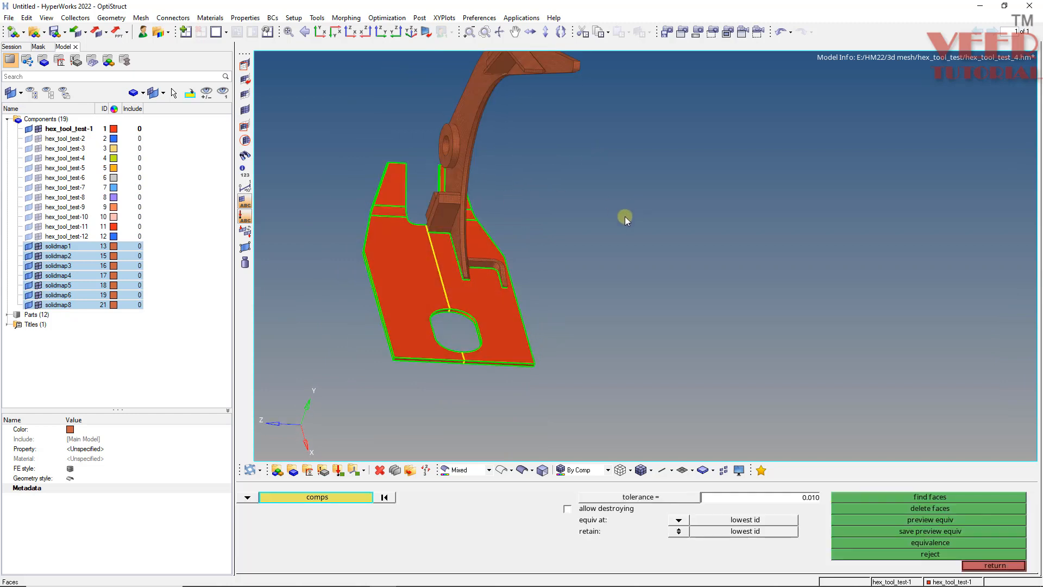
ctrl+scroll(504, 307, down, 3)
shift+drag(460, 172, 664, 389)
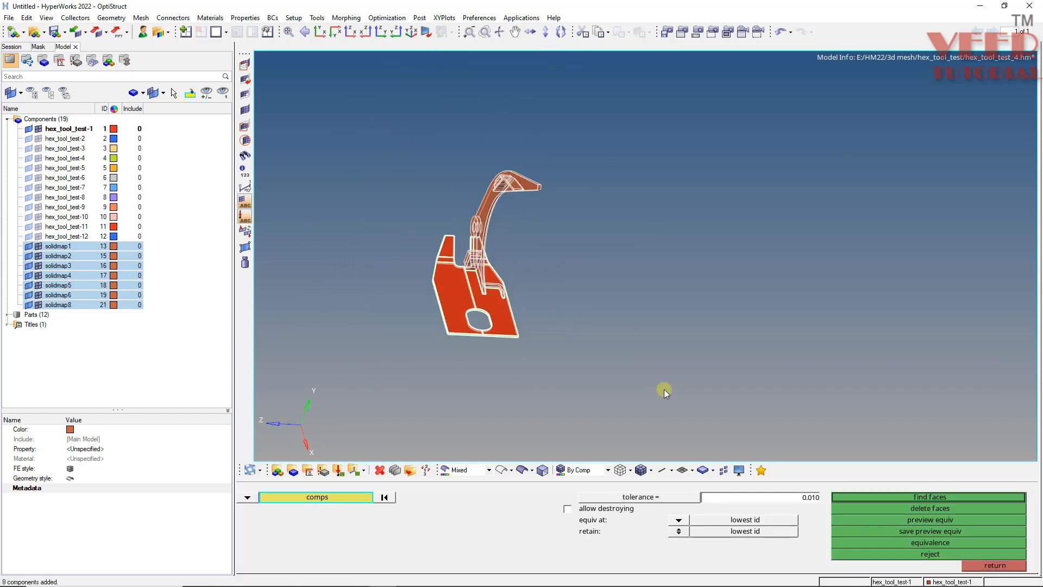
click(935, 496)
ctrl+scroll(488, 276, up, 6)
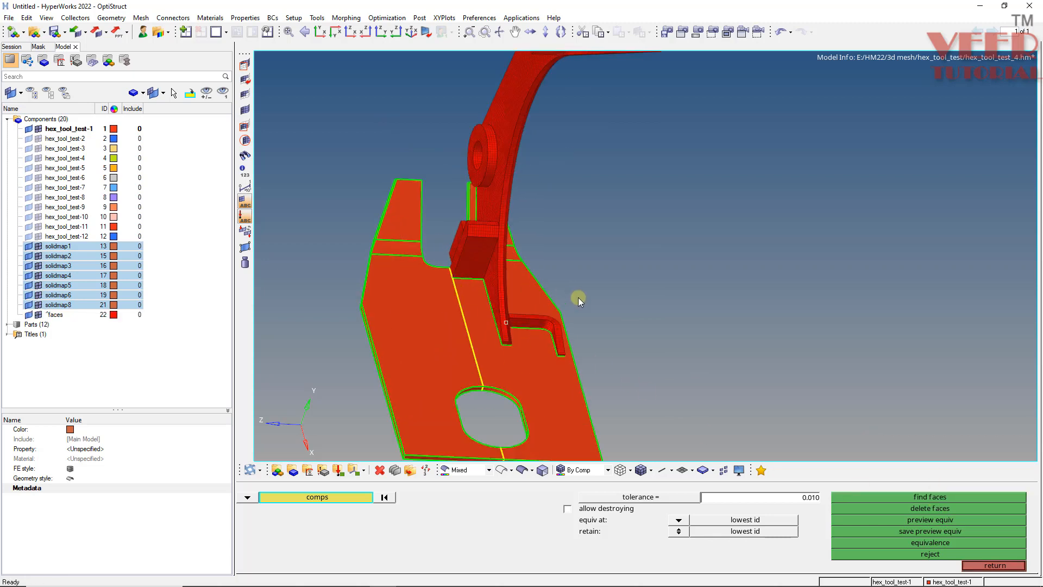
Step: Change the colour of hex_tool_test-1 to light blue
click(113, 130)
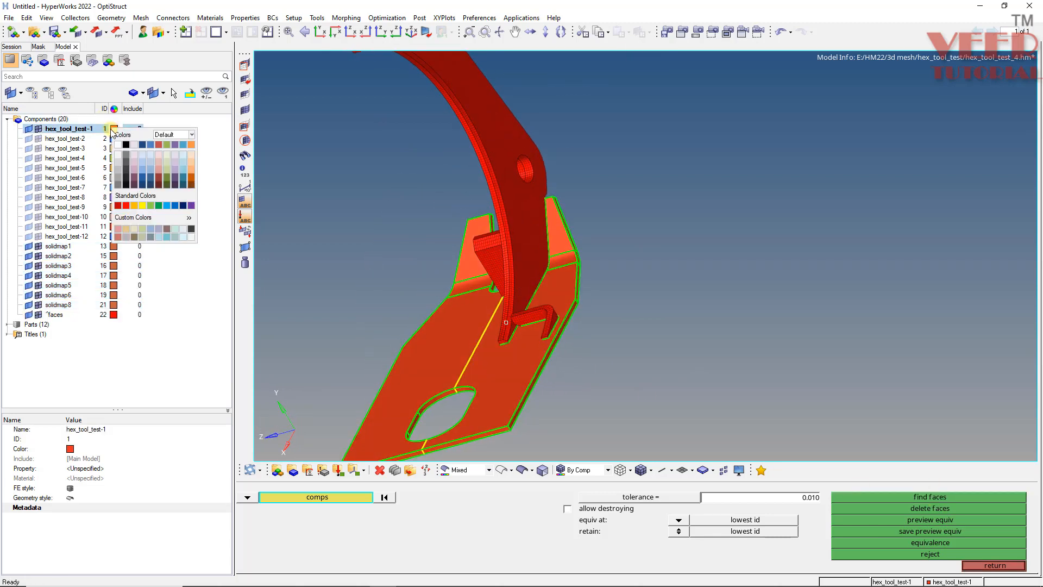
click(152, 233)
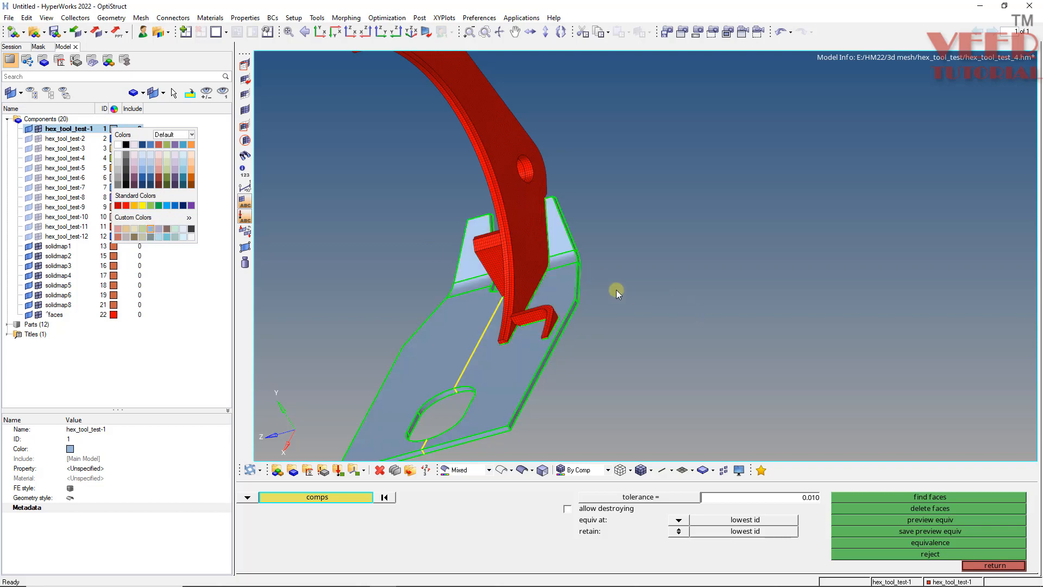
Step: Prepare to organize elements into the component hex_tool_test-1 and display the geometry as wireframe so the contact faces are accessible
click(995, 566)
ctrl+drag(511, 262, 542, 331)
ctrl+scroll(541, 331, up, 5)
ctrl+drag(415, 357, 748, 328)
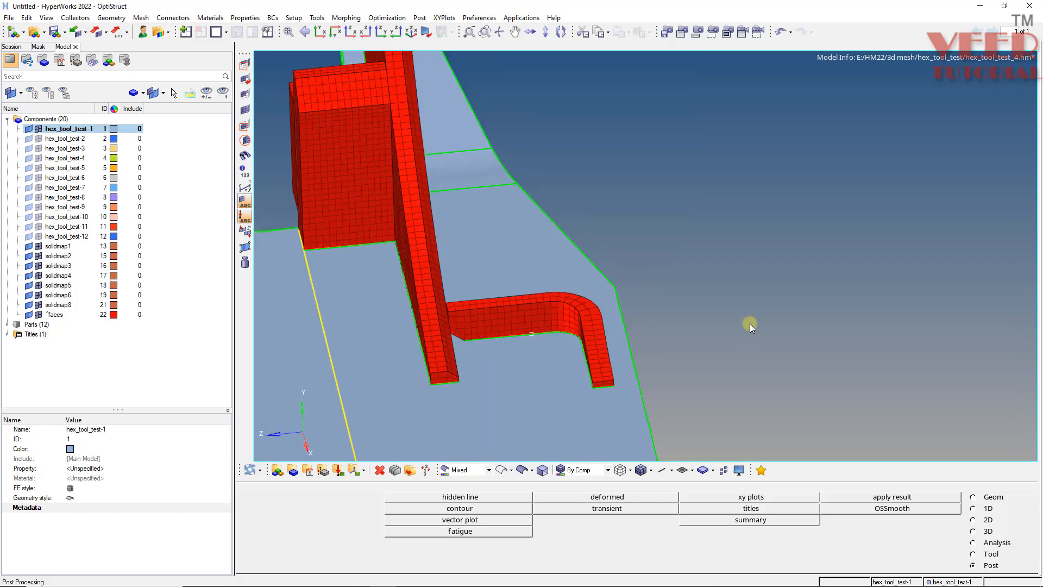
key(shift+F11)
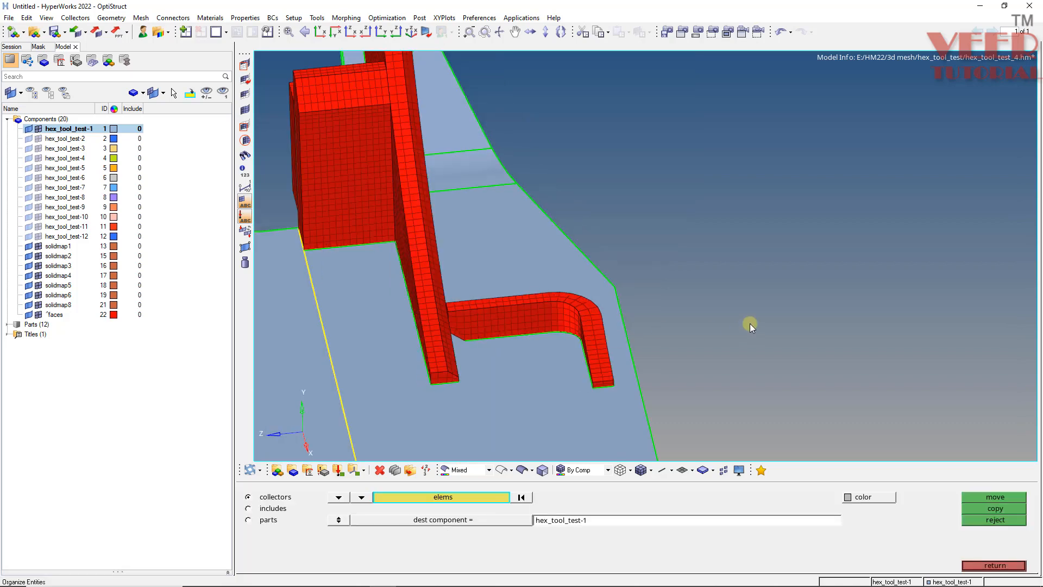
click(456, 520)
click(361, 414)
ctrl+scroll(433, 353, down, 4)
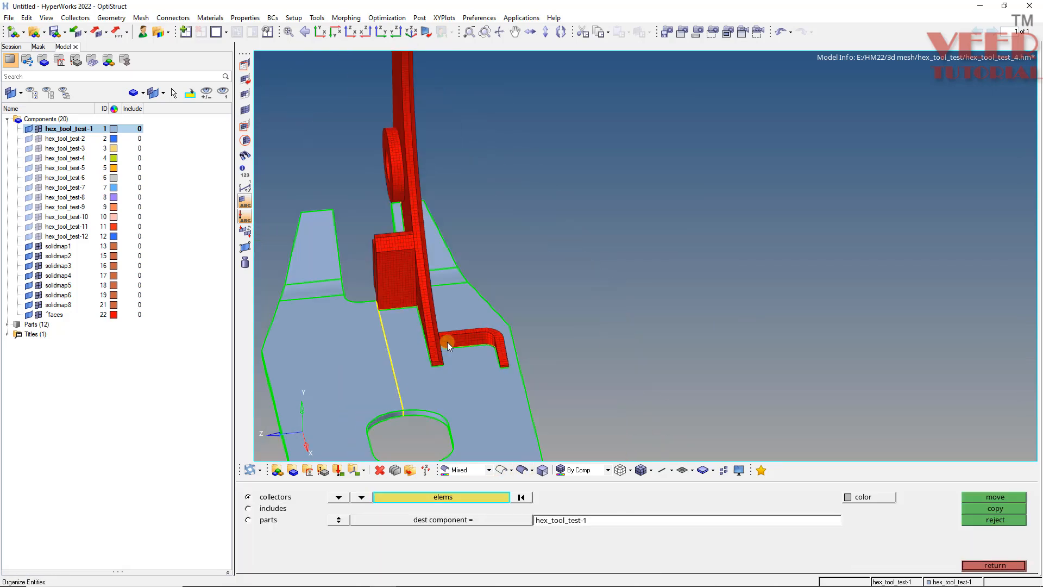
click(499, 471)
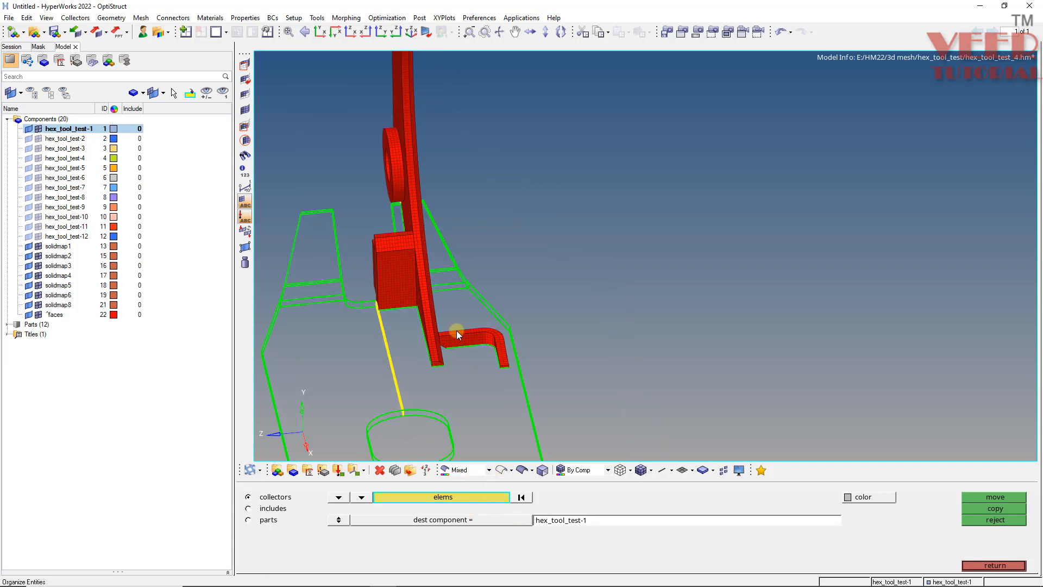
Step: Pick a seed element on each contact face of the curved arm, block and bent bracket that touches the plate
ctrl+scroll(456, 330, up, 4)
ctrl+drag(429, 348, 462, 290)
scroll(432, 341, up, 3)
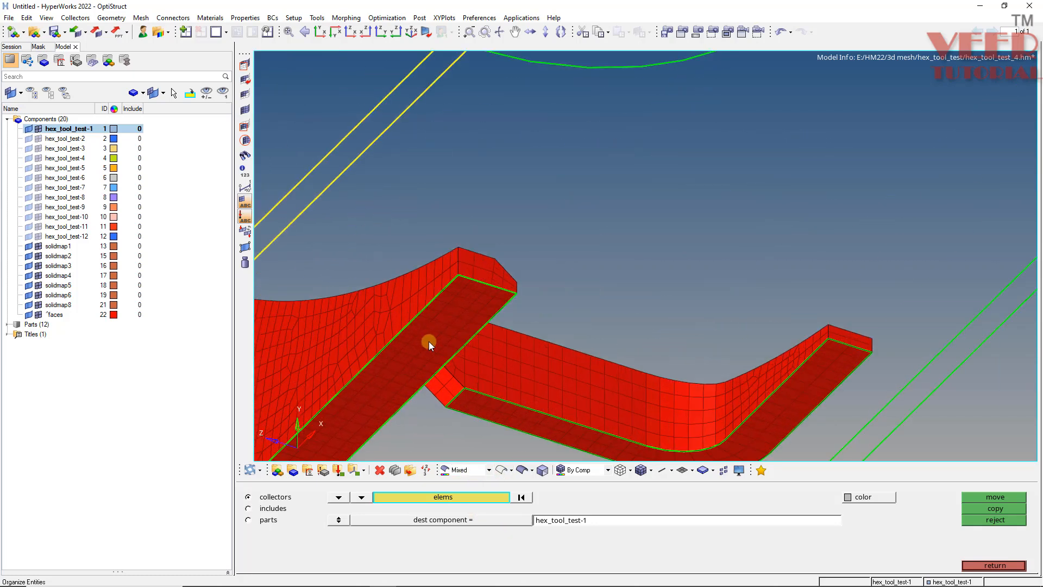
scroll(467, 334, down, 3)
scroll(562, 392, up, 5)
scroll(389, 257, down, 4)
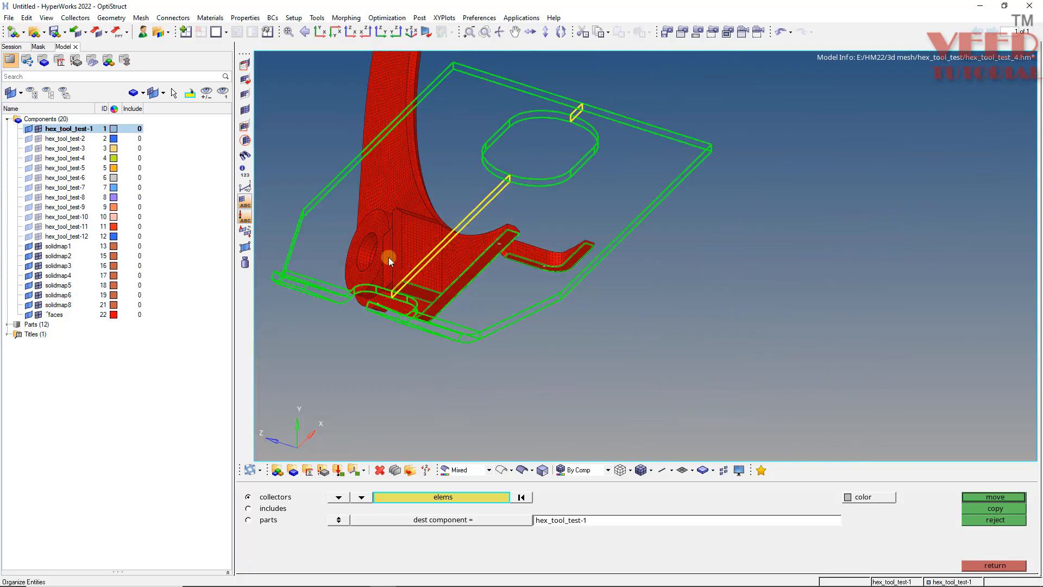
scroll(441, 293, up, 6)
ctrl+drag(473, 305, 517, 302)
ctrl+drag(515, 338, 405, 366)
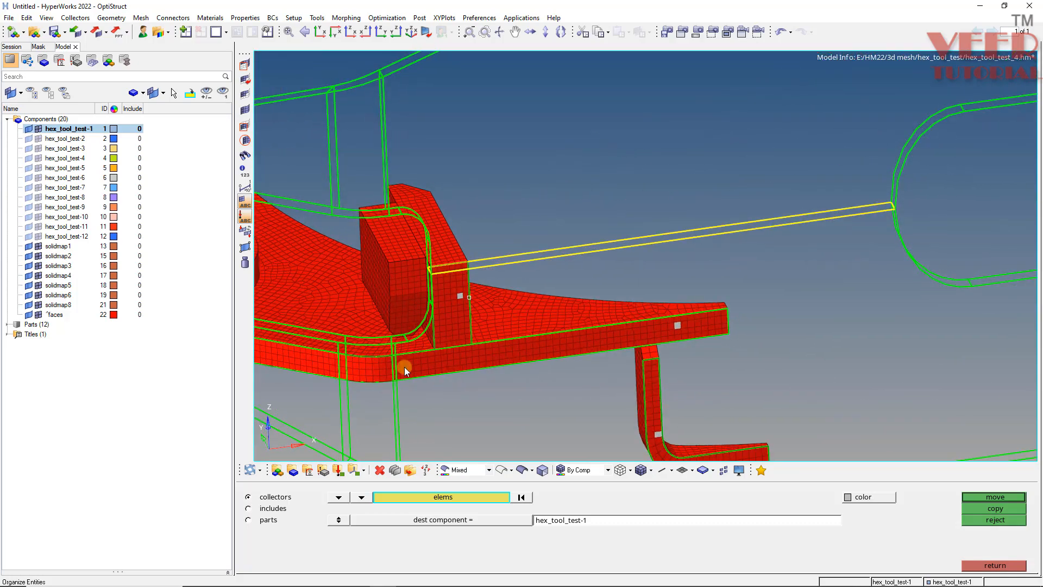
scroll(398, 365, up, 4)
scroll(424, 325, down, 4)
ctrl+drag(460, 311, 322, 225)
scroll(323, 225, up, 4)
ctrl+right_drag(315, 234, 487, 316)
scroll(487, 316, up, 4)
Step: Extend the element selection by face to cover the complete contact faces of the arm, block and bracket
click(465, 504)
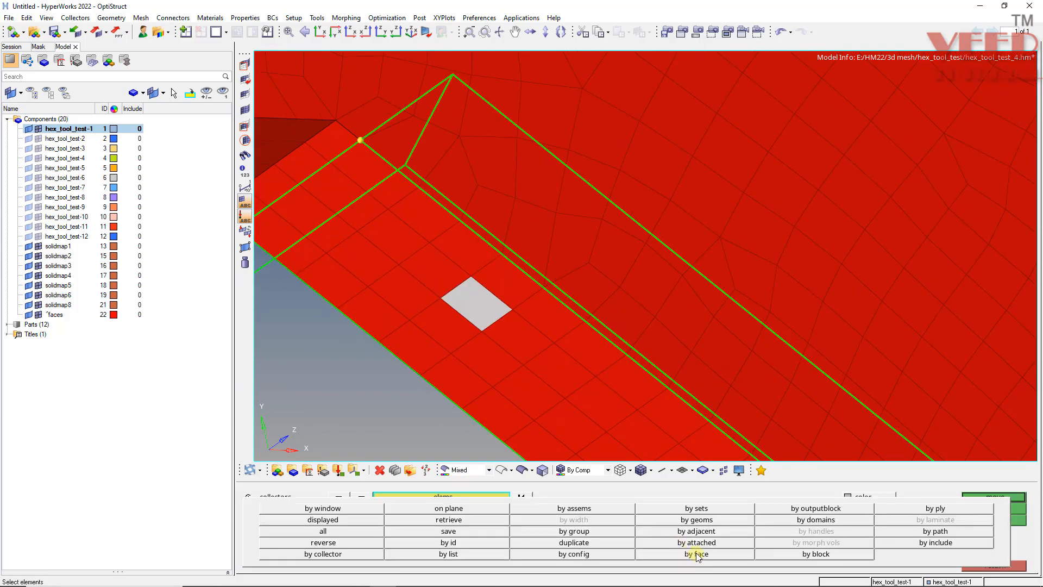
click(695, 554)
scroll(363, 197, down, 5)
ctrl+drag(363, 198, 501, 265)
scroll(537, 288, up, 4)
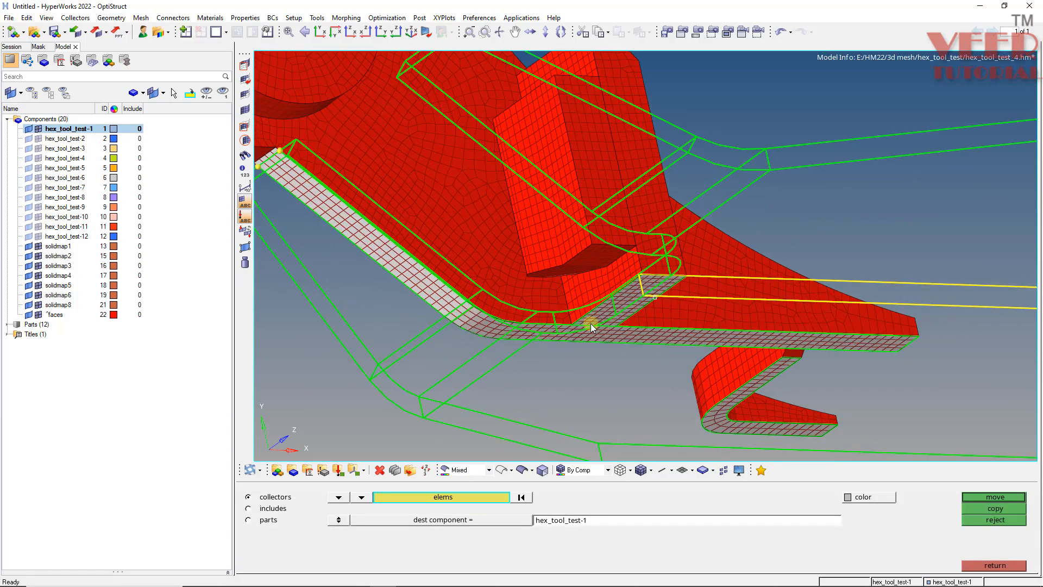
Step: Deselect the row of face elements lying beyond the plate's edge and move the remaining selection into hex_tool_test-1
mouse_move(591, 323)
ctrl+mouse_down()
mouse_move(591, 282)
mouse_move(552, 255)
mouse_move(606, 311)
ctrl+mouse_up()
scroll(552, 254, down, 5)
scroll(419, 216, up, 8)
scroll(419, 217, up, 8)
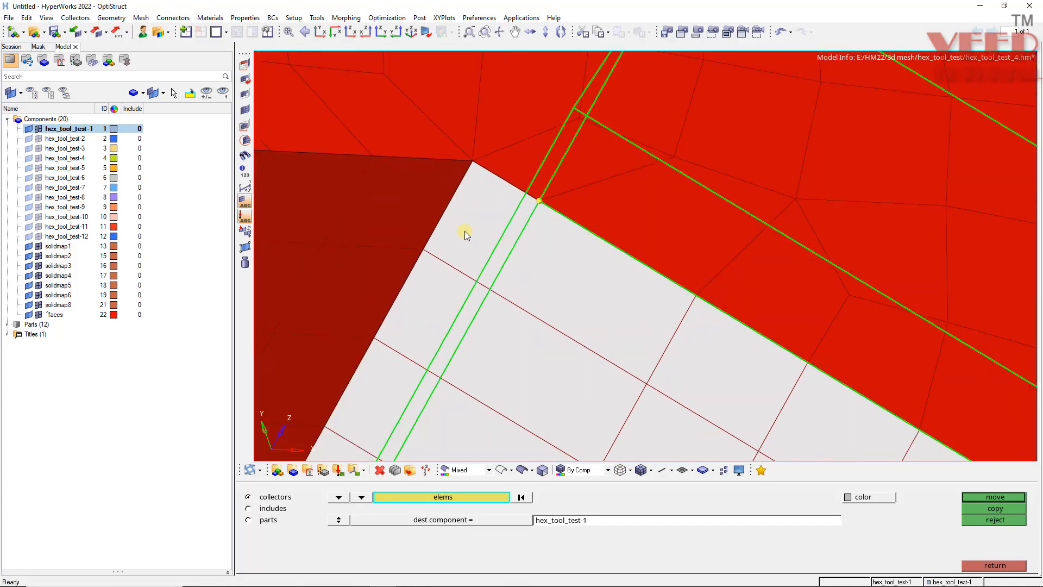
right_click(465, 231)
right_click(429, 309)
right_click(387, 393)
scroll(473, 253, down, 3)
scroll(428, 309, down, 4)
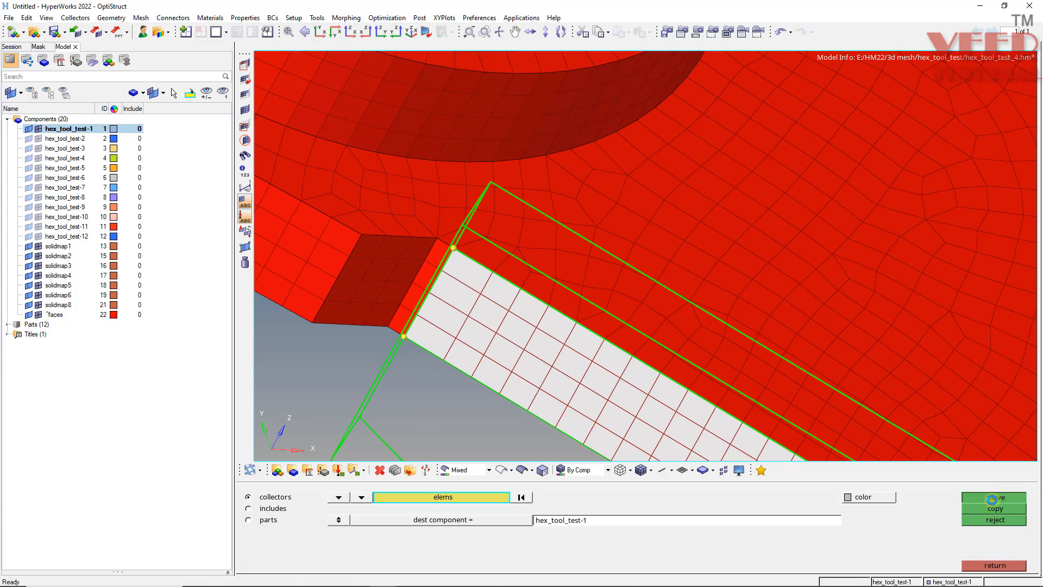
click(994, 498)
Step: Isolate hex_tool_test-1 and display its geometry shaded with surface edges
scroll(435, 256, down, 5)
ctrl+drag(496, 240, 552, 241)
right_click(76, 131)
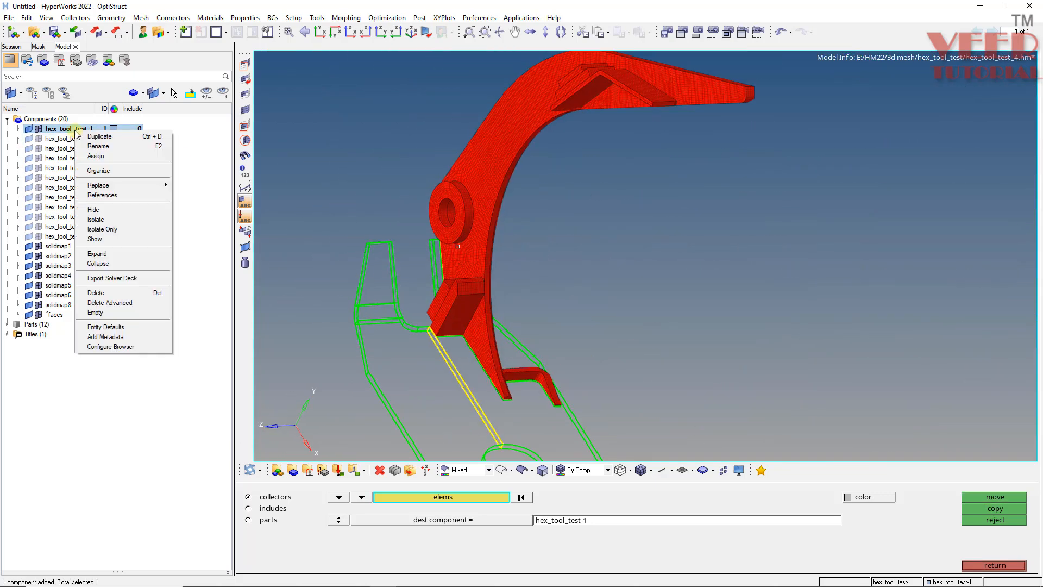
click(104, 221)
ctrl+drag(433, 268, 440, 342)
scroll(440, 342, up, 5)
click(530, 468)
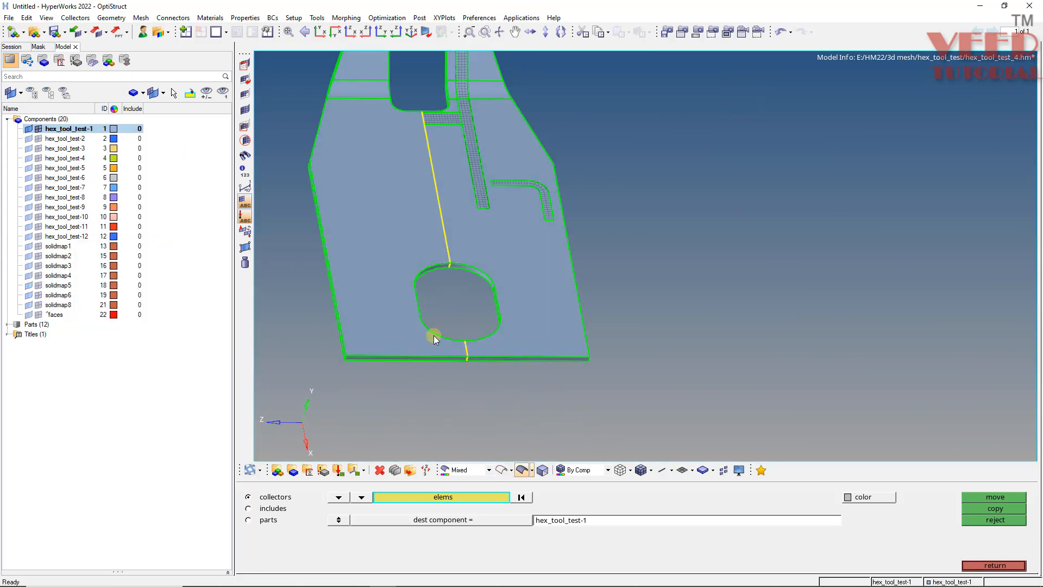
Step: Mask the plate's solid half that carries no contact mesh
scroll(433, 334, down, 5)
key(F5)
click(392, 292)
middle_click(392, 293)
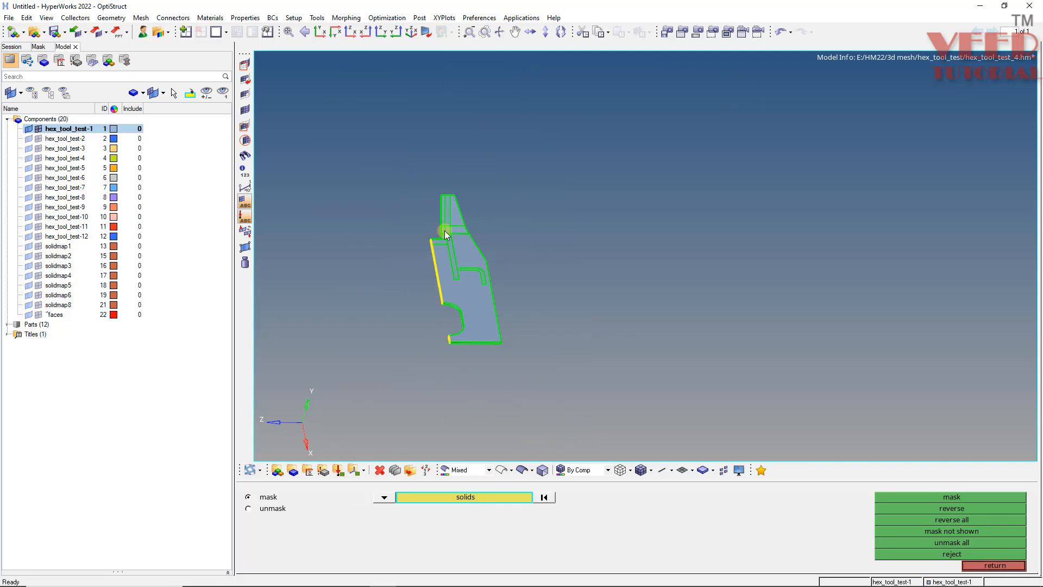
Step: Examine how the moved contact elements line up with the outlines imprinted on the remaining plate half
scroll(452, 225, up, 8)
mouse_move(458, 244)
ctrl+mouse_down()
mouse_move(419, 280)
mouse_move(526, 261)
mouse_move(527, 246)
mouse_move(654, 375)
ctrl+mouse_up()
key(v)
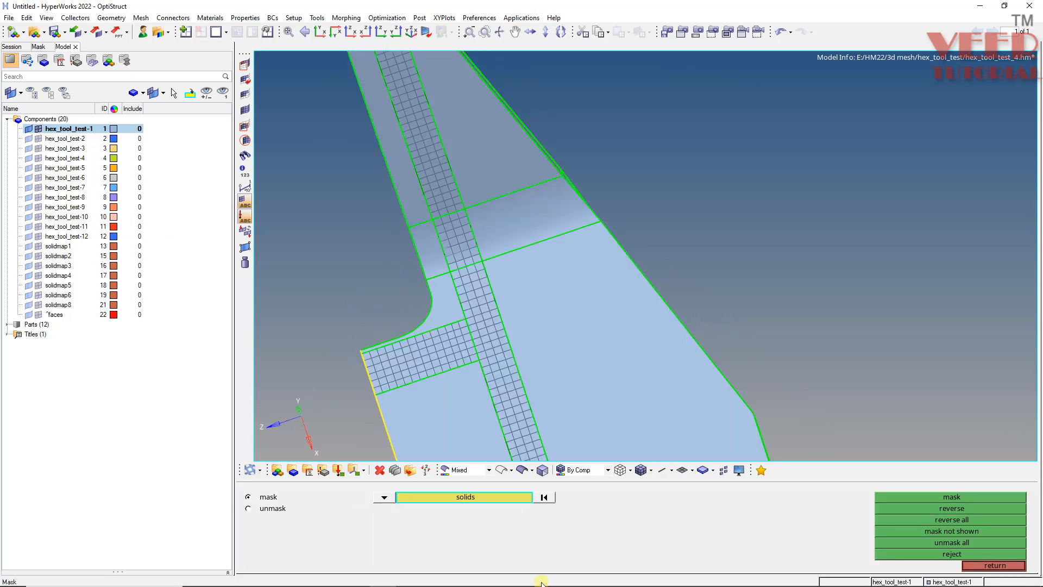
key(v)
key(Escape)
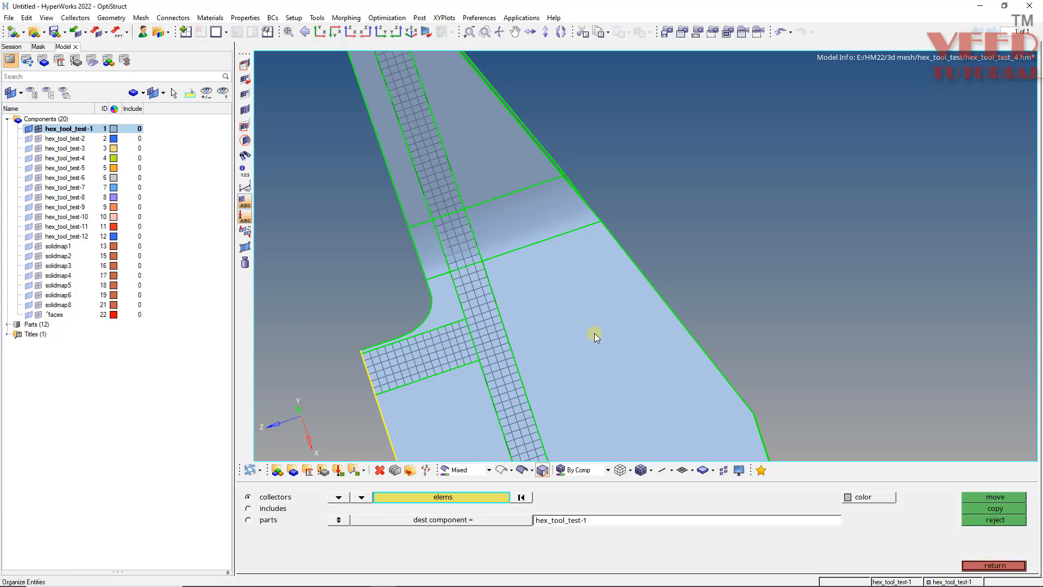
key(Escape)
scroll(386, 177, down, 6)
ctrl+drag(386, 177, 546, 274)
scroll(503, 257, down, 2)
scroll(586, 328, up, 3)
scroll(585, 329, up, 3)
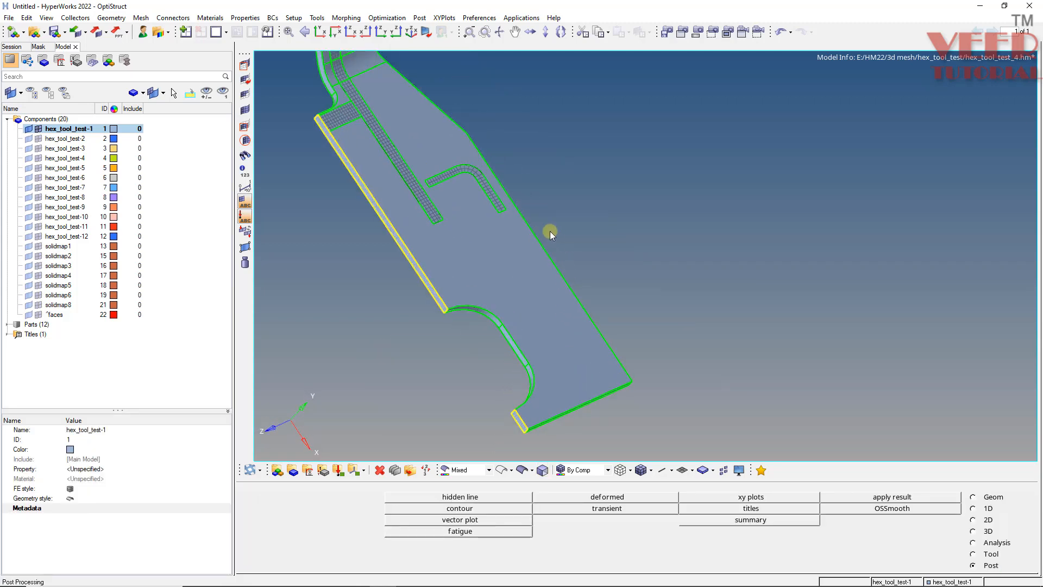
ctrl+drag(550, 230, 485, 197)
scroll(539, 386, down, 3)
ctrl+drag(511, 253, 466, 252)
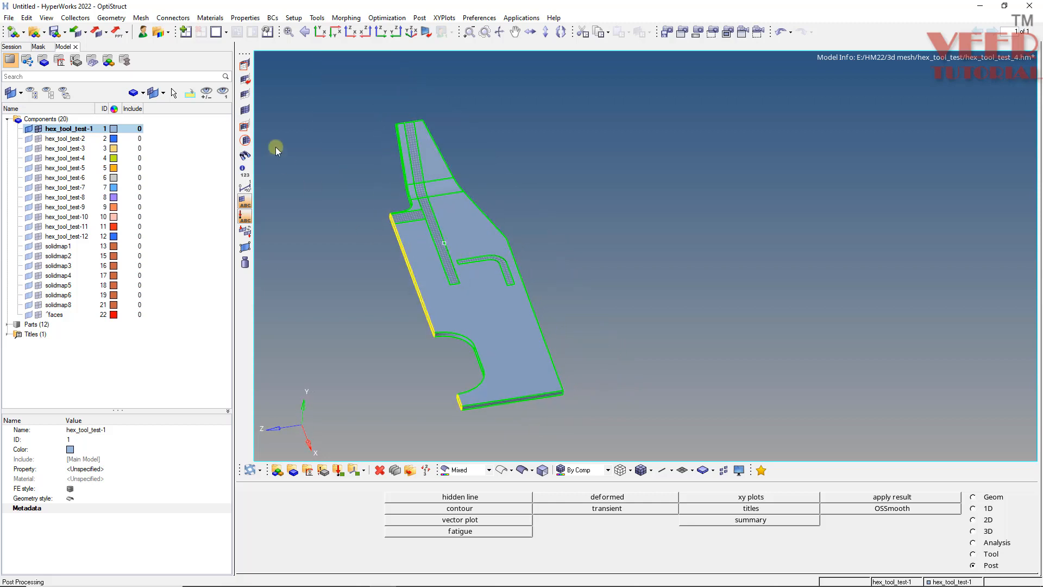
Step: Save the model as a new numbered hex_tool_test file in the hex_tool_test folder
click(8, 18)
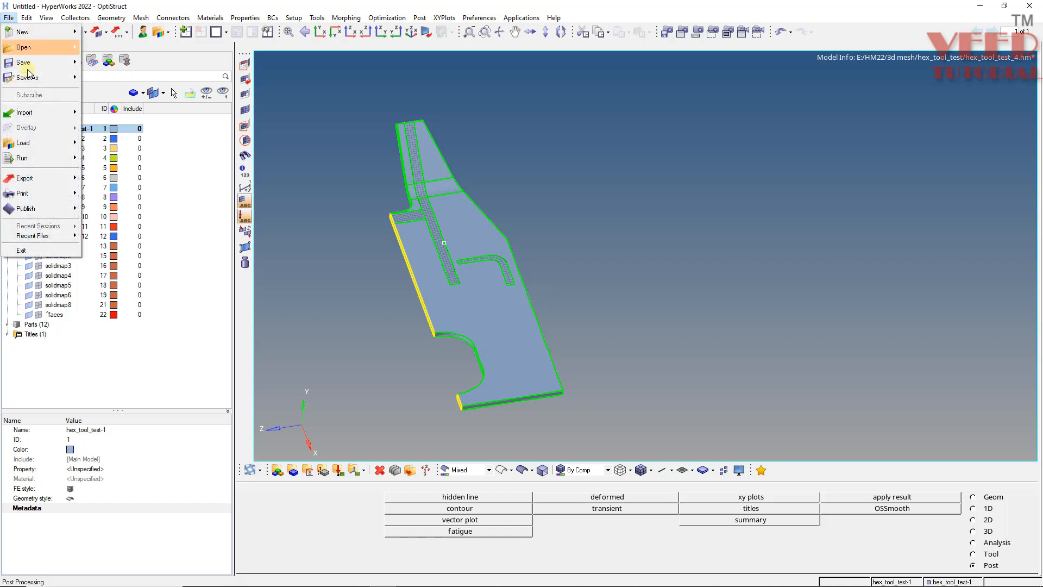
mouse_move(54, 76)
click(108, 106)
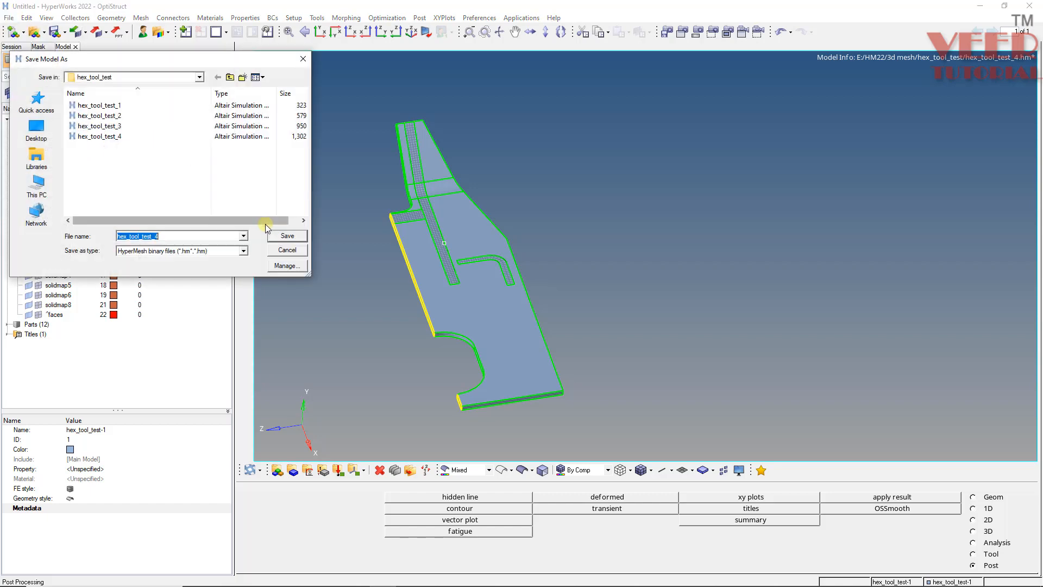
key(BackSpace)
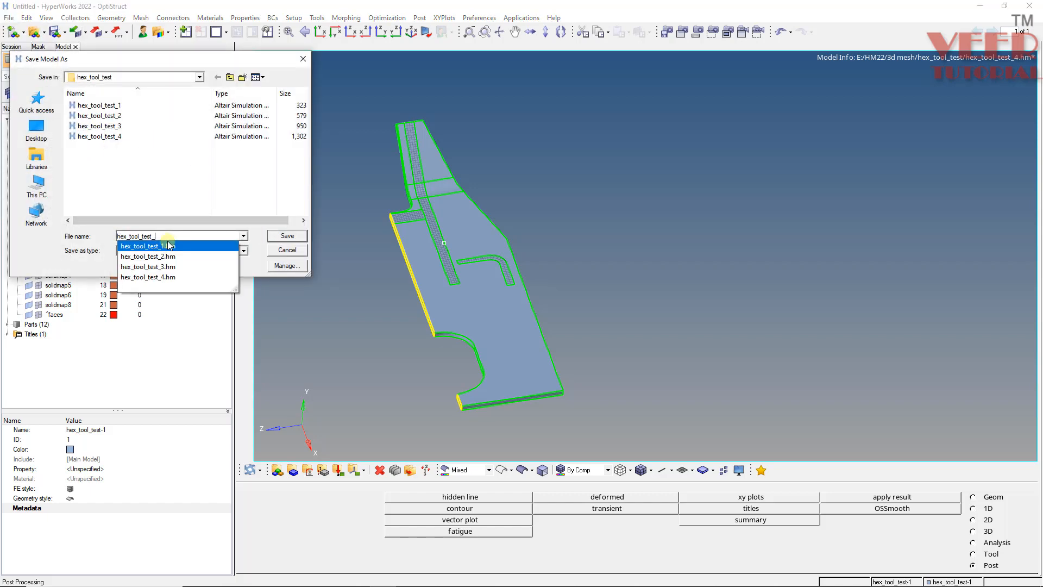